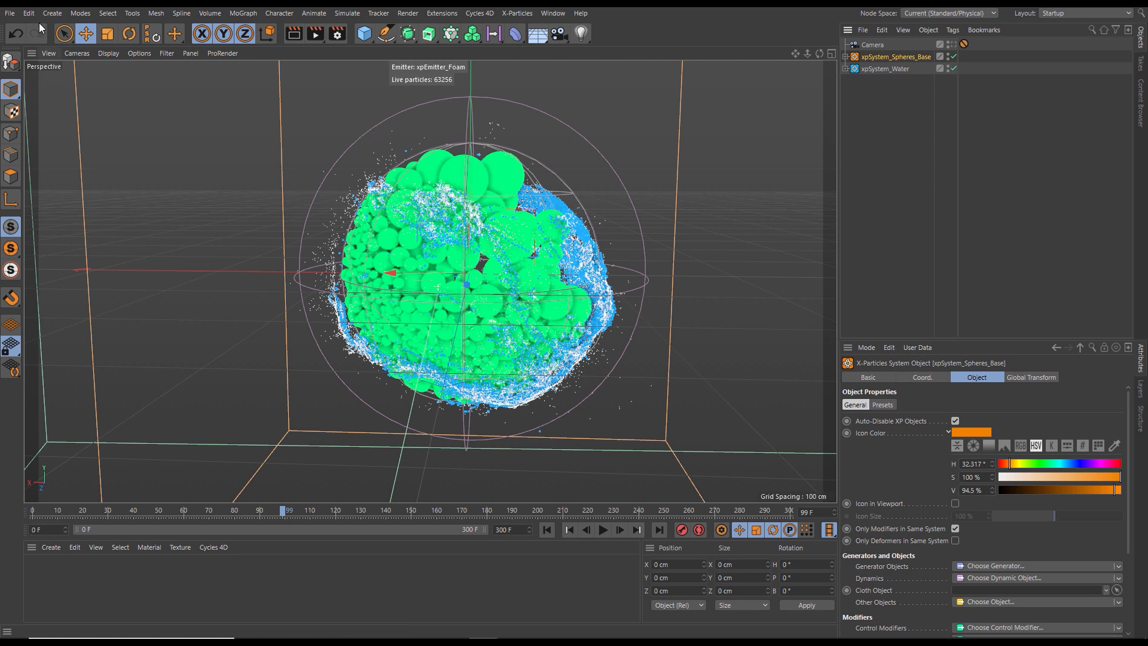
- Begin saving the project under a new name and create a folder named 03_Hero_Splash inside the WaterSpin folder
{"action": "left_click", "coordinate": [10, 13]}
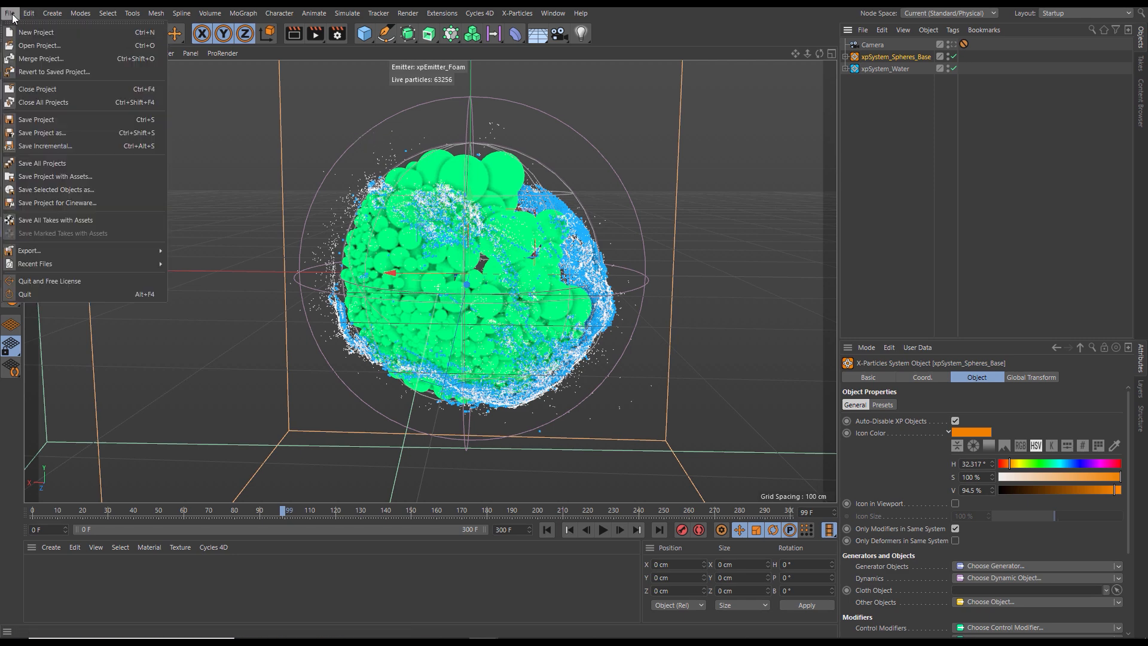
{"action": "left_click", "coordinate": [36, 133]}
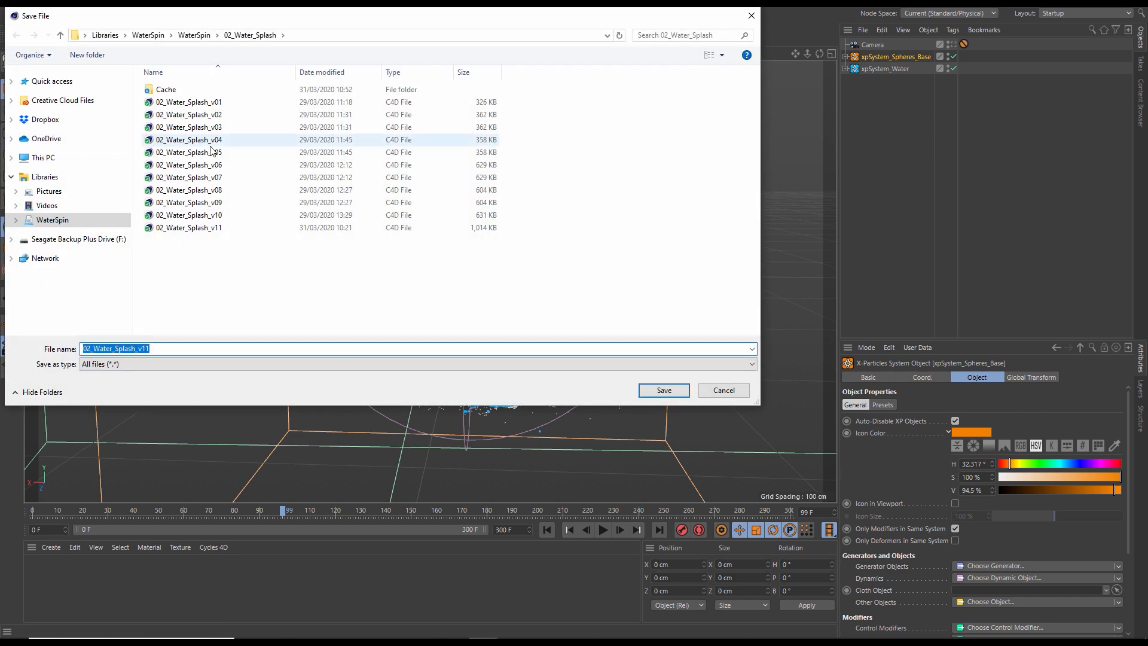
{"action": "left_click", "coordinate": [200, 39]}
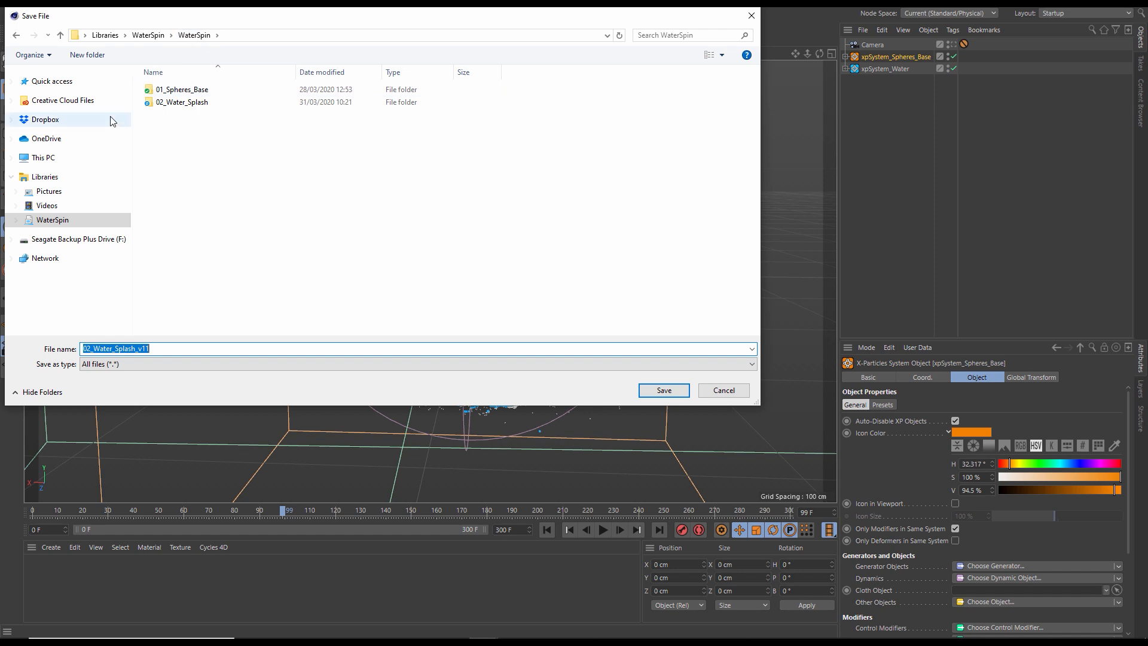
{"action": "left_click", "coordinate": [94, 56]}
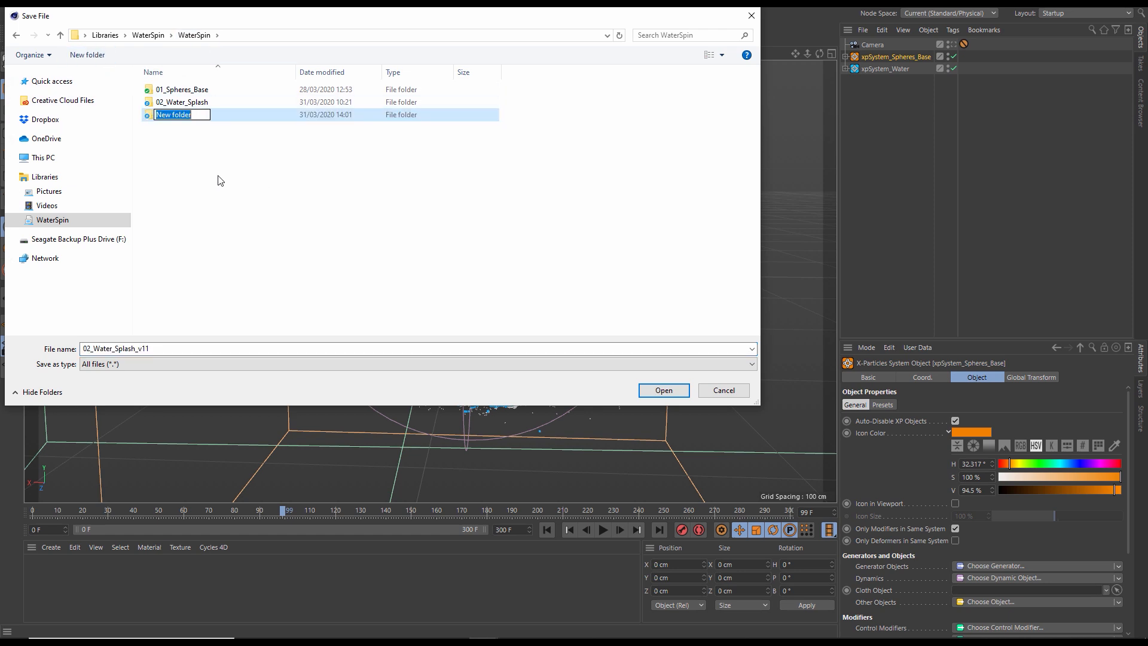
{"action": "type", "text": "03_Hero_SPlash"}
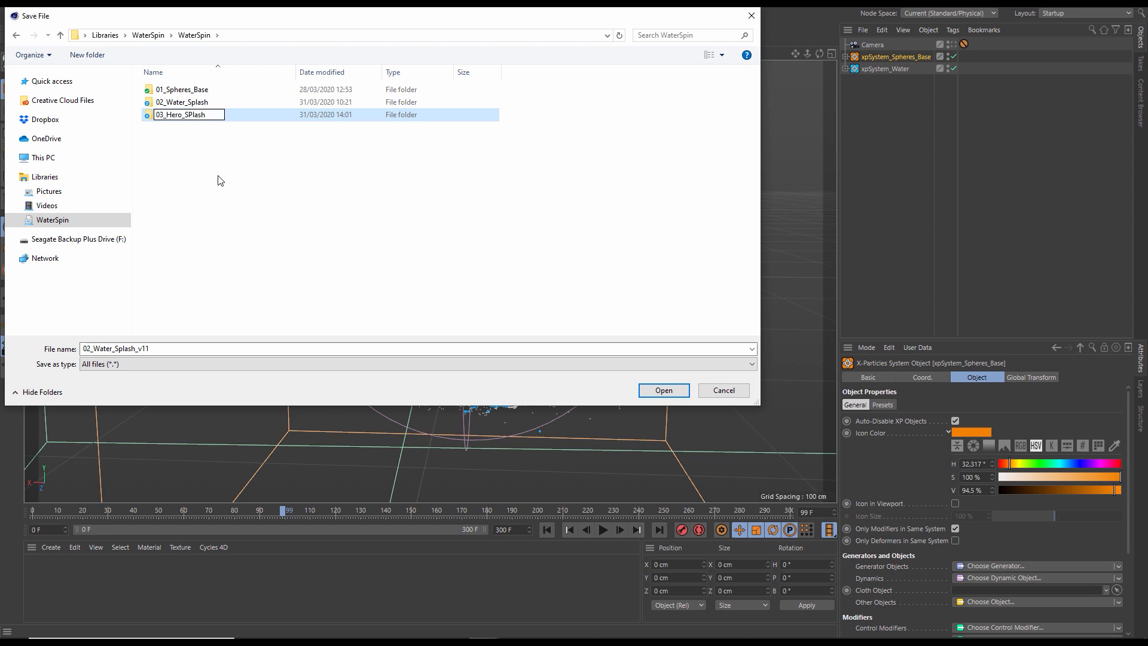
{"action": "left_click", "coordinate": [190, 116]}
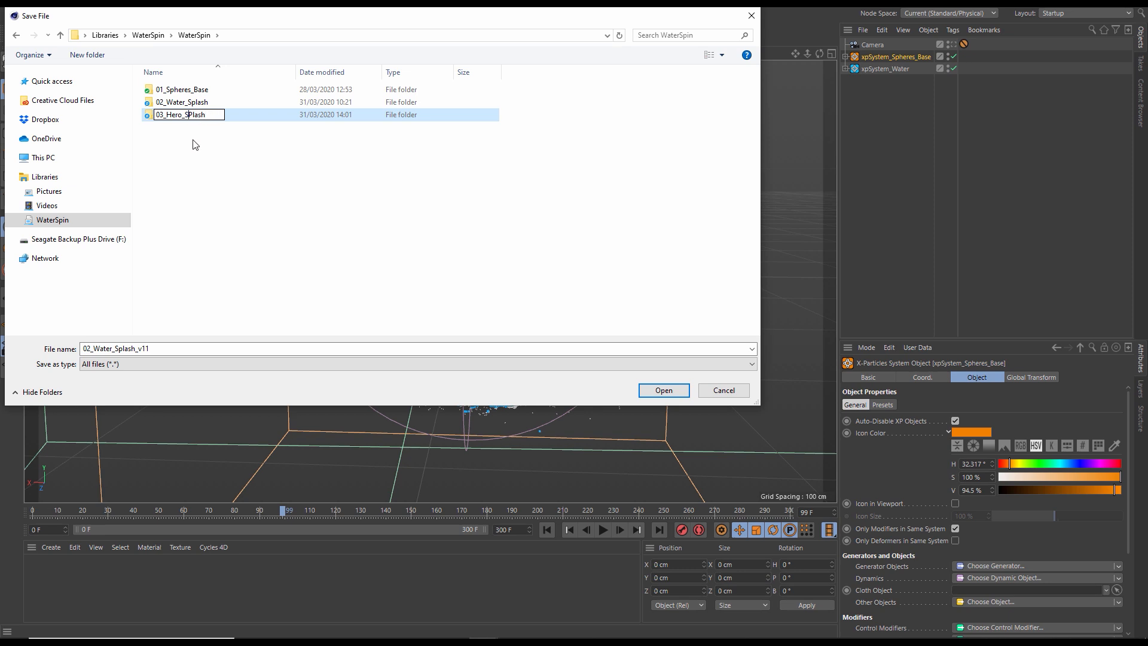
{"action": "key", "text": "BackSpace"}
{"action": "type", "text": "p"}
{"action": "key", "text": "Return"}
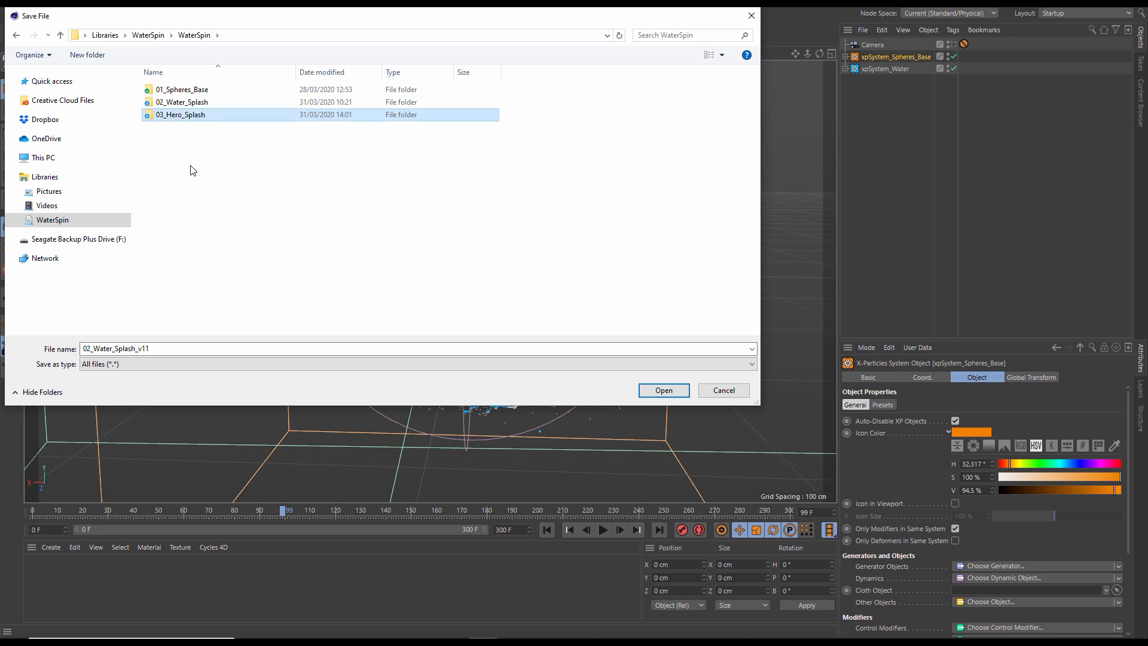
- Create a subfolder named Cache inside the 03_Hero_Splash folder
{"action": "double_click", "coordinate": [187, 115]}
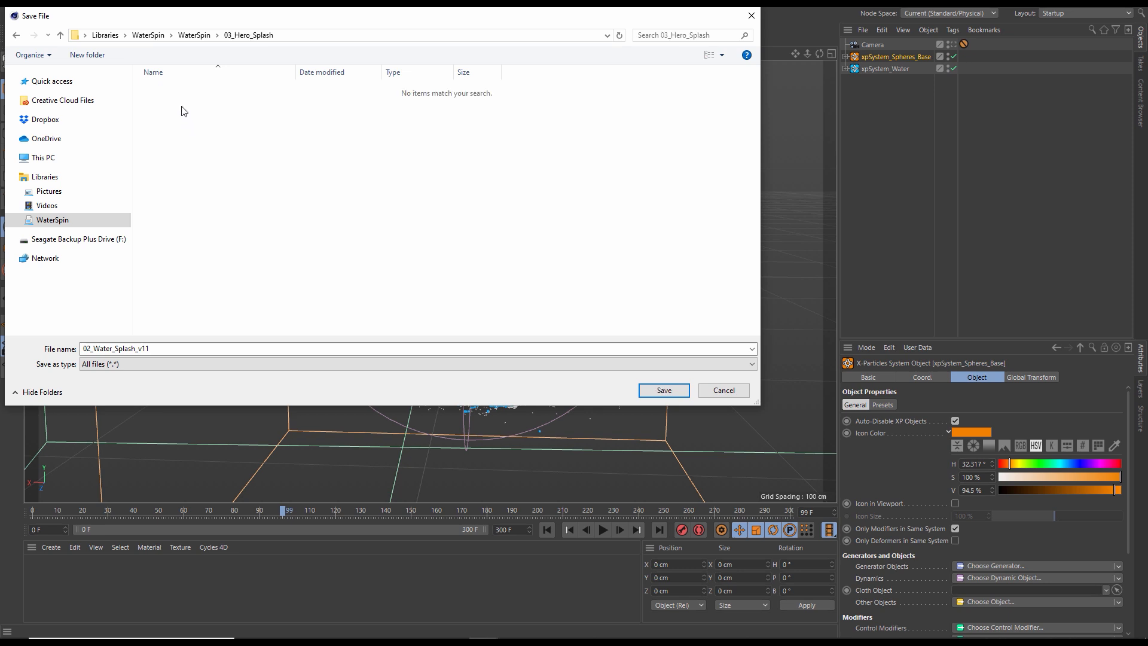
{"action": "left_click", "coordinate": [87, 54]}
{"action": "type", "text": "Cache"}
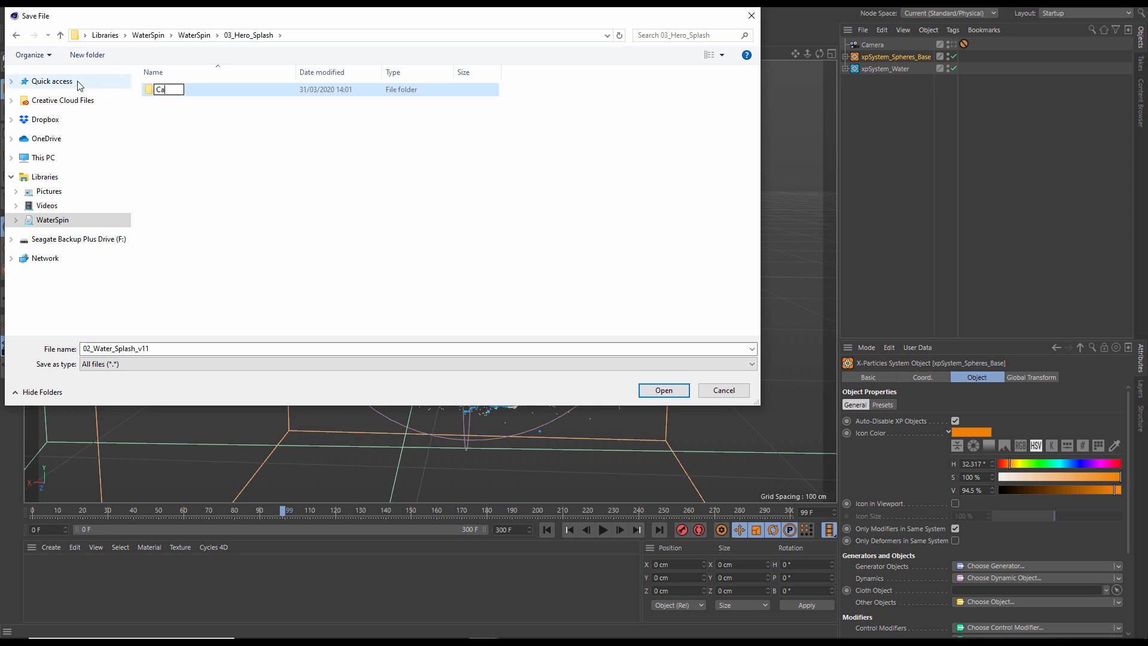
{"action": "key", "text": "Return"}
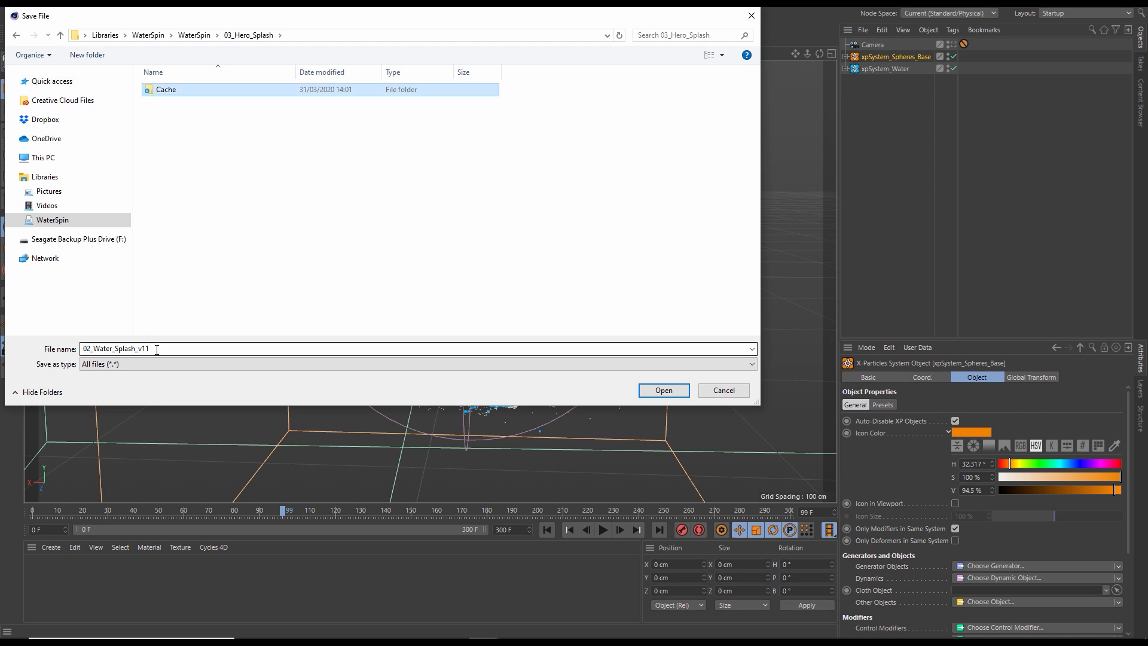
- Name the project file 03_Hero_Splash and save it in the 03_Hero_Splash folder
{"action": "left_click_drag", "start_coordinate": [157, 349], "coordinate": [43, 350]}
{"action": "type", "text": "03_"}
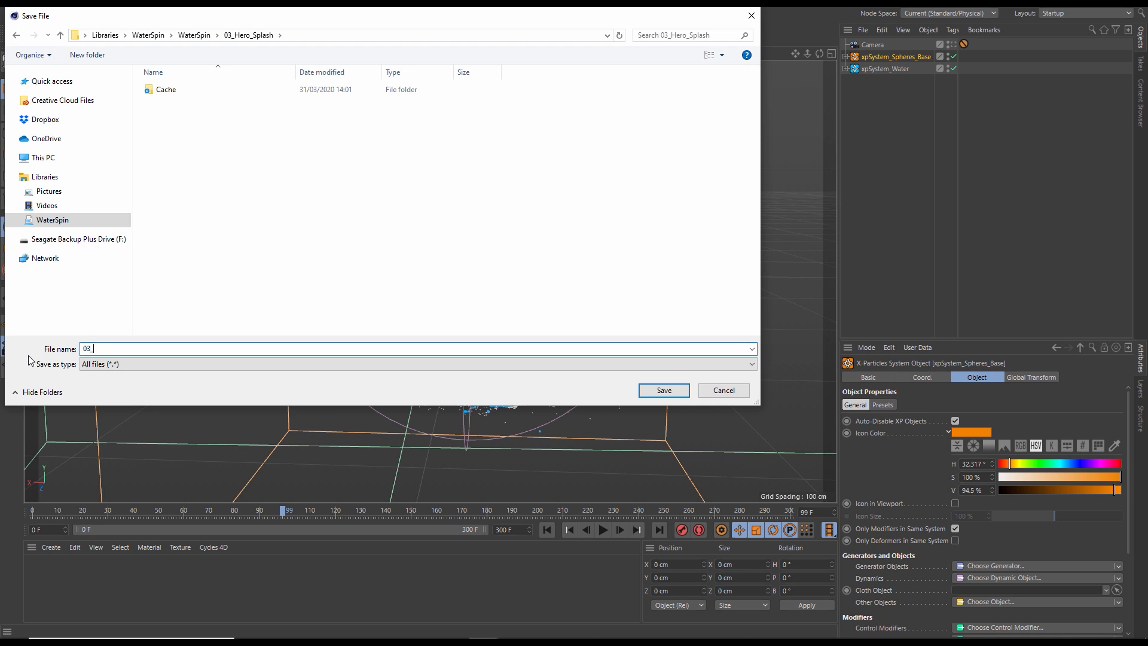
{"action": "type", "text": "Hero_Splash_v01"}
{"action": "left_click", "coordinate": [673, 388]}
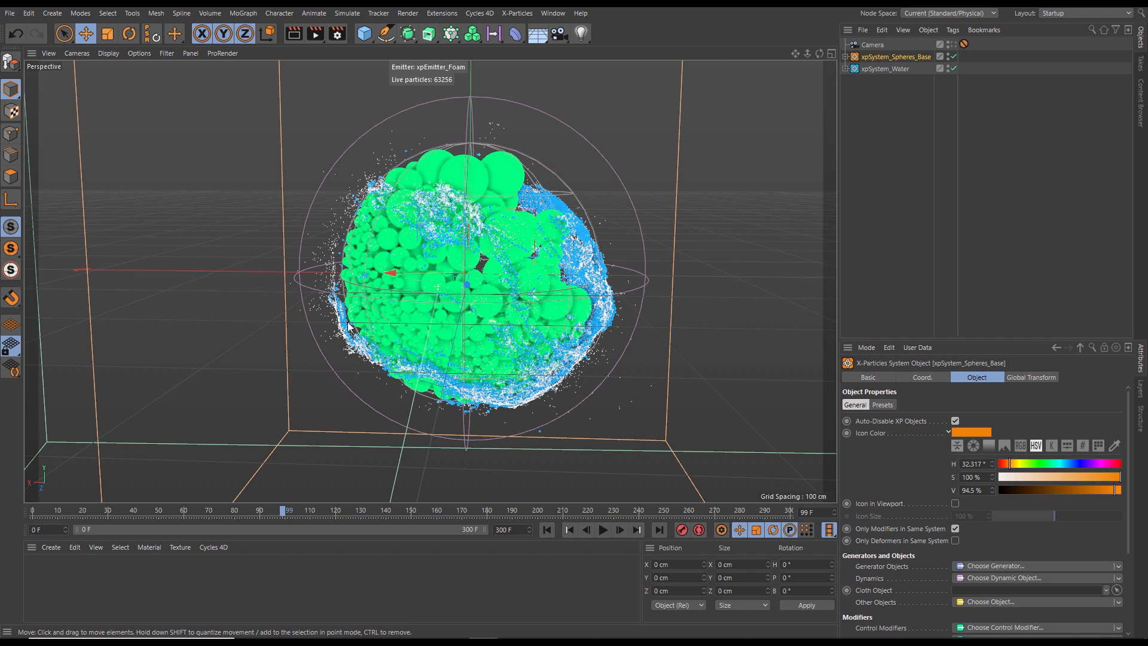
- Preview a few frames of the simulation, and check the collision OpenVDB mesher's settings in xpSystem_Water
{"action": "left_click", "coordinate": [601, 530]}
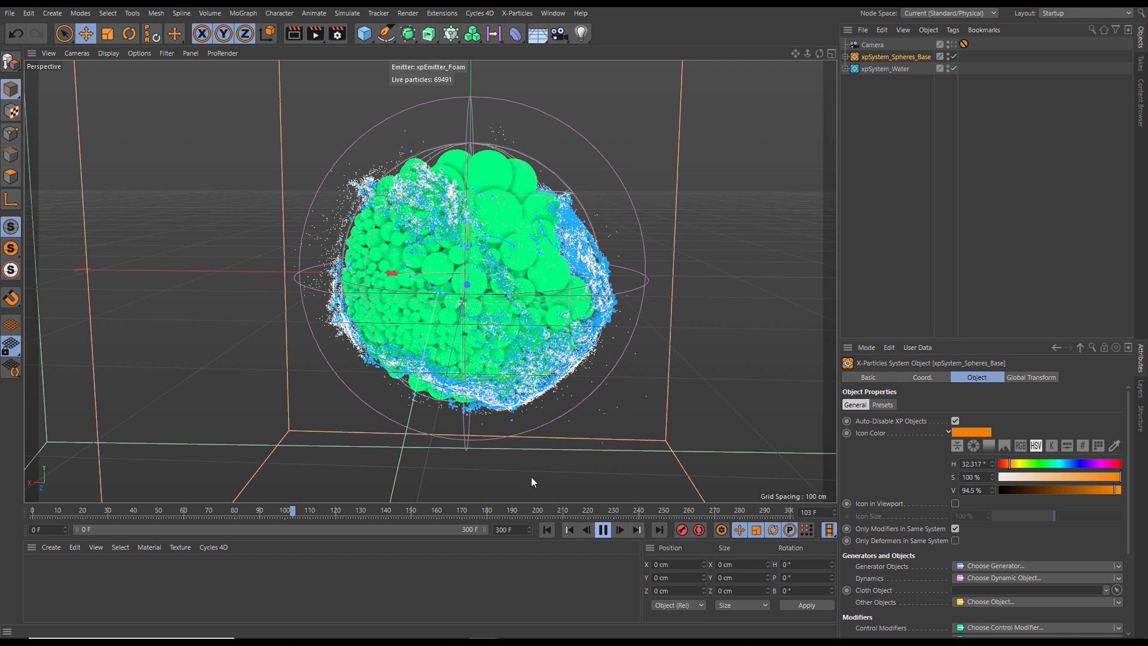
{"action": "left_click", "coordinate": [603, 530]}
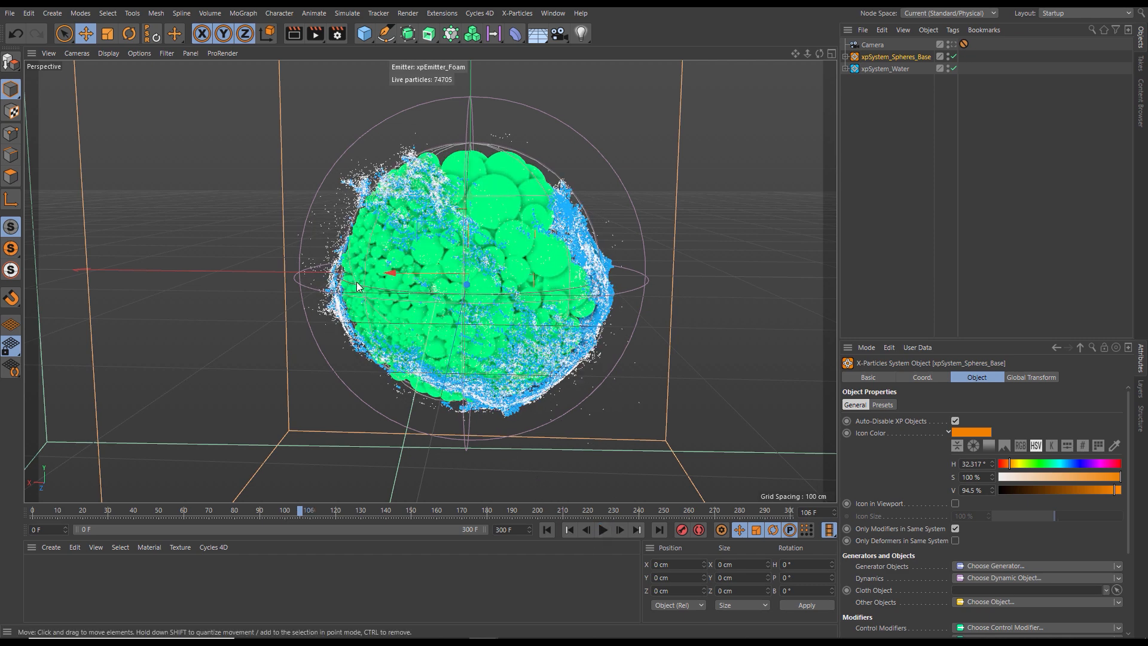
{"action": "left_click", "coordinate": [845, 69]}
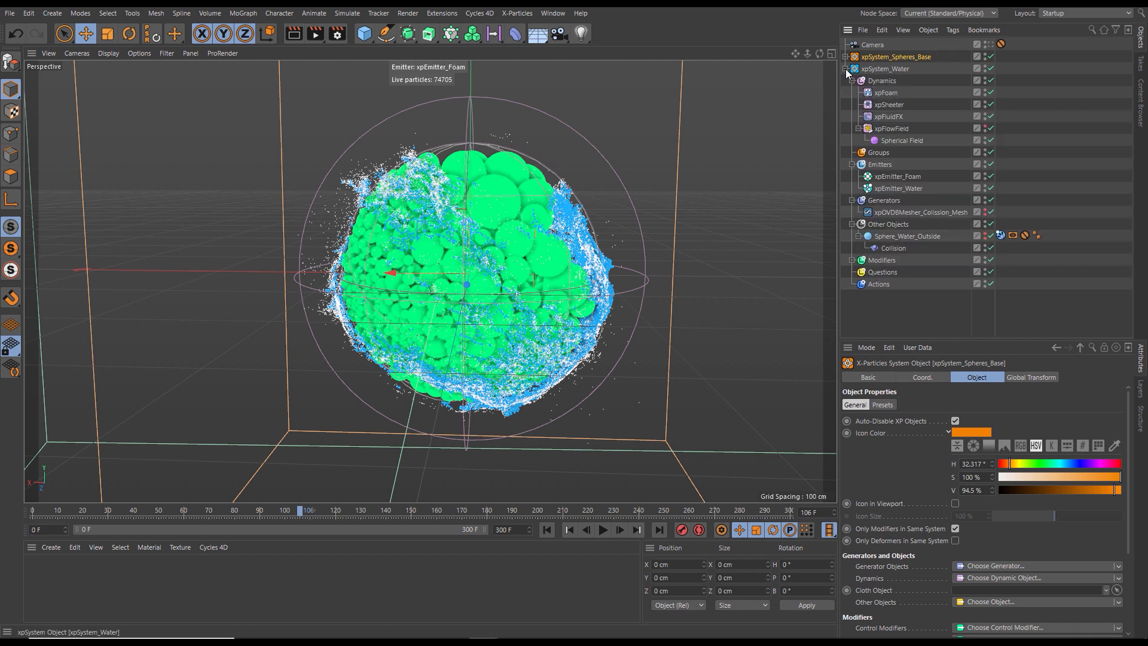
{"action": "left_click", "coordinate": [901, 212]}
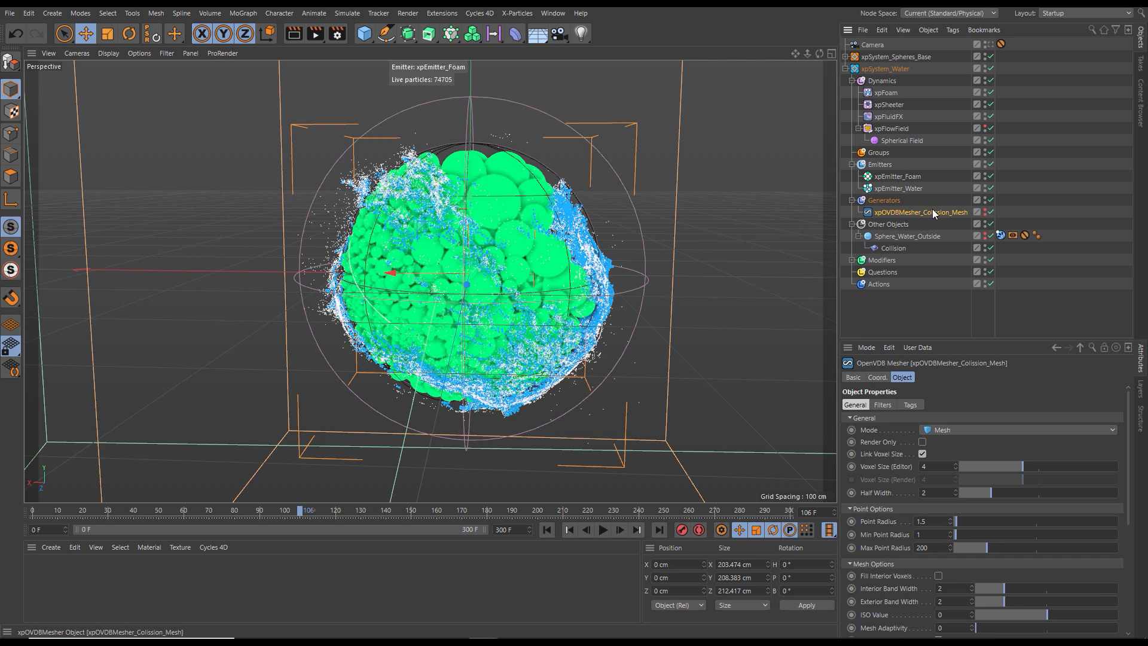
- Show Sphere_Water_Outside in the viewport to compare it with the collision mesh, and hide it again
{"action": "left_click", "coordinate": [898, 235]}
{"action": "left_click", "coordinate": [984, 234]}
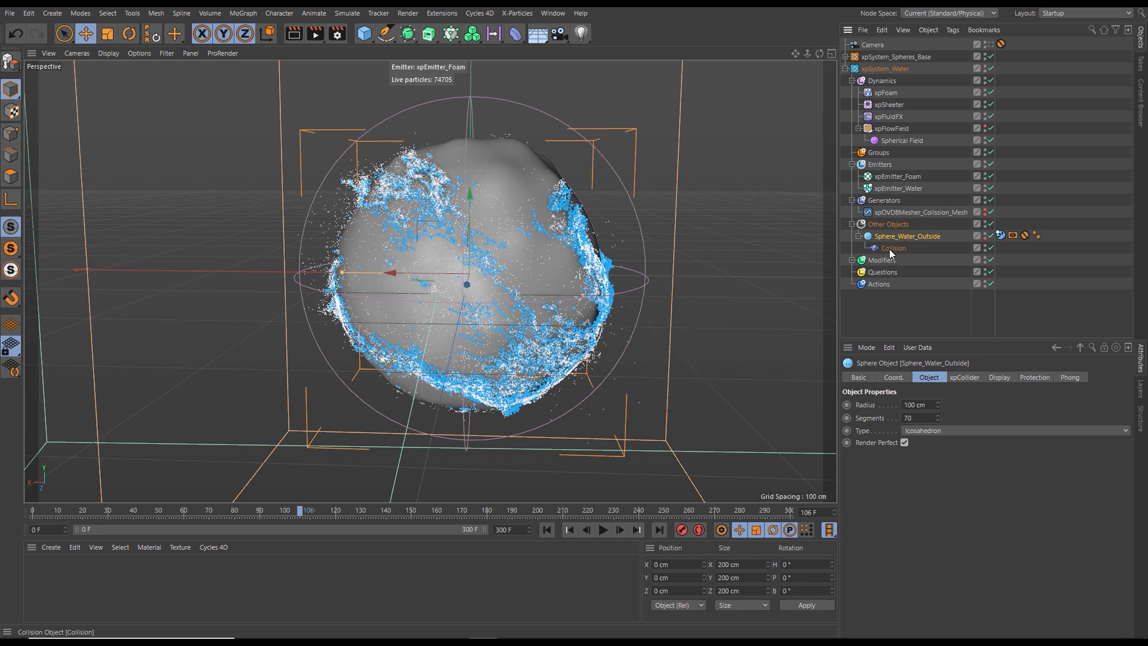
{"action": "left_click", "coordinate": [985, 235]}
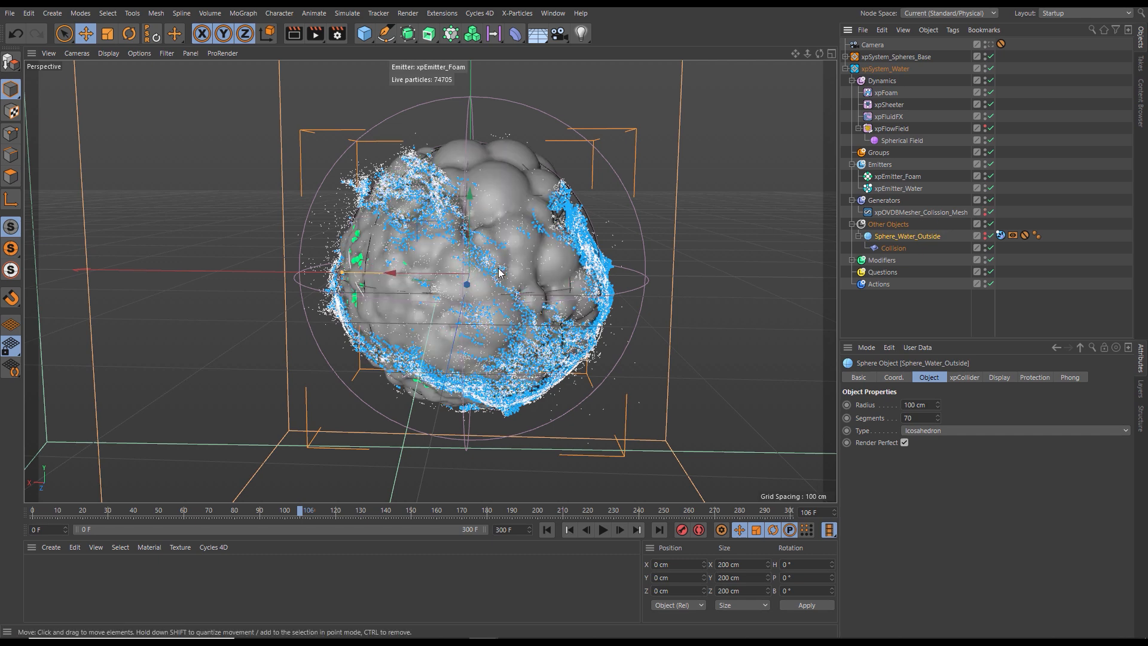
- Toggle the collision OpenVDB mesher off and on to compare its mesh with the base spheres, leaving it enabled
{"action": "left_click", "coordinate": [895, 211]}
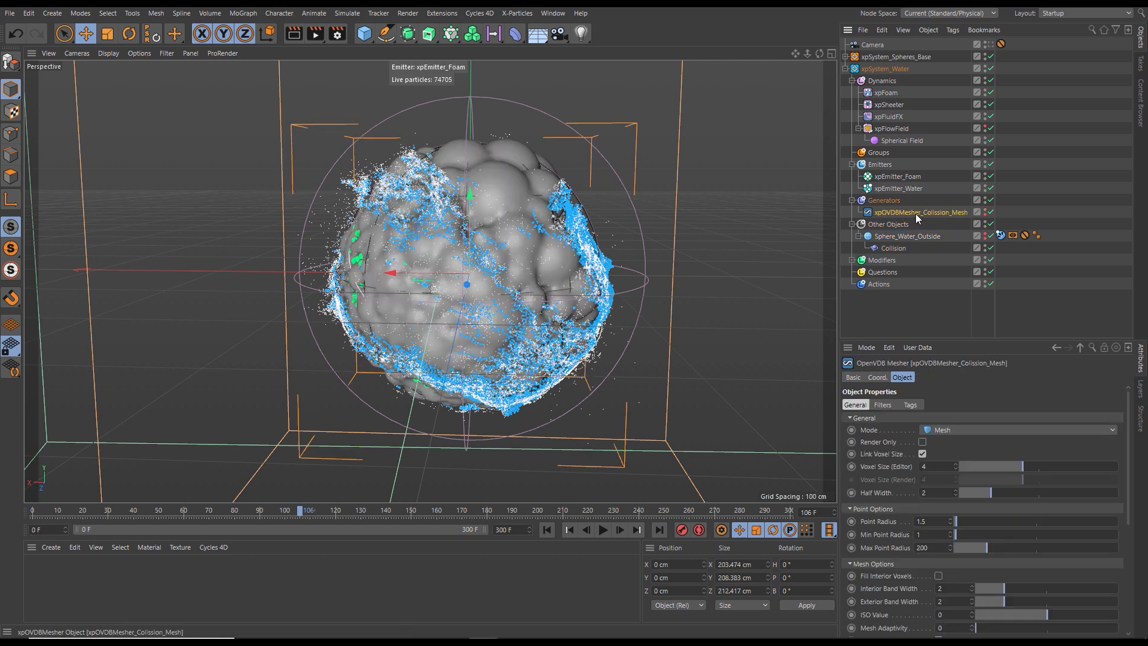
{"action": "left_click", "coordinate": [990, 212]}
{"action": "left_click", "coordinate": [991, 211]}
{"action": "left_click", "coordinate": [991, 212]}
{"action": "left_click", "coordinate": [990, 211]}
{"action": "left_click", "coordinate": [990, 212]}
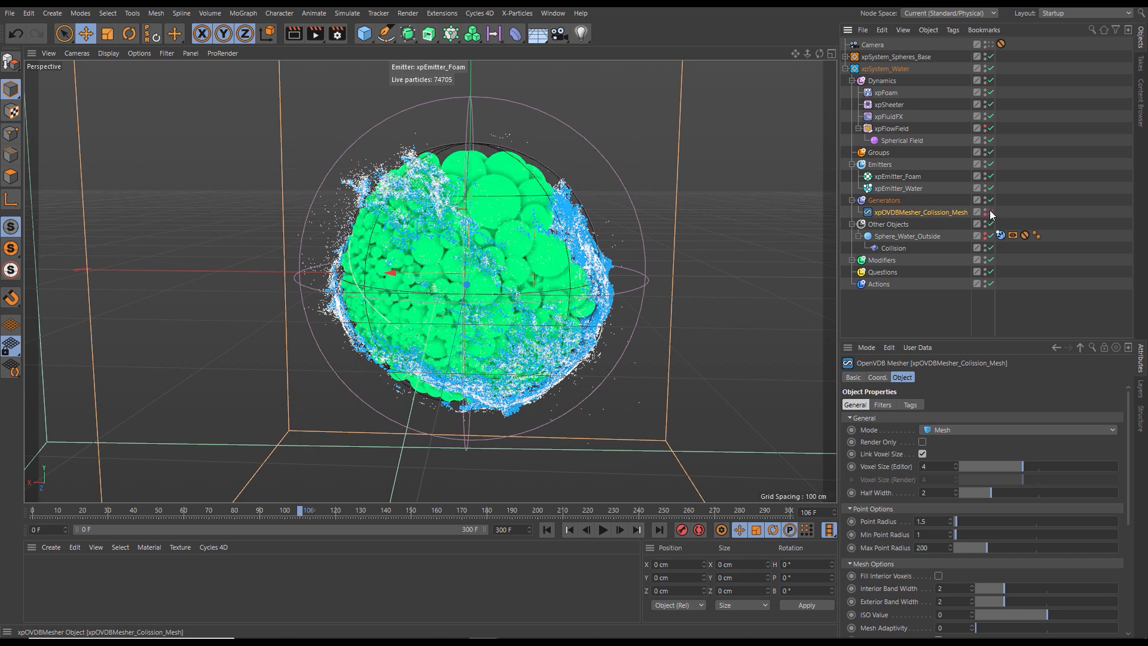
{"action": "left_click", "coordinate": [990, 212]}
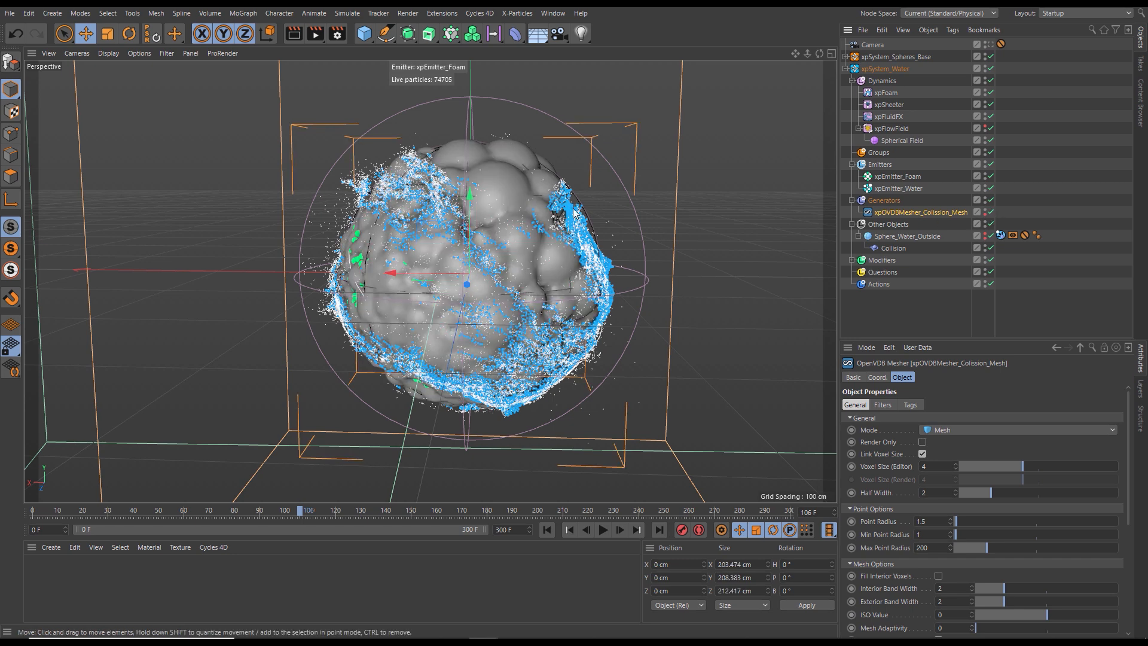
{"action": "left_click", "coordinate": [990, 212]}
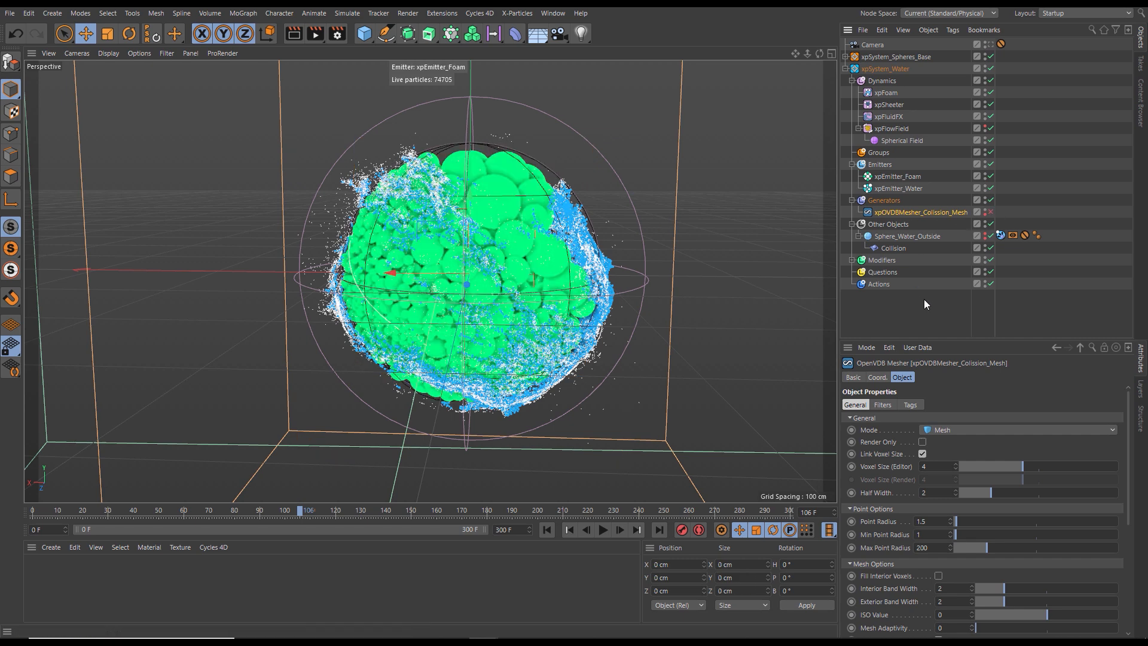
{"action": "left_click", "coordinate": [990, 213]}
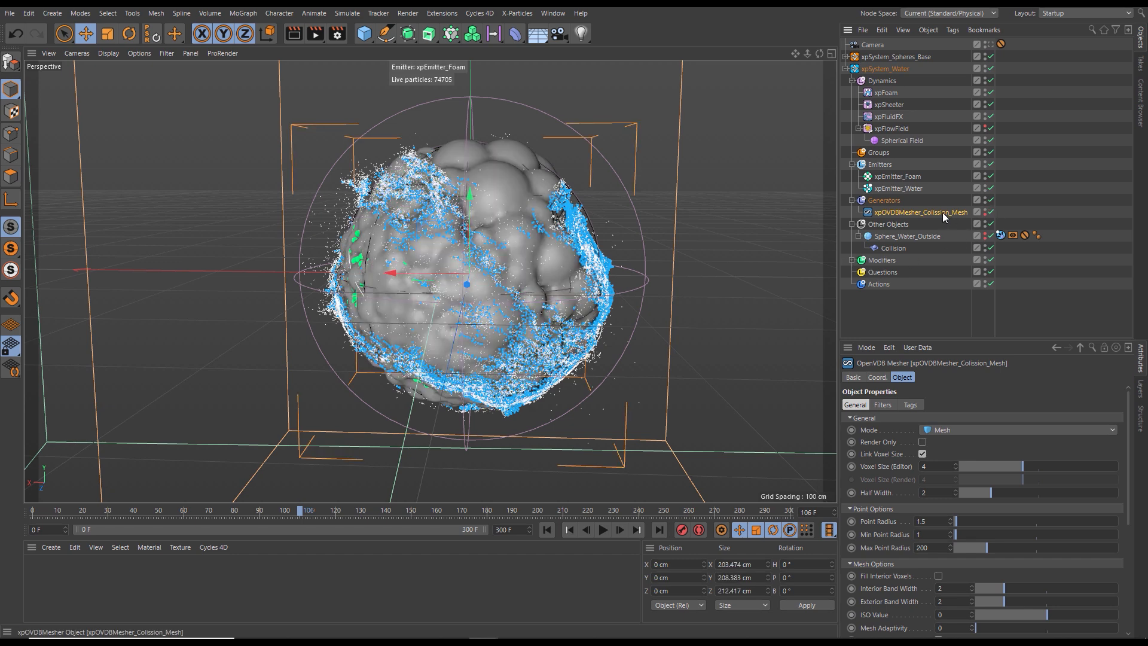
- Set the collision OpenVDB mesher's Point Radius to 1
{"action": "left_click_drag", "start_coordinate": [960, 340], "coordinate": [960, 285]}
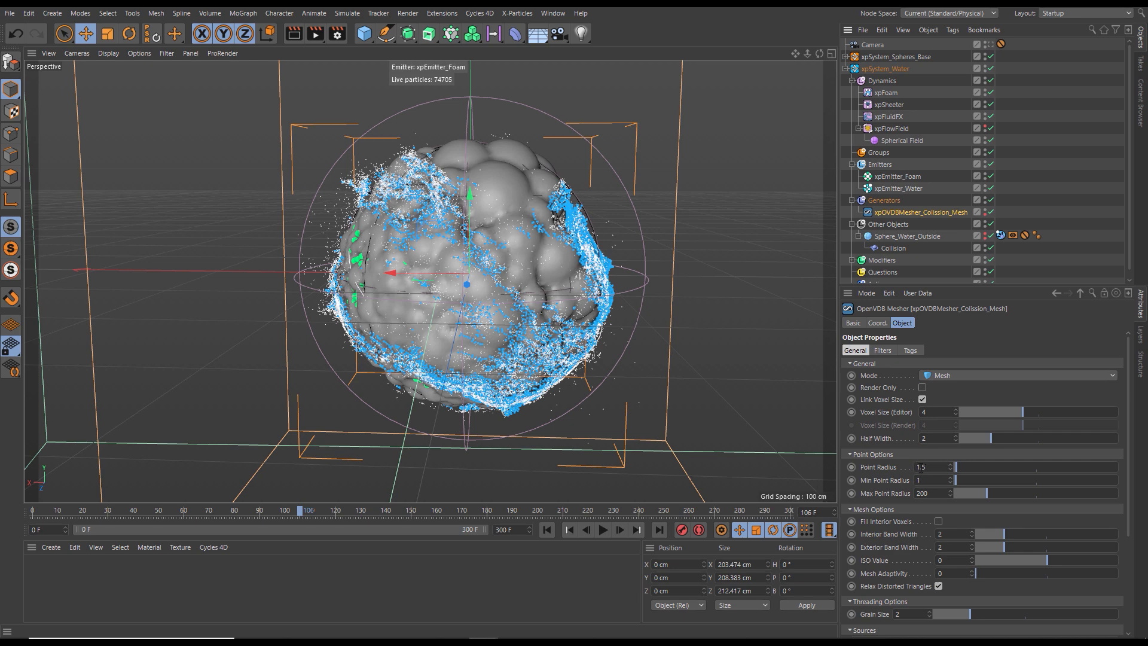
{"action": "left_click", "coordinate": [936, 468]}
{"action": "type", "text": "1"}
{"action": "key", "text": "Return"}
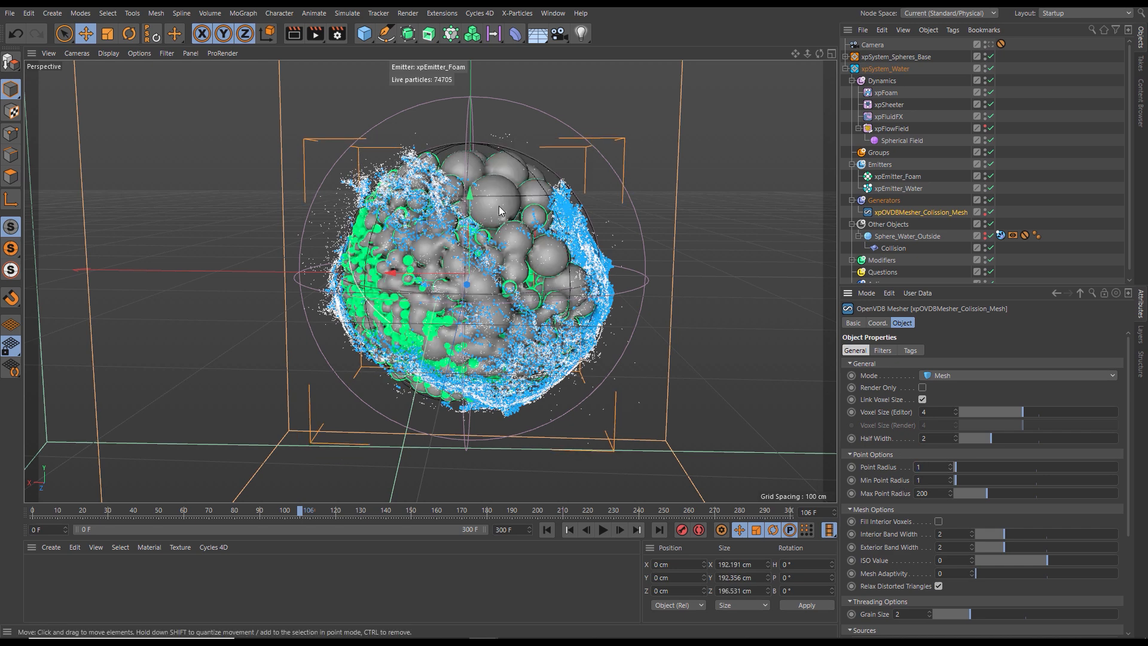
- Compare the collision mesher disabled and enabled, and display the viewport shading with lines to inspect its polygons
{"action": "left_click", "coordinate": [990, 213]}
{"action": "left_click", "coordinate": [990, 213]}
{"action": "key", "text": "n"}
{"action": "key", "text": "b"}
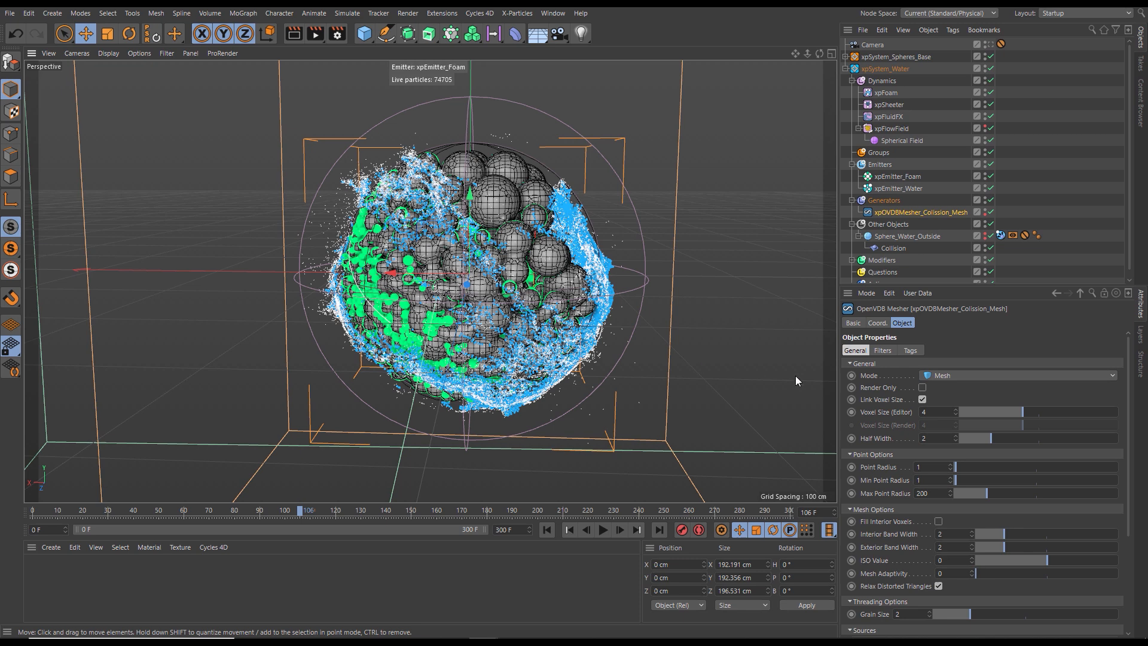
- Set the collision OpenVDB mesher's editor voxel size to 2
{"action": "left_click", "coordinate": [934, 412]}
{"action": "type", "text": "2"}
{"action": "key", "text": "Return"}
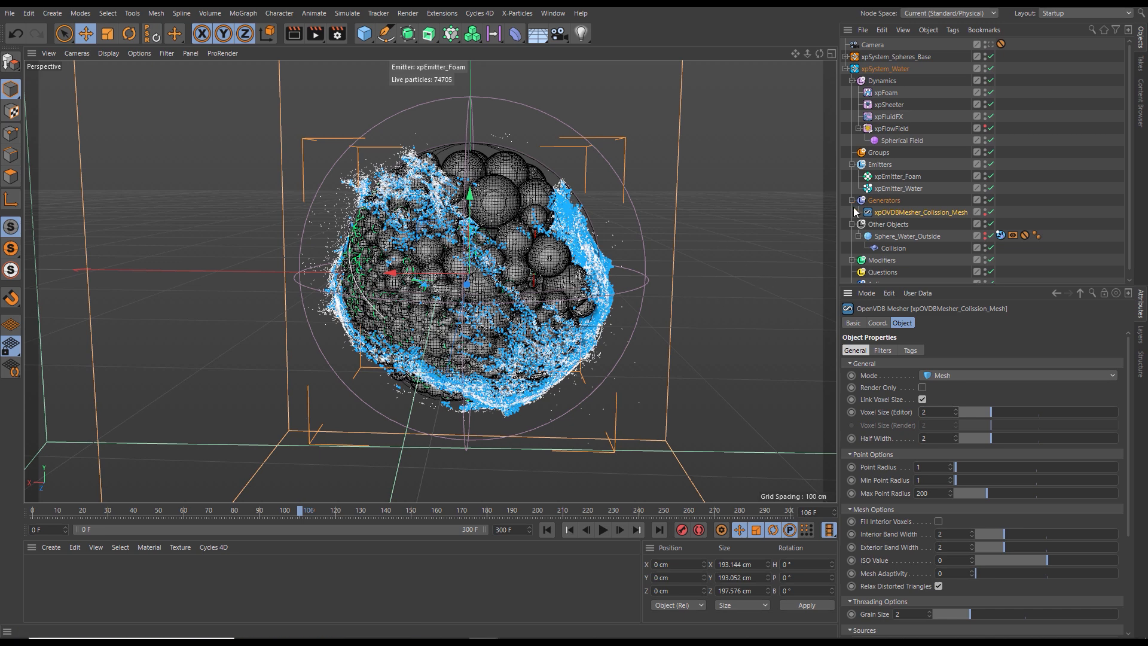
- Hide the collision mesher, show Sphere_Water_Outside in the viewport, and switch the display lines to isoparms
{"action": "left_click", "coordinate": [986, 213]}
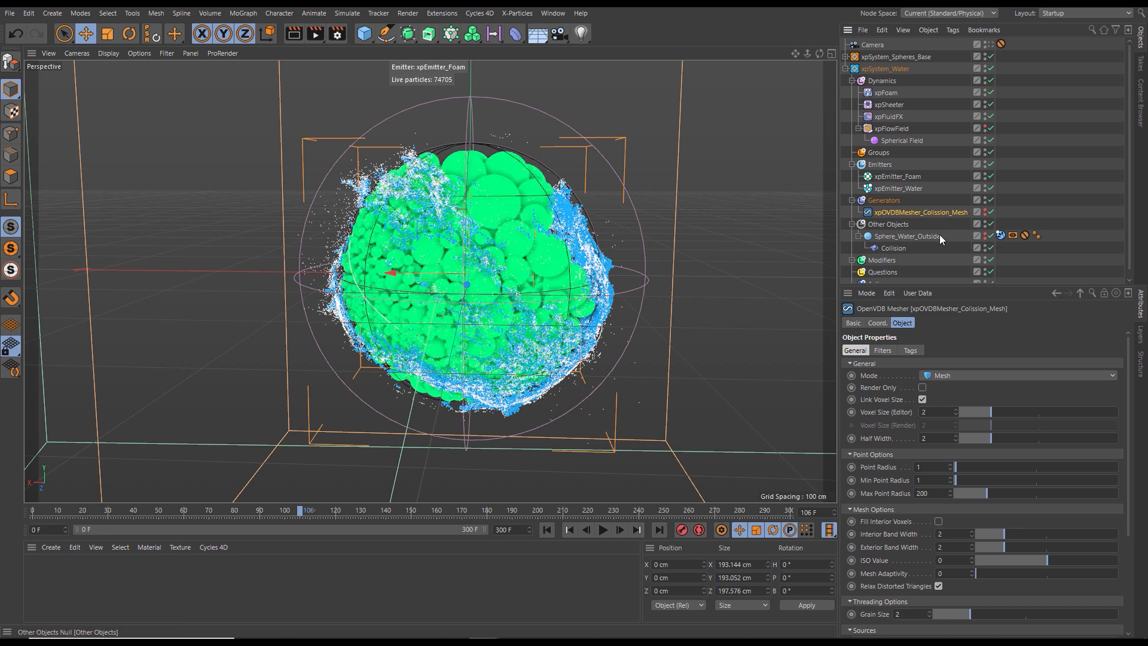
{"action": "left_click", "coordinate": [985, 235]}
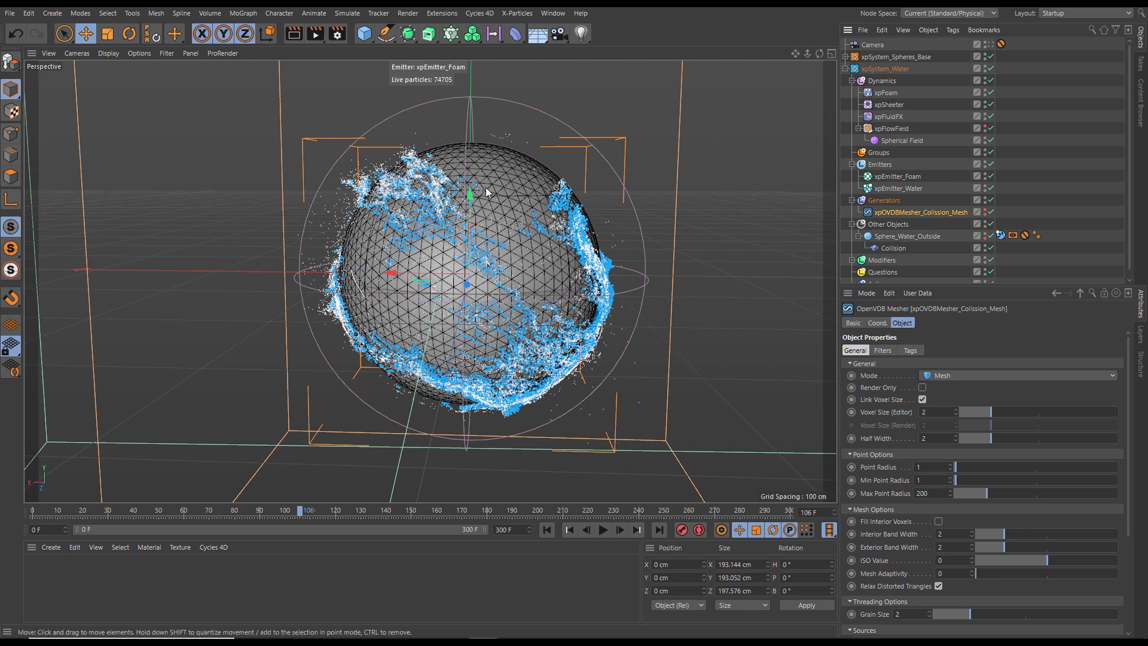
{"action": "key", "text": "n"}
{"action": "key", "text": "i"}
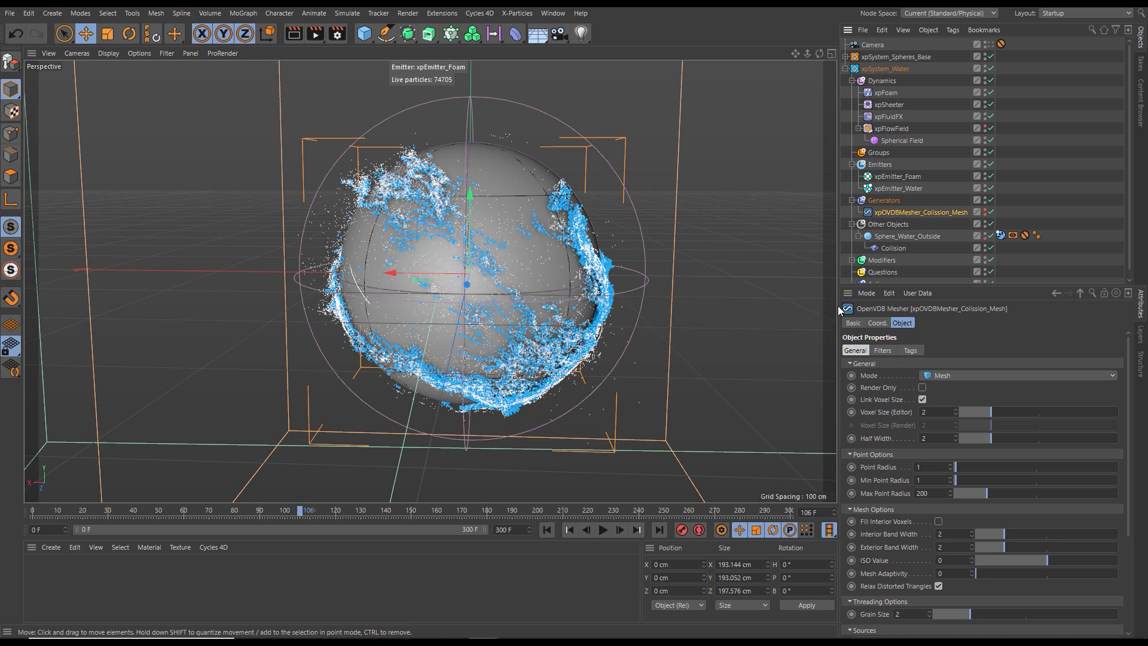
- Examine the object settings of Sphere_Water_Outside and of Sphere_Base_Inside in xpSystem_Spheres_Base, collapsing both systems' hierarchies
{"action": "left_click", "coordinate": [897, 235]}
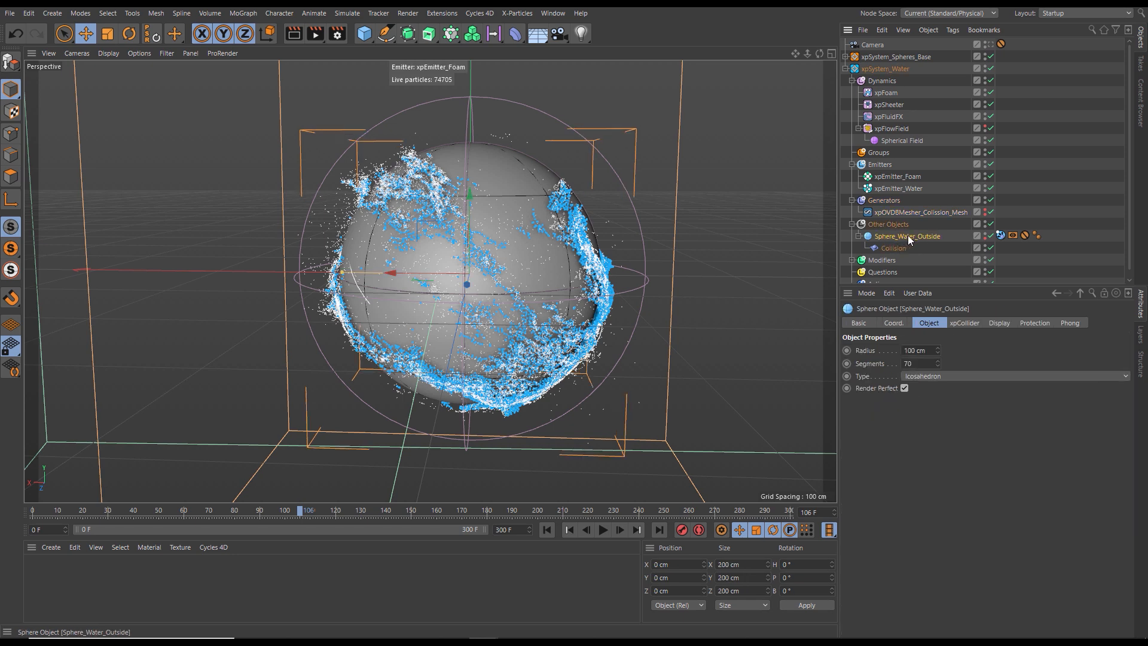
{"action": "left_click", "coordinate": [851, 225]}
{"action": "left_click", "coordinate": [846, 69]}
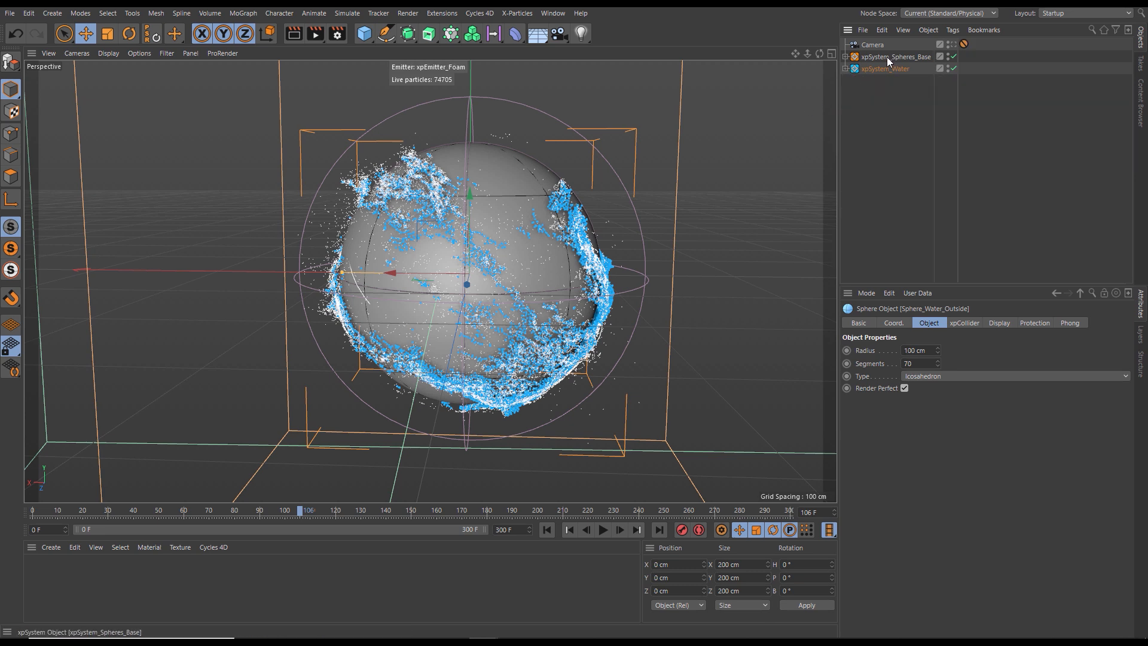
{"action": "left_click", "coordinate": [846, 57]}
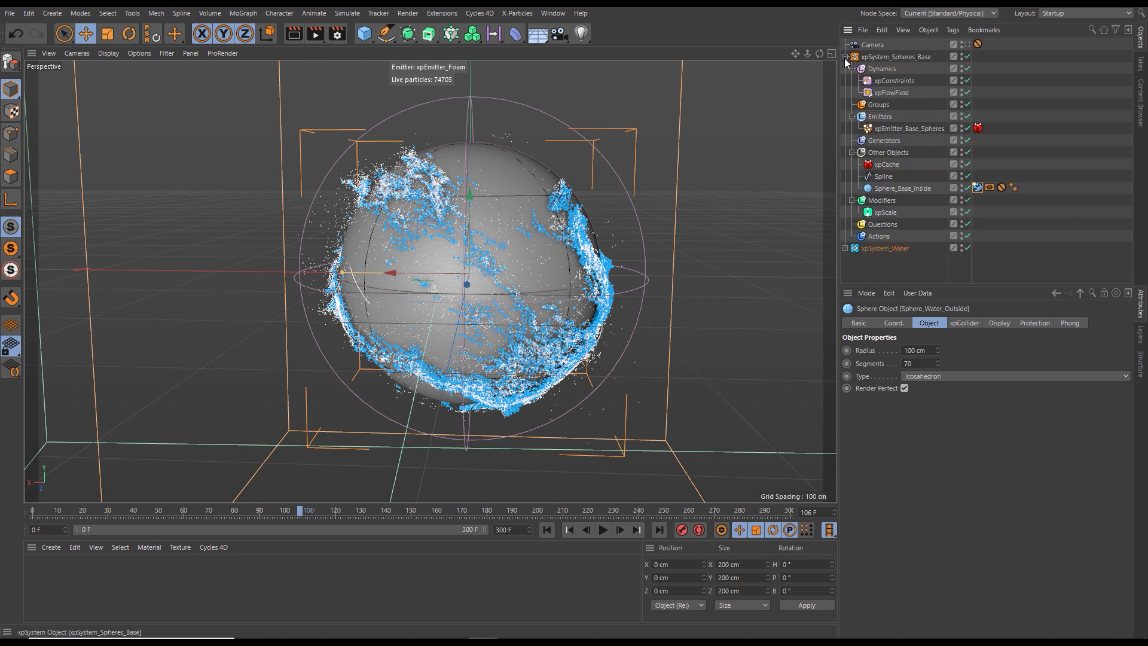
{"action": "left_click", "coordinate": [901, 188]}
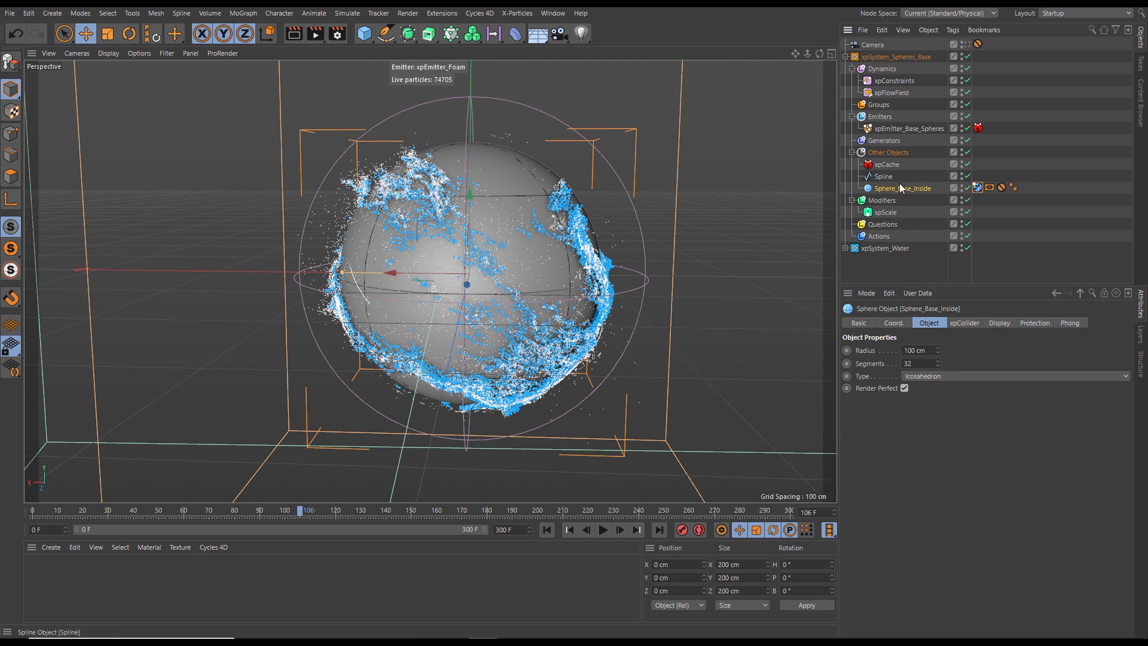
{"action": "left_click", "coordinate": [845, 57]}
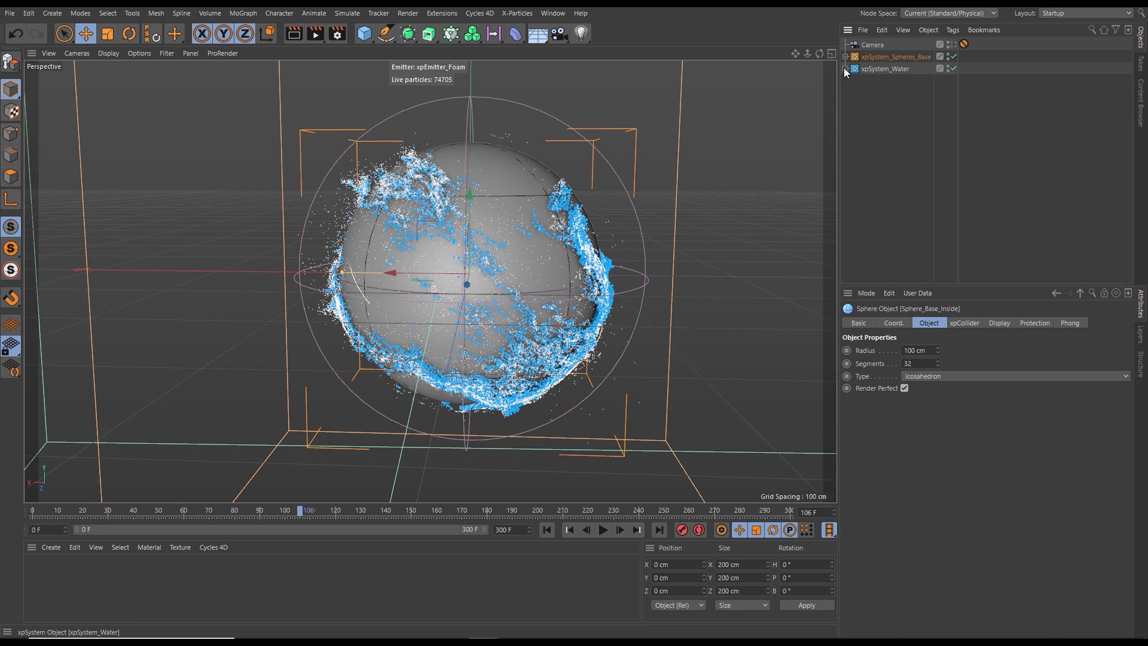
- Expand xpSystem_Water and set the radius of Sphere_Water_Outside to 95 cm
{"action": "left_click", "coordinate": [845, 69]}
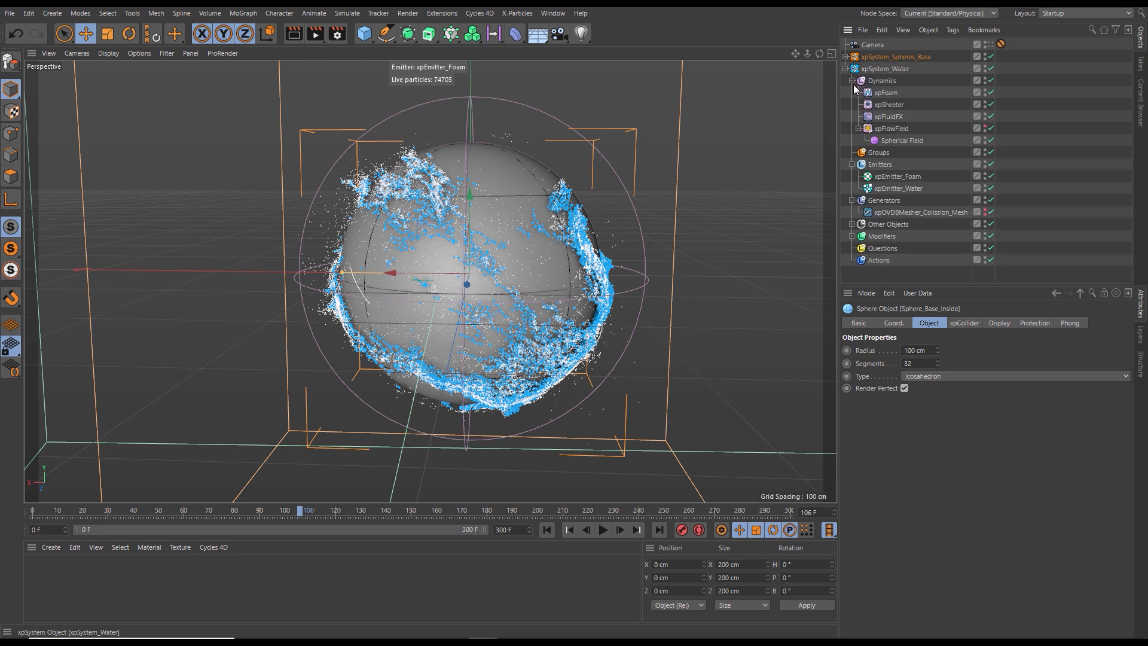
{"action": "left_click", "coordinate": [851, 224]}
{"action": "left_click", "coordinate": [899, 238]}
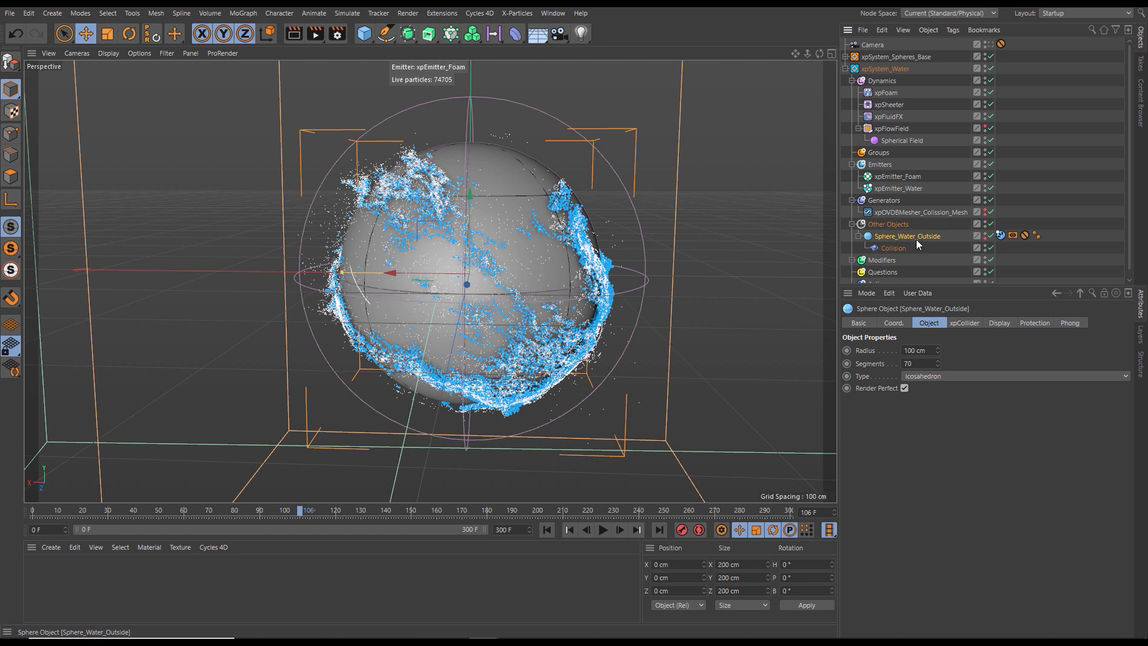
{"action": "left_click", "coordinate": [915, 350]}
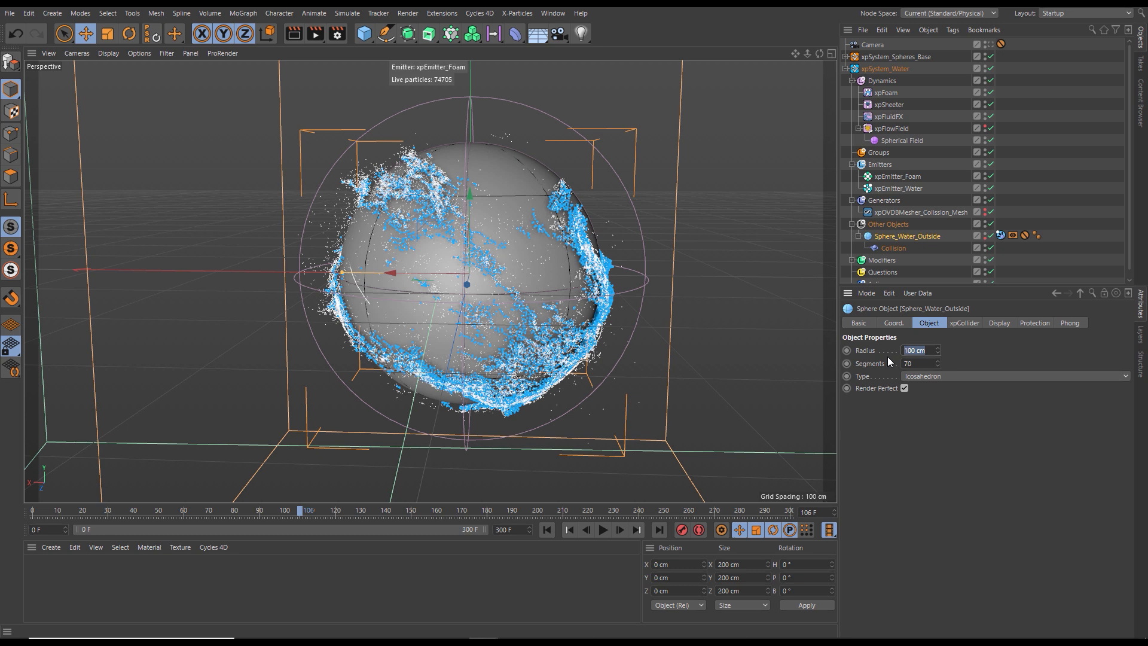
{"action": "type", "text": "5"}
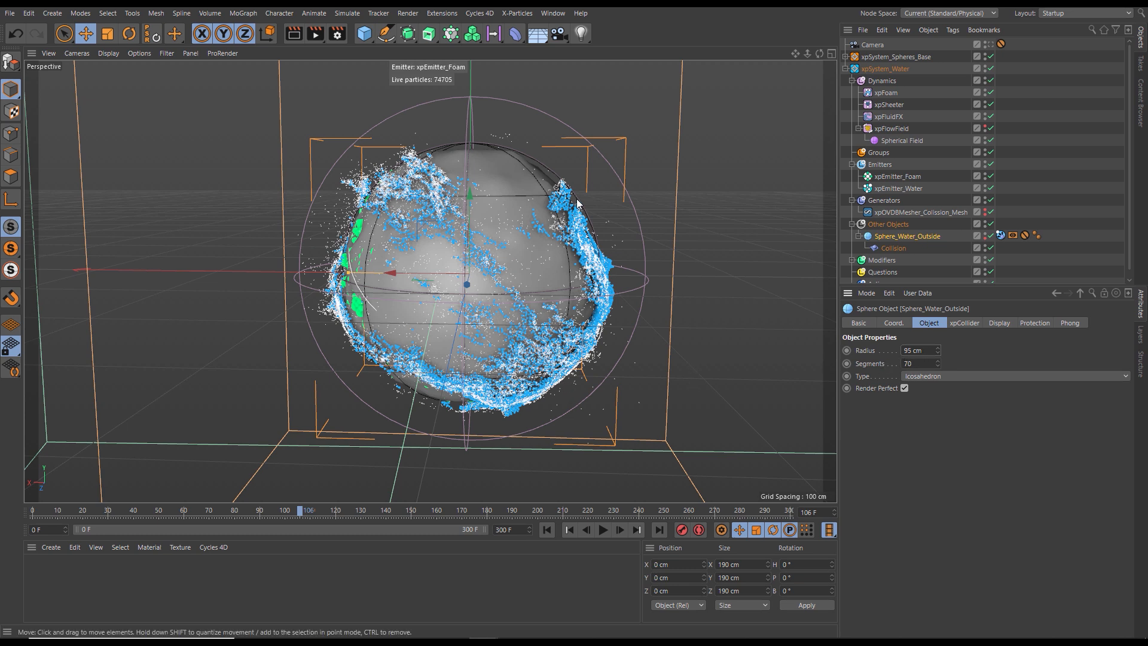
- Hide Sphere_Water_Outside in the viewport while keeping the object enabled
{"action": "left_click", "coordinate": [987, 236]}
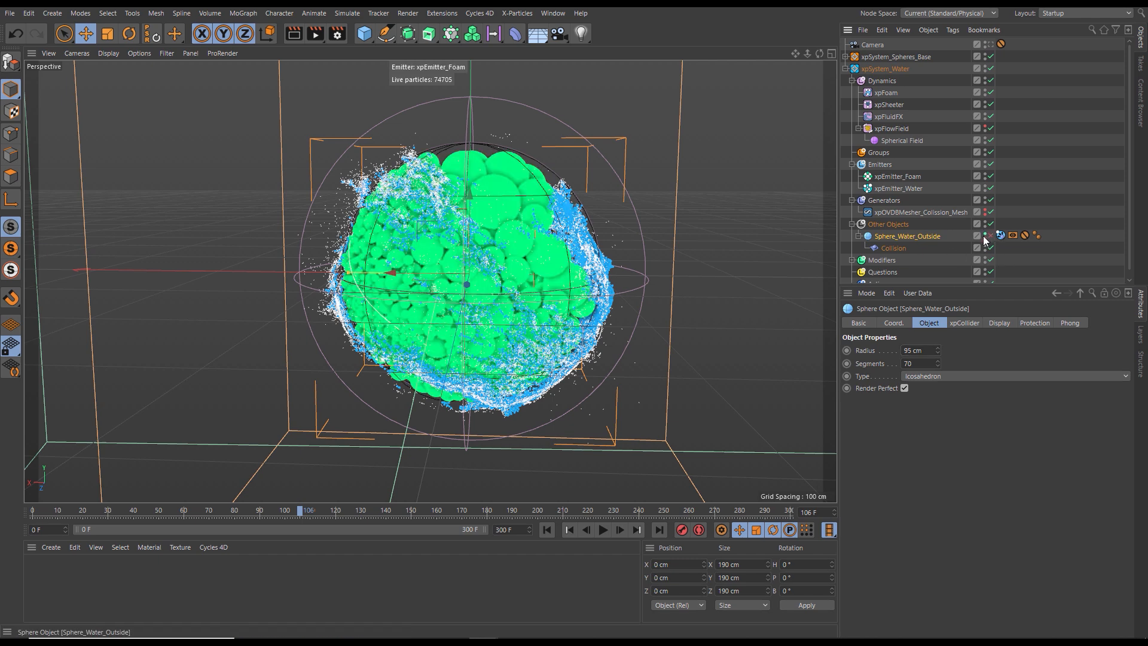
{"action": "left_click", "coordinate": [990, 236]}
{"action": "left_click", "coordinate": [985, 235]}
{"action": "left_click", "coordinate": [986, 236]}
- Replay the simulation from the first frame to frame 96, pausing along the way to inspect the water's motion
{"action": "left_click", "coordinate": [549, 530]}
{"action": "left_click", "coordinate": [603, 529]}
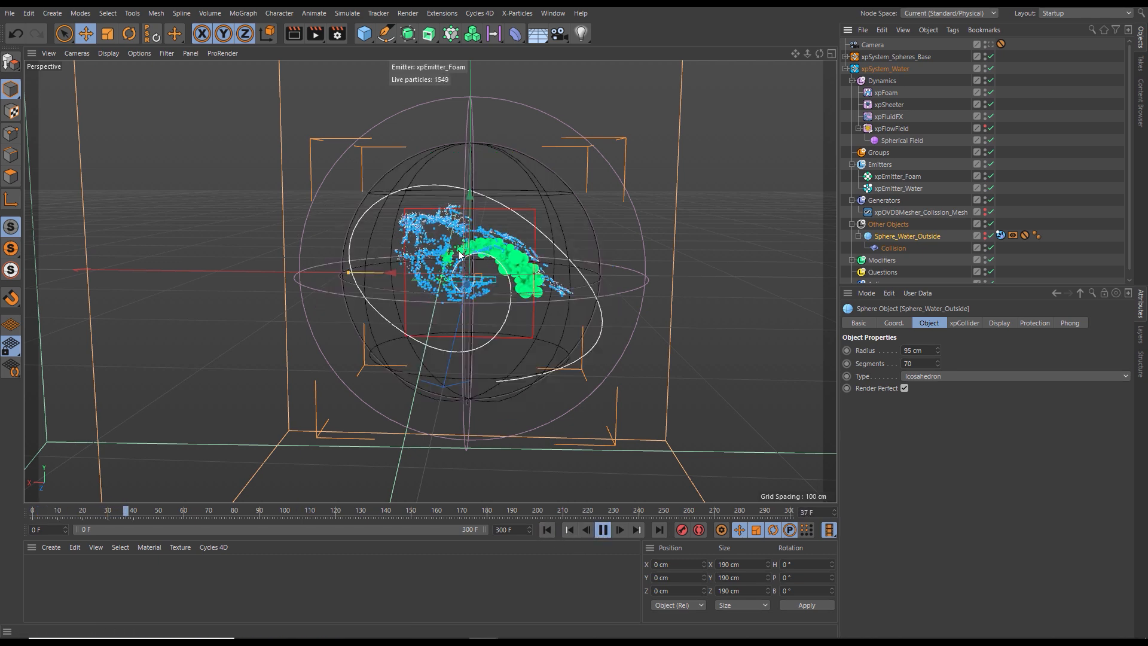
{"action": "left_click", "coordinate": [603, 529]}
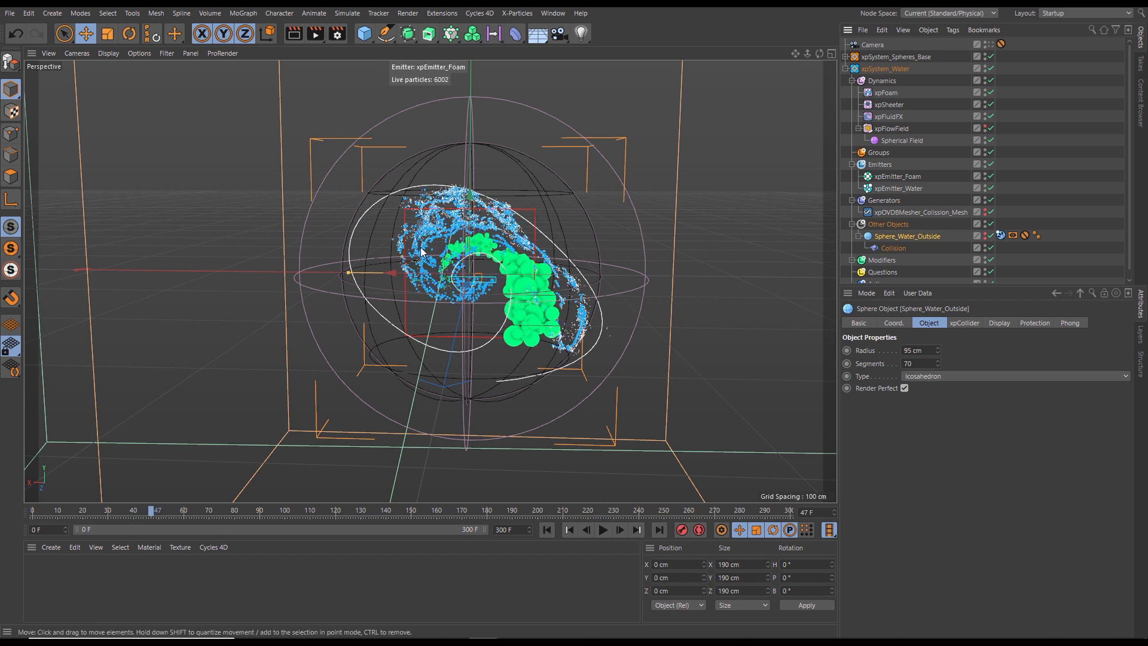
{"action": "left_click", "coordinate": [605, 530]}
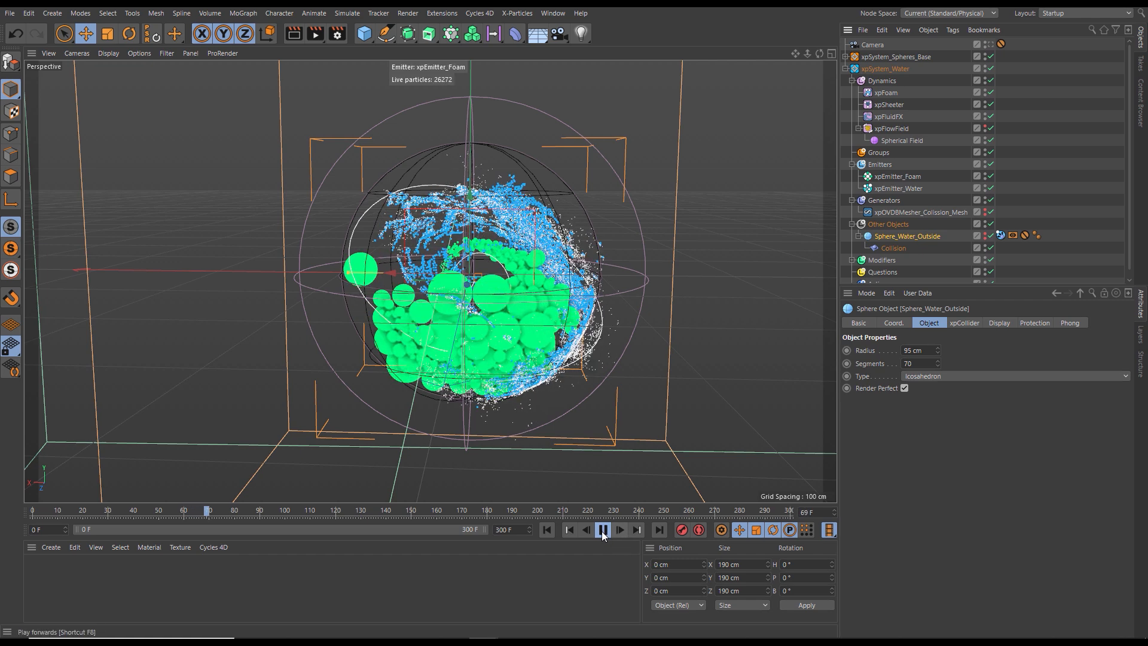
{"action": "left_click", "coordinate": [606, 532]}
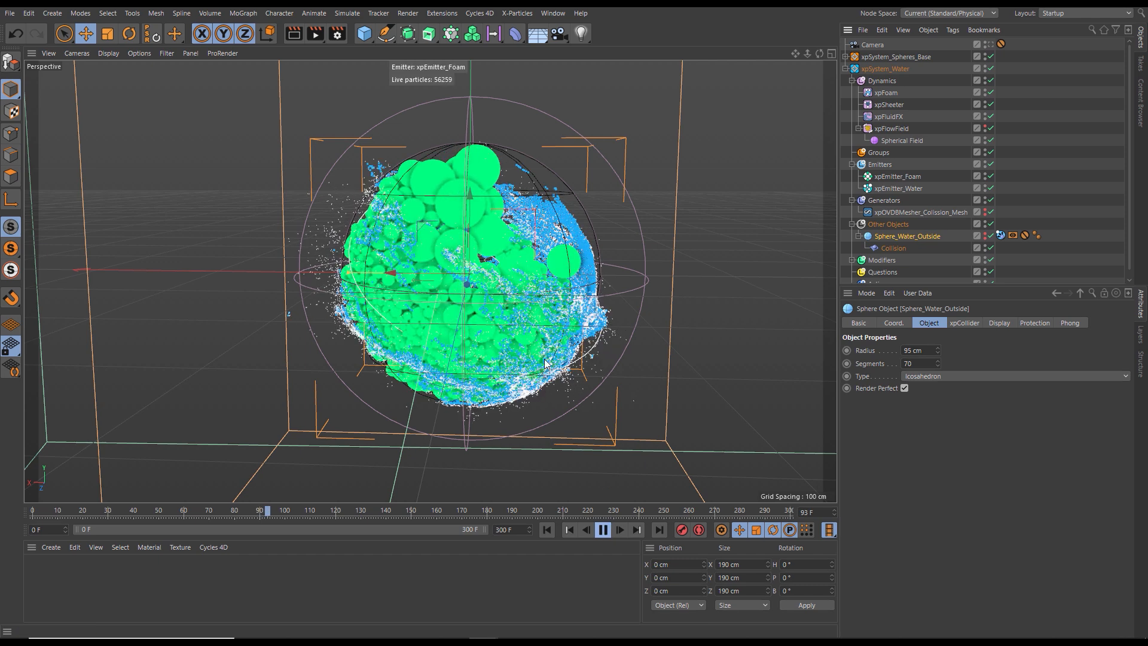
{"action": "left_click", "coordinate": [603, 530]}
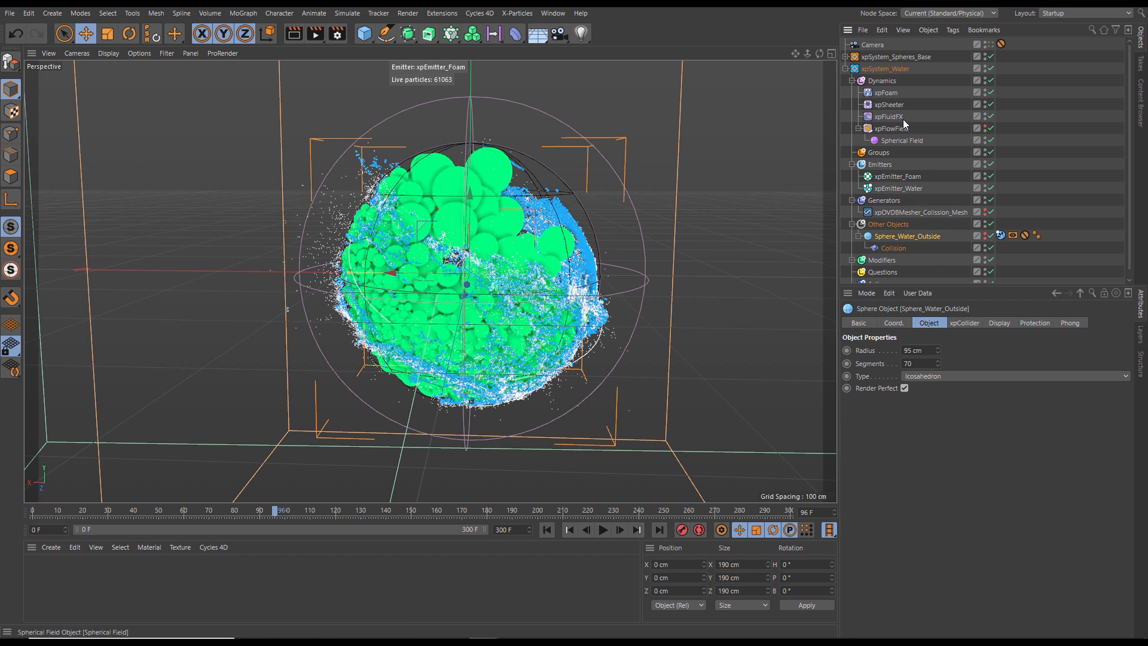
- Set the velocity alignment angle of the xpSheeter modifier to 20°
{"action": "left_click", "coordinate": [895, 105]}
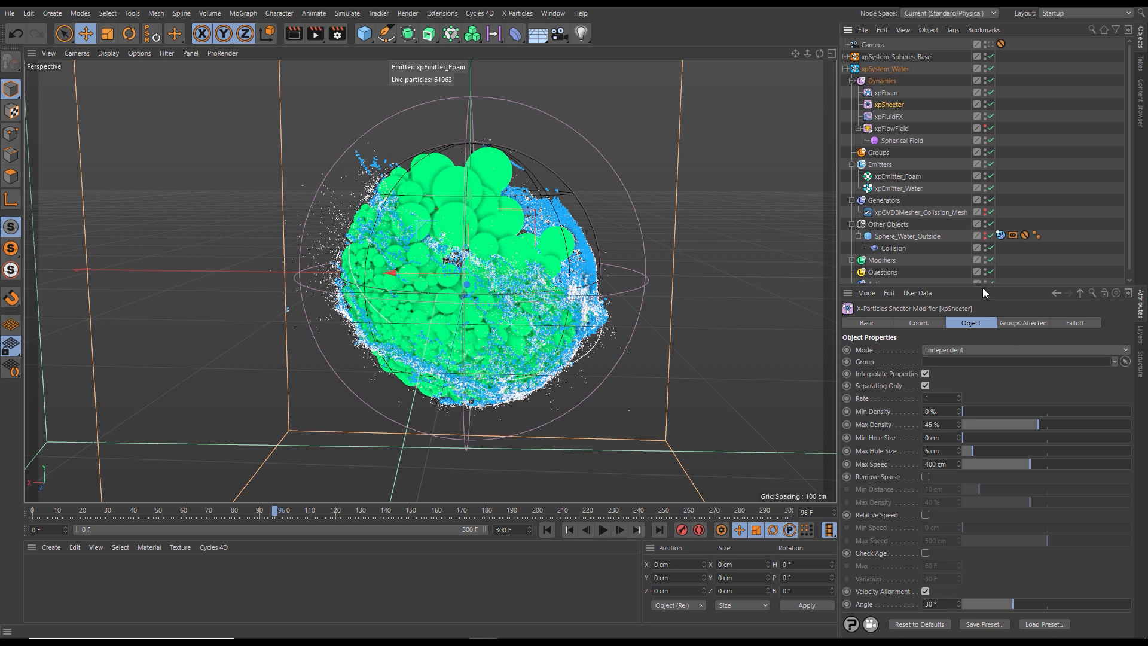
{"action": "left_click_drag", "start_coordinate": [981, 288], "coordinate": [963, 139]}
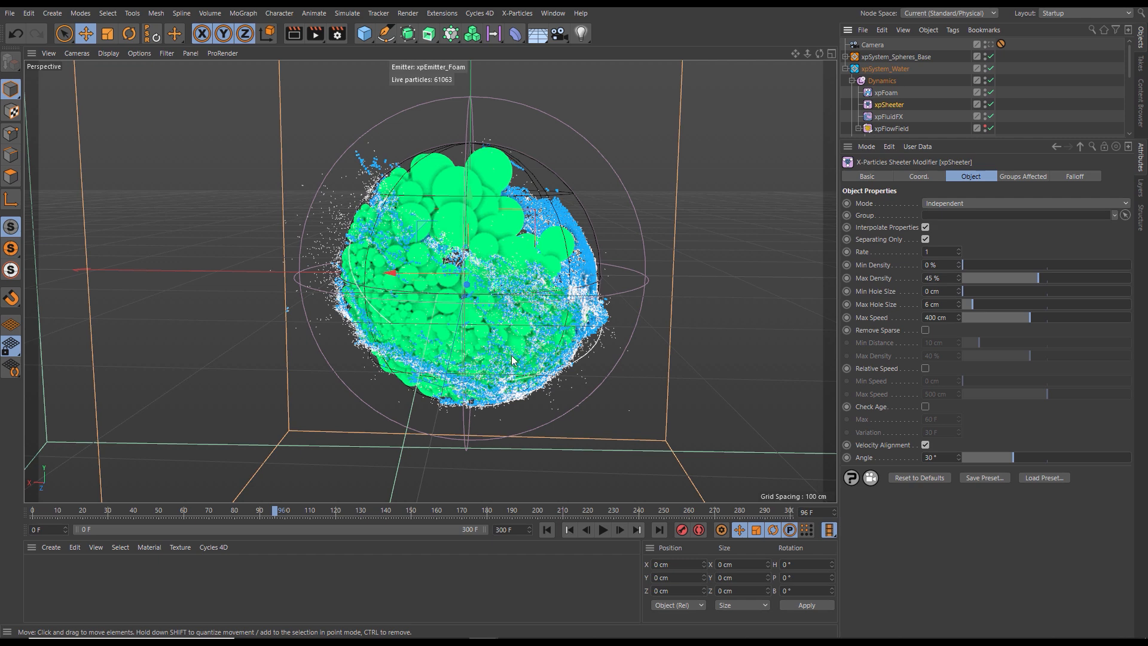
{"action": "left_click", "coordinate": [944, 456]}
{"action": "type", "text": "20"}
{"action": "key", "text": "Return"}
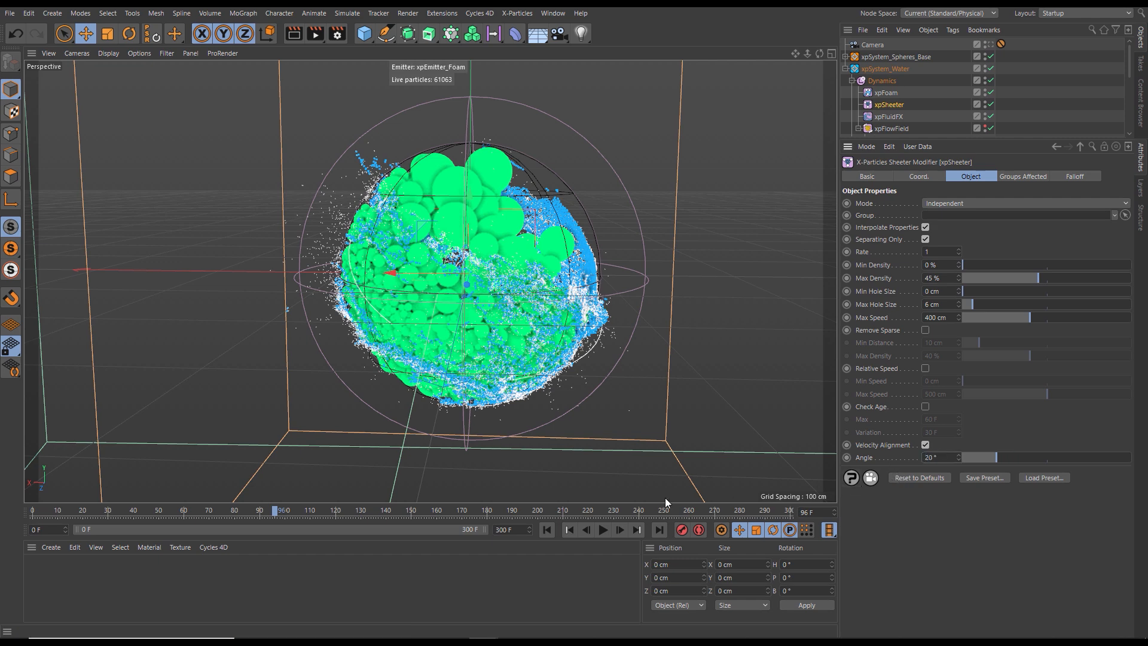
- Replay the simulation from the first frame to frame 107 to check the sheeter's effect
{"action": "left_click", "coordinate": [556, 530]}
{"action": "left_click", "coordinate": [601, 530]}
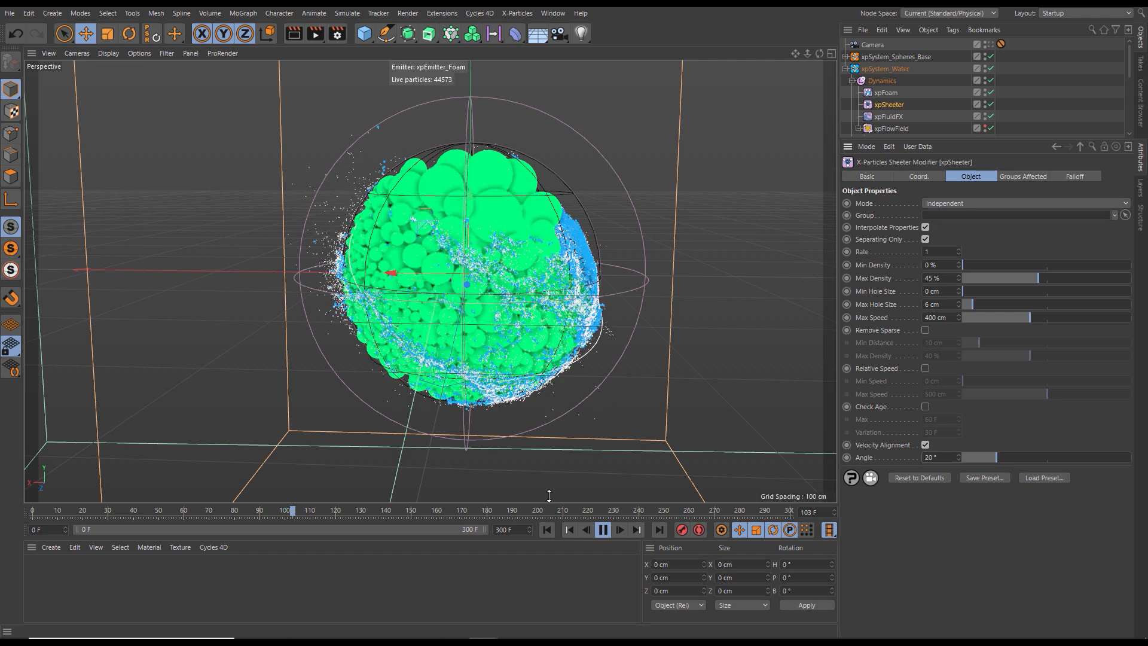
{"action": "left_click", "coordinate": [603, 530]}
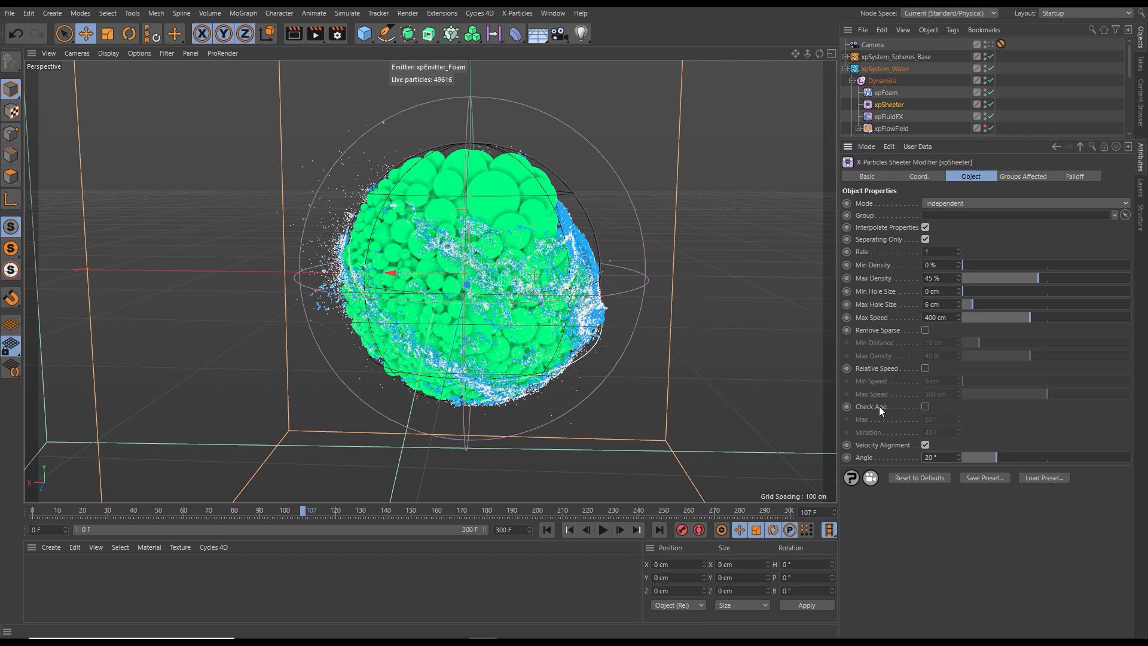
- Enable Check Age on the xpSheeter modifier with a maximum of 120 F
{"action": "left_click", "coordinate": [925, 407]}
{"action": "left_click", "coordinate": [934, 419]}
{"action": "type", "text": "120"}
- Replay the simulation from the start to frame 117 to check the age limit, and return to the first frame
{"action": "left_click", "coordinate": [546, 529]}
{"action": "left_click", "coordinate": [602, 530]}
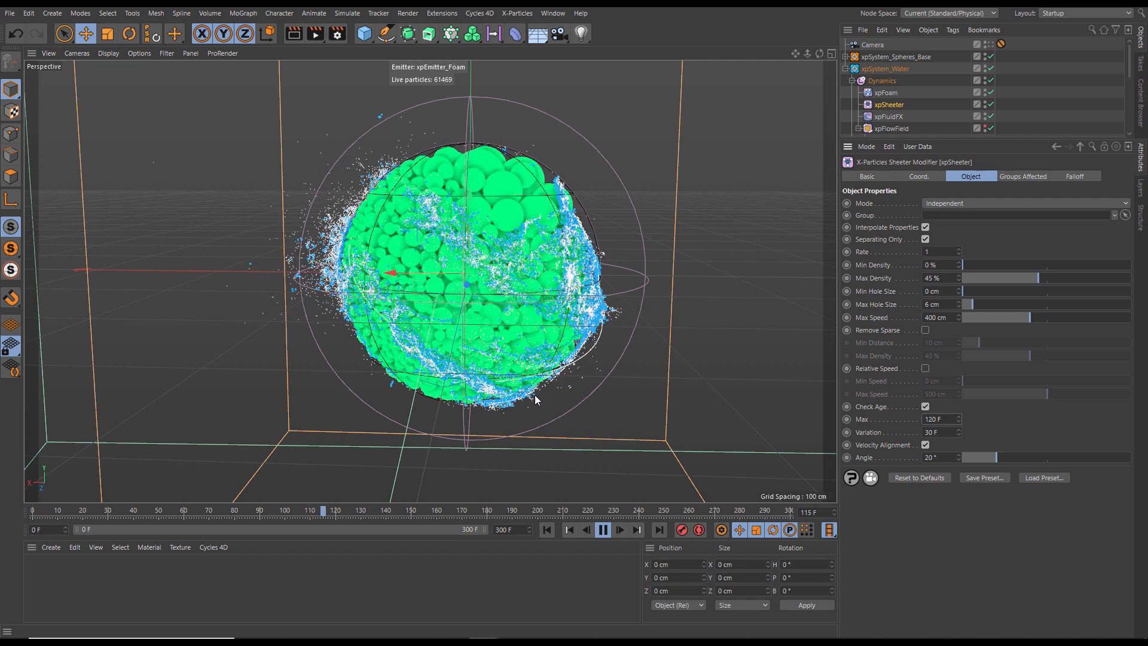
{"action": "left_click", "coordinate": [603, 529]}
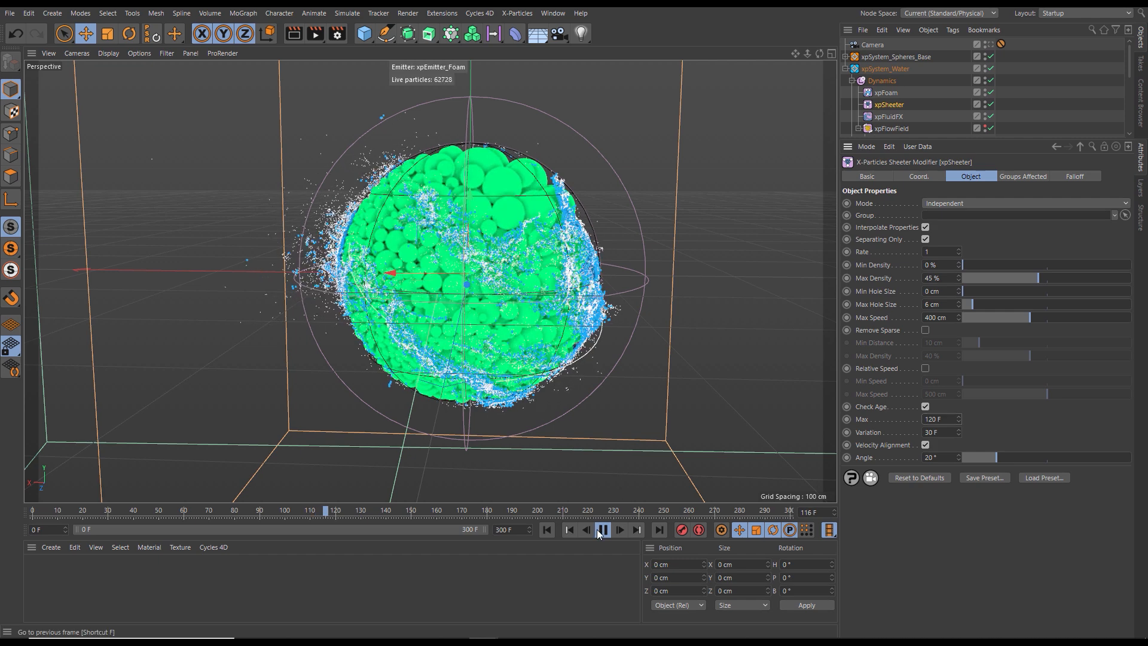
{"action": "left_click", "coordinate": [547, 530]}
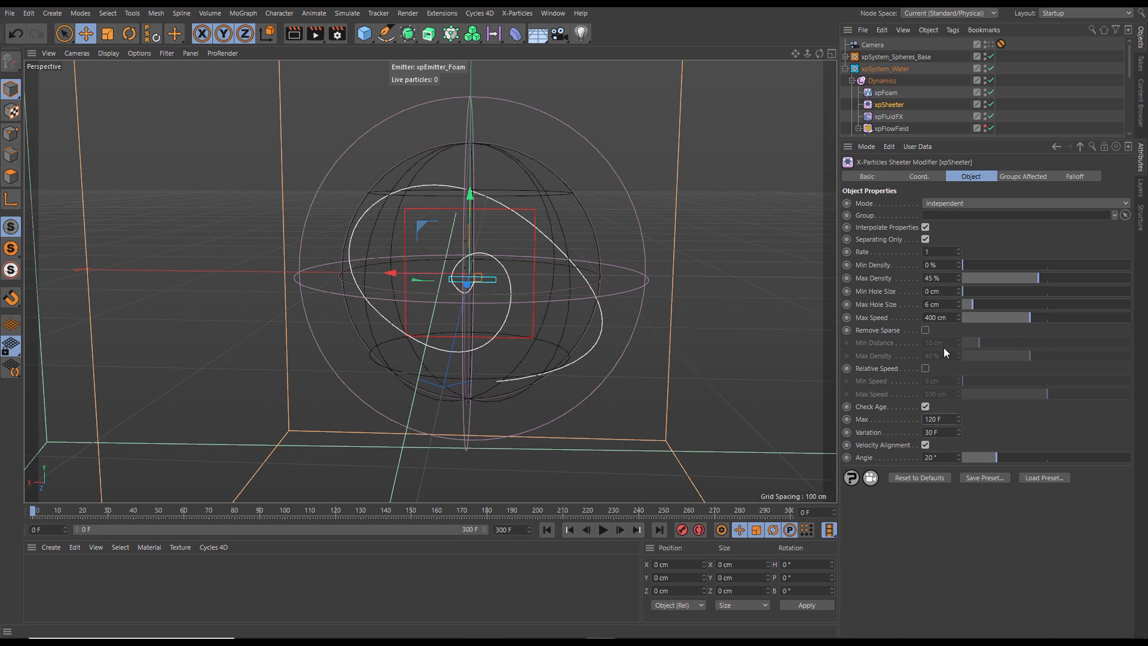
- Enlarge the object list and expand the hierarchies of both xpSystem_Spheres_Base and xpSystem_Water
{"action": "left_click_drag", "start_coordinate": [956, 140], "coordinate": [951, 413]}
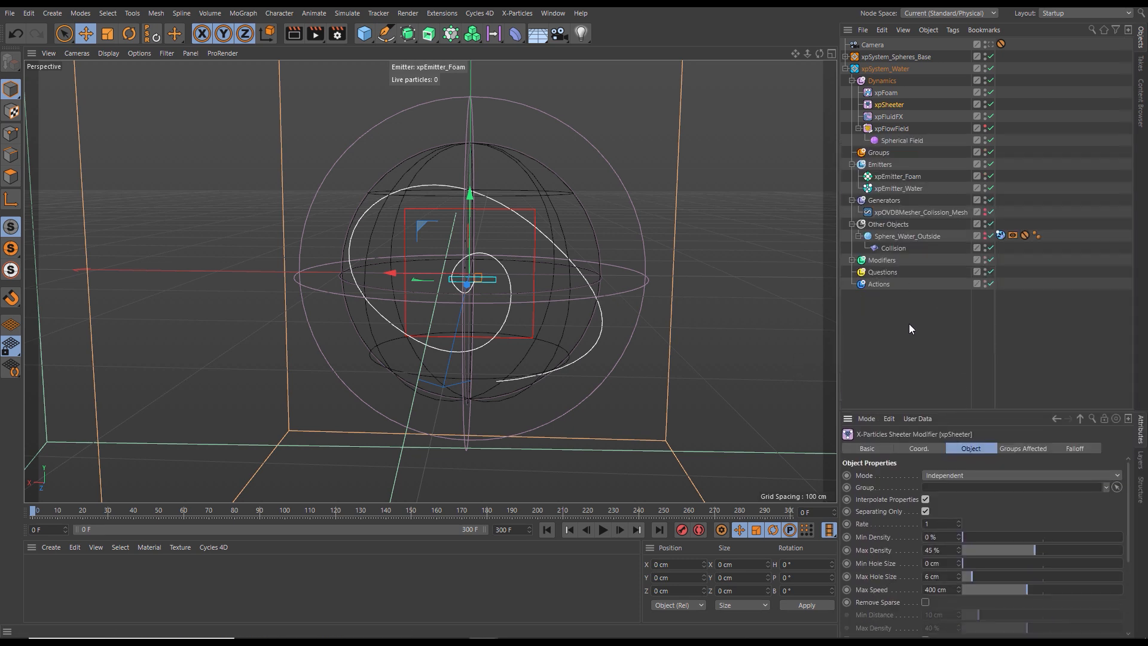
{"action": "left_click", "coordinate": [844, 68]}
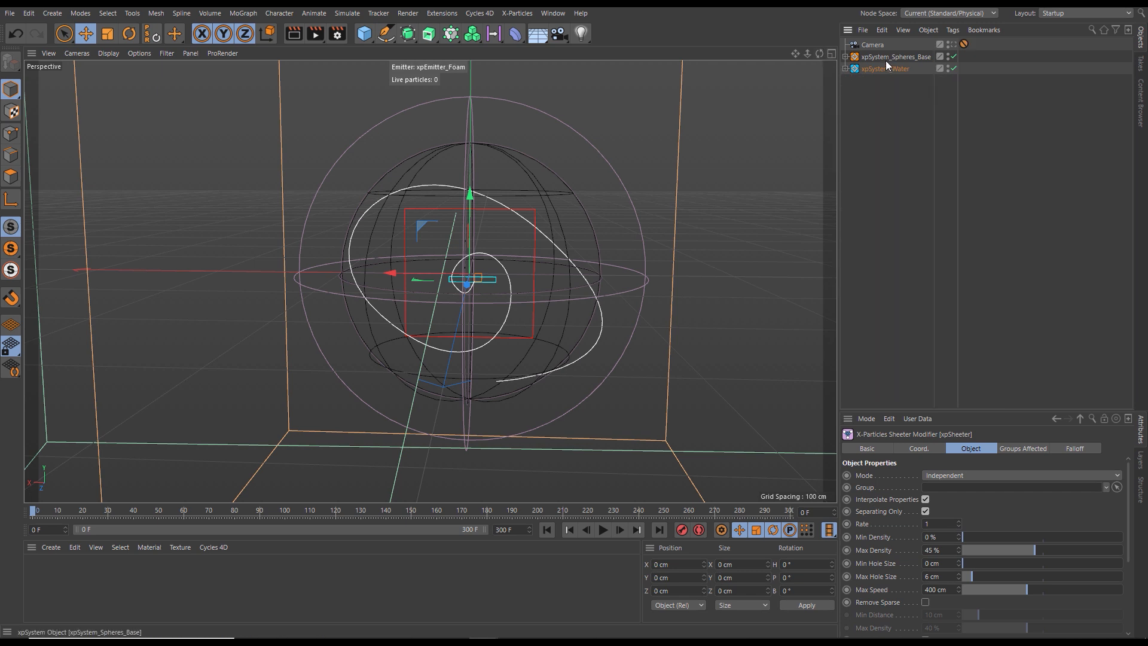
{"action": "left_click", "coordinate": [845, 57]}
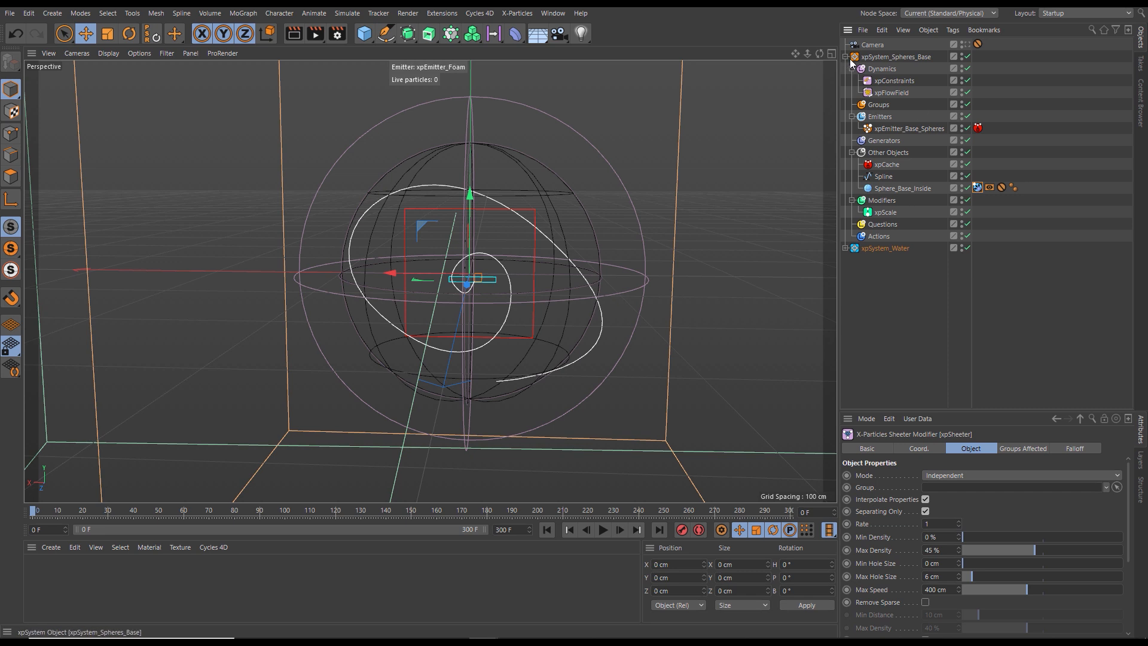
{"action": "left_click", "coordinate": [845, 248]}
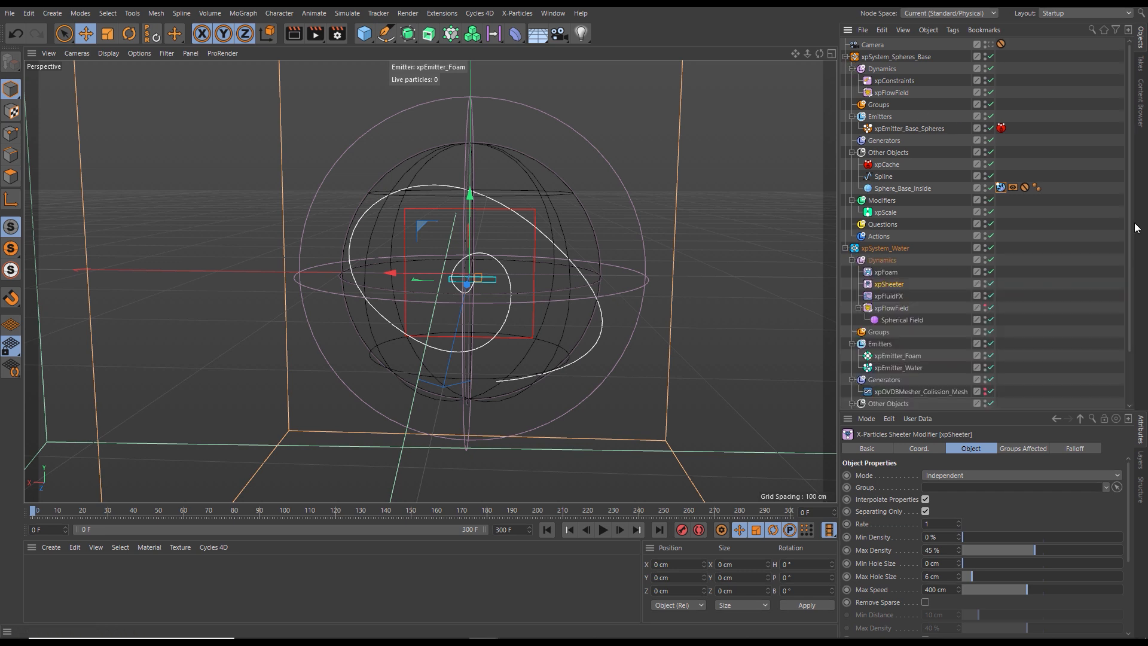
{"action": "scroll", "coordinate": [1129, 239], "scroll_direction": "down", "scroll_amount": 5}
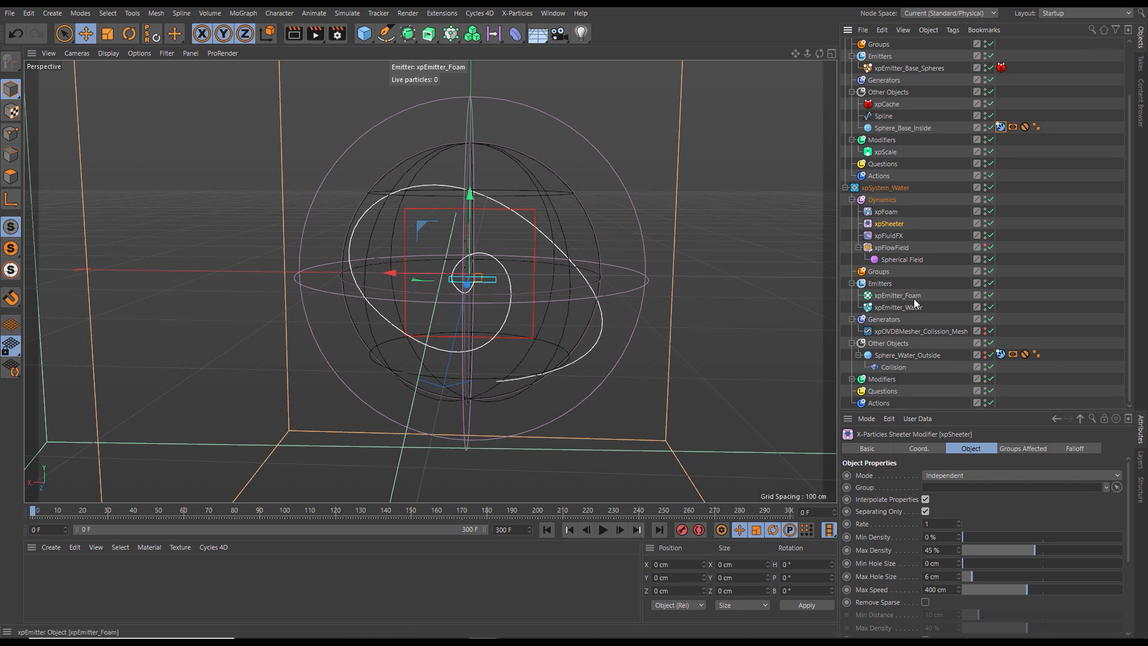
- Correct the spelling of the collision mesher's name to xpOVDBMesher_Collision_Mesh
{"action": "left_click", "coordinate": [934, 331]}
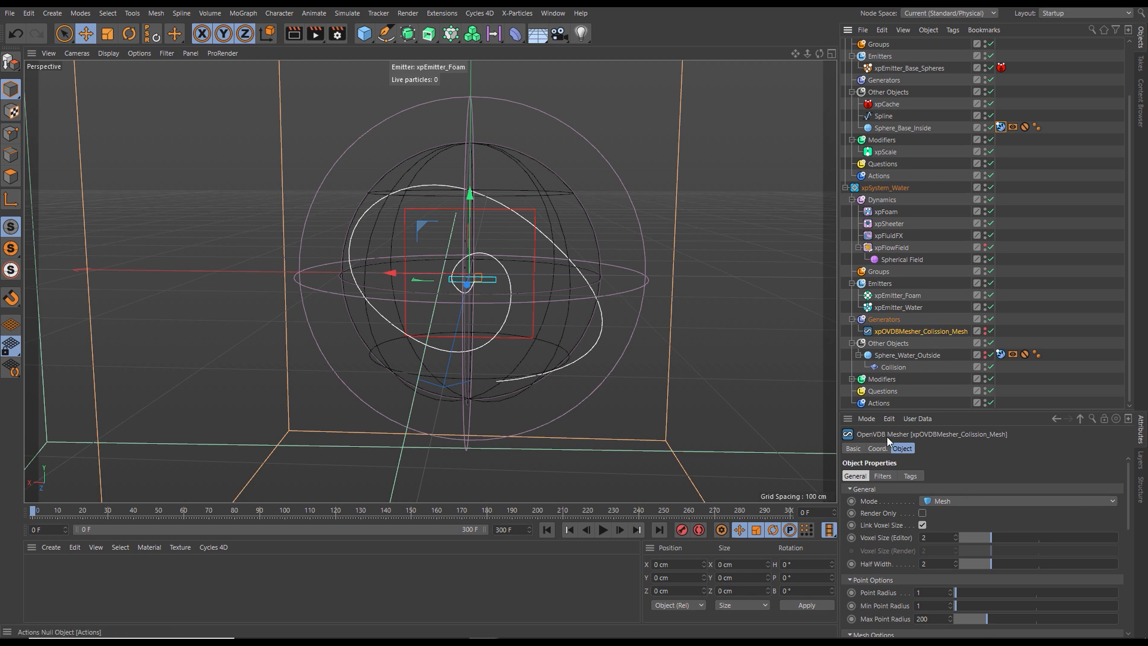
{"action": "left_click", "coordinate": [852, 448]}
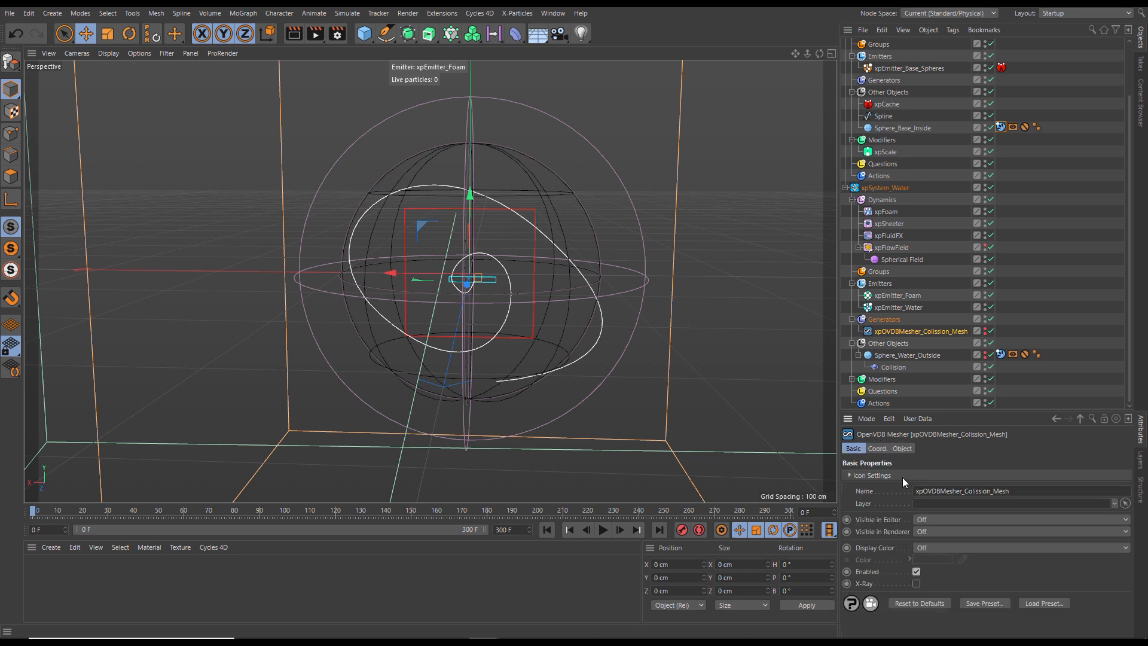
{"action": "left_click", "coordinate": [974, 491]}
{"action": "key", "text": "BackSpace"}
{"action": "key", "text": "BackSpace"}
{"action": "key", "text": "BackSpace"}
{"action": "key", "text": "BackSpace"}
{"action": "key", "text": "BackSpace"}
{"action": "key", "text": "BackSpace"}
{"action": "key", "text": "BackSpace"}
{"action": "key", "text": "BackSpace"}
{"action": "key", "text": "BackSpace"}
{"action": "type", "text": "sion_Mesh"}
{"action": "left_click", "coordinate": [941, 346]}
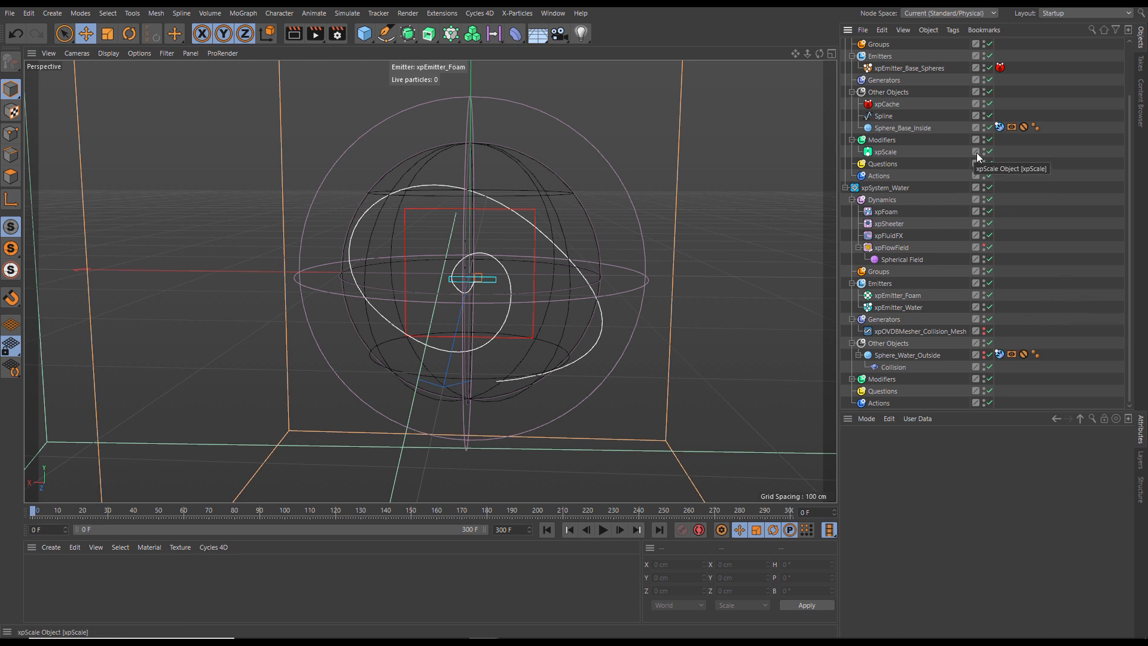
- Move xpOVDBMesher_Collision_Mesh into the Generators group of xpSystem_Spheres_Base, and collapse both systems' hierarchies
{"action": "left_click", "coordinate": [909, 332]}
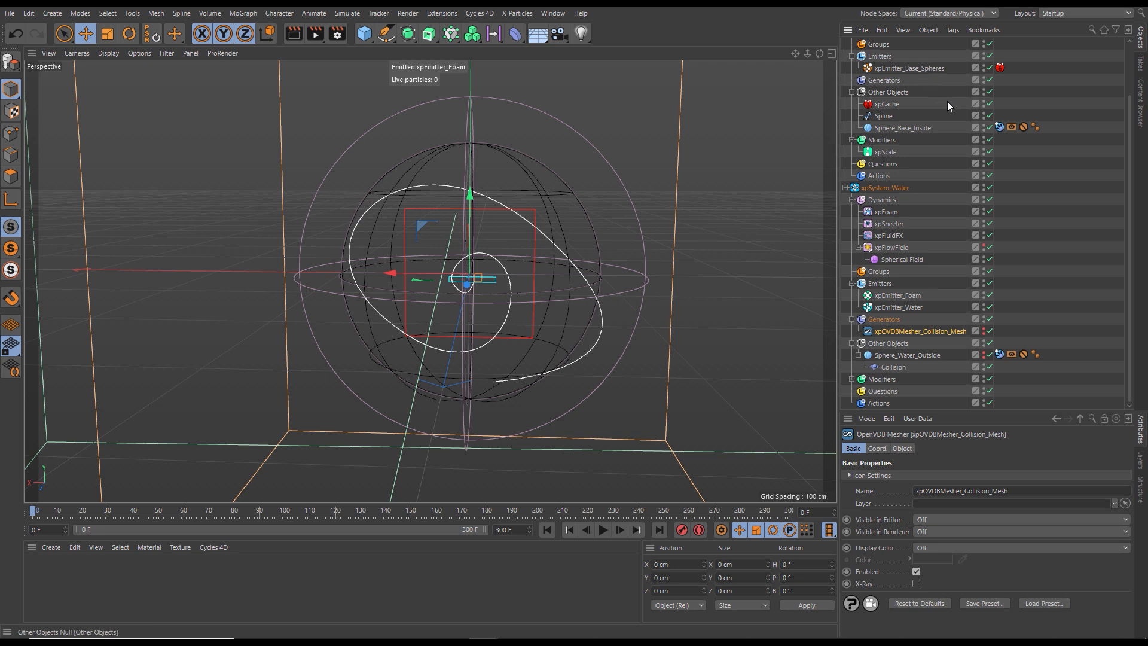
{"action": "left_click_drag", "start_coordinate": [892, 331], "coordinate": [888, 84]}
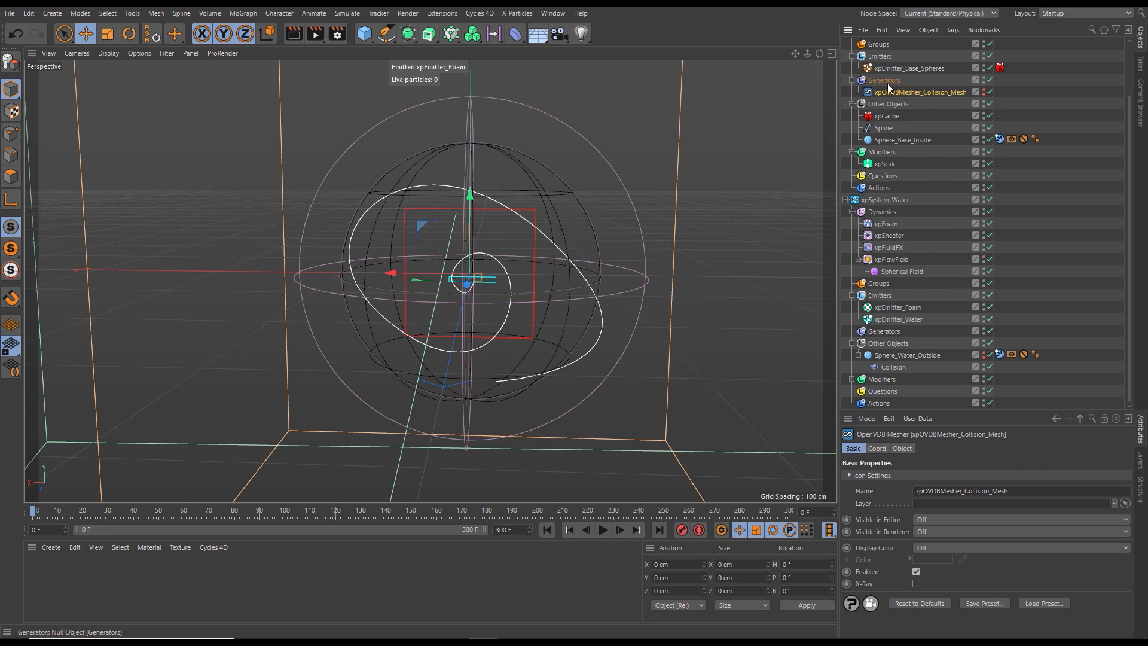
{"action": "left_click", "coordinate": [845, 199]}
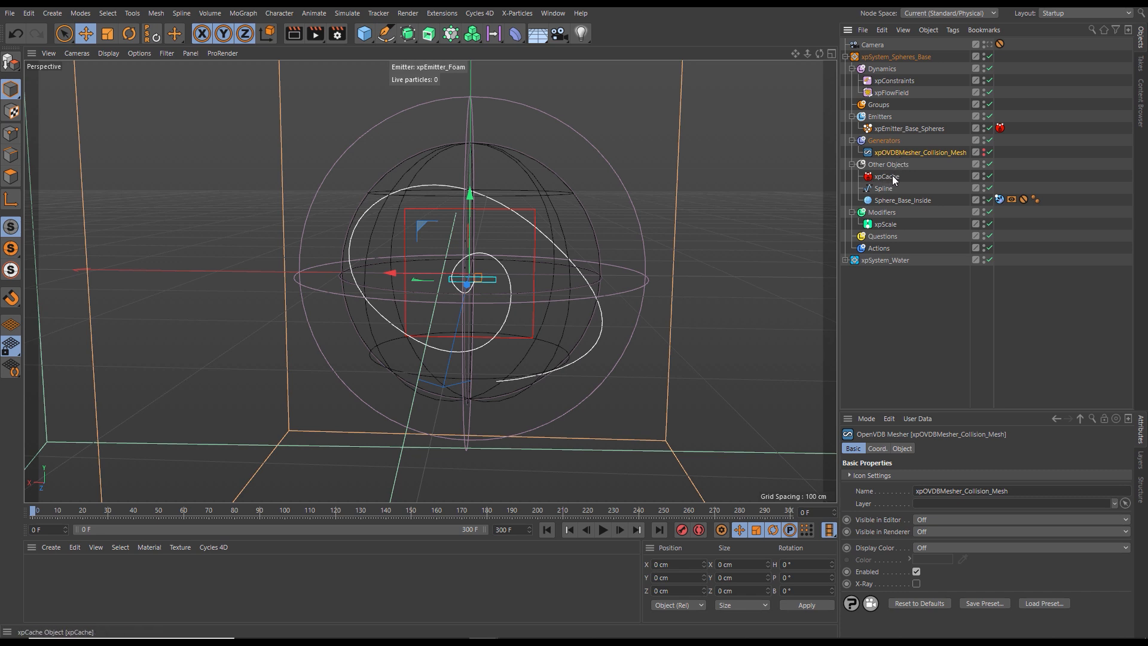
{"action": "left_click", "coordinate": [846, 57]}
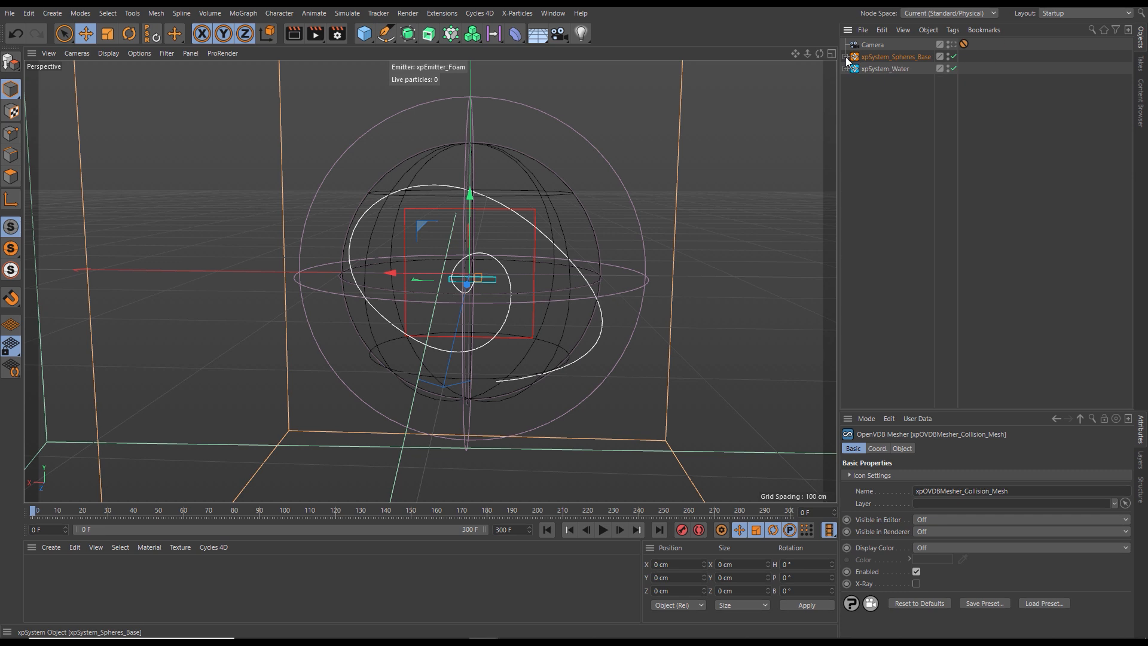
- Display the object settings of the xpCache in xpSystem_Spheres_Base in full
{"action": "left_click", "coordinate": [845, 69]}
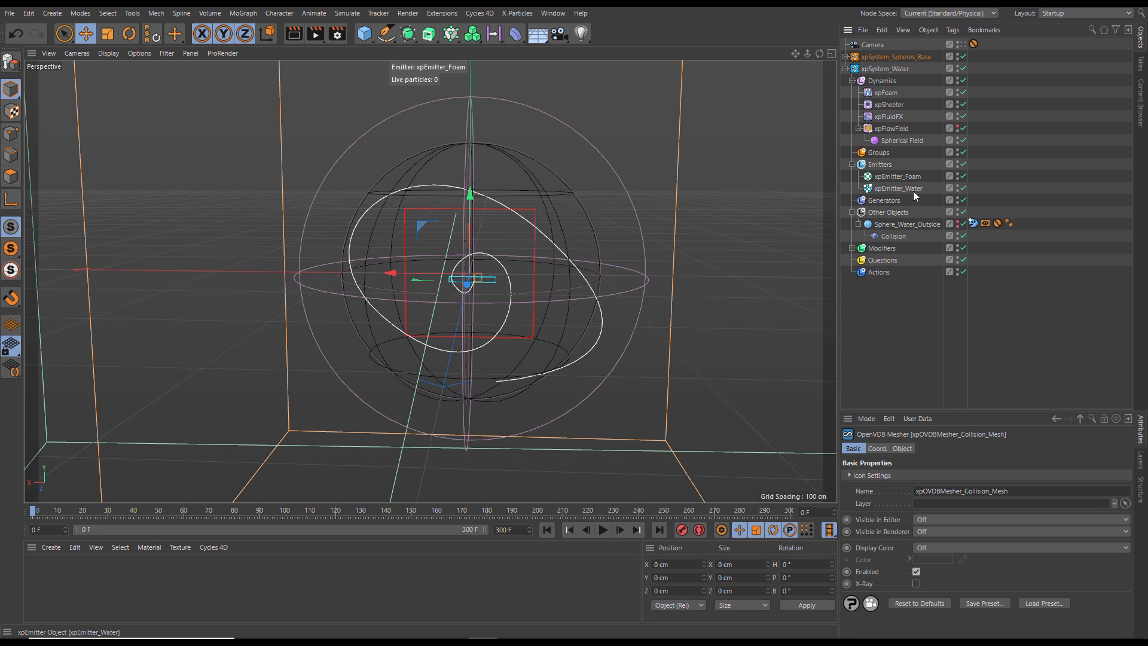
{"action": "left_click", "coordinate": [845, 69]}
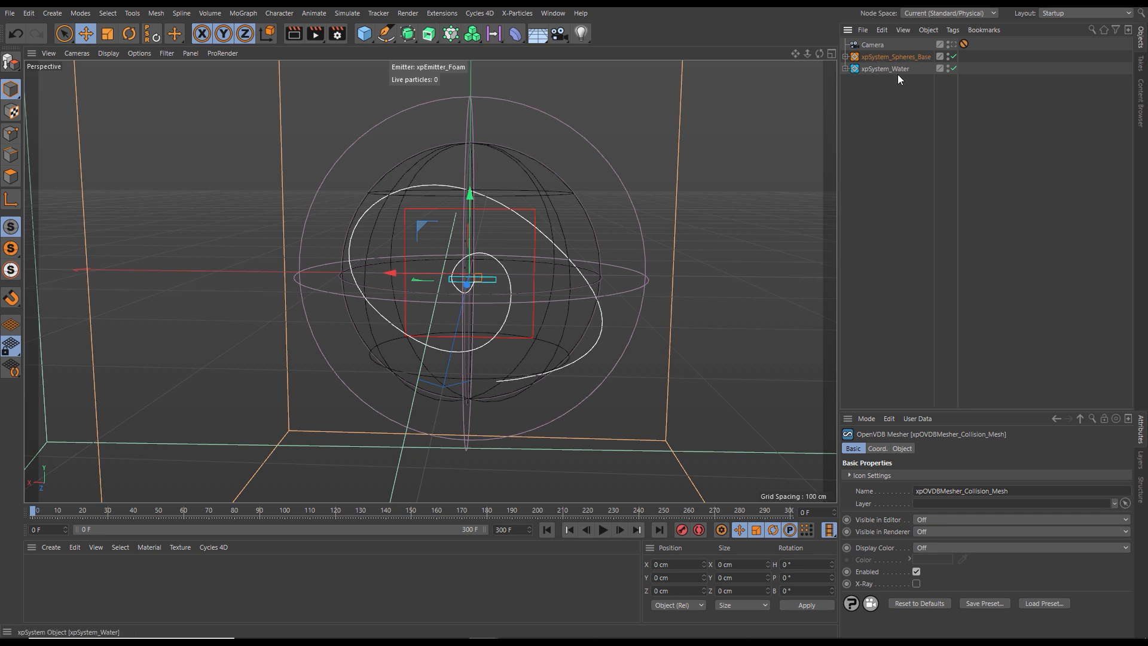
{"action": "left_click", "coordinate": [844, 56]}
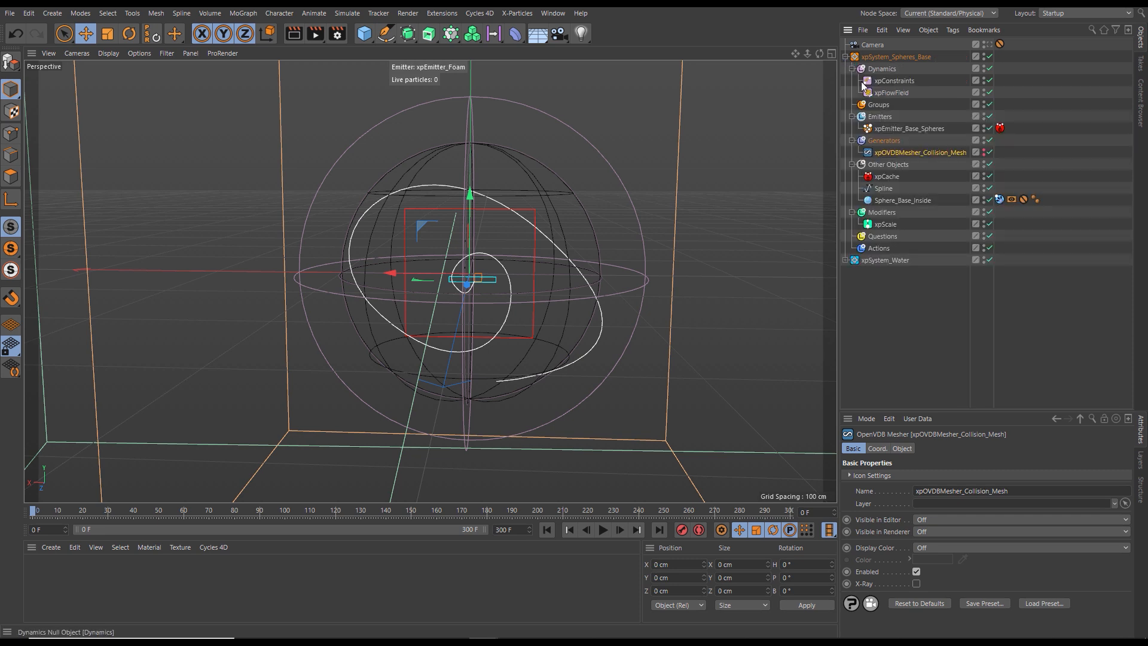
{"action": "left_click", "coordinate": [885, 176]}
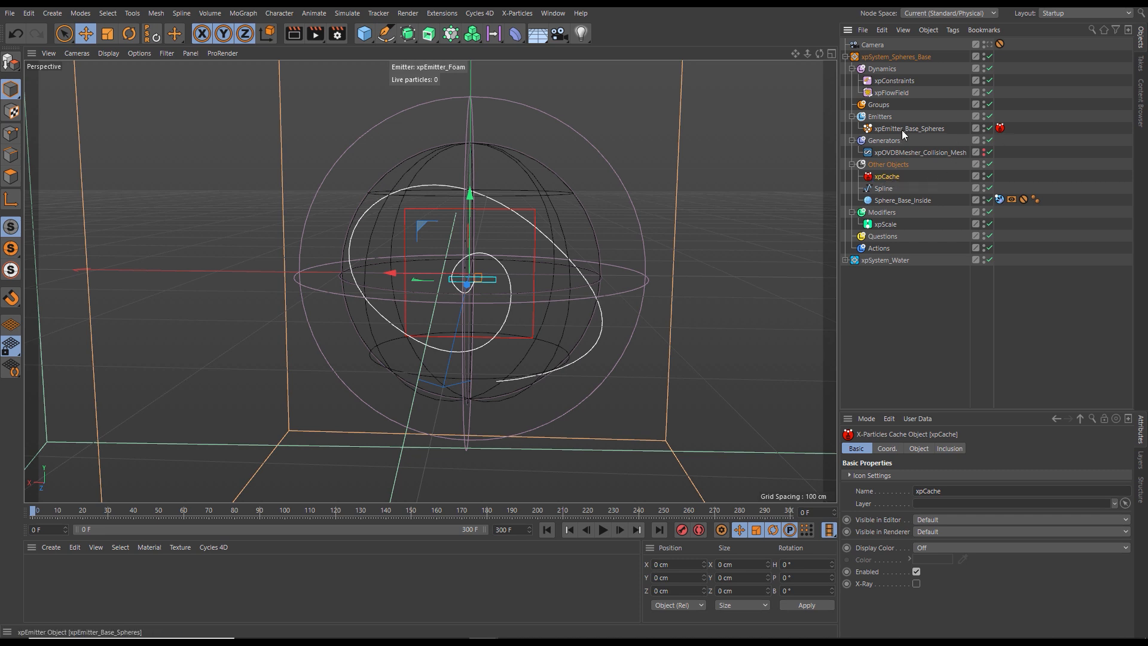
{"action": "left_click", "coordinate": [917, 450]}
{"action": "left_click_drag", "start_coordinate": [943, 408], "coordinate": [956, 267]}
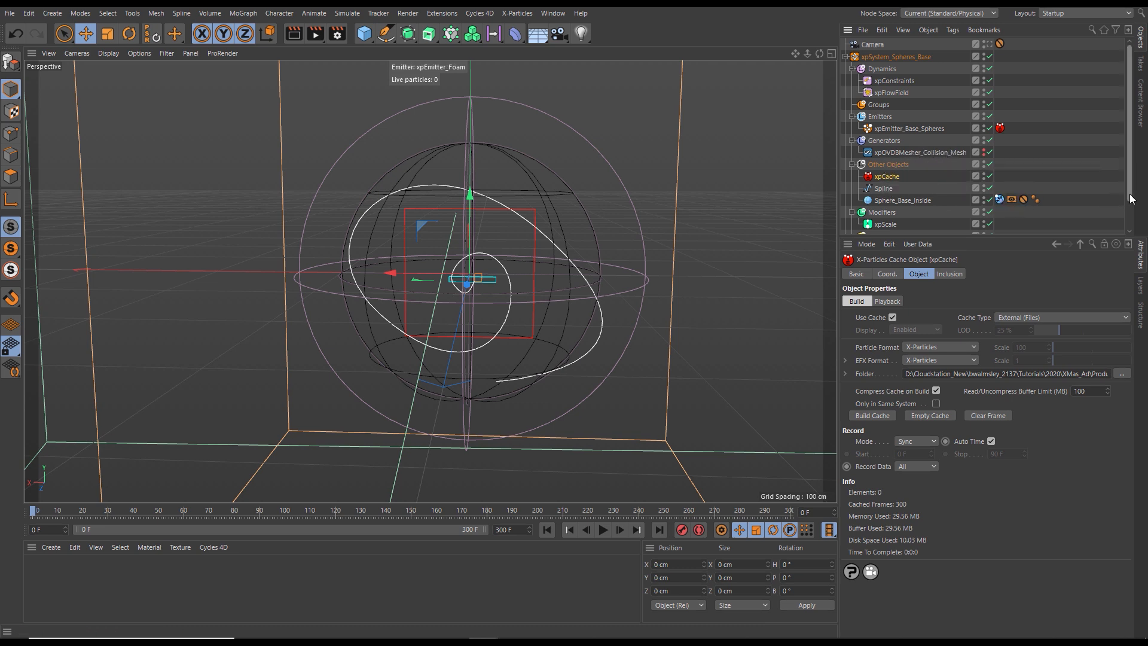
- Disable xpSystem_Water so that only xpSystem_Spheres_Base is active
{"action": "left_click_drag", "start_coordinate": [1130, 199], "coordinate": [1142, 227]}
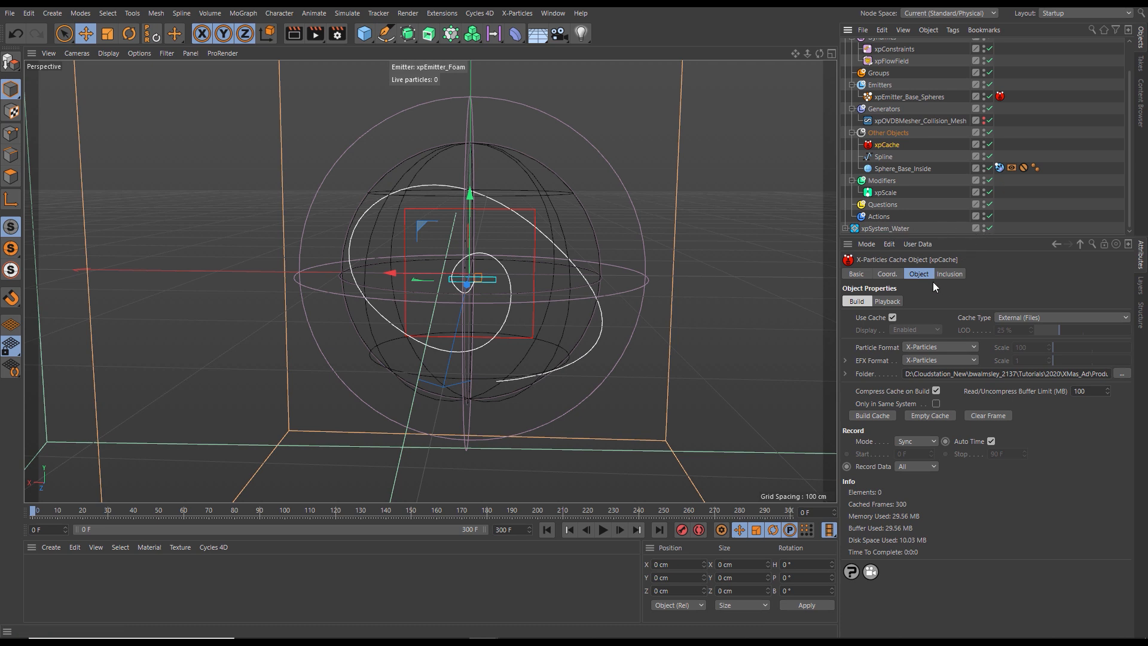
{"action": "left_click", "coordinate": [989, 228]}
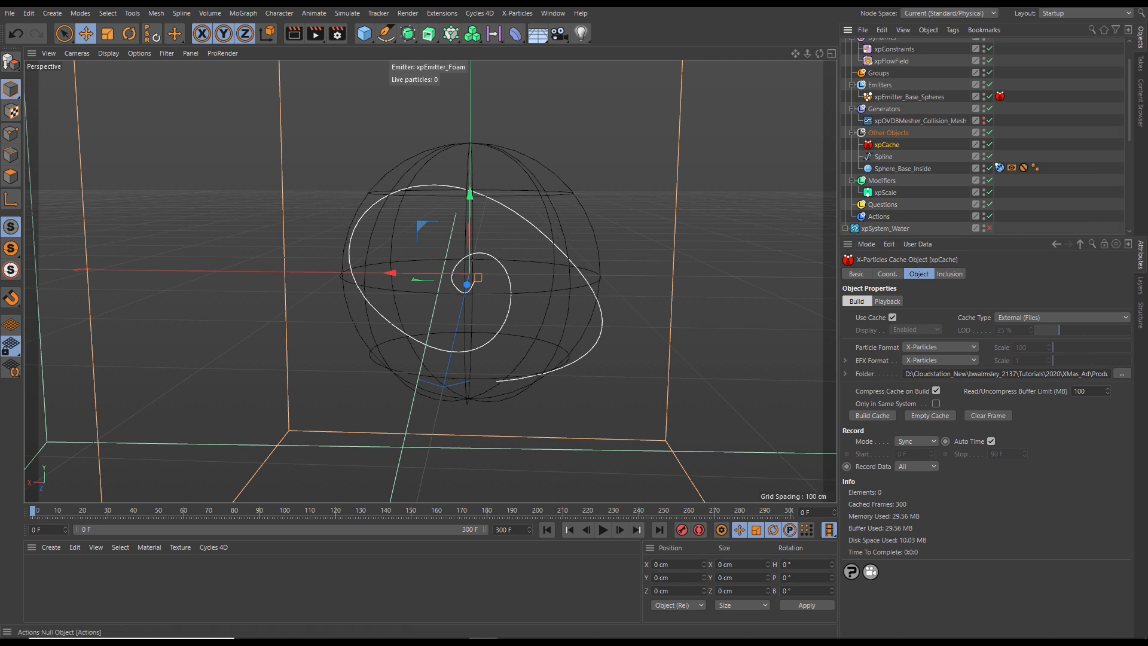
{"action": "left_click_drag", "start_coordinate": [1130, 132], "coordinate": [1130, 190]}
{"action": "scroll", "coordinate": [1054, 168], "scroll_direction": "up", "scroll_amount": 3}
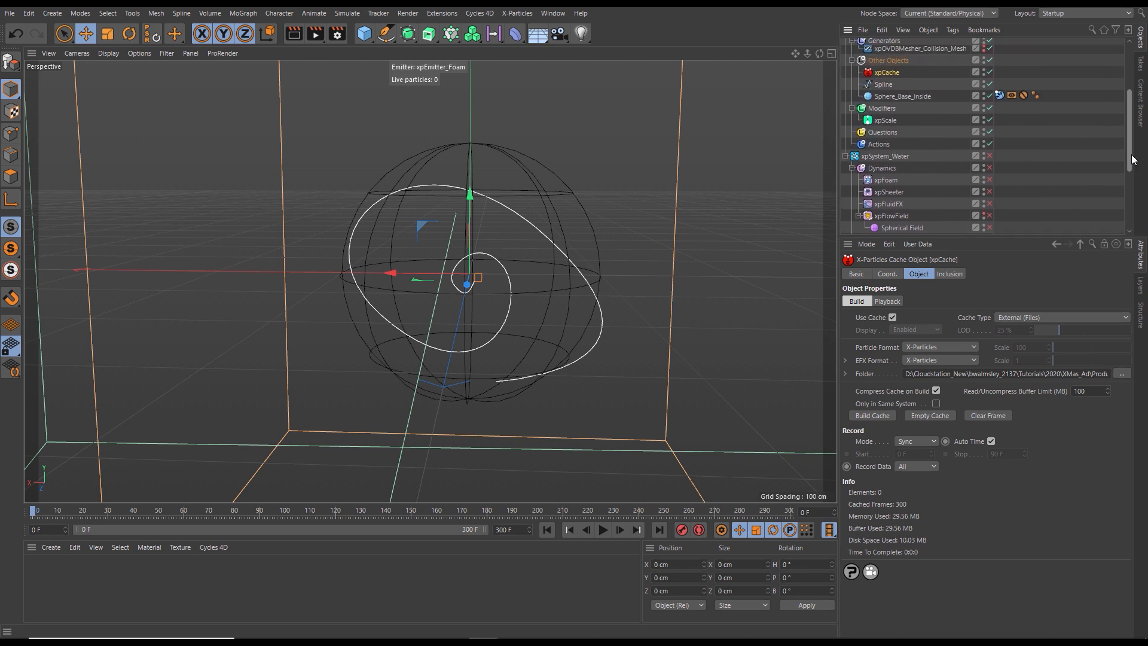
{"action": "scroll", "coordinate": [1076, 180], "scroll_direction": "up", "scroll_amount": 1}
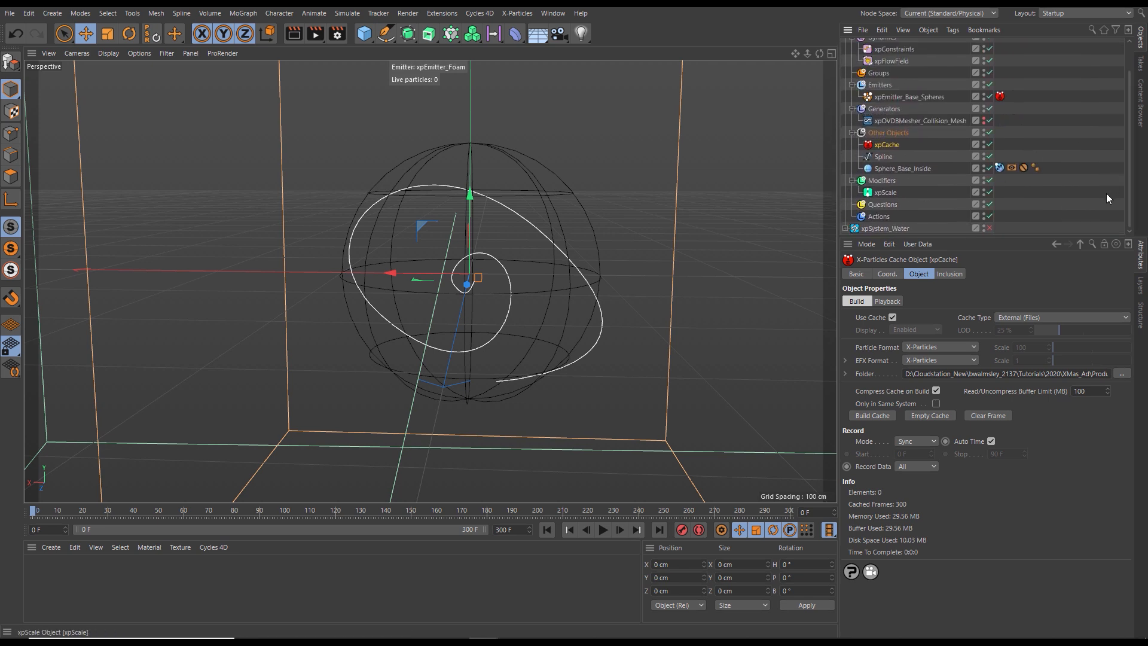
{"action": "mouse_move", "coordinate": [1128, 171]}
{"action": "left_mouse_down"}
{"action": "mouse_move", "coordinate": [1127, 150]}
{"action": "mouse_move", "coordinate": [1128, 170]}
{"action": "left_mouse_up"}
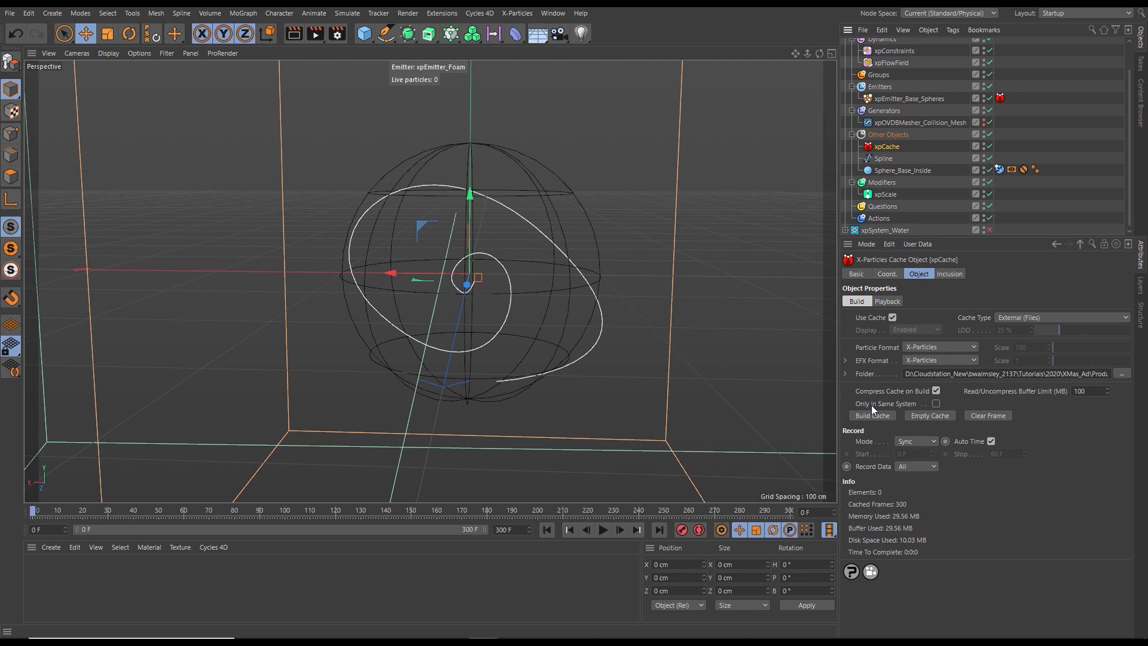
- Restrict the xpCache of xpSystem_Spheres_Base to its own system and build it, continuing the existing cache
{"action": "left_click", "coordinate": [936, 403]}
{"action": "left_click", "coordinate": [872, 414]}
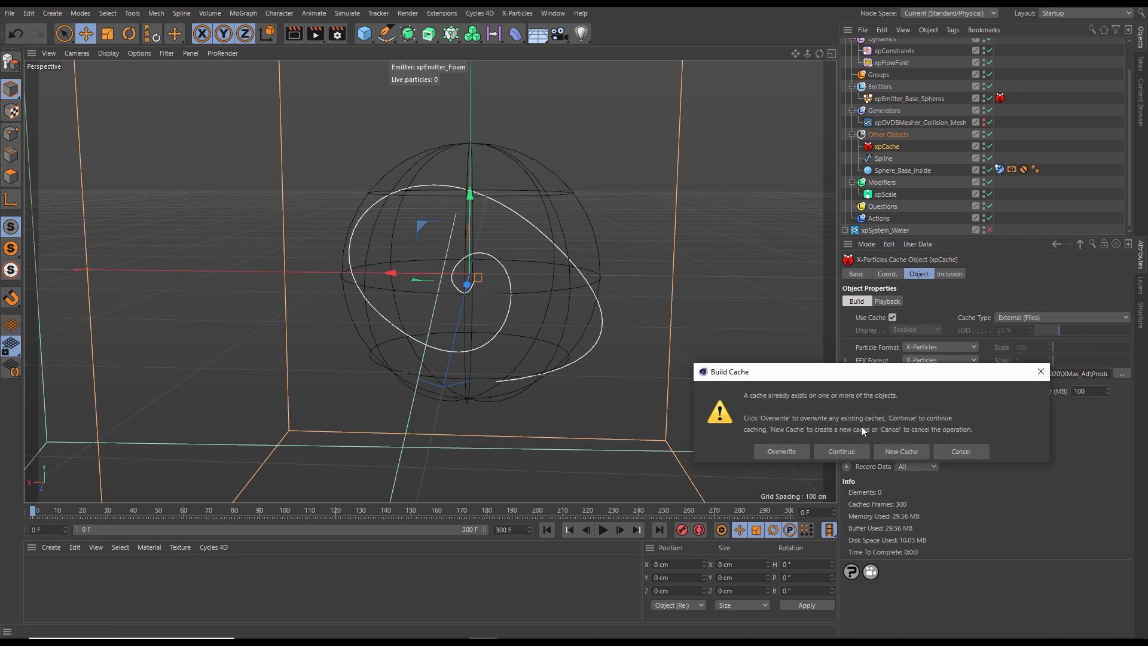
{"action": "left_click_drag", "start_coordinate": [836, 374], "coordinate": [599, 187]}
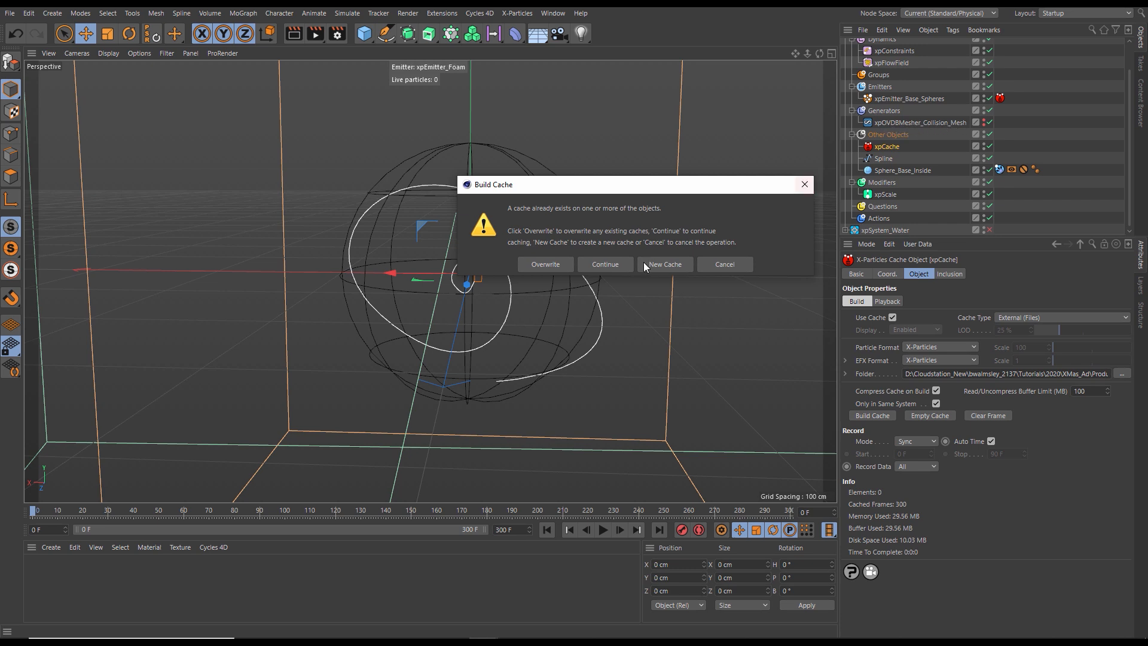
{"action": "left_click", "coordinate": [606, 264]}
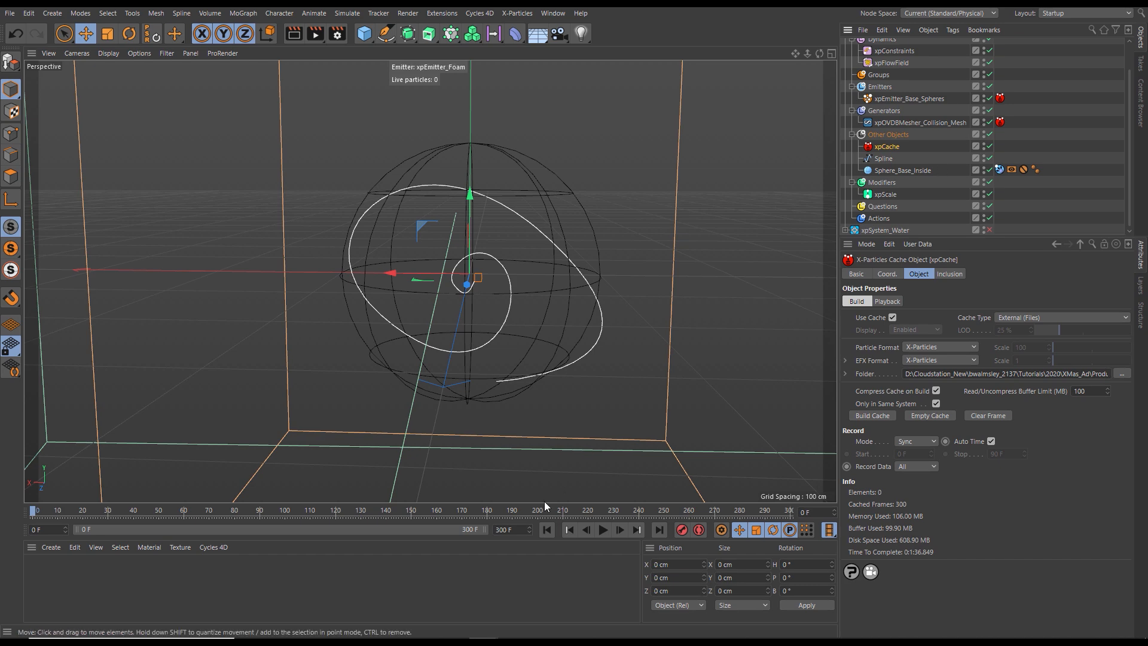
- Check the cached spheres at frame 74 and hide xpOVDBMesher_Collision_Mesh in the viewport
{"action": "left_click_drag", "start_coordinate": [49, 512], "coordinate": [218, 513]}
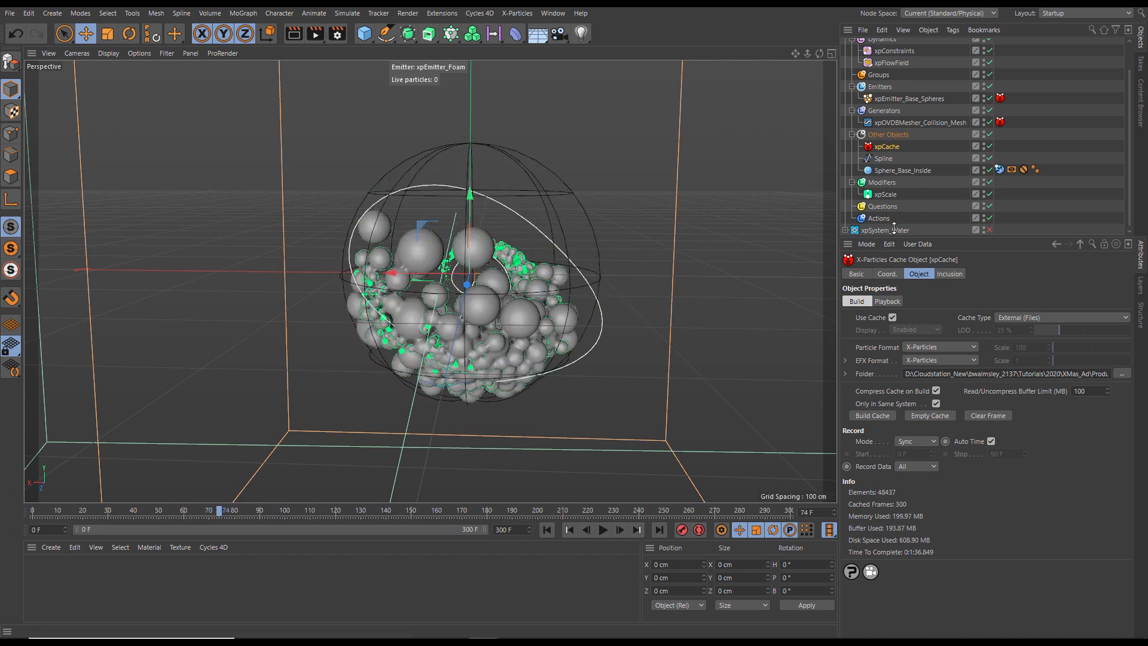
{"action": "left_click", "coordinate": [984, 123]}
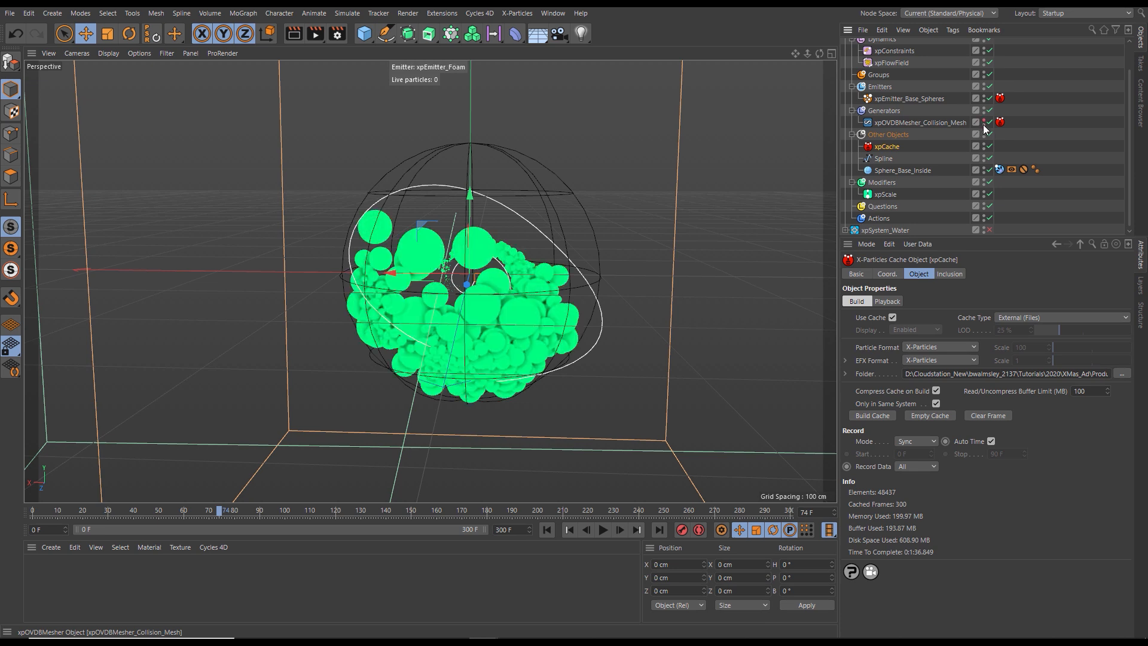
- Collapse the xpSystem_Spheres_Base hierarchy, and expand and re-enable xpSystem_Water
{"action": "scroll", "coordinate": [861, 51], "scroll_direction": "up", "scroll_amount": 2}
{"action": "left_click", "coordinate": [845, 57]}
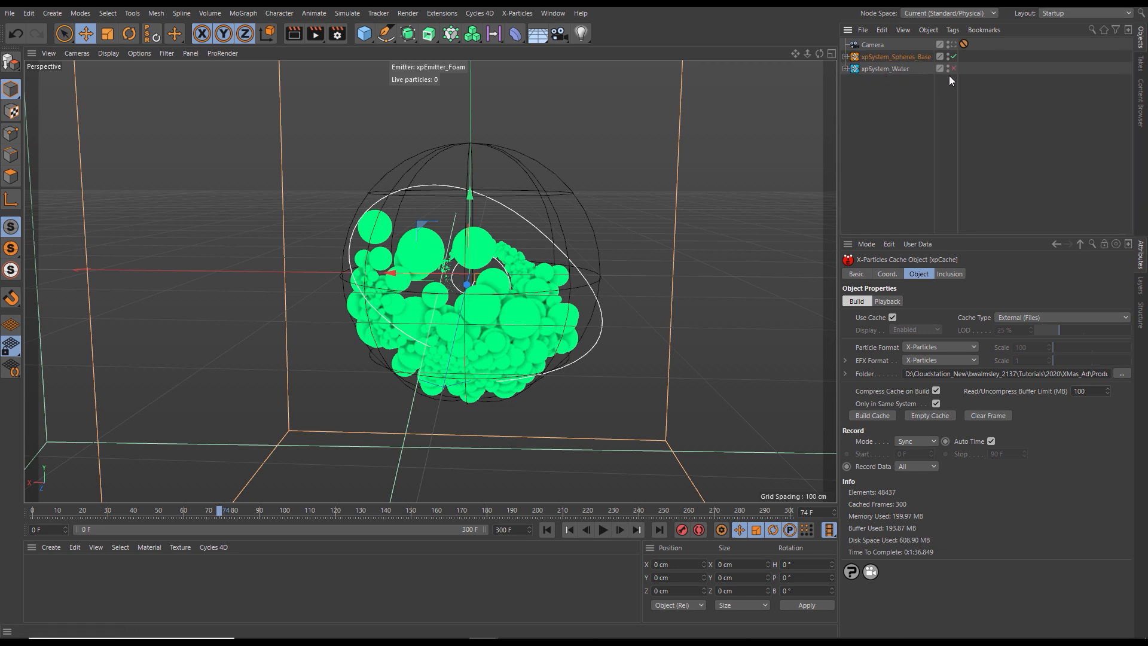
{"action": "left_click", "coordinate": [844, 68]}
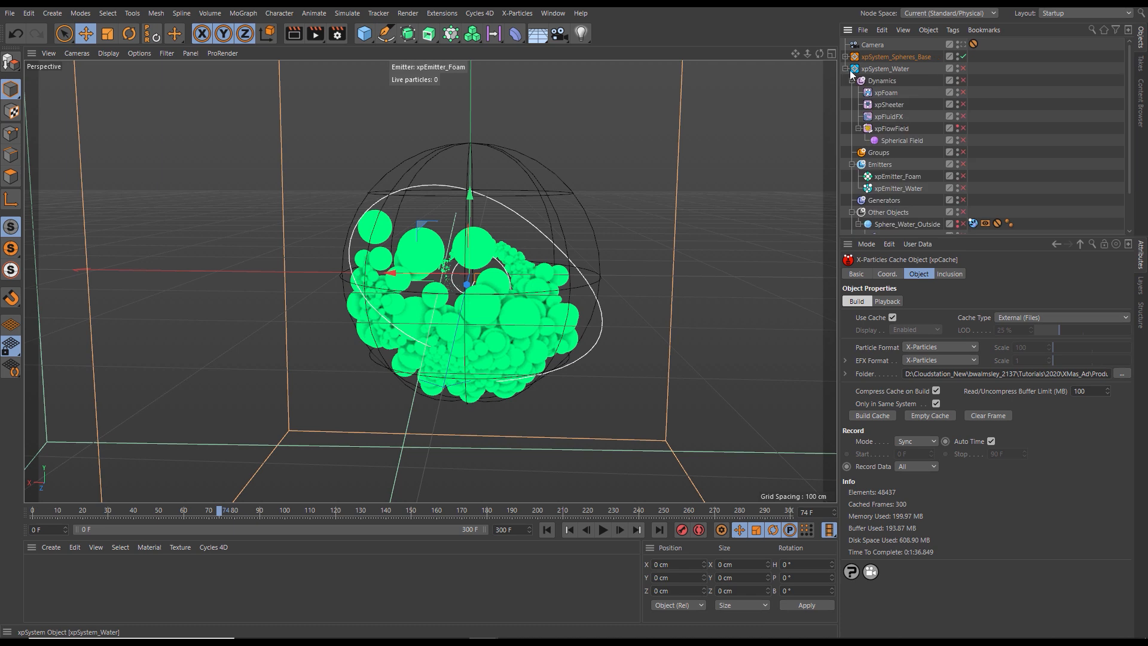
{"action": "left_click", "coordinate": [962, 68]}
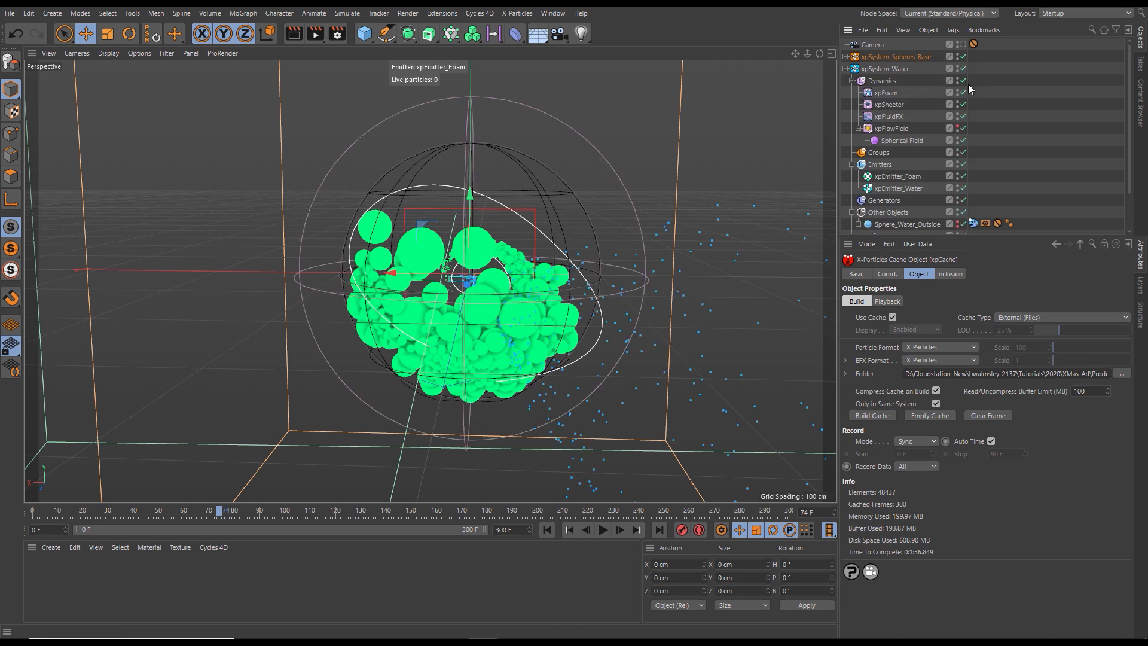
{"action": "left_click_drag", "start_coordinate": [1128, 153], "coordinate": [1139, 198]}
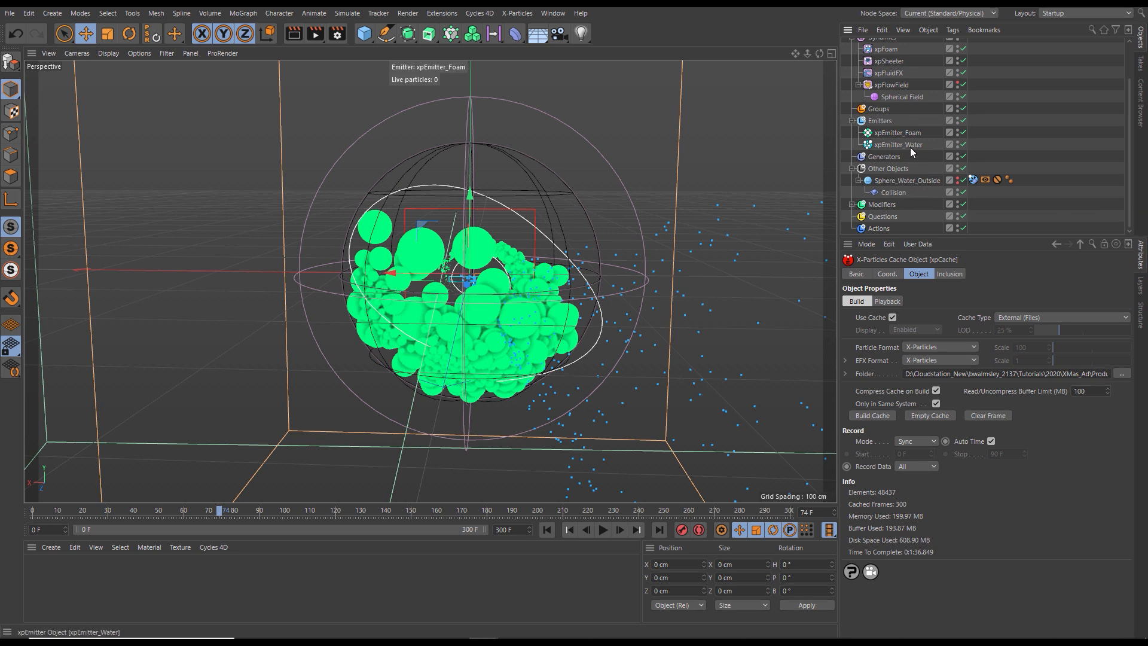
- Play the water simulation from the first frame and stop it at frame 112
{"action": "left_click", "coordinate": [546, 529]}
{"action": "left_click", "coordinate": [602, 530]}
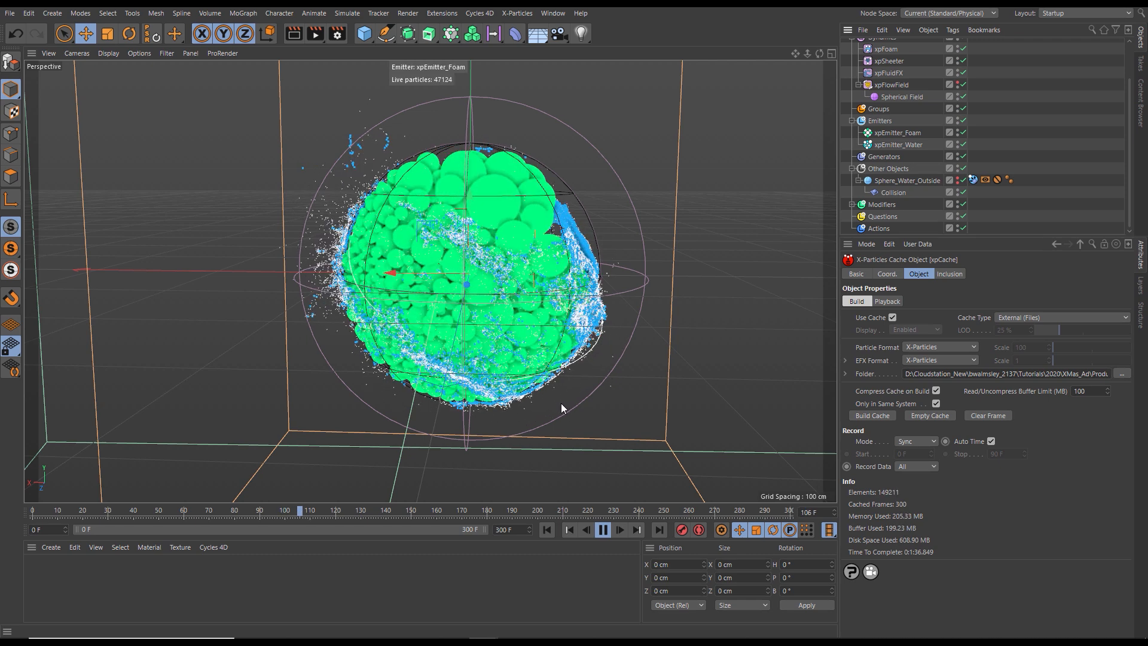
{"action": "left_click", "coordinate": [601, 530]}
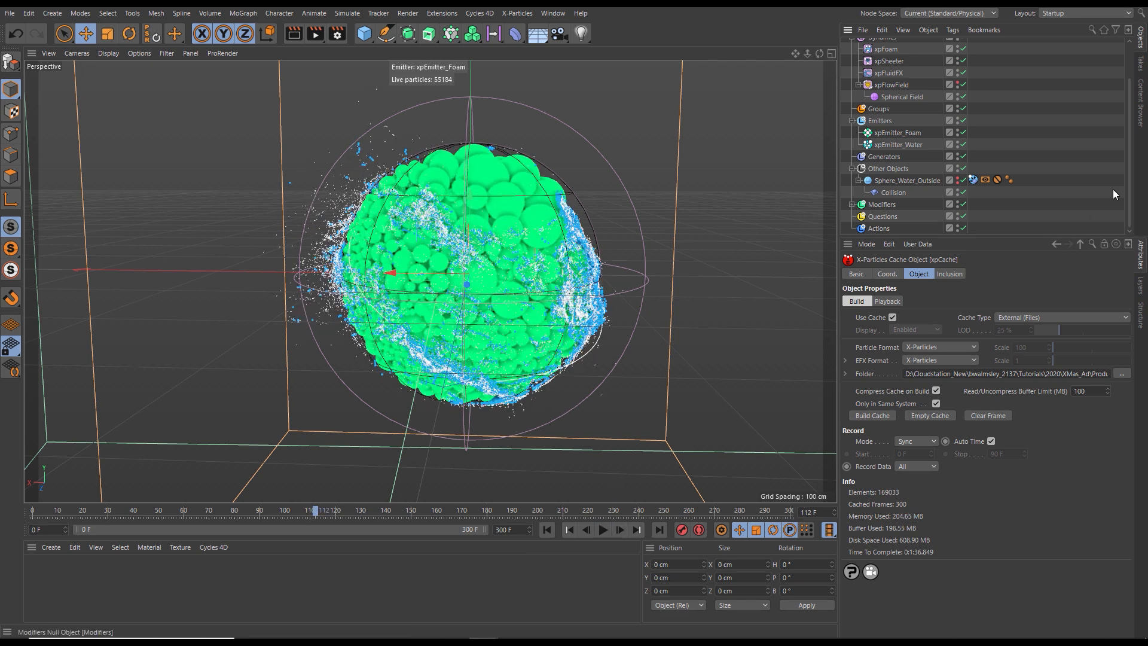
- Add an X-Particles cache to the Other Objects folder of xpSystem_Water and name it xpCache_Water
{"action": "scroll", "coordinate": [1128, 184], "scroll_direction": "up", "scroll_amount": 3}
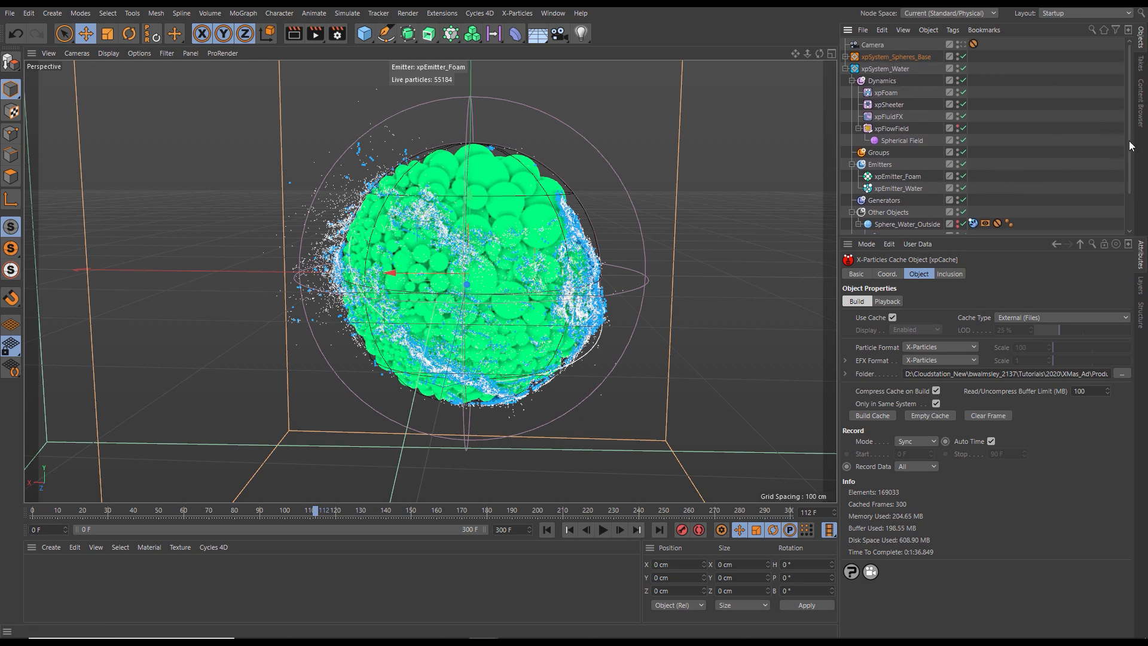
{"action": "scroll", "coordinate": [1133, 160], "scroll_direction": "down", "scroll_amount": 1}
{"action": "left_click_drag", "start_coordinate": [1133, 160], "coordinate": [1137, 184]}
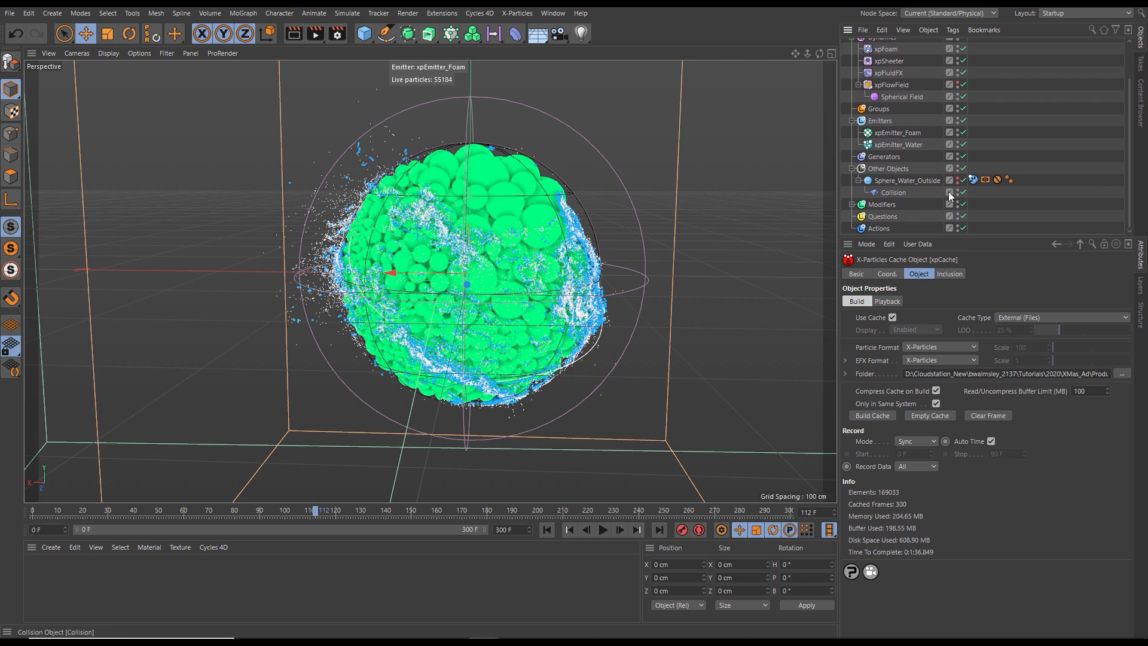
{"action": "left_click", "coordinate": [888, 169]}
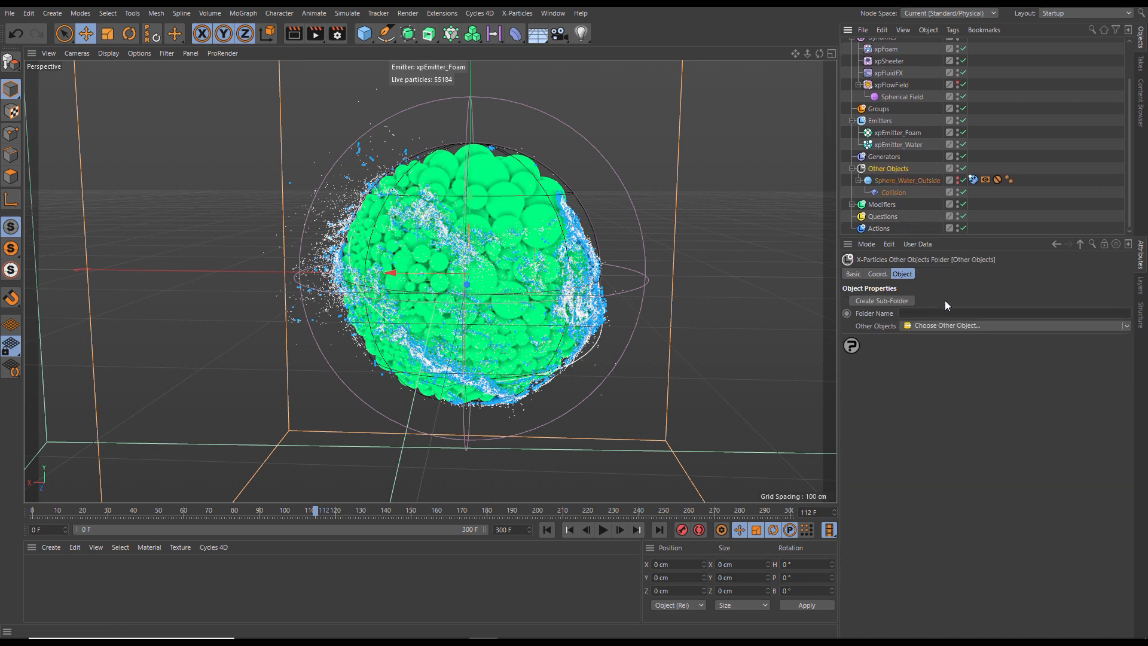
{"action": "left_click", "coordinate": [1126, 328]}
{"action": "left_click", "coordinate": [920, 352]}
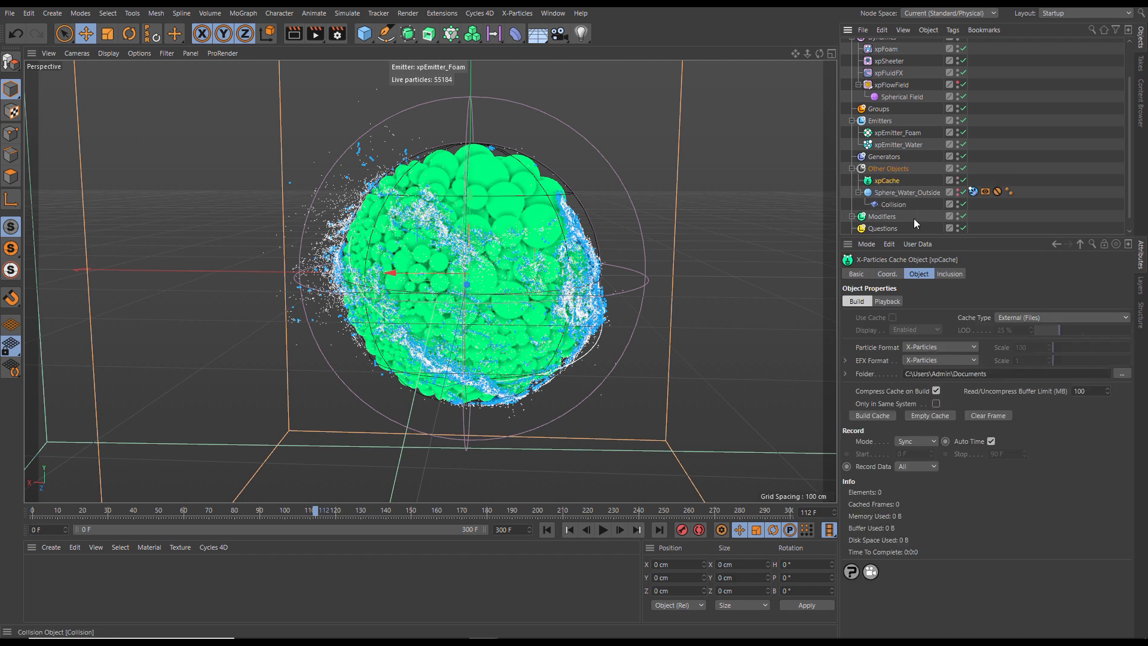
{"action": "left_click", "coordinate": [858, 273]}
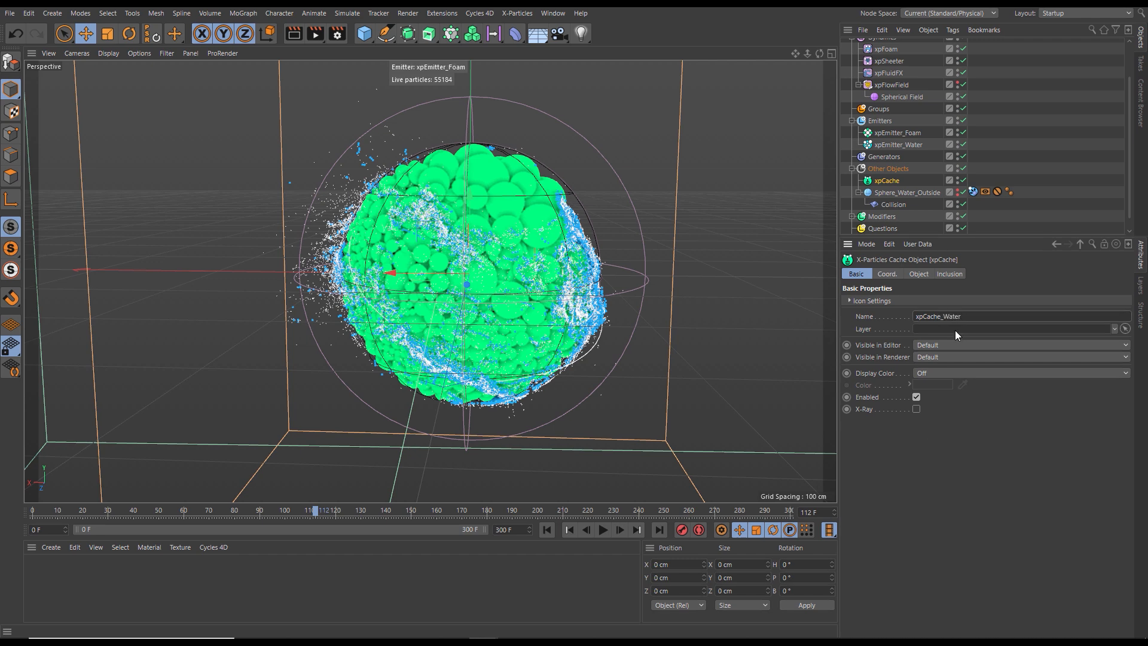
{"action": "left_click", "coordinate": [919, 273]}
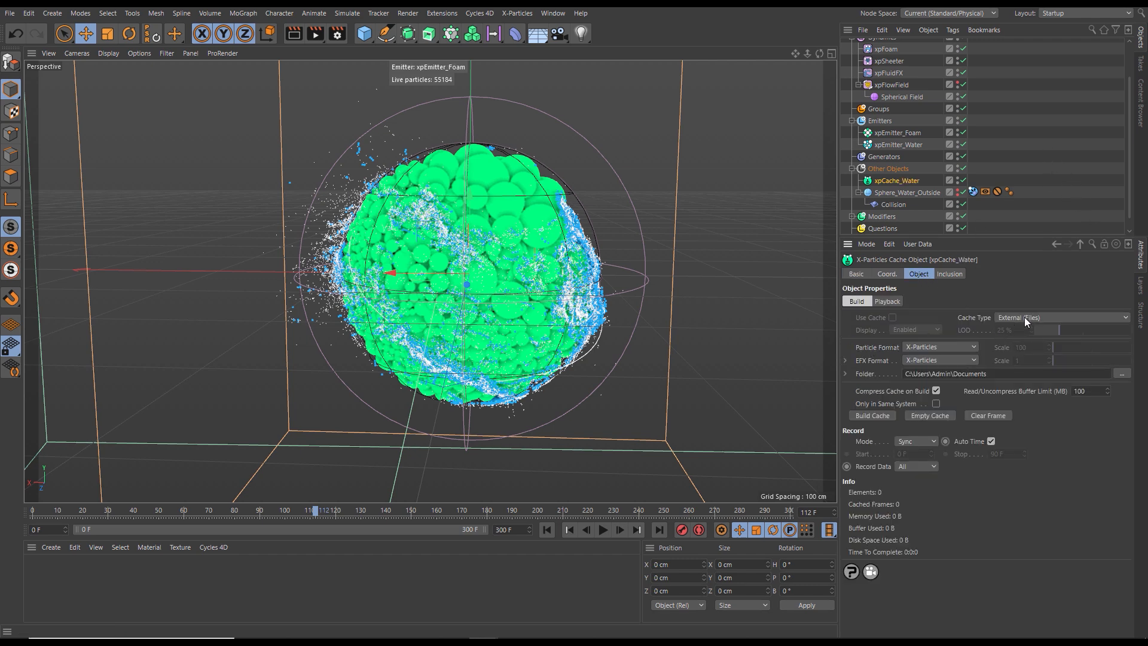
- Set the storage folder of xpCache_Water to the Cache folder inside WaterSpin's 03_Hero_Splash
{"action": "left_click", "coordinate": [1122, 374]}
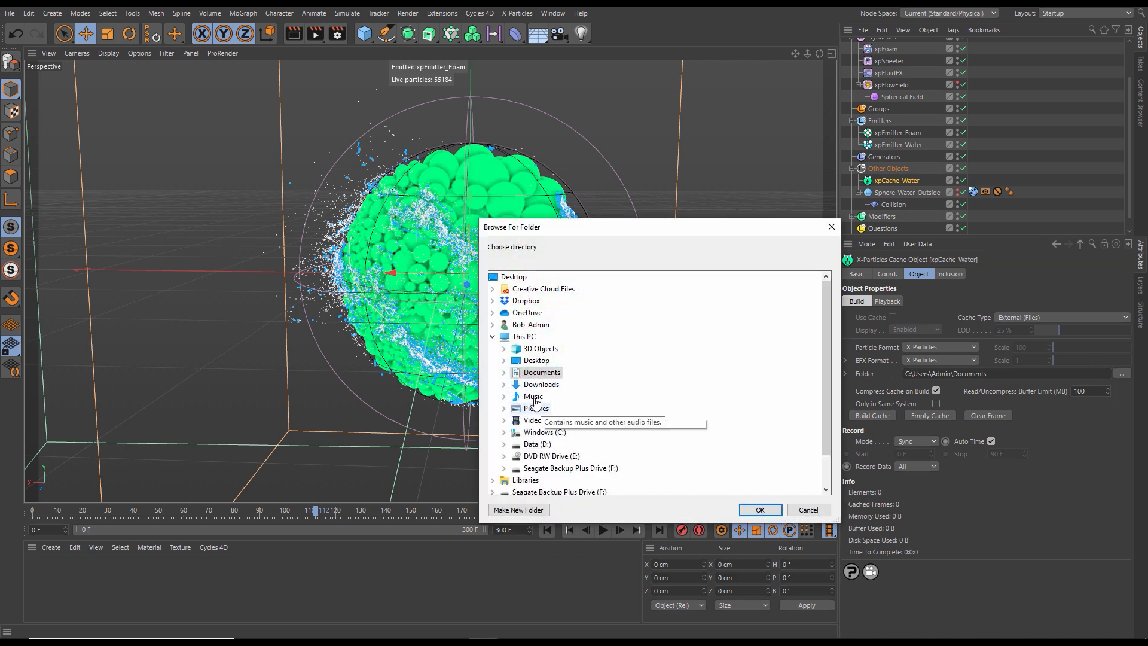
{"action": "left_click", "coordinate": [494, 337]}
{"action": "double_click", "coordinate": [498, 348]}
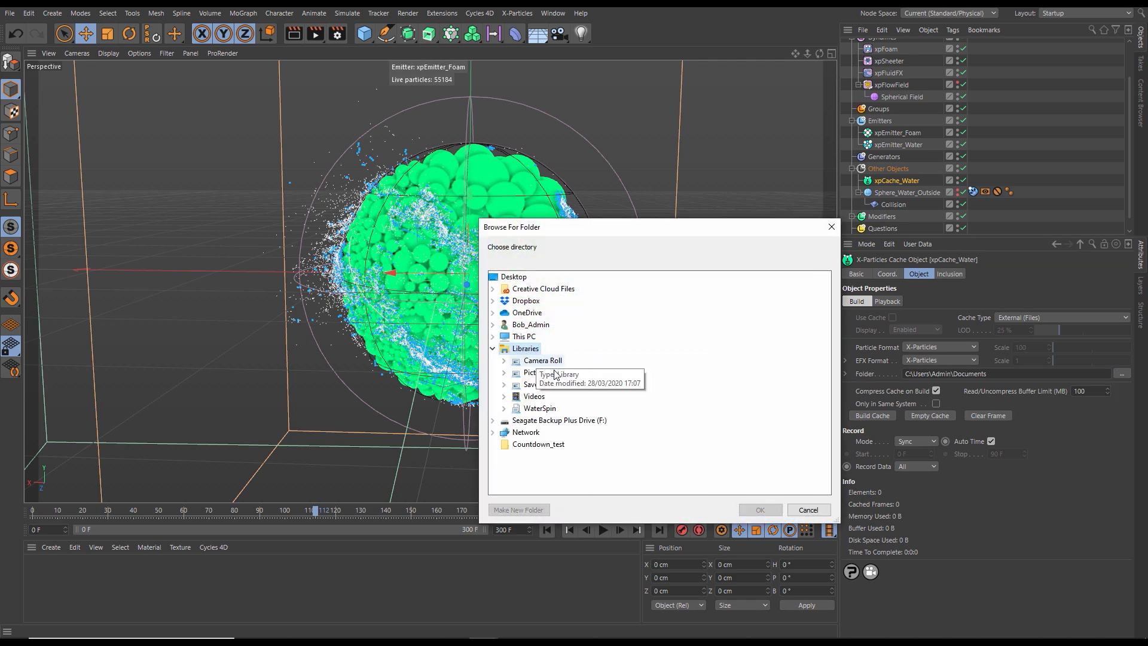
{"action": "double_click", "coordinate": [540, 409]}
{"action": "double_click", "coordinate": [575, 456]}
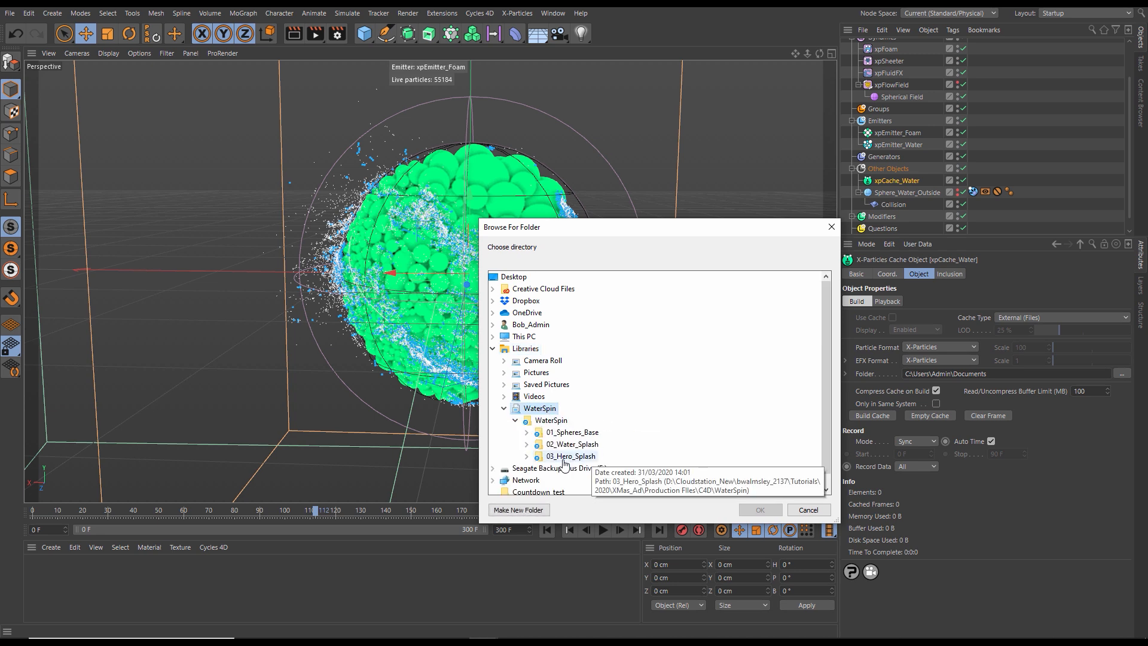
{"action": "left_click", "coordinate": [567, 468]}
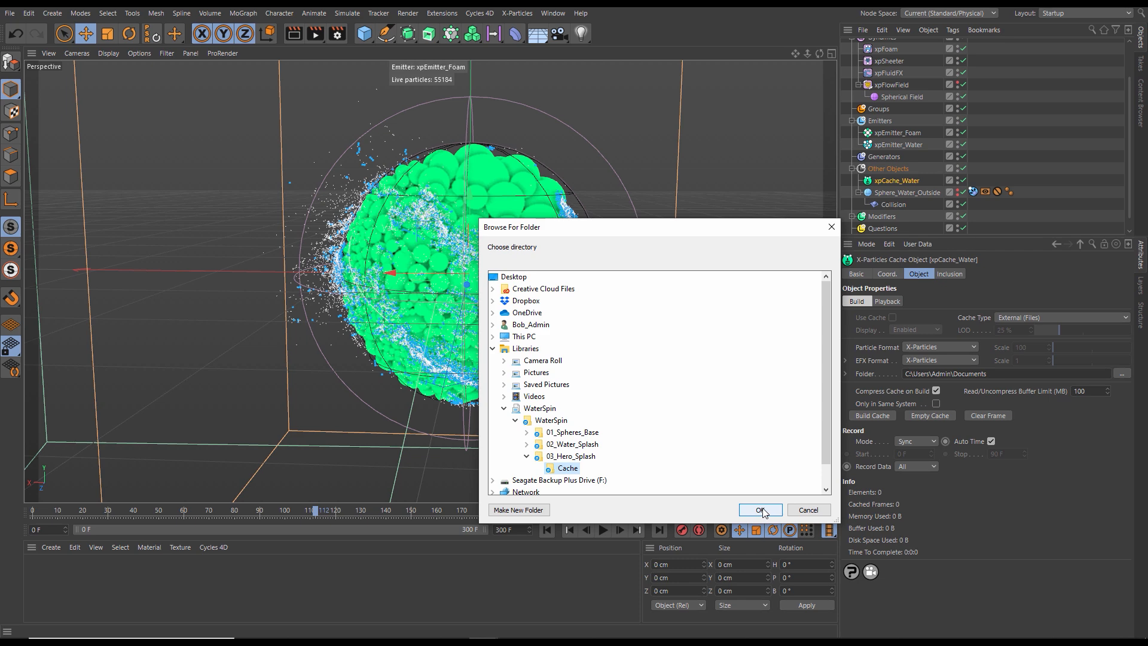
{"action": "left_click", "coordinate": [760, 509]}
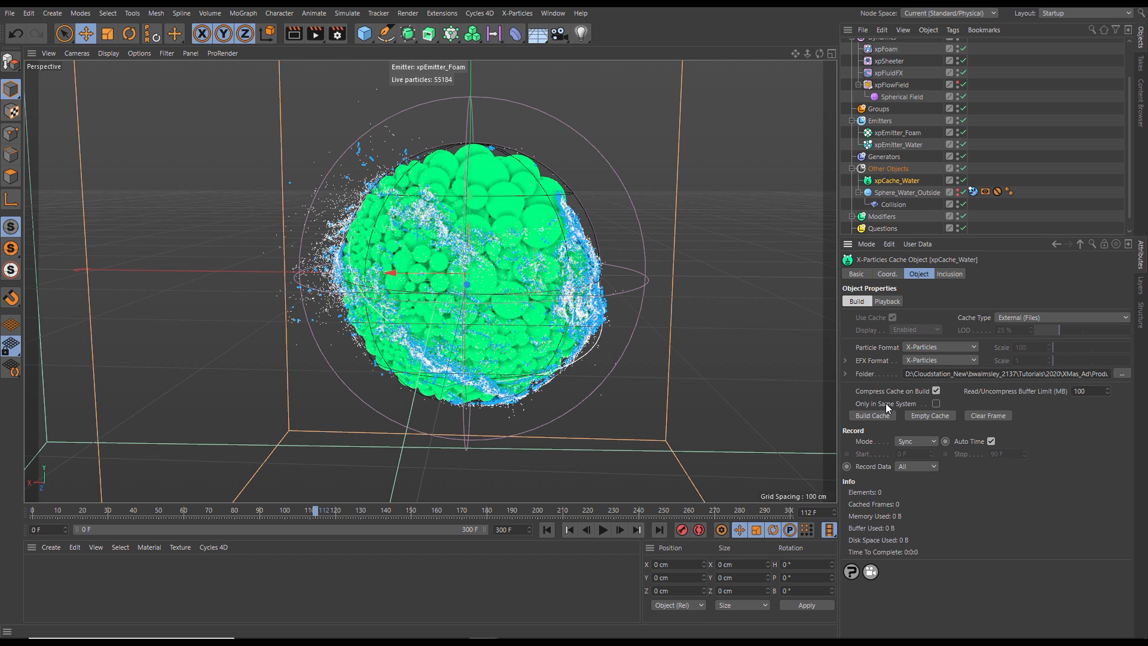
- Restrict xpCache_Water to objects in the same system and build its cache
{"action": "scroll", "coordinate": [1124, 122], "scroll_direction": "up", "scroll_amount": 4}
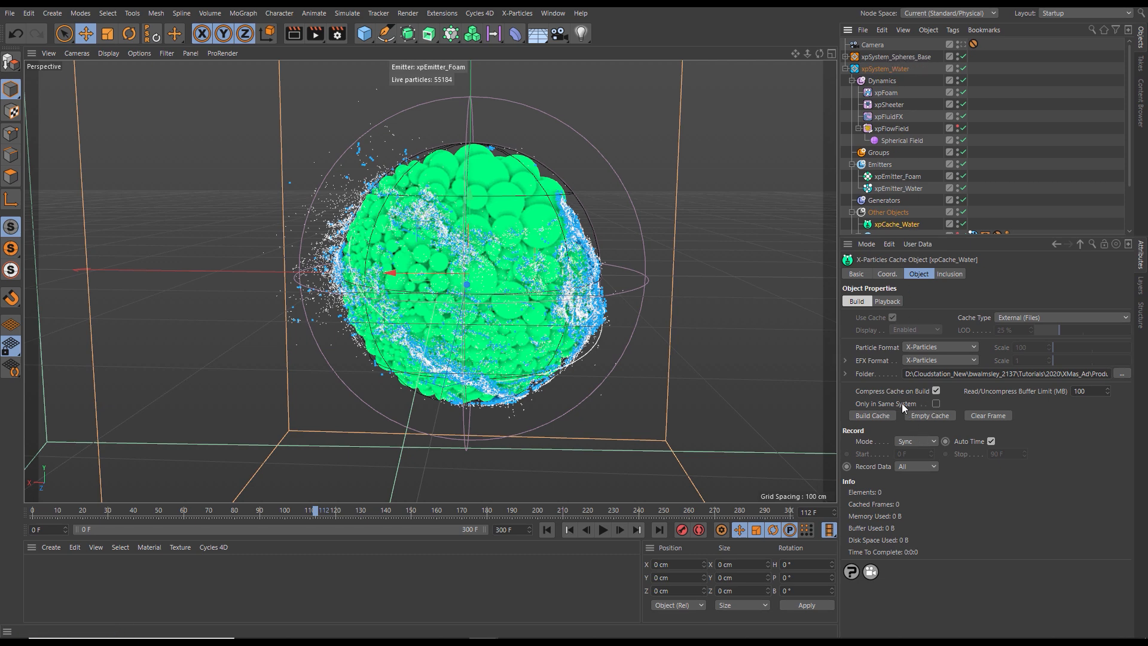
{"action": "left_click", "coordinate": [928, 405]}
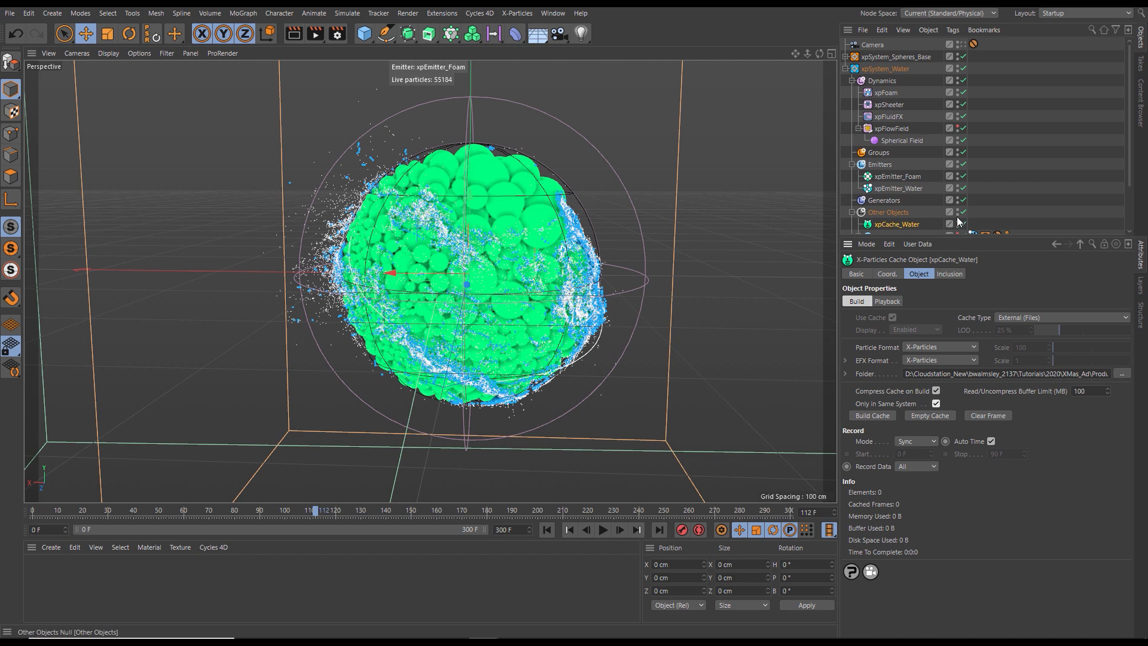
{"action": "left_click_drag", "start_coordinate": [1128, 141], "coordinate": [1132, 184]}
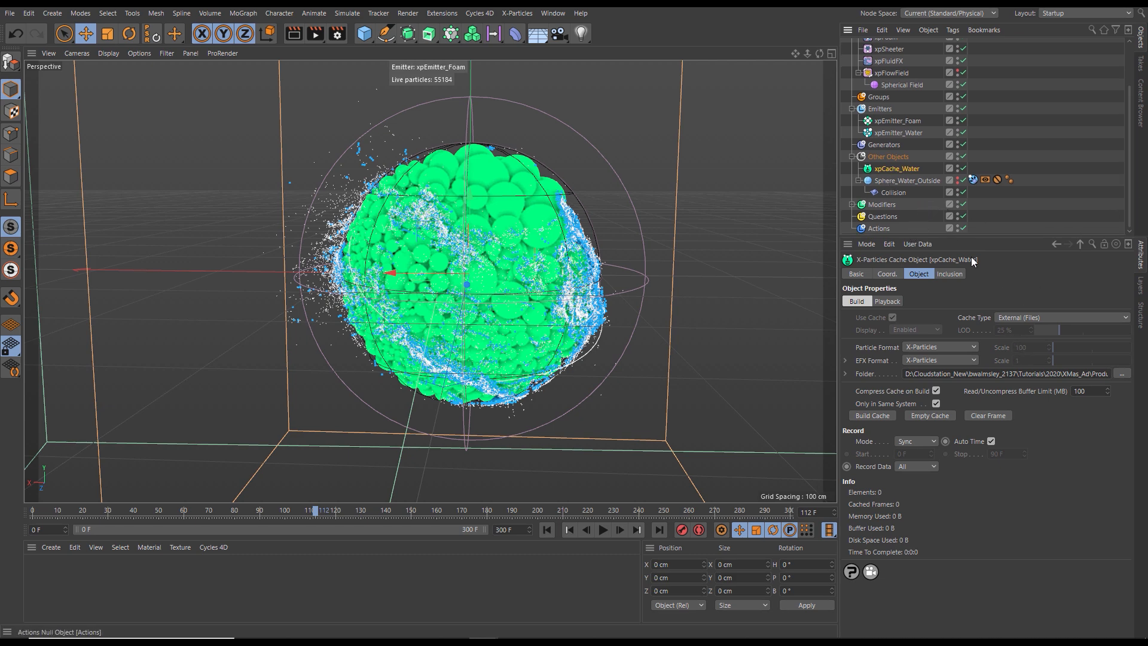
{"action": "left_click", "coordinate": [876, 414]}
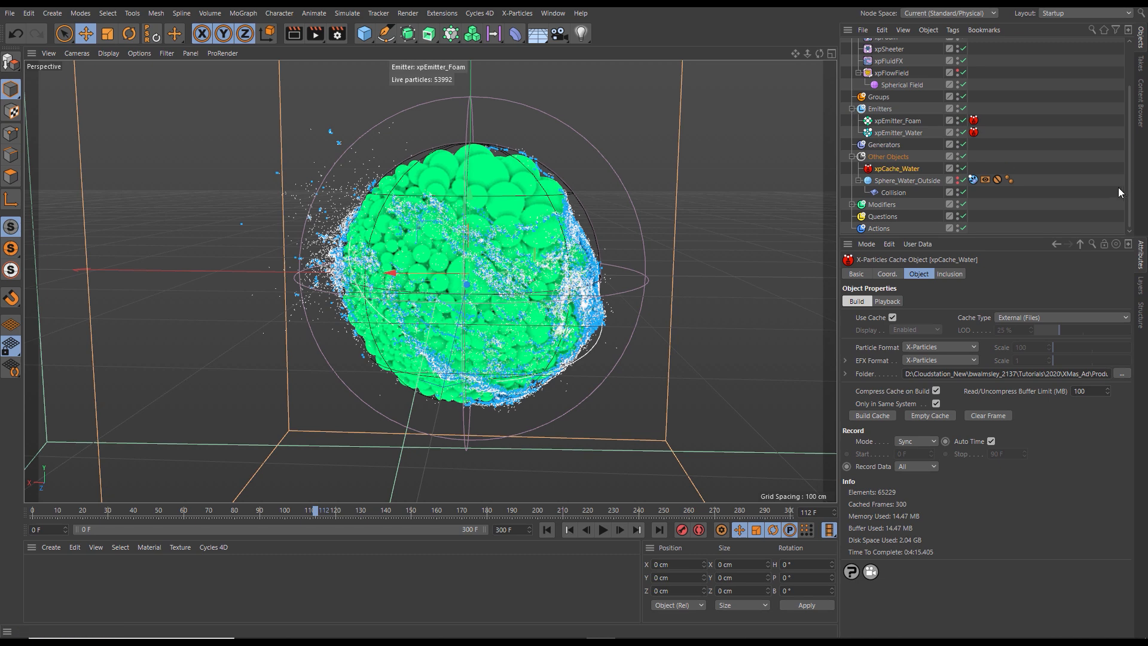
- Disable xpOVDBMesher_Collision_Mesh in xpSystem_Spheres_Base and leave both systems' hierarchies collapsed
{"action": "scroll", "coordinate": [1119, 155], "scroll_direction": "up", "scroll_amount": 3}
{"action": "scroll", "coordinate": [1119, 154], "scroll_direction": "up", "scroll_amount": 1}
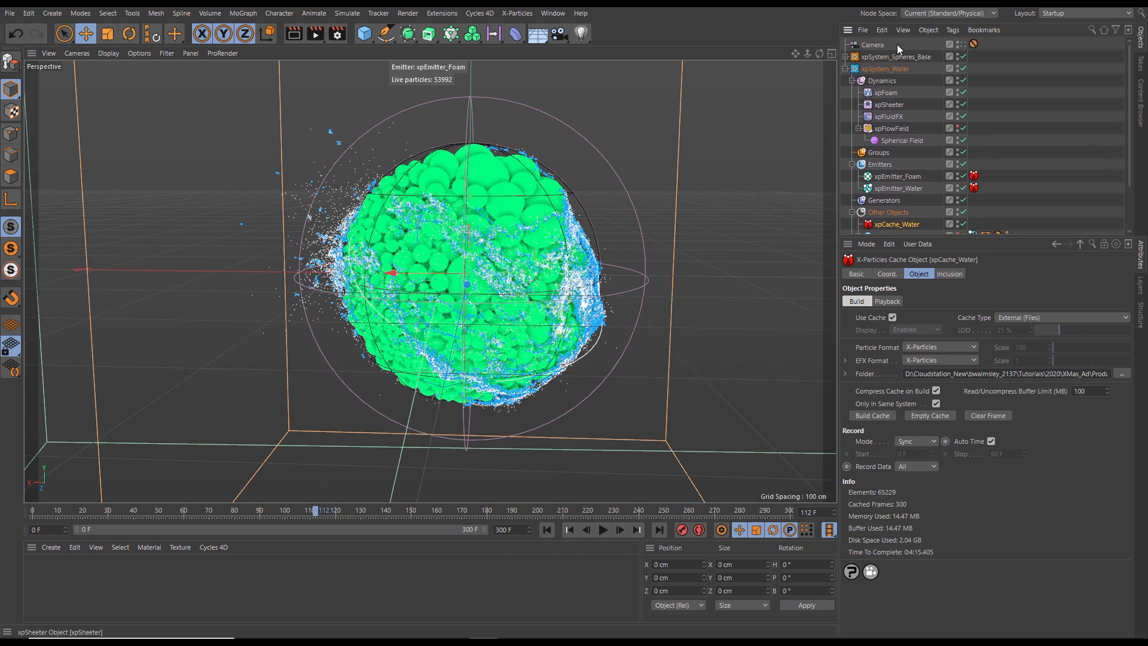
{"action": "left_click", "coordinate": [845, 68]}
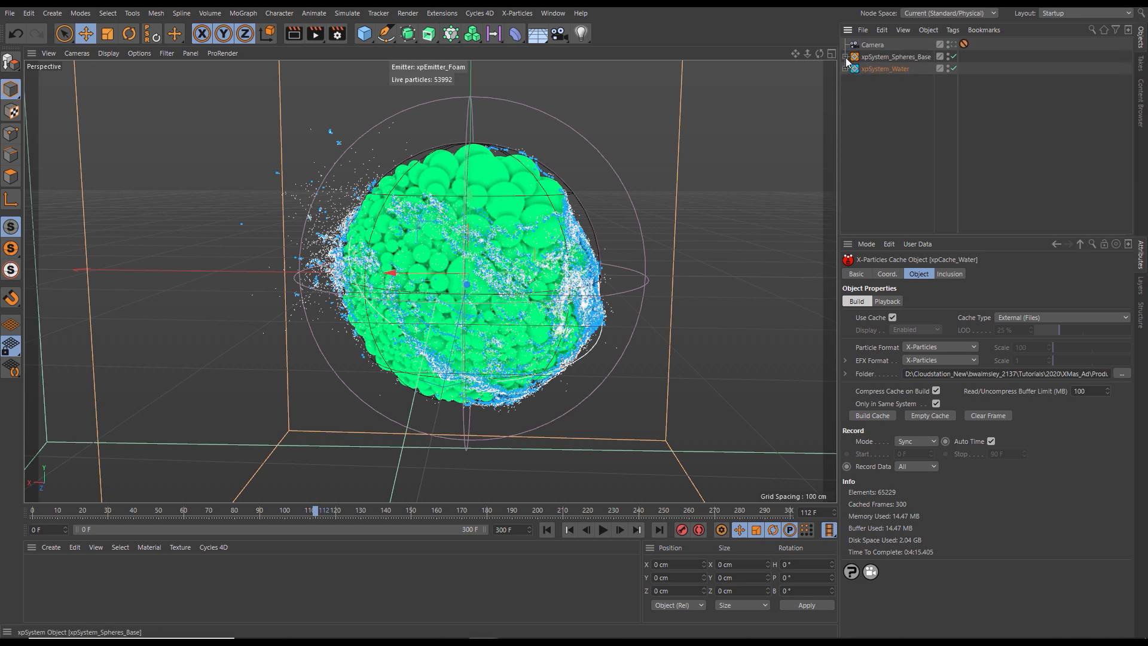
{"action": "left_click", "coordinate": [845, 57]}
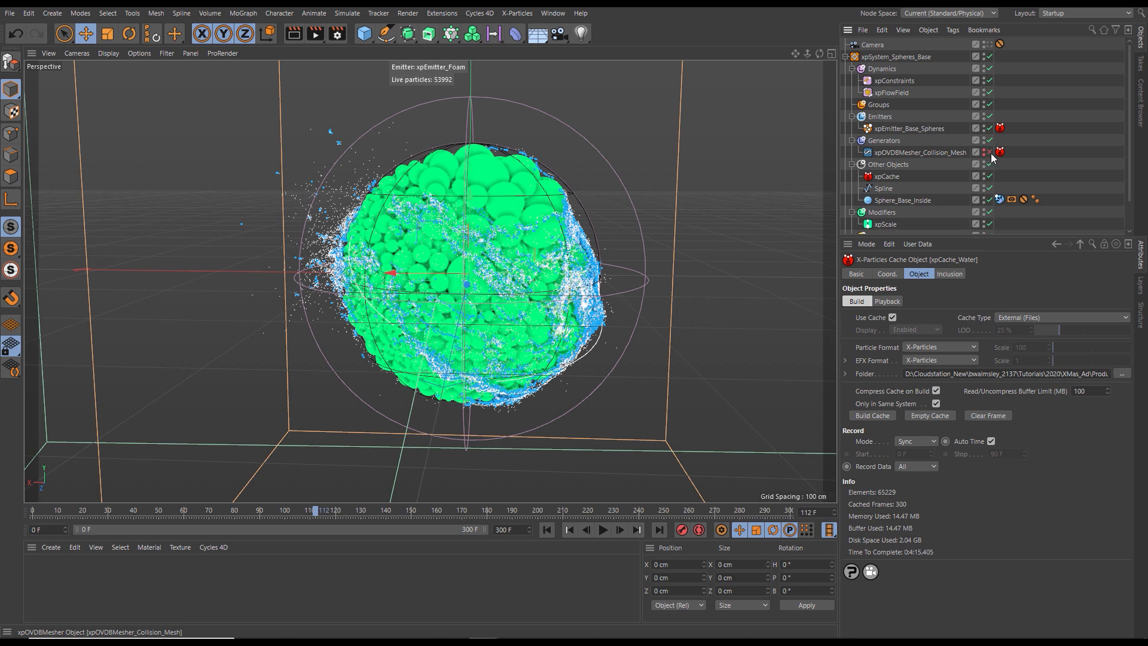
{"action": "left_click", "coordinate": [845, 57]}
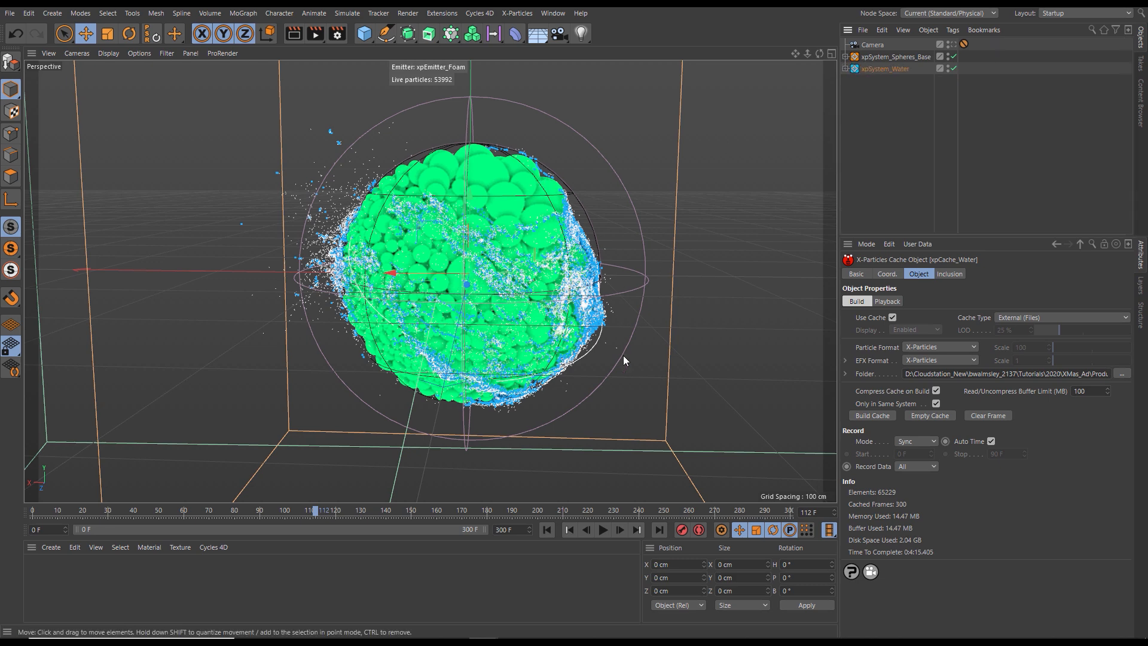
- Review the cached water and foam simulation by scrubbing and playing it, and return to frame 0
{"action": "left_click_drag", "start_coordinate": [323, 512], "coordinate": [28, 507]}
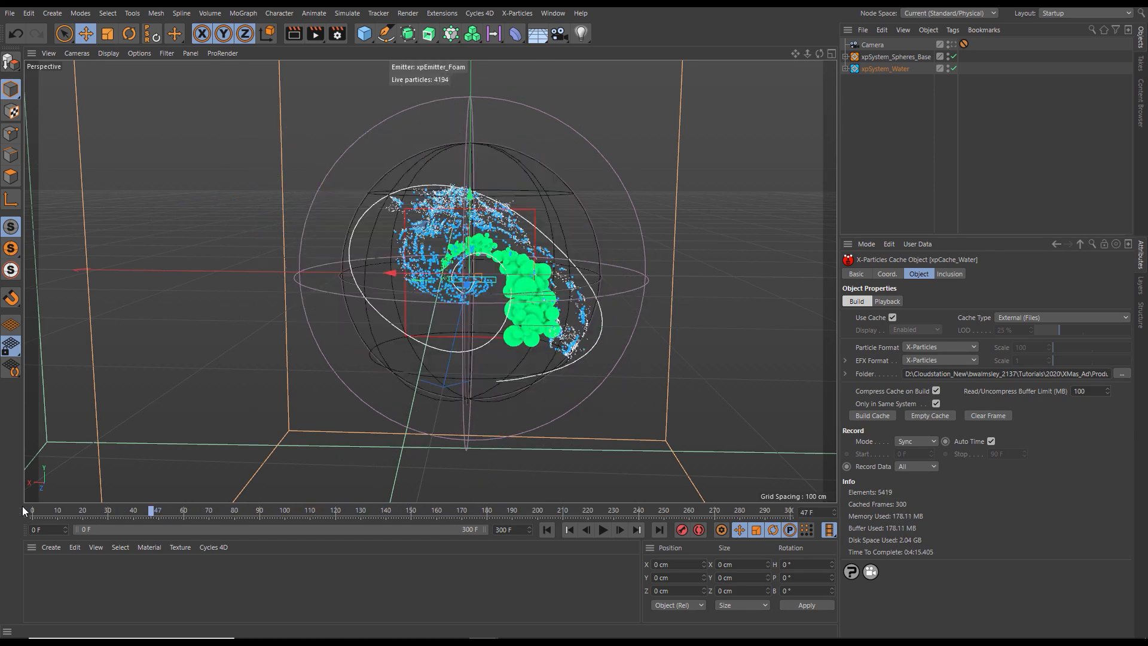
{"action": "left_click", "coordinate": [602, 531]}
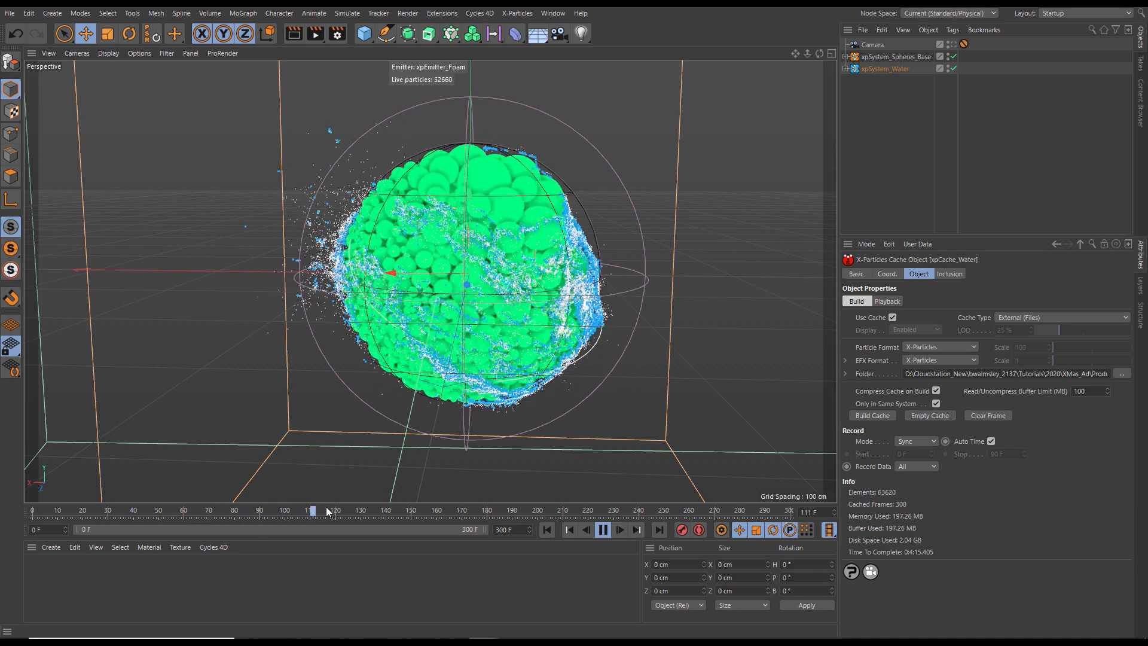
{"action": "mouse_move", "coordinate": [320, 509]}
{"action": "left_mouse_down"}
{"action": "mouse_move", "coordinate": [398, 511]}
{"action": "mouse_move", "coordinate": [302, 508]}
{"action": "mouse_move", "coordinate": [368, 510]}
{"action": "mouse_move", "coordinate": [336, 512]}
{"action": "left_mouse_up"}
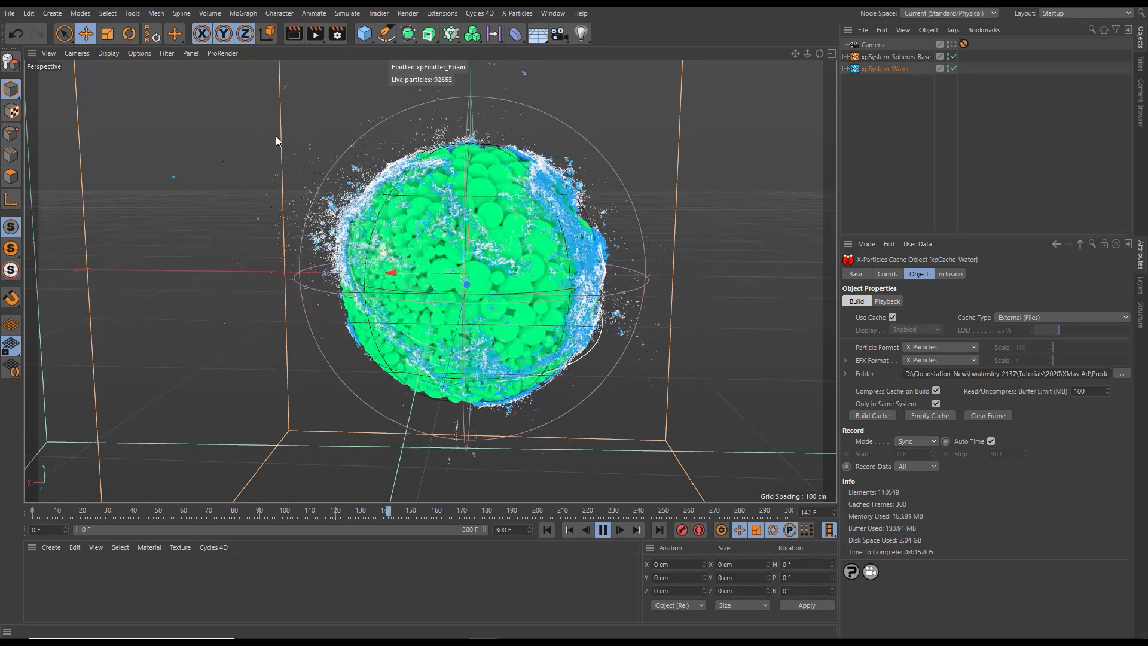
{"action": "left_click_drag", "start_coordinate": [399, 510], "coordinate": [317, 511]}
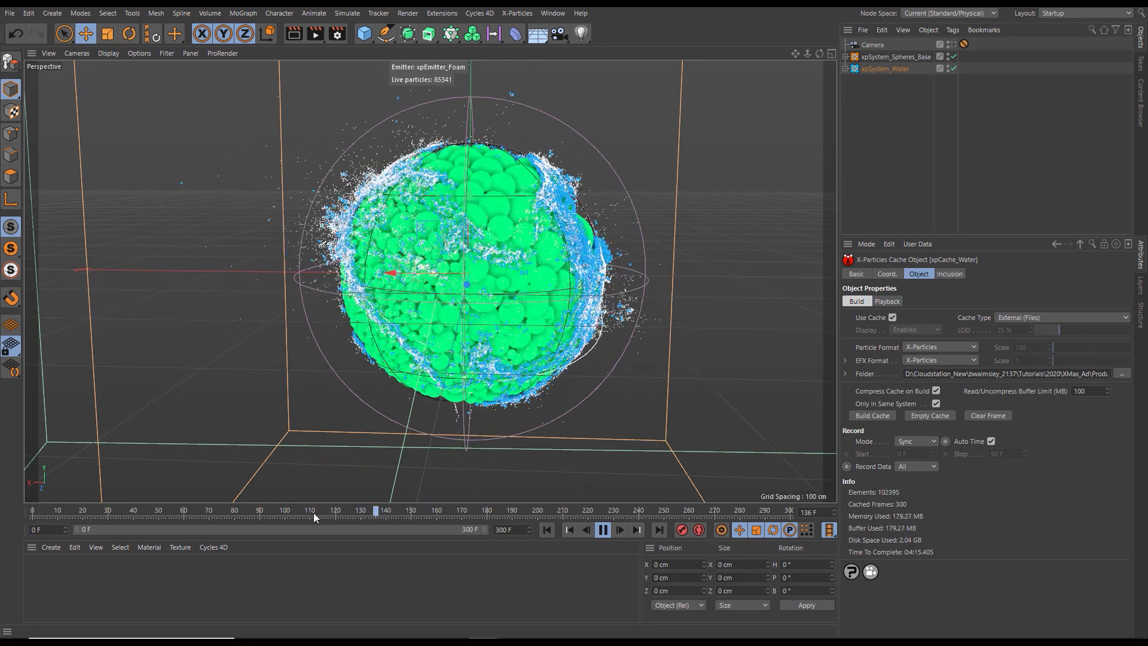
{"action": "left_click", "coordinate": [605, 531]}
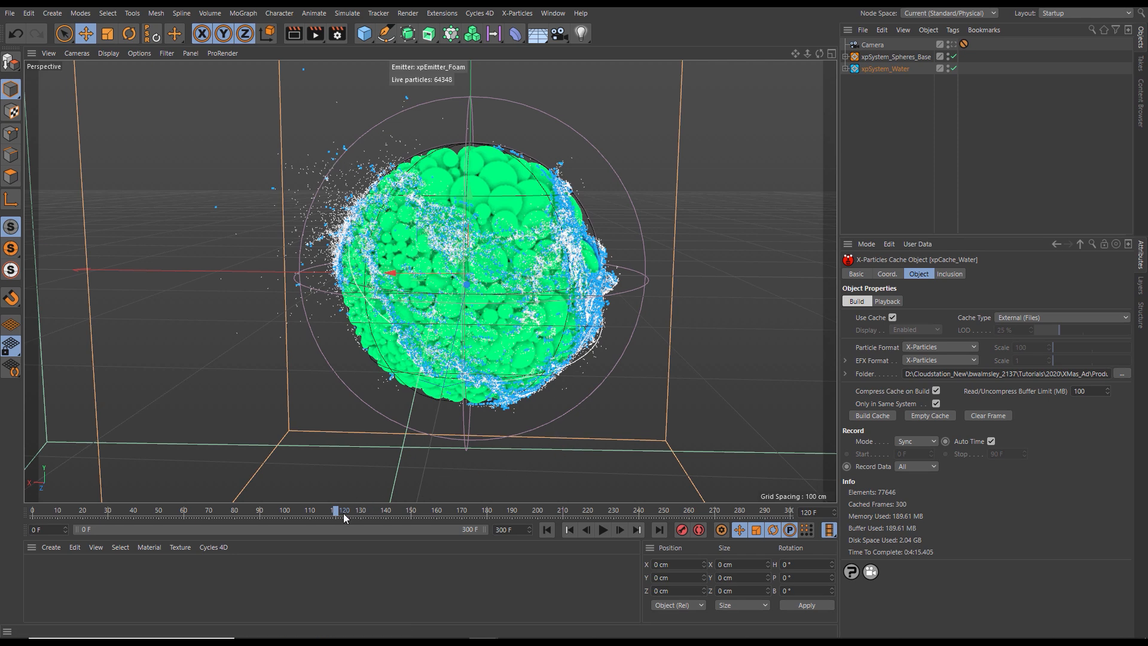
{"action": "left_click_drag", "start_coordinate": [344, 511], "coordinate": [274, 515]}
{"action": "left_click_drag", "start_coordinate": [199, 519], "coordinate": [385, 521]}
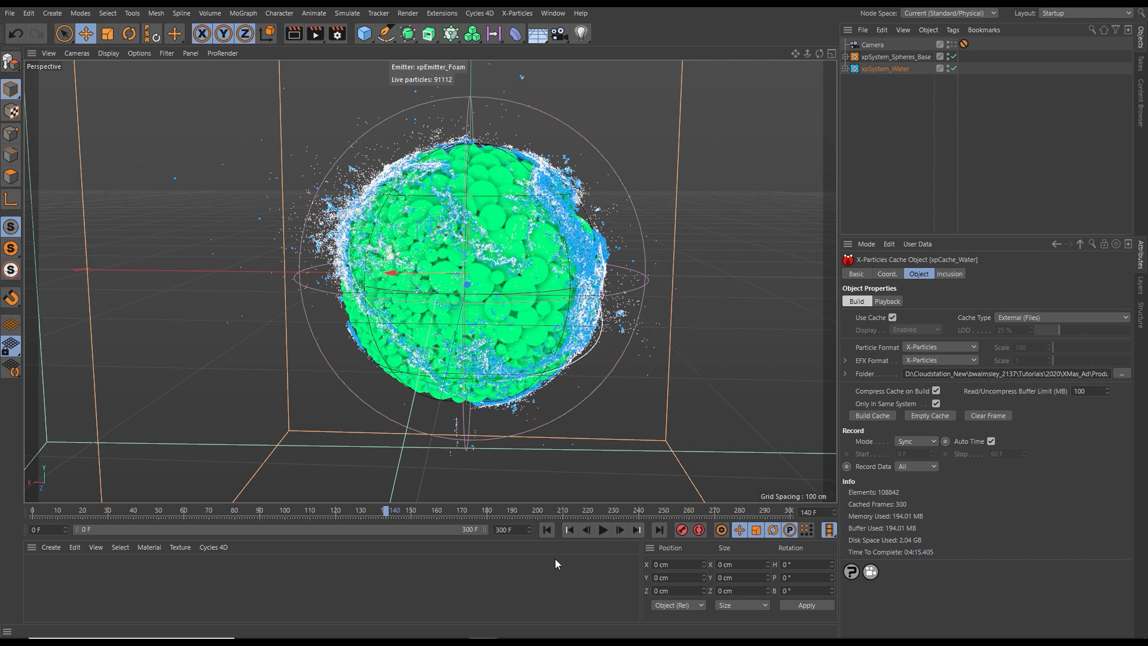
{"action": "left_click", "coordinate": [546, 529]}
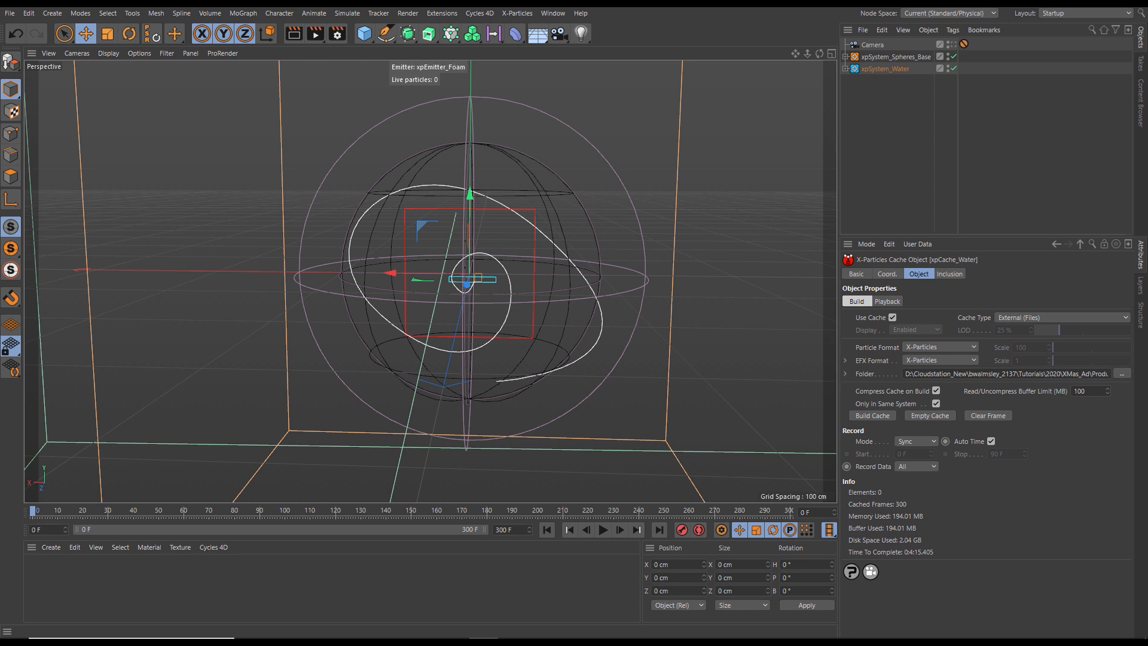
- Duplicate xpSystem_Water and rename the copy xpSystem_Hero_Splash
{"action": "left_click", "coordinate": [882, 57]}
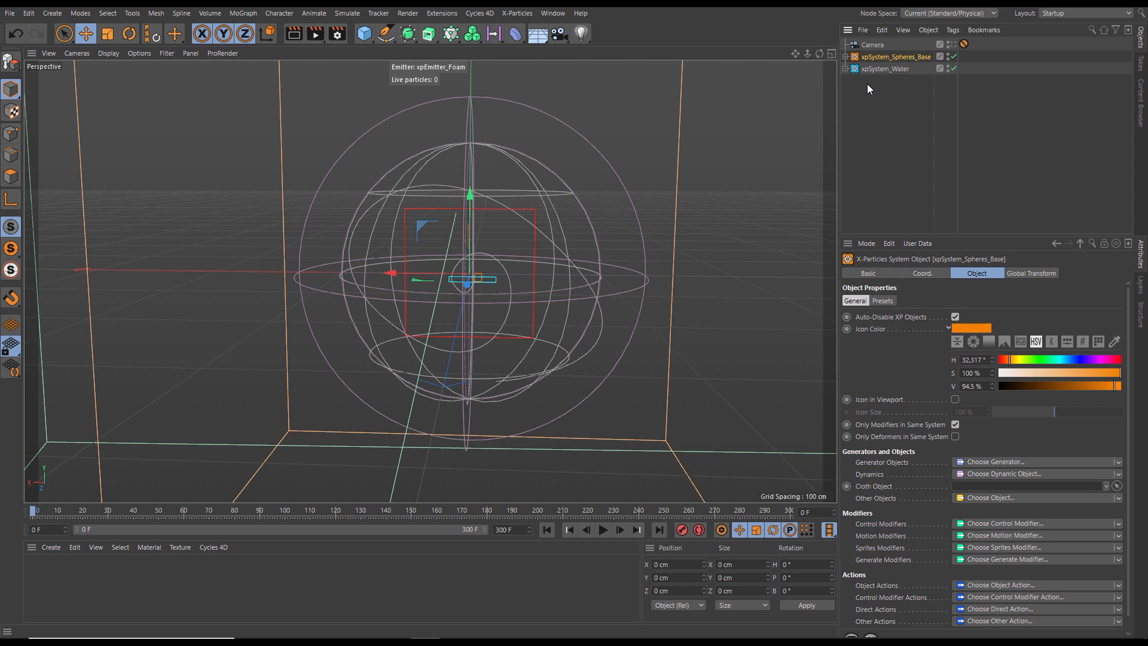
{"action": "left_click", "coordinate": [873, 69]}
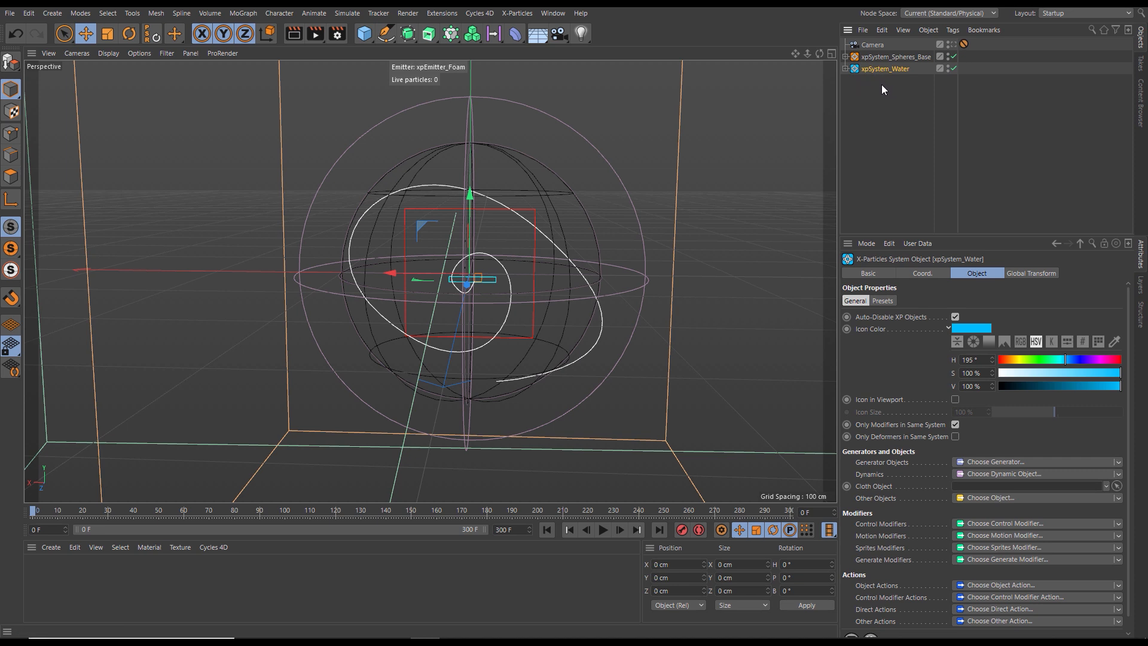
{"action": "left_click_drag", "start_coordinate": [878, 70], "coordinate": [883, 84], "text": "ctrl"}
{"action": "left_click", "coordinate": [880, 271]}
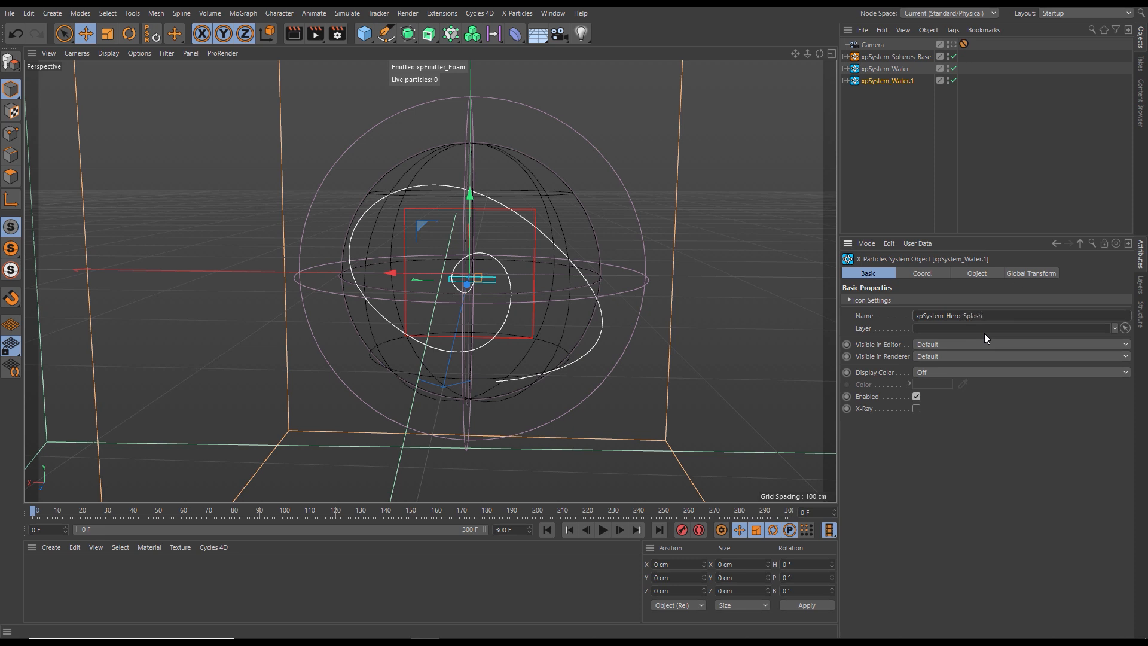
{"action": "key", "text": "Return"}
- Set the icon color of xpSystem_Hero_Splash to magenta with hue 300°, saturation 100% and value 100%
{"action": "left_click", "coordinate": [975, 274]}
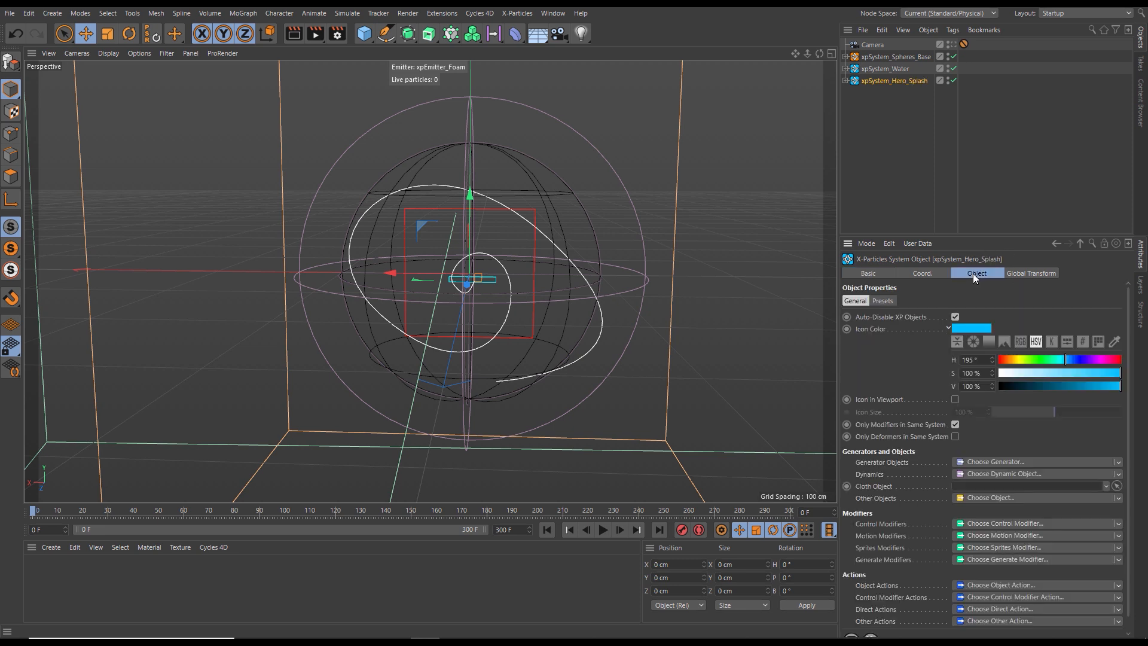
{"action": "left_click", "coordinate": [970, 328]}
{"action": "left_click", "coordinate": [1049, 327]}
{"action": "left_click", "coordinate": [1065, 340]}
{"action": "left_click_drag", "start_coordinate": [1077, 340], "coordinate": [1082, 340]}
{"action": "left_click", "coordinate": [949, 376]}
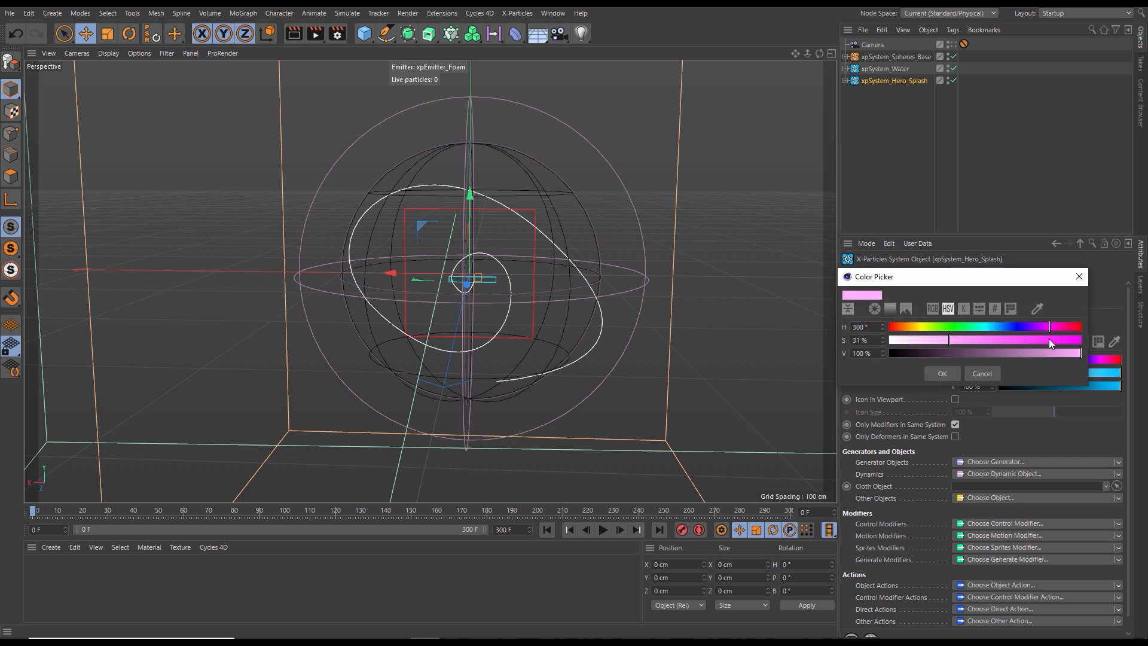
{"action": "left_click", "coordinate": [1080, 340]}
{"action": "left_click", "coordinate": [938, 371]}
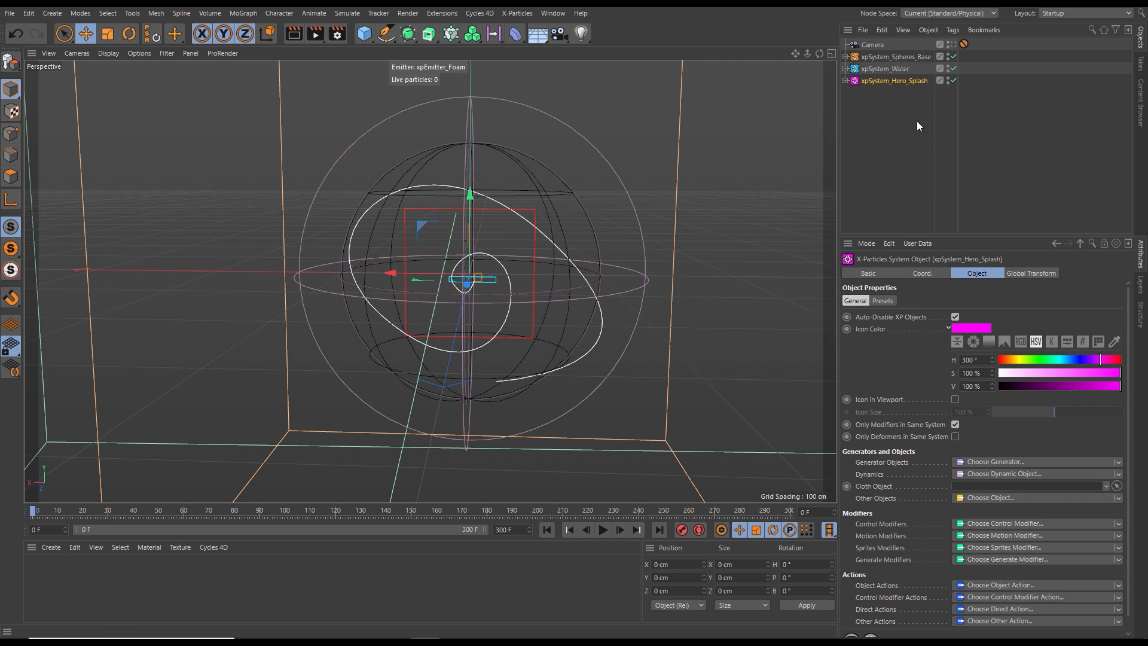
- Delete the xpFlowField and its Spherical Field from the Dynamics folder of xpSystem_Hero_Splash
{"action": "left_click_drag", "start_coordinate": [923, 234], "coordinate": [888, 401]}
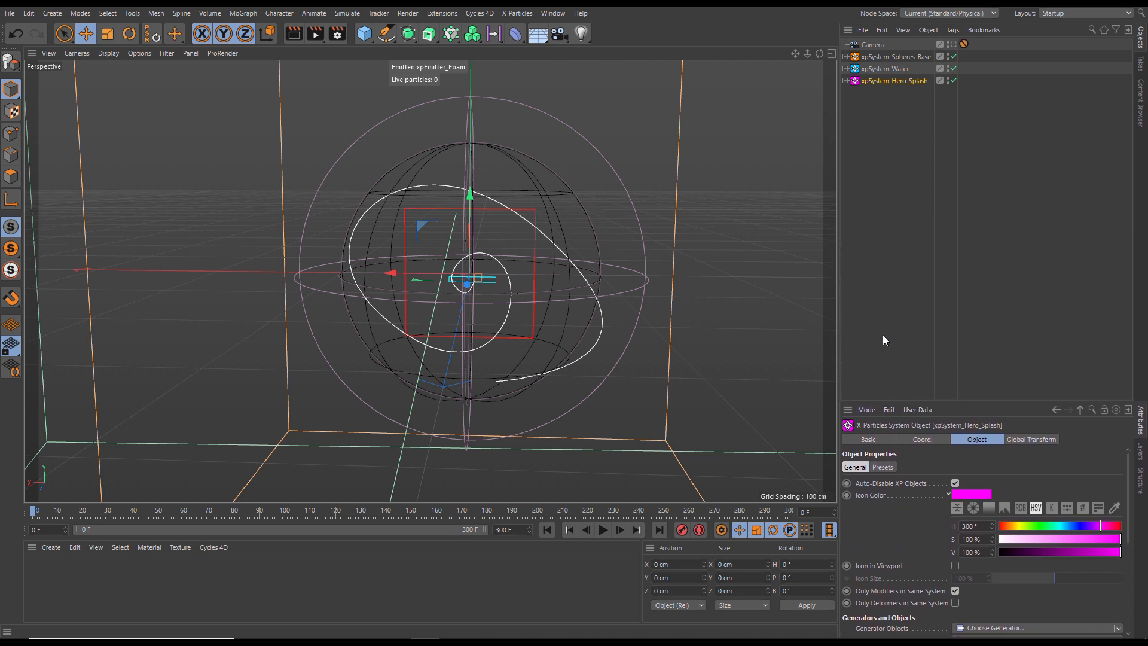
{"action": "left_click", "coordinate": [844, 80]}
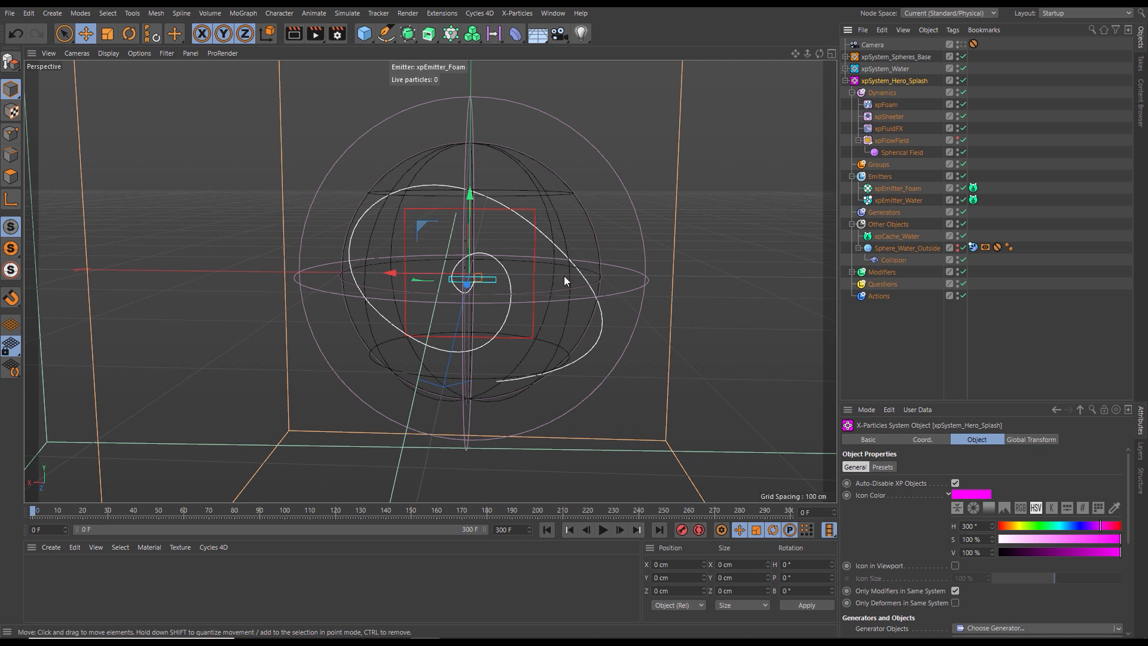
{"action": "left_click", "coordinate": [895, 139]}
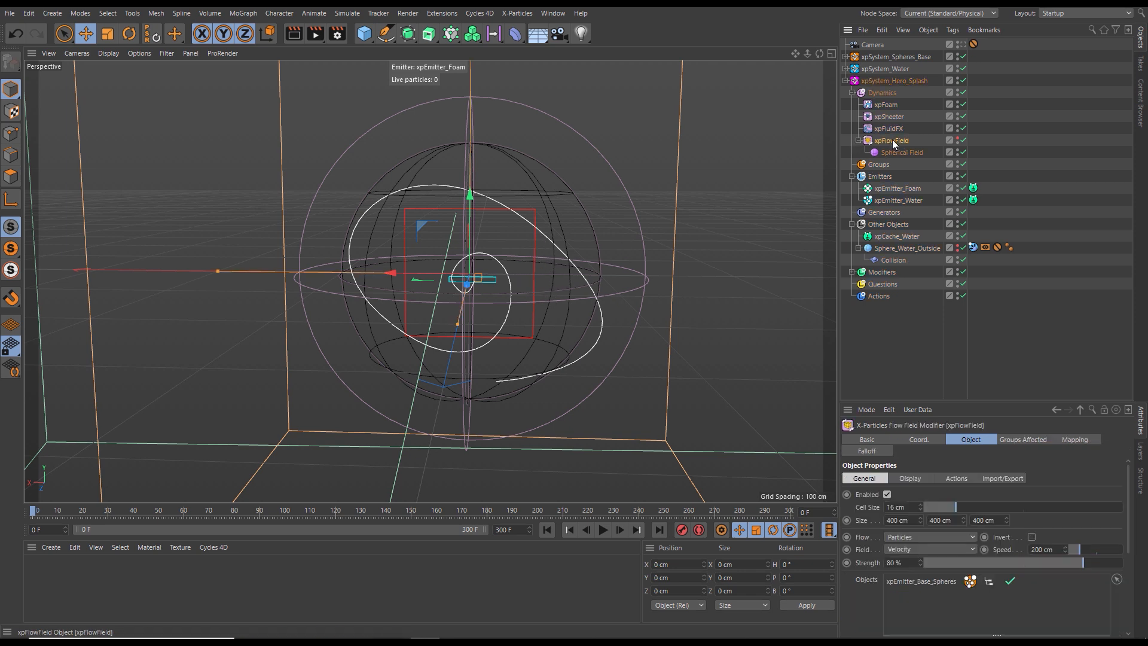
{"action": "key", "text": "Delete"}
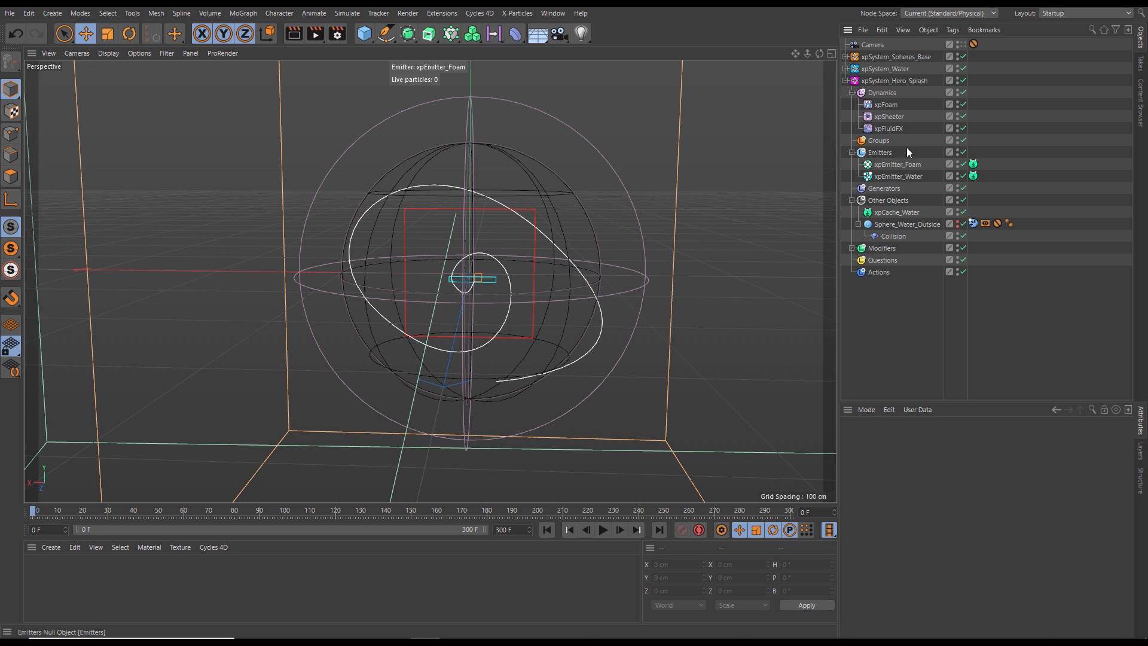
- Delete the copied xpCache_Water and the cache tags on both emitters in xpSystem_Hero_Splash
{"action": "left_click", "coordinate": [900, 209]}
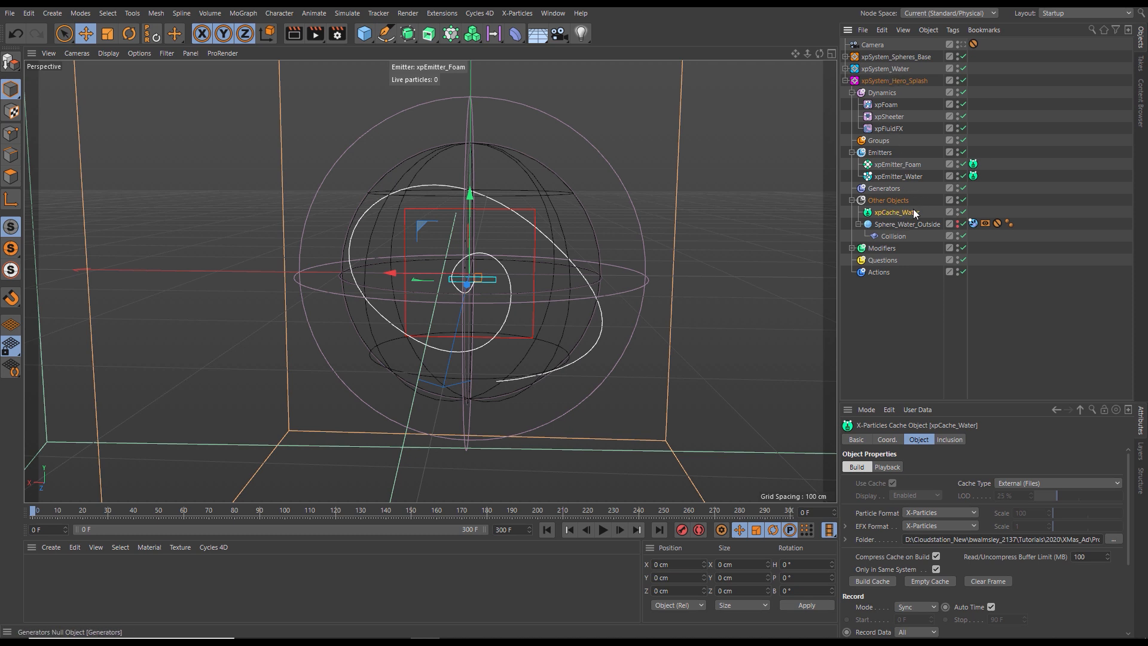
{"action": "key", "text": "Delete"}
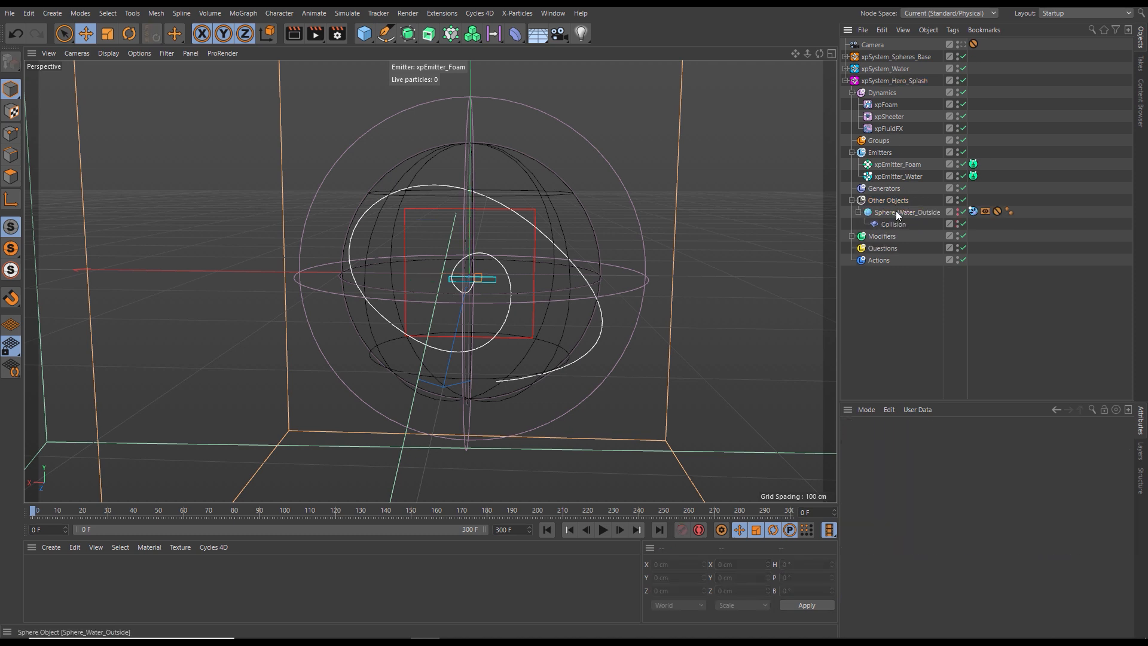
{"action": "left_click", "coordinate": [973, 164]}
{"action": "left_click", "coordinate": [974, 176], "text": "ctrl"}
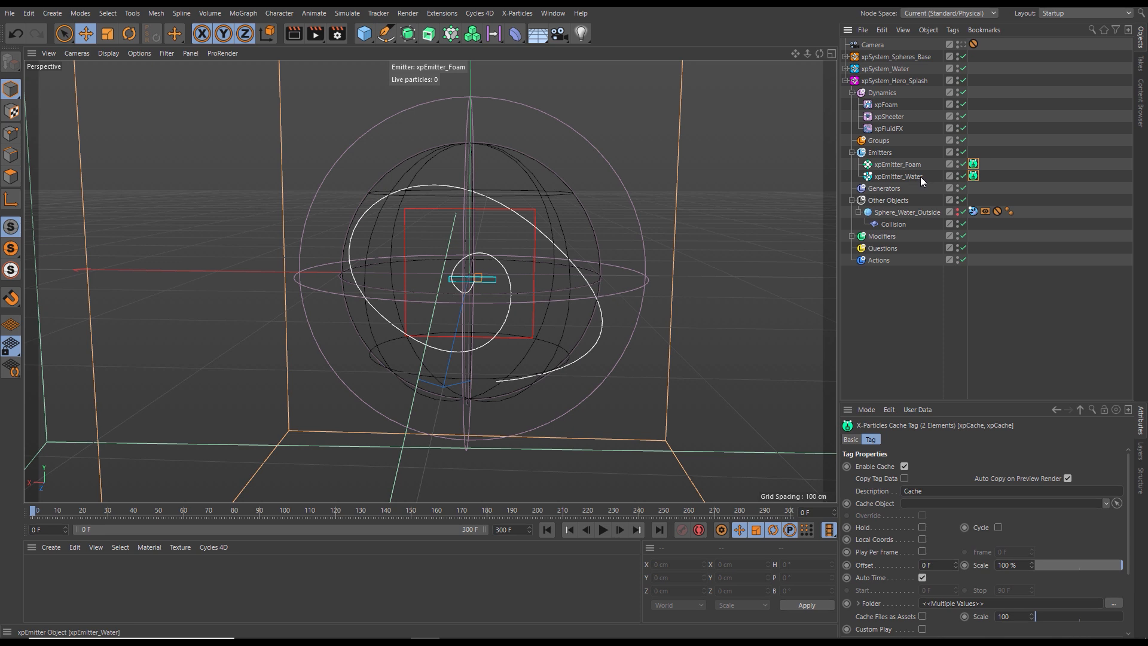
{"action": "key", "text": "Delete"}
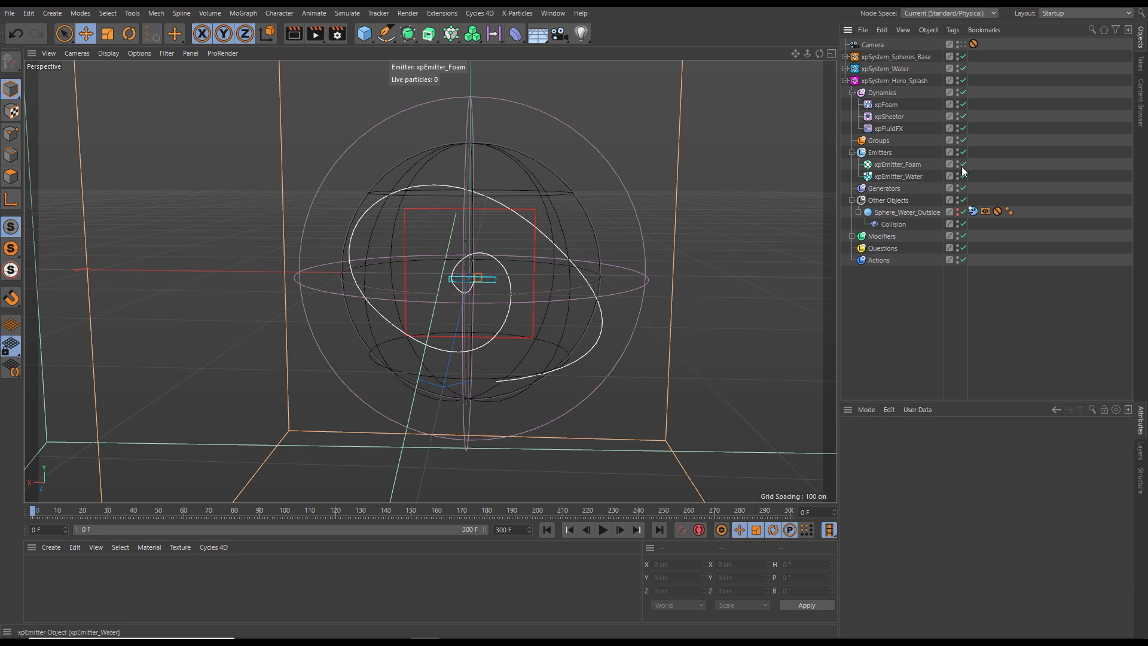
- Rename the foam emitter in xpSystem_Hero_Splash as xpEmitter_Hero_Foam
{"action": "left_click", "coordinate": [900, 165]}
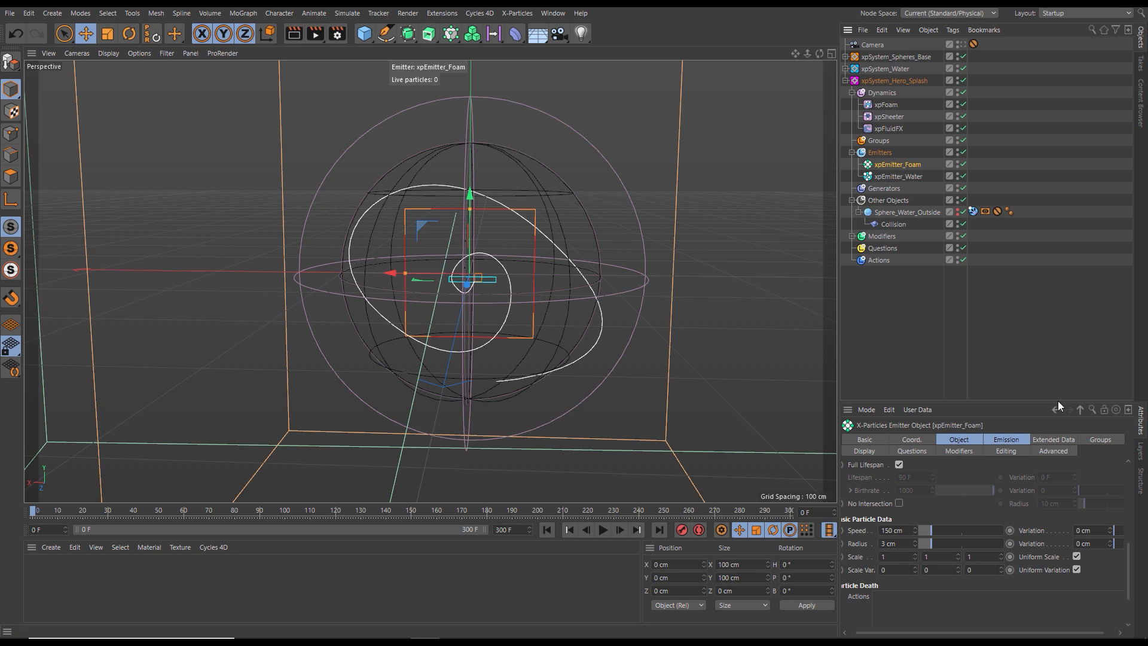
{"action": "left_click", "coordinate": [888, 439]}
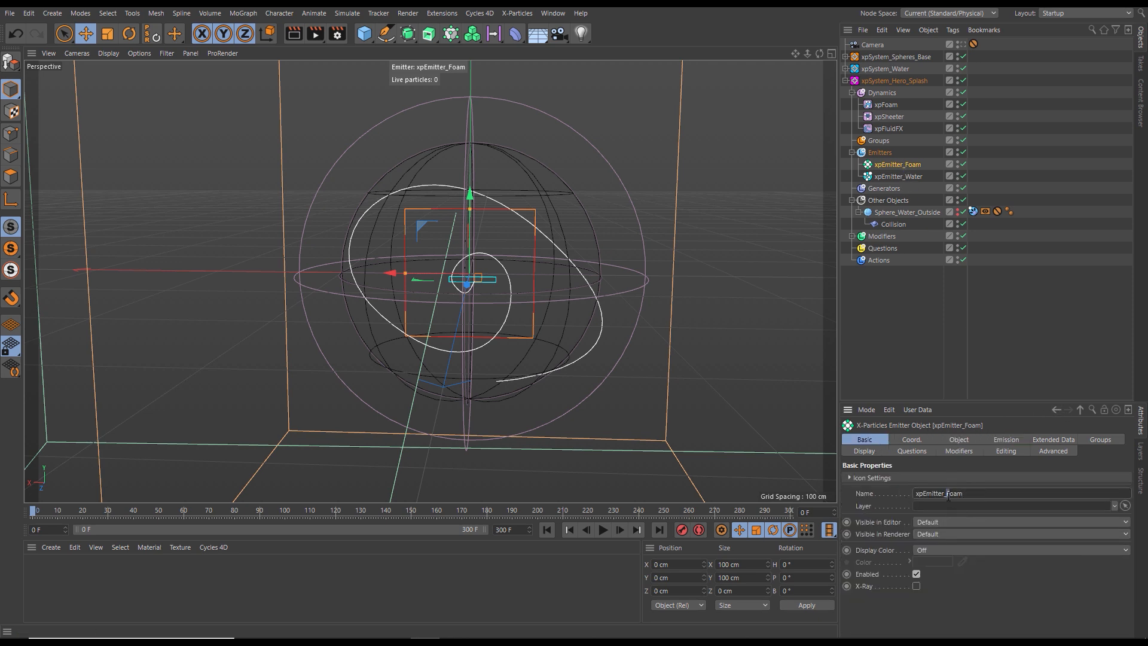
{"action": "key", "text": "Left"}
{"action": "type", "text": "Hero_"}
- Set the icon color of xpEmitter_Hero_Foam to a bright magenta with hue 299° and saturation 100%
{"action": "left_click", "coordinate": [882, 453]}
{"action": "mouse_move", "coordinate": [1131, 532]}
{"action": "left_mouse_down"}
{"action": "mouse_move", "coordinate": [1136, 554]}
{"action": "mouse_move", "coordinate": [1129, 528]}
{"action": "left_mouse_up"}
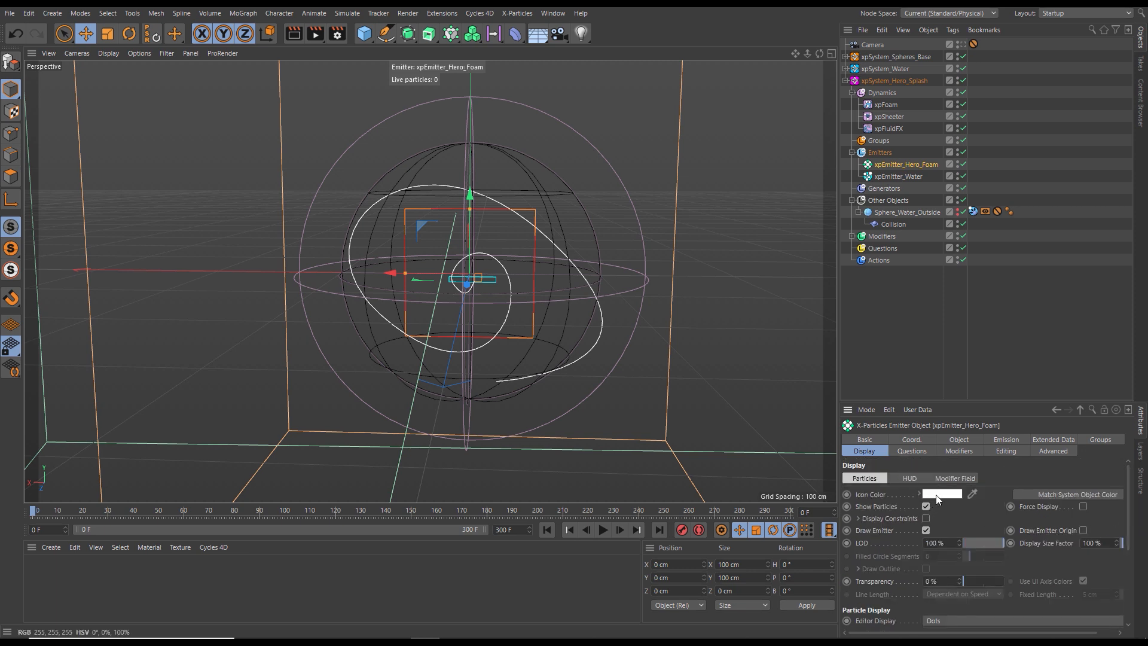
{"action": "left_click", "coordinate": [937, 494]}
{"action": "left_click", "coordinate": [1022, 492]}
{"action": "left_click", "coordinate": [1053, 505]}
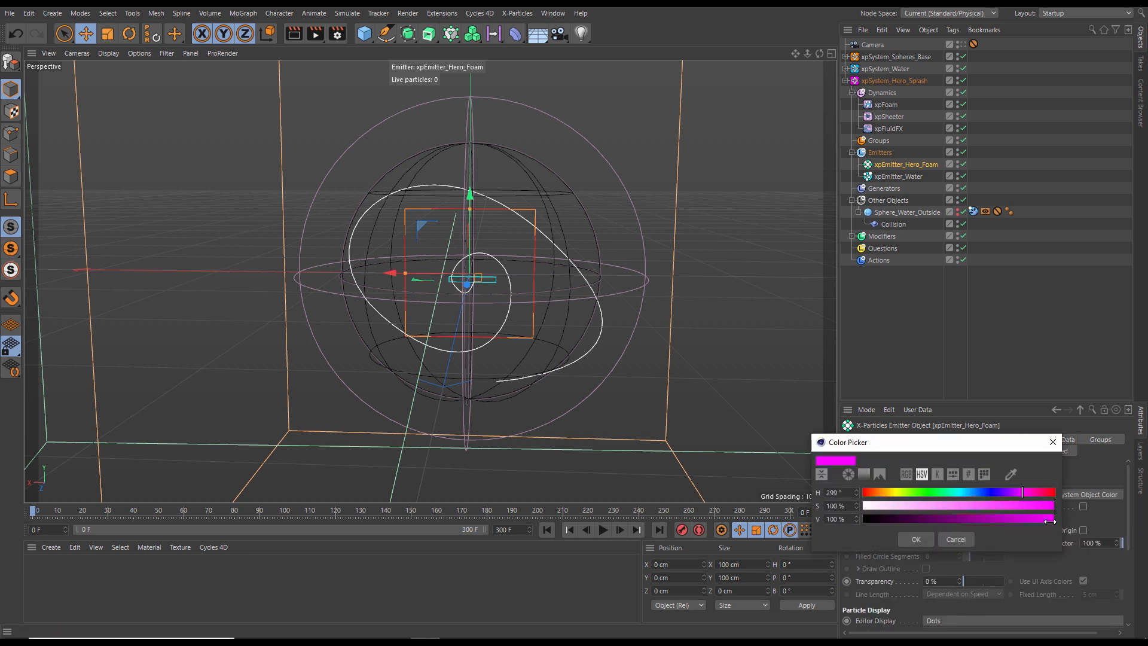
{"action": "left_click_drag", "start_coordinate": [968, 535], "coordinate": [914, 540]}
{"action": "left_click", "coordinate": [1005, 519]}
{"action": "left_click", "coordinate": [917, 539]}
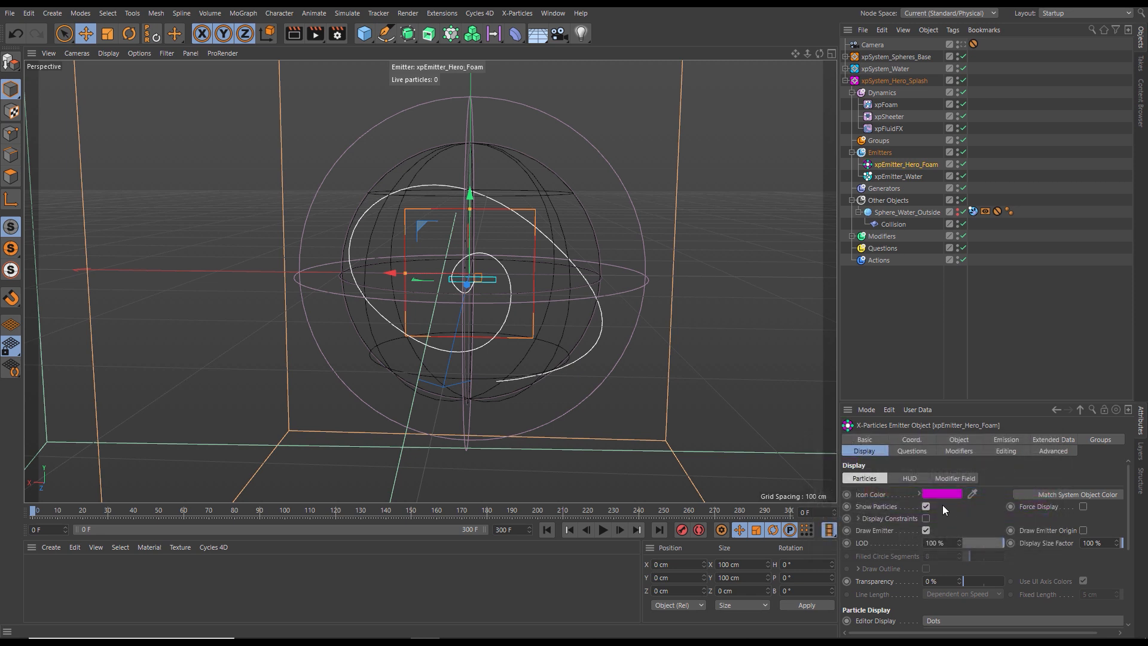
{"action": "left_click", "coordinate": [943, 494]}
{"action": "left_click_drag", "start_coordinate": [1022, 519], "coordinate": [1066, 520]}
{"action": "left_click", "coordinate": [934, 537]}
- Rename the water emitter in xpSystem_Hero_Splash as xpEmitter_Hero_Water
{"action": "left_click", "coordinate": [899, 177]}
{"action": "left_click", "coordinate": [878, 440]}
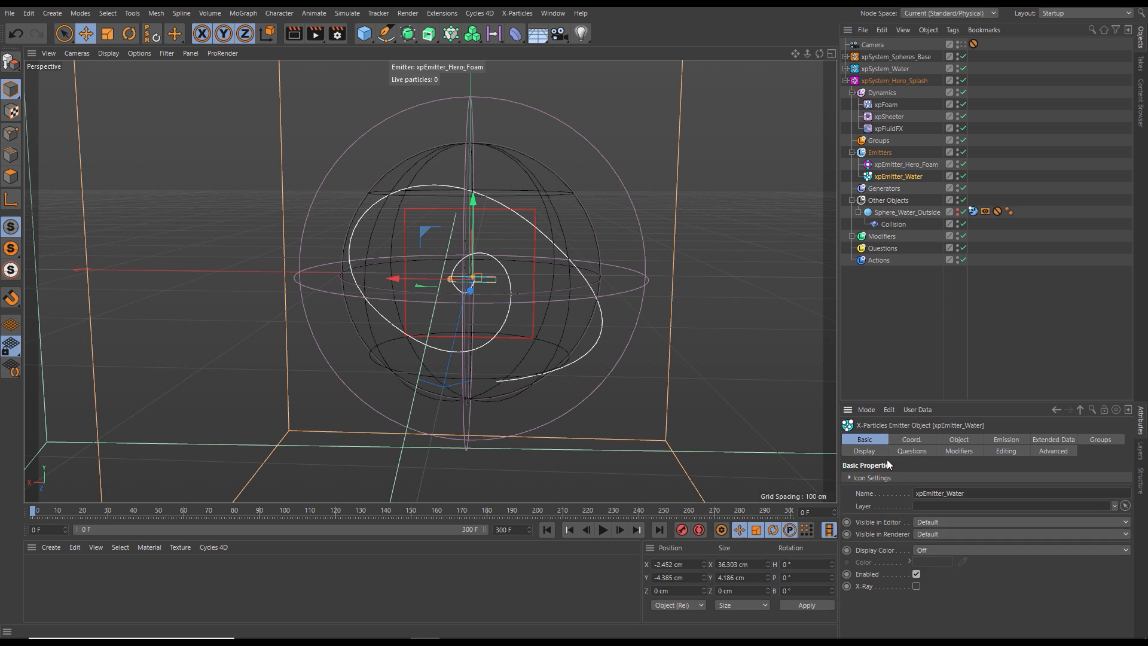
{"action": "left_click", "coordinate": [946, 494]}
{"action": "type", "text": "Hero_"}
{"action": "left_click", "coordinate": [1018, 620]}
- Set the icon color of xpEmitter_Hero_Water to pink with hue 310° and sample it for the particle color
{"action": "left_click", "coordinate": [865, 453]}
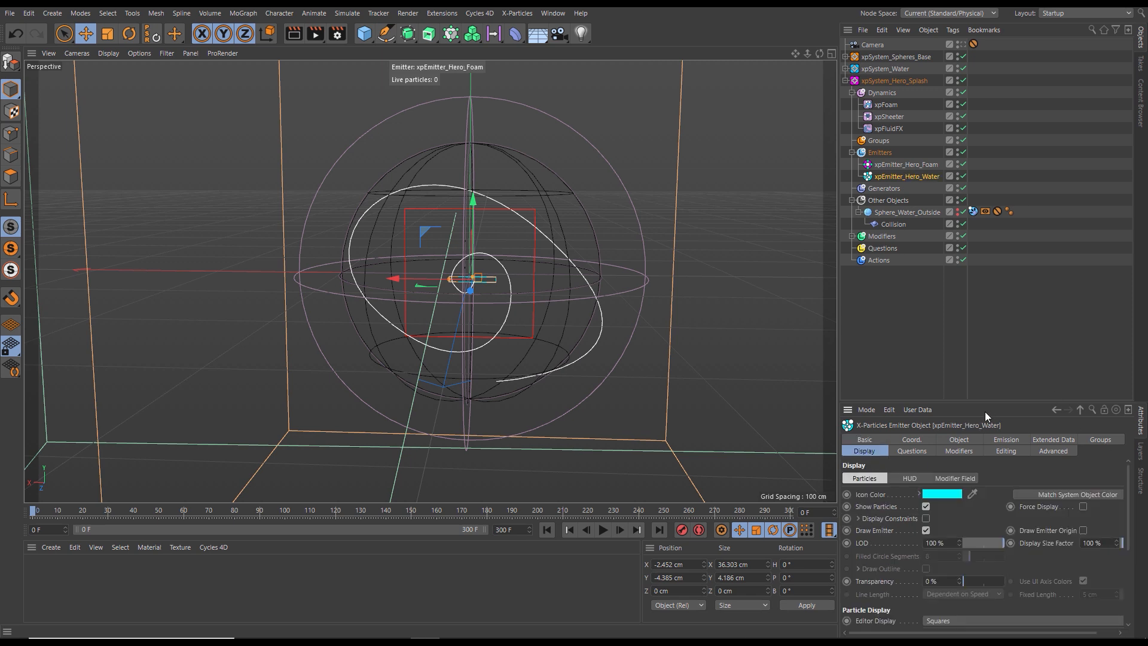
{"action": "left_click_drag", "start_coordinate": [989, 402], "coordinate": [986, 334]}
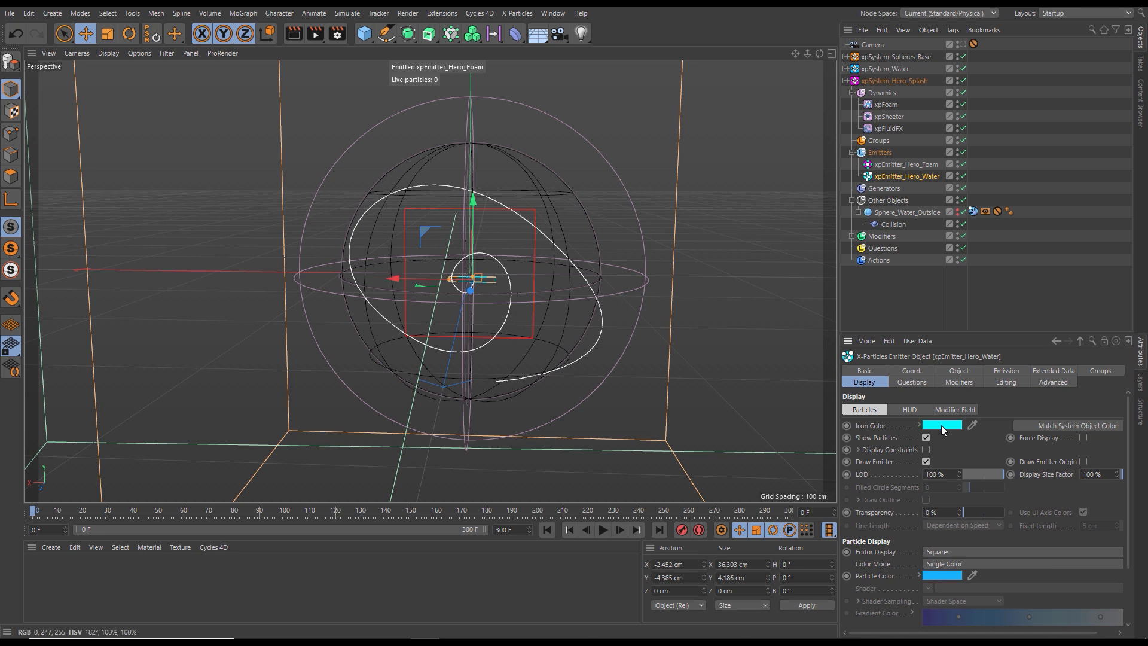
{"action": "left_click", "coordinate": [919, 424]}
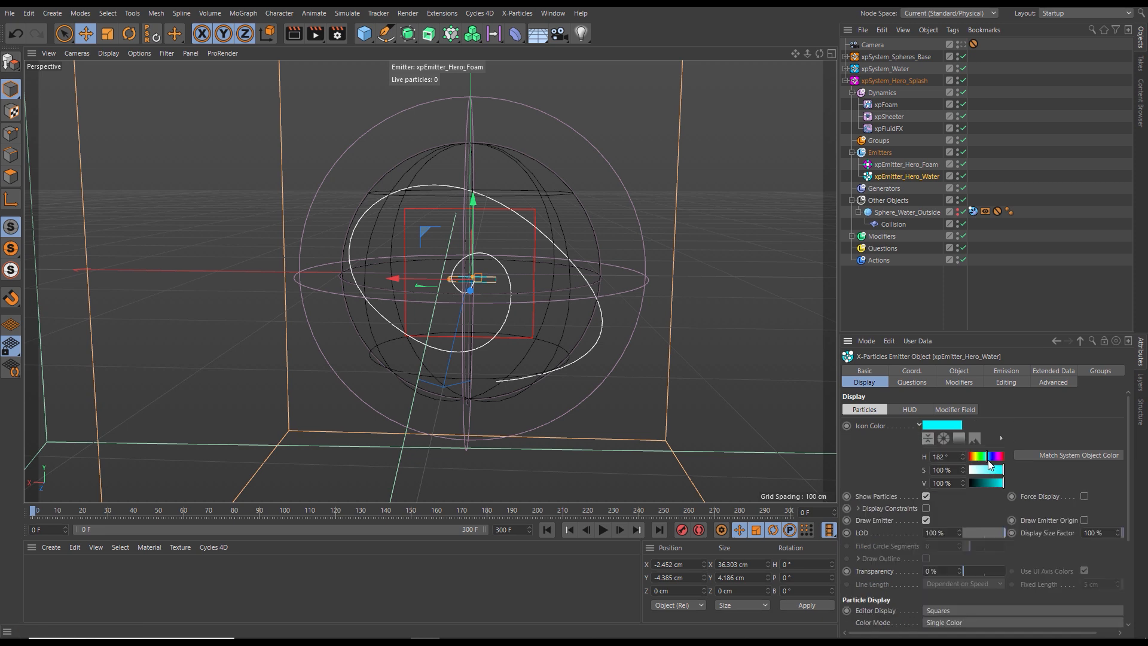
{"action": "left_click_drag", "start_coordinate": [990, 457], "coordinate": [995, 458]}
{"action": "scroll", "coordinate": [1126, 518], "scroll_direction": "down", "scroll_amount": 2}
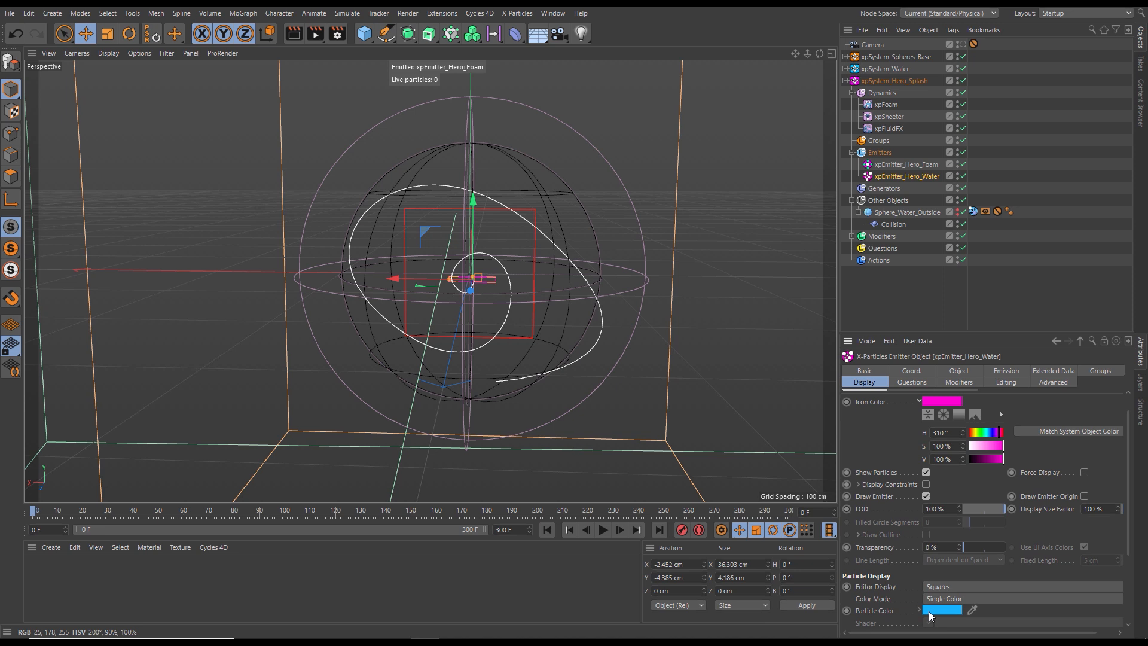
{"action": "left_click", "coordinate": [971, 610]}
{"action": "left_click", "coordinate": [951, 403]}
{"action": "left_click_drag", "start_coordinate": [988, 330], "coordinate": [988, 375]}
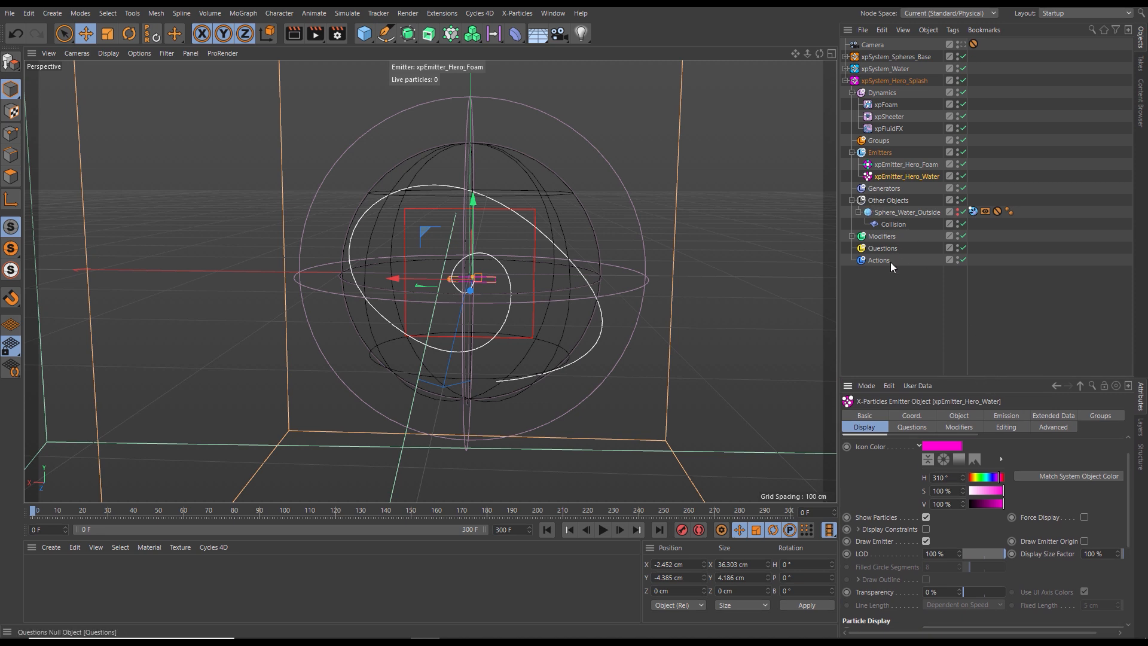
- Disable xpFoam in the Dynamics folder of xpSystem_Hero_Splash
{"action": "left_click", "coordinate": [902, 311]}
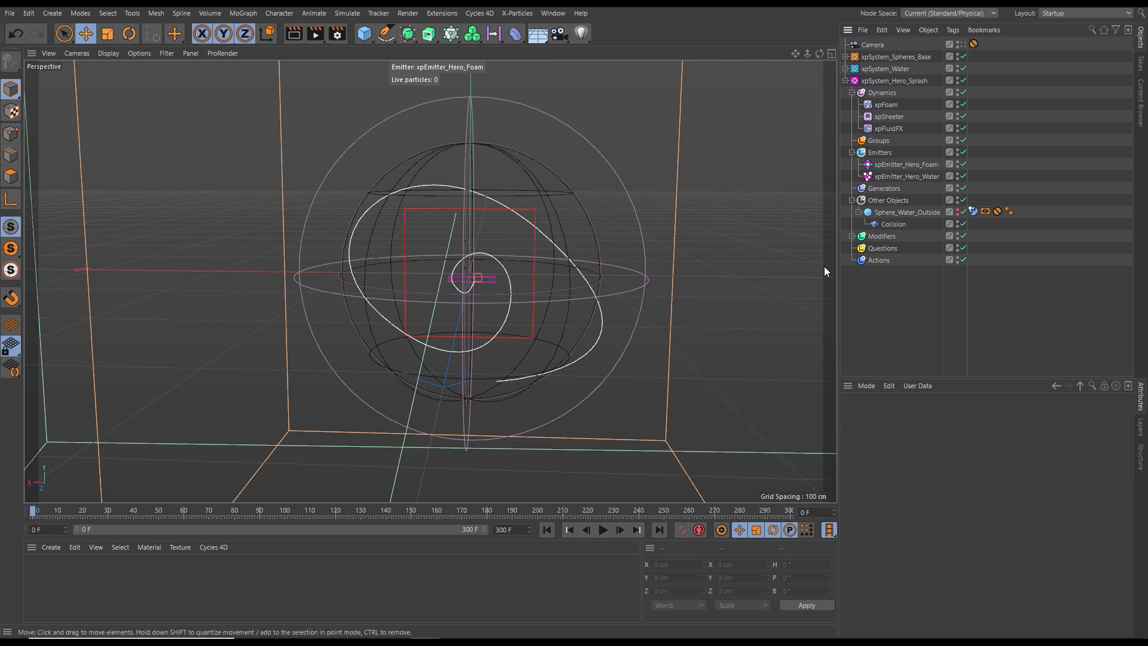
{"action": "left_click", "coordinate": [909, 179]}
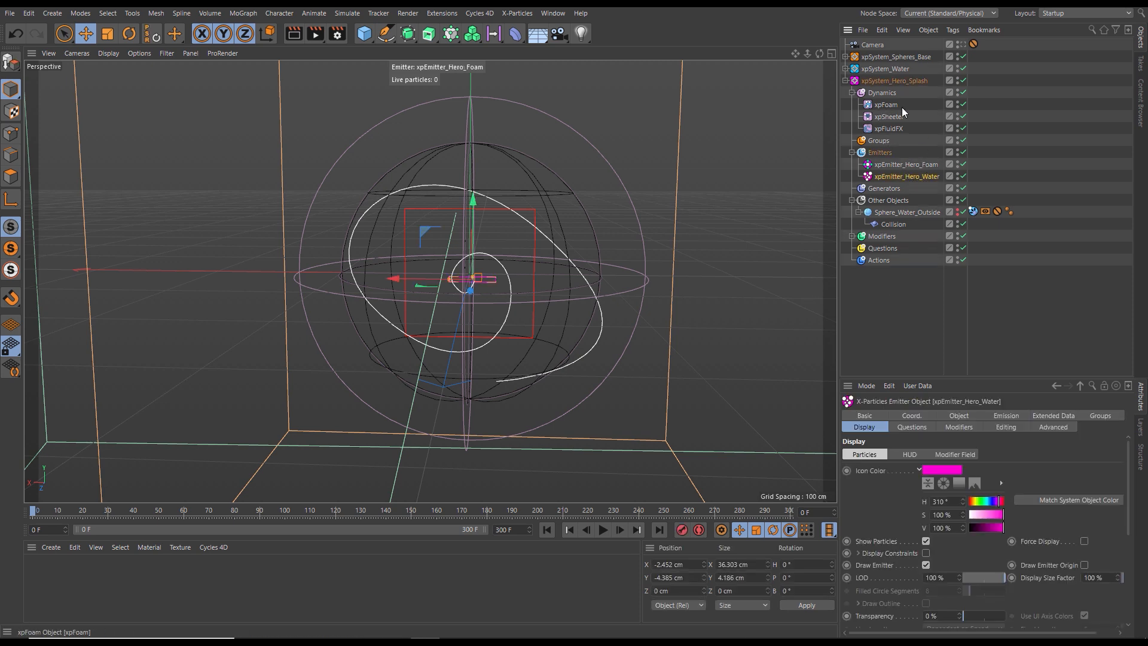
{"action": "left_click", "coordinate": [963, 105]}
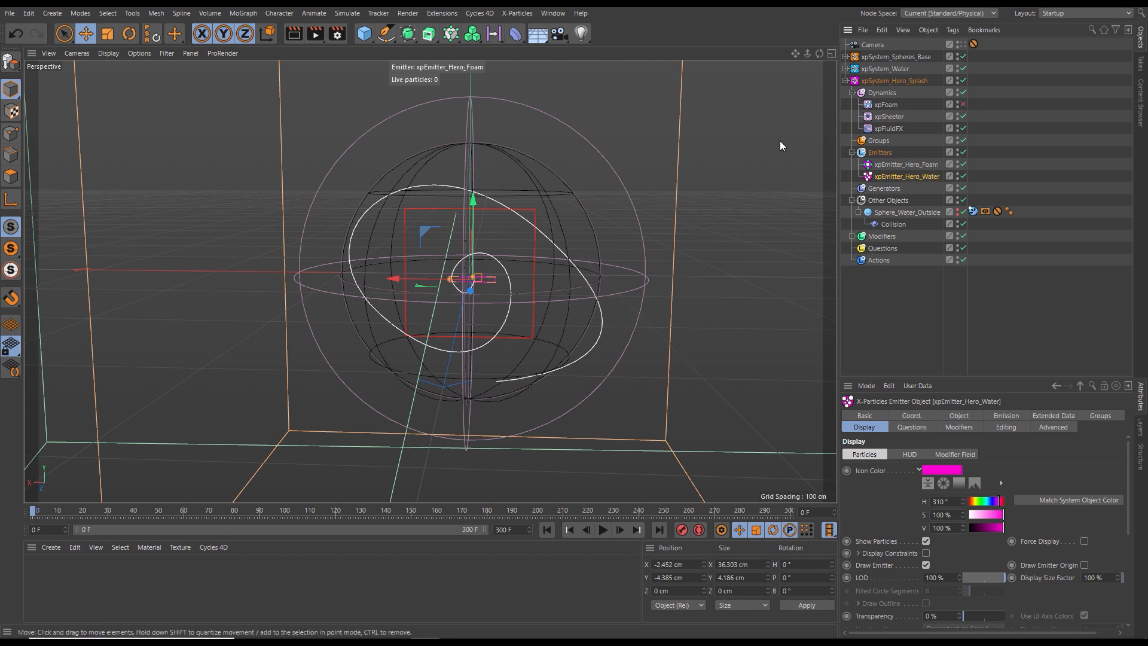
- Move xpEmitter_Hero_Water to the outer end of the spiral spline, at about X -83 cm and Z -124 cm
{"action": "left_click_drag", "start_coordinate": [547, 293], "coordinate": [587, 260], "text": "alt"}
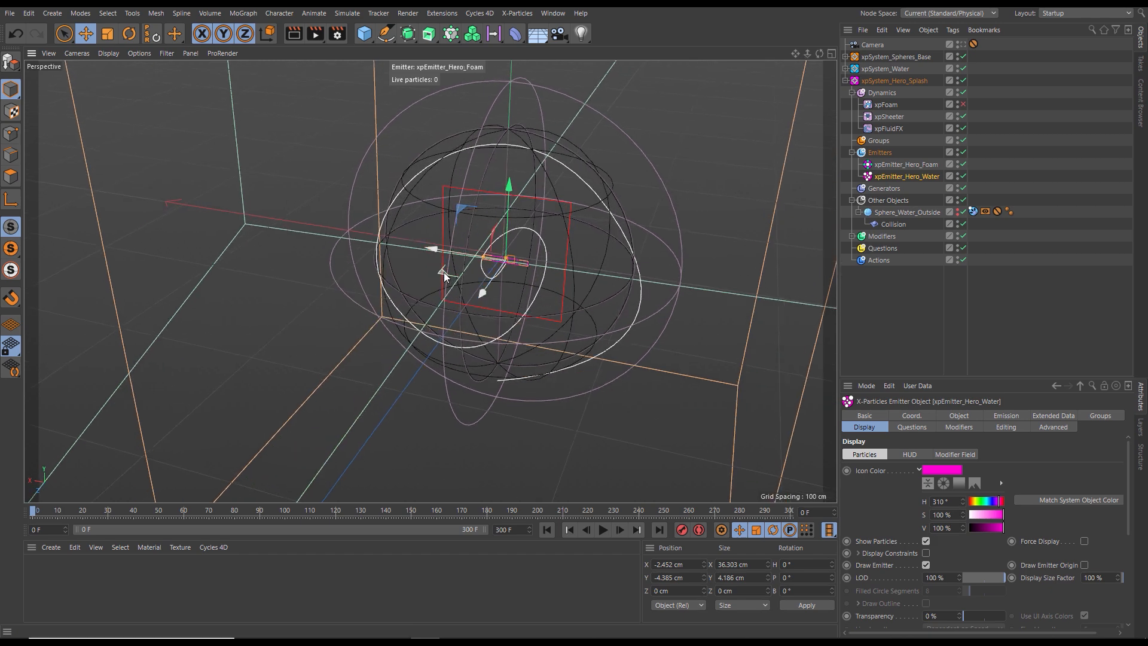
{"action": "left_click_drag", "start_coordinate": [441, 272], "coordinate": [465, 276]}
{"action": "left_click_drag", "start_coordinate": [499, 262], "coordinate": [598, 312]}
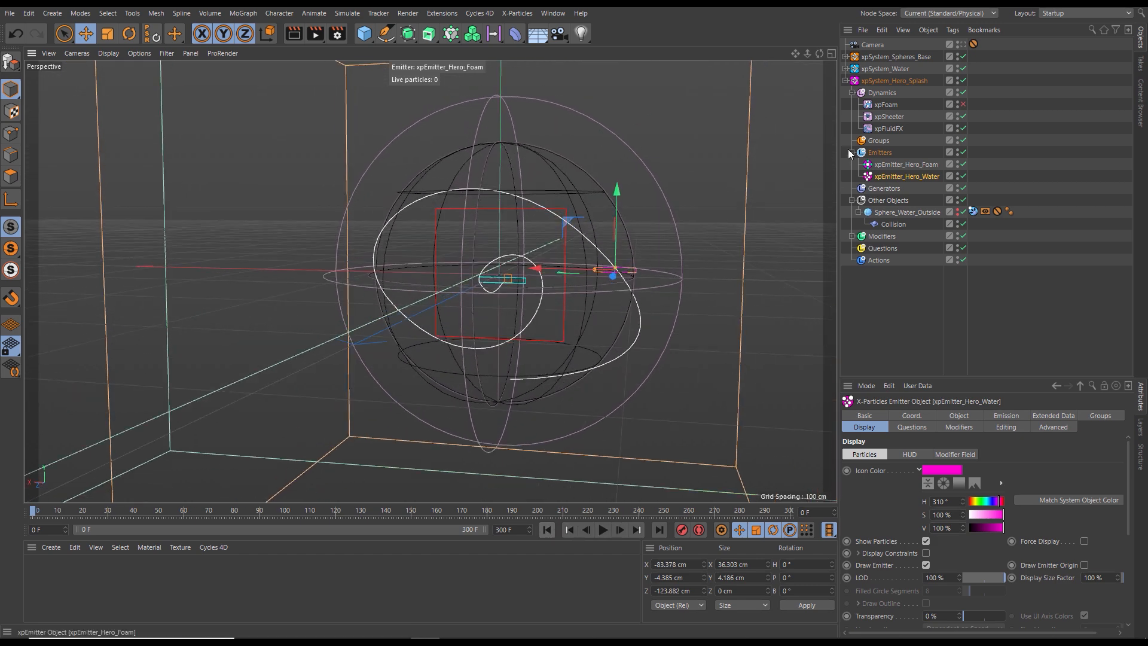
- Play the simulation in stages and examine how the hero water particles flow around the spheres
{"action": "left_click", "coordinate": [604, 530]}
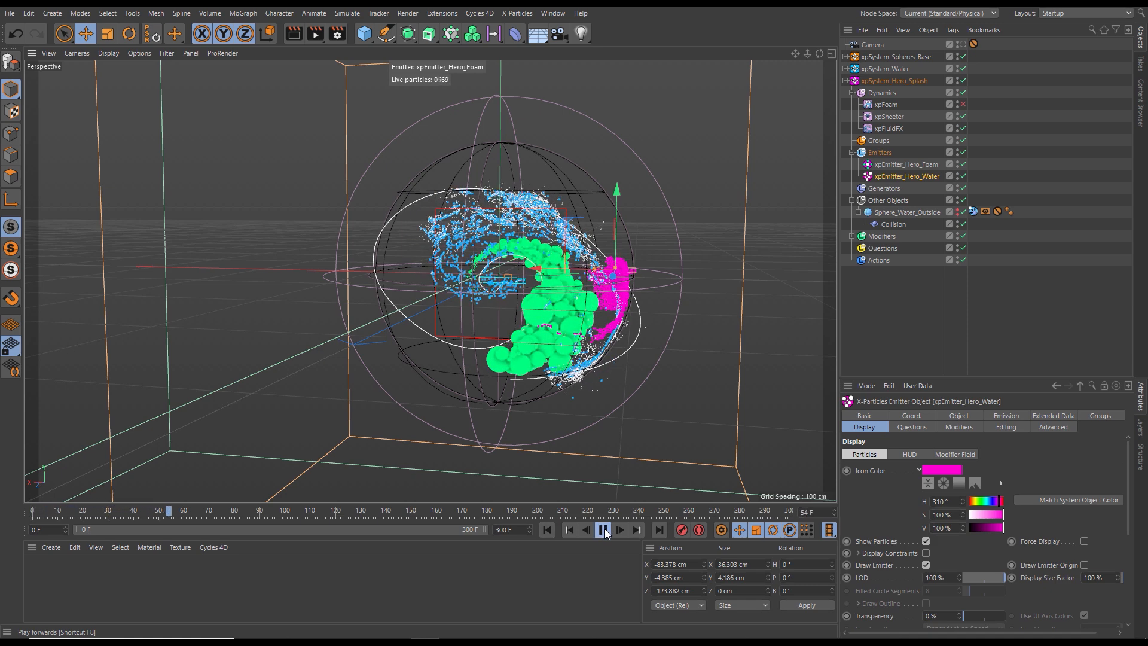
{"action": "left_click", "coordinate": [603, 529]}
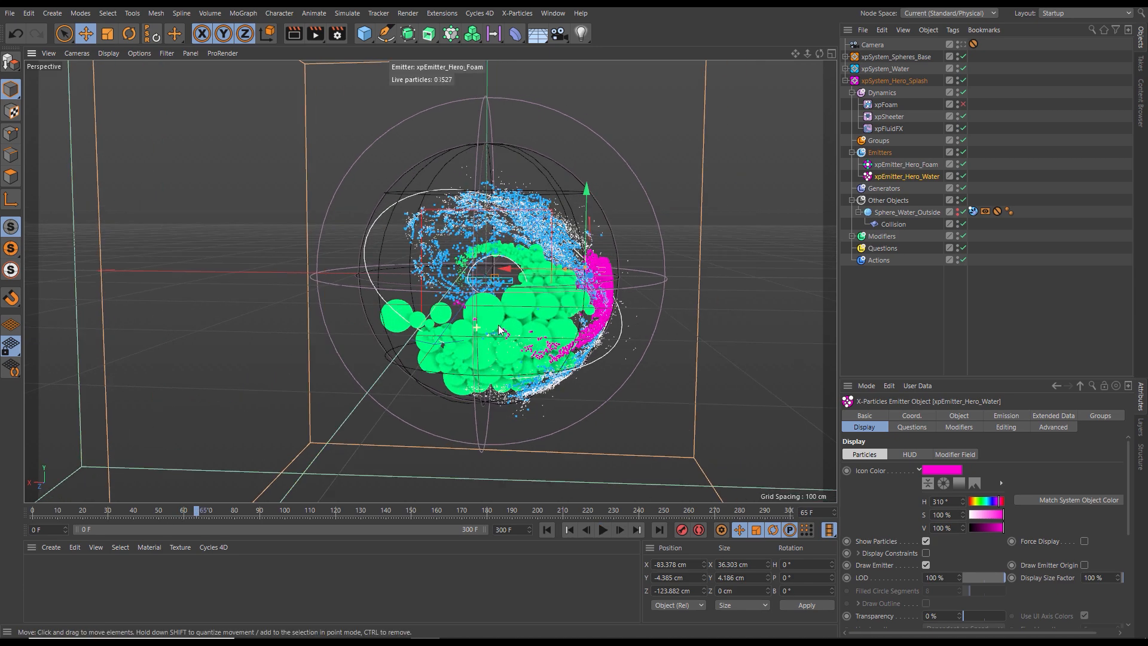
{"action": "left_click", "coordinate": [603, 530]}
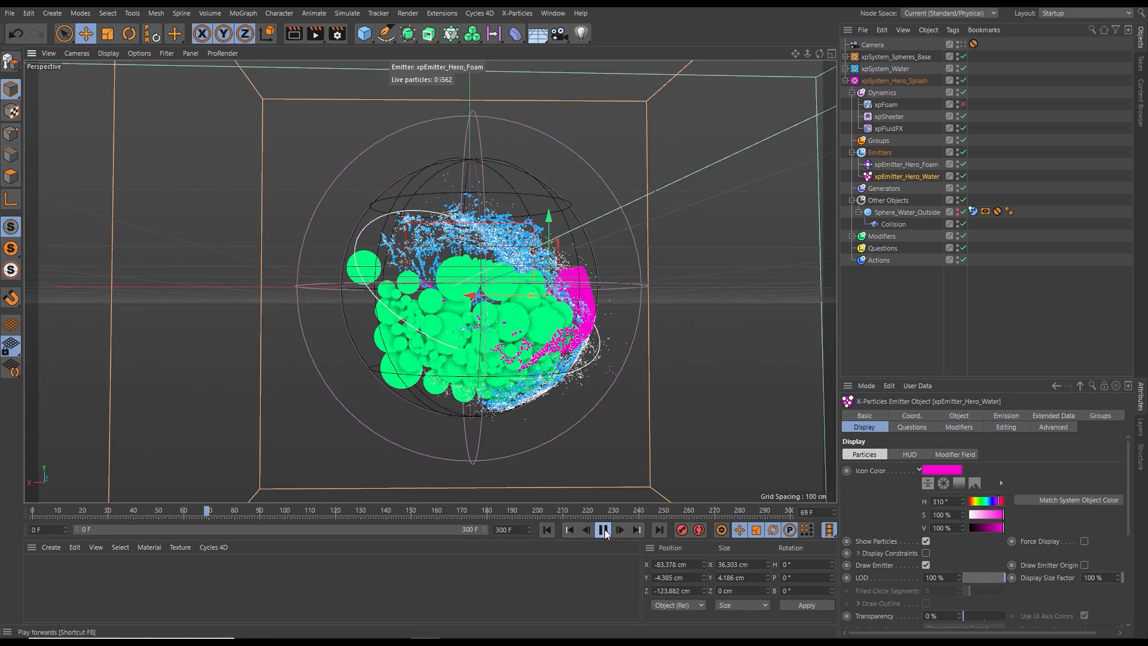
{"action": "left_click", "coordinate": [603, 529]}
{"action": "left_click_drag", "start_coordinate": [609, 340], "coordinate": [614, 341], "text": "alt"}
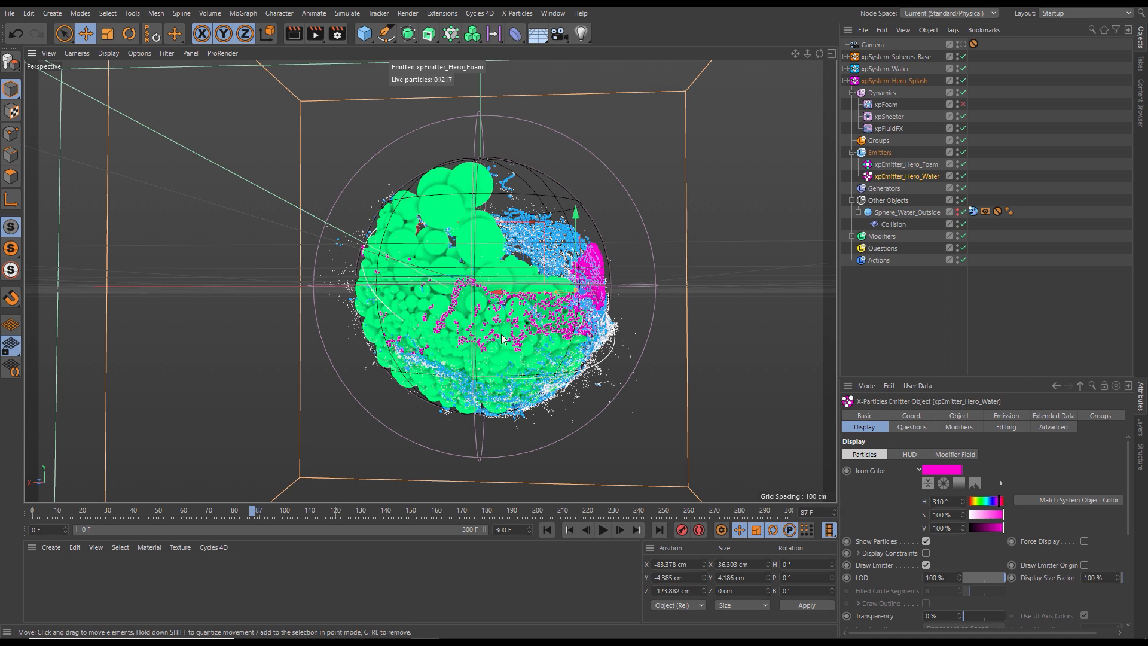
- At frame 0, stretch xpEmitter_Hero_Water to about 79 cm high and reposition it at about X -67 cm, Y -51 cm
{"action": "left_click", "coordinate": [549, 530]}
{"action": "left_click_drag", "start_coordinate": [578, 320], "coordinate": [583, 257], "text": "alt"}
{"action": "left_click_drag", "start_coordinate": [517, 322], "coordinate": [547, 324], "text": "alt"}
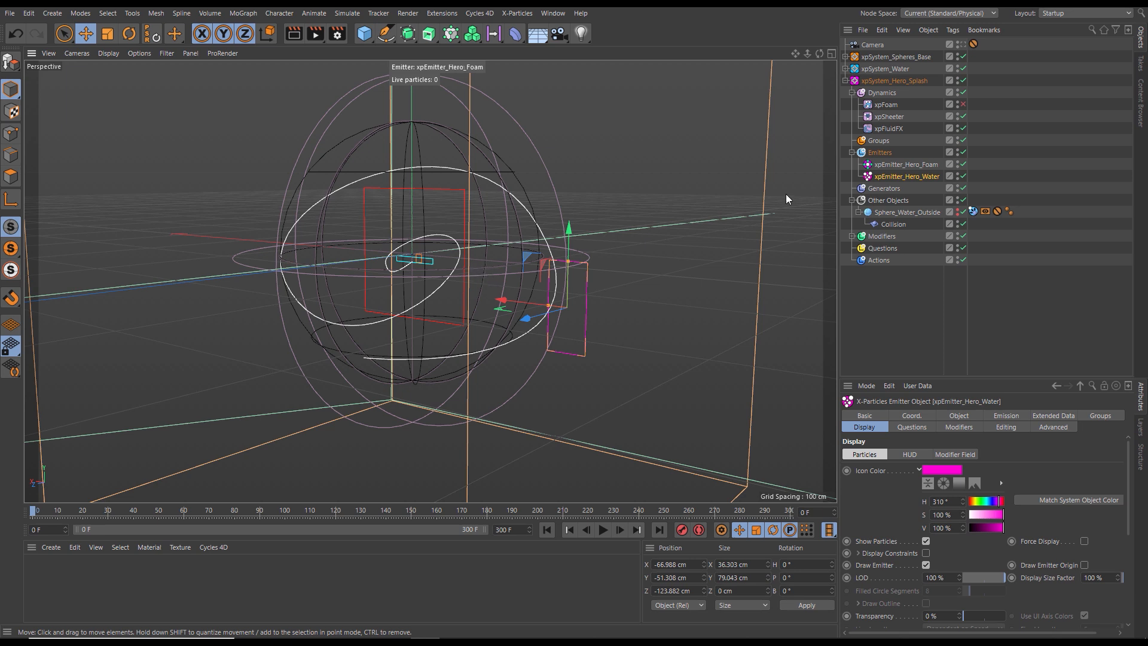
- Open the exclusions of the xpCollider tag on Sphere_Base_Inside in xpSystem_Spheres_Base
{"action": "left_click", "coordinate": [845, 80]}
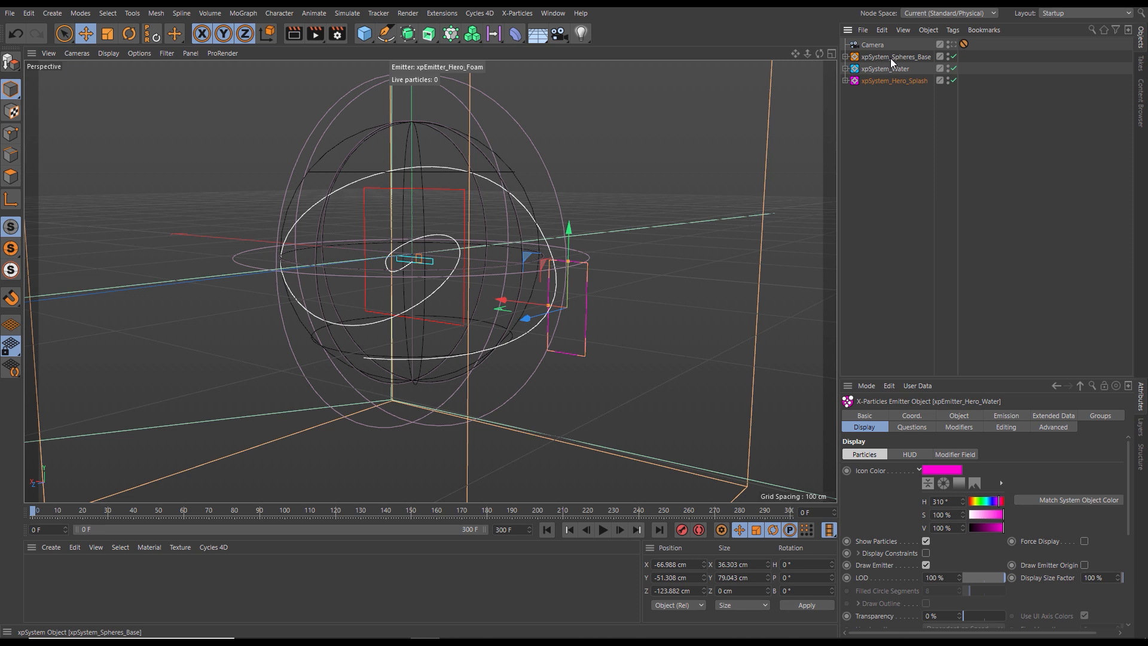
{"action": "left_click", "coordinate": [844, 57]}
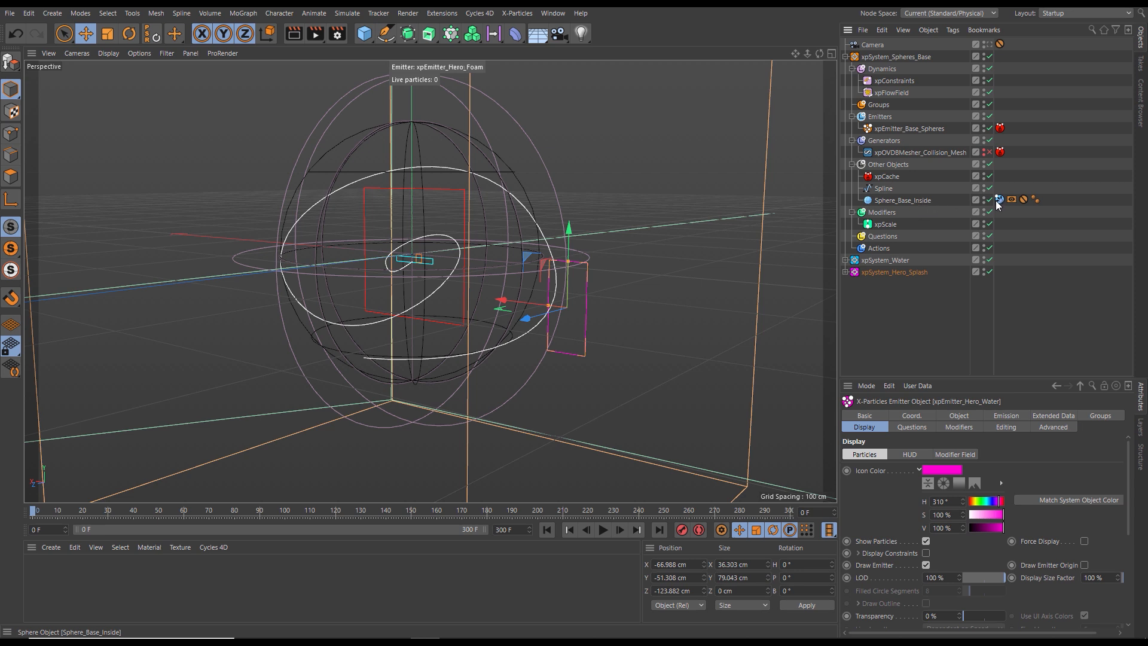
{"action": "left_click", "coordinate": [895, 200]}
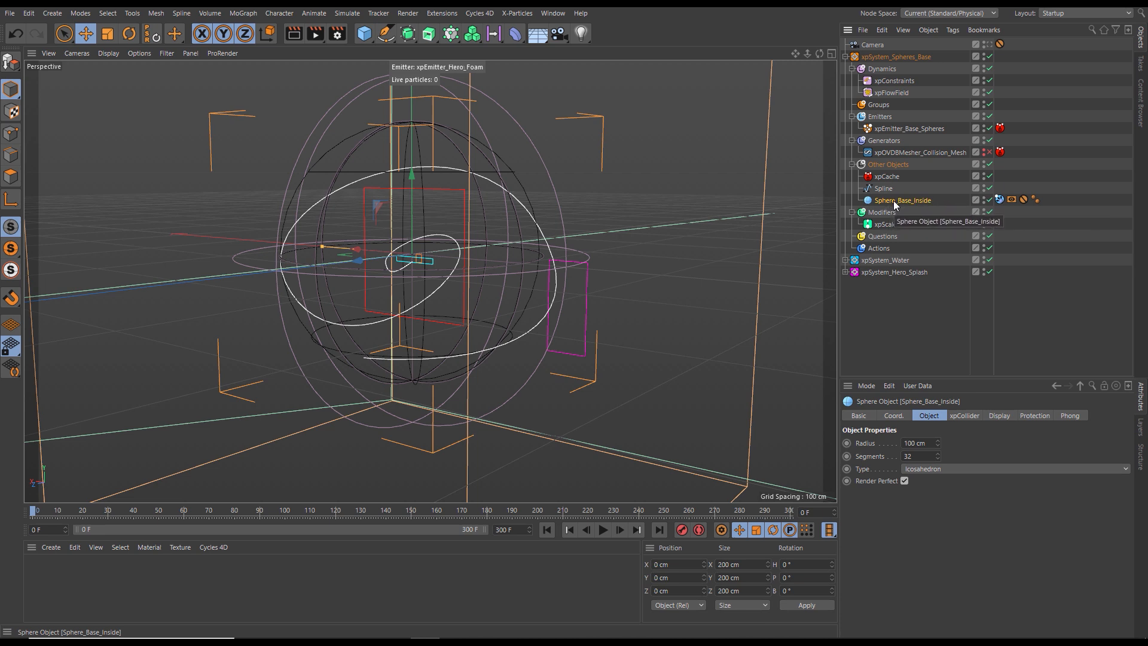
{"action": "mouse_move", "coordinate": [75, 508]}
{"action": "left_mouse_down"}
{"action": "mouse_move", "coordinate": [209, 509]}
{"action": "mouse_move", "coordinate": [85, 513]}
{"action": "left_mouse_up"}
{"action": "left_click", "coordinate": [546, 530]}
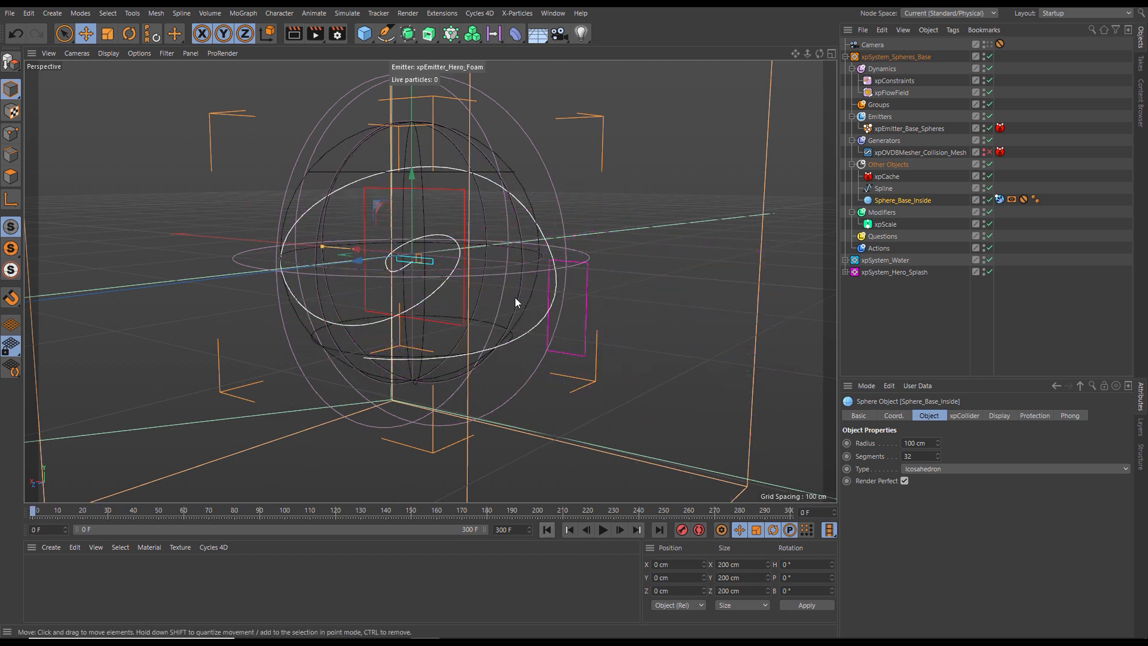
{"action": "left_click", "coordinate": [999, 199]}
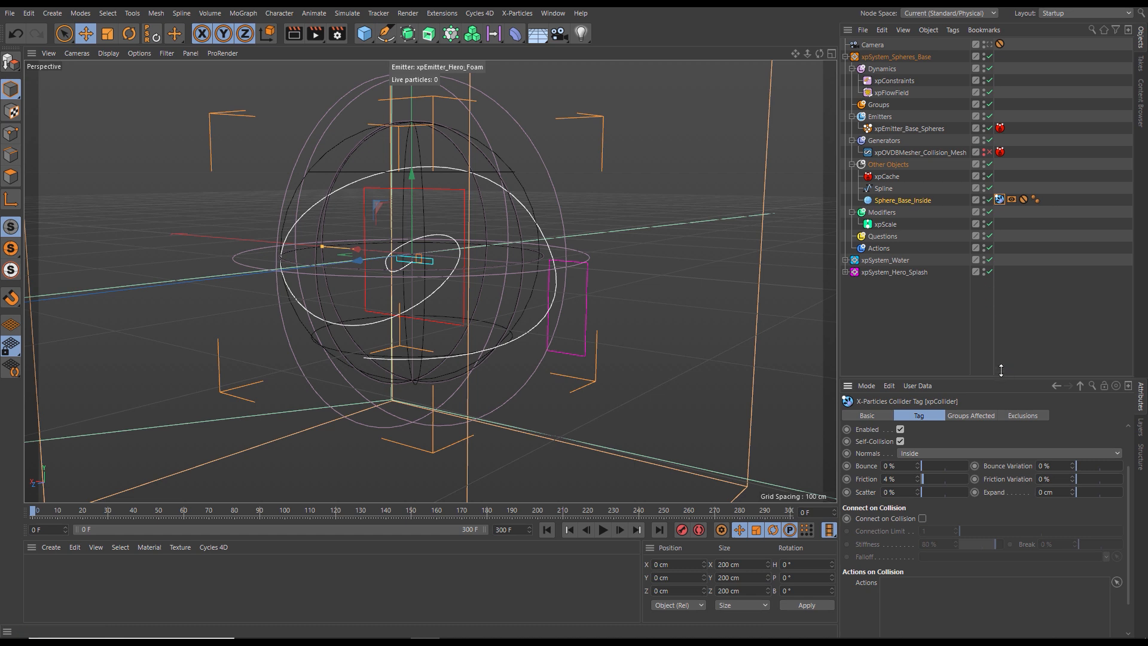
{"action": "left_click_drag", "start_coordinate": [1002, 374], "coordinate": [995, 318]}
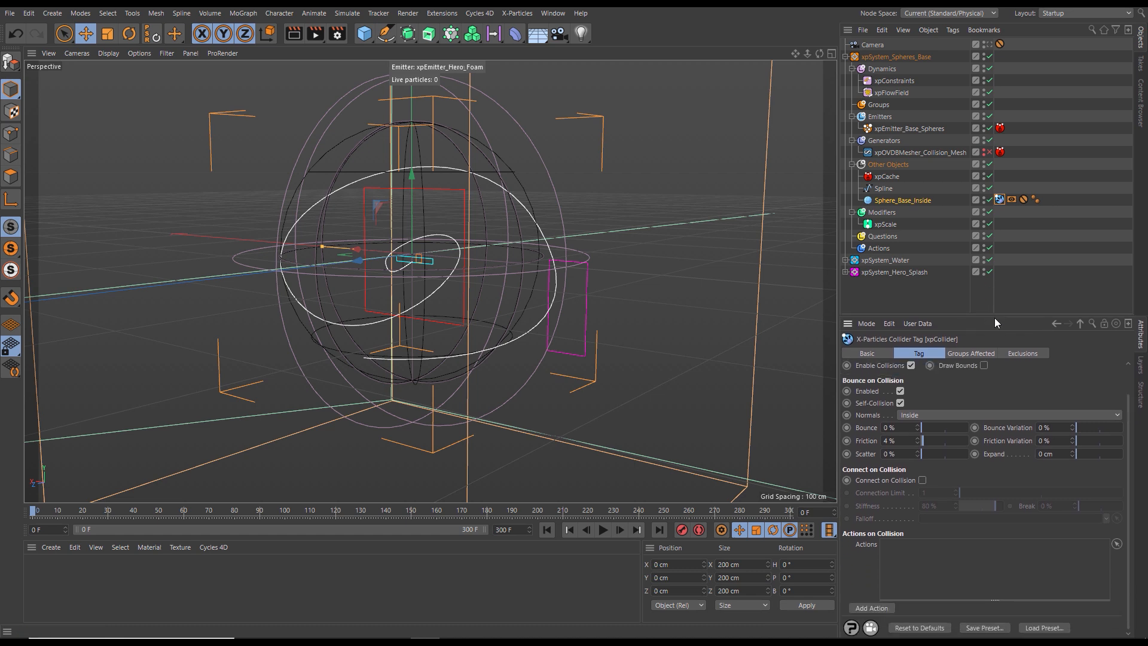
{"action": "left_click", "coordinate": [1020, 356]}
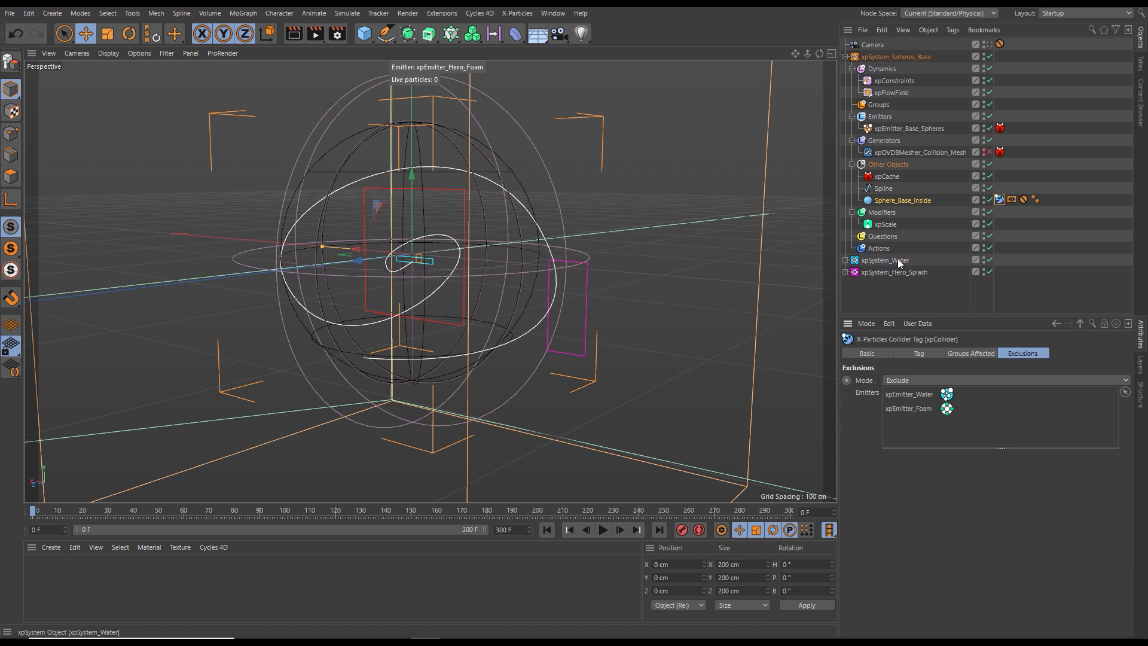
- Add xpEmitter_Hero_Foam and xpEmitter_Hero_Water to the collider tag's excluded emitters
{"action": "left_click", "coordinate": [845, 272]}
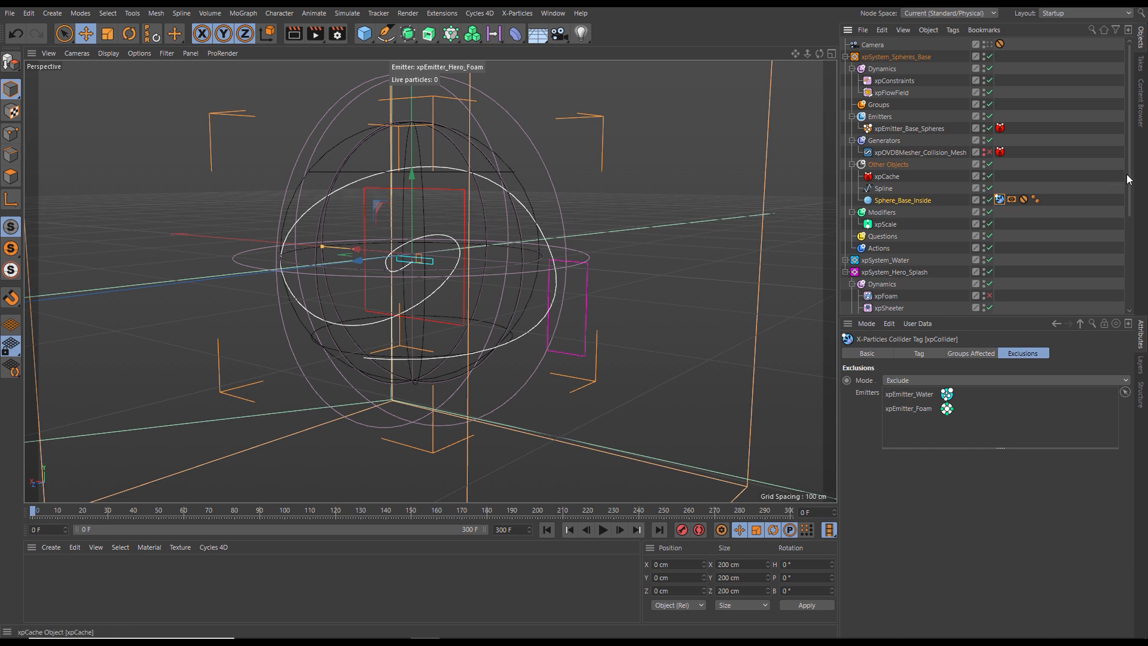
{"action": "left_click_drag", "start_coordinate": [1129, 177], "coordinate": [1144, 242]}
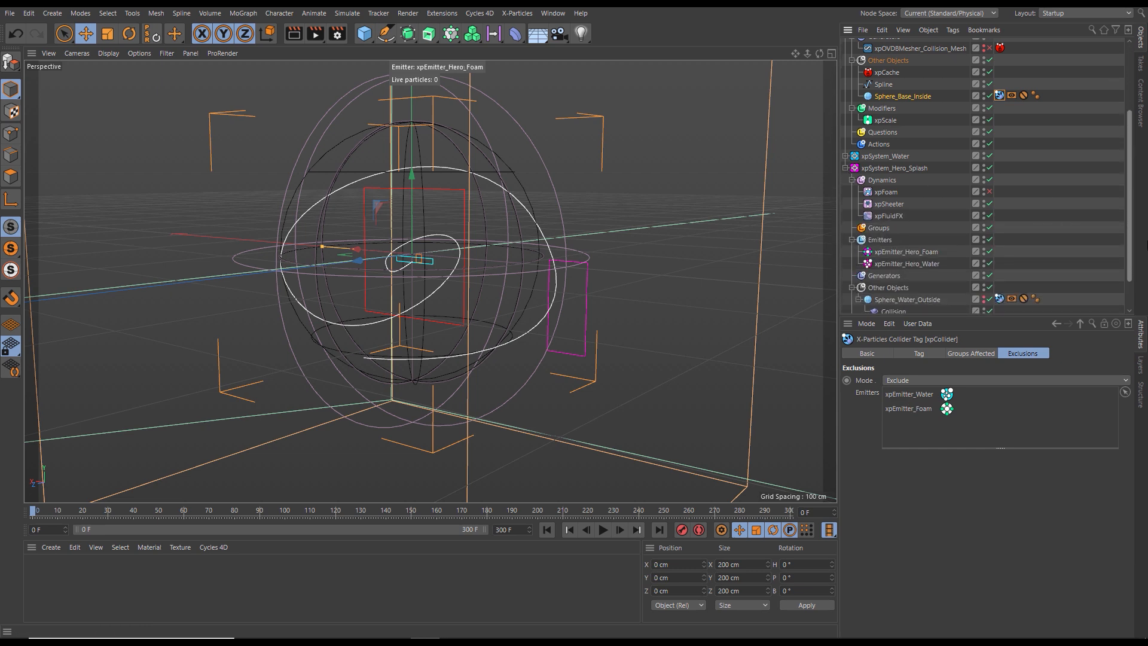
{"action": "left_click_drag", "start_coordinate": [899, 252], "coordinate": [917, 411]}
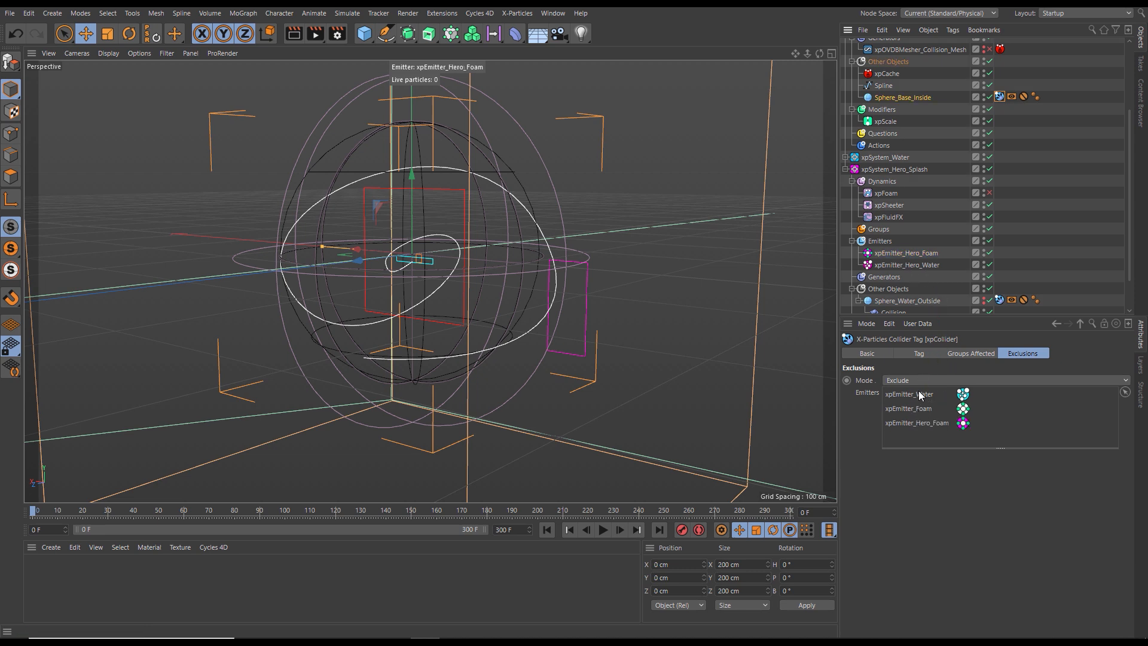
{"action": "left_click", "coordinate": [904, 266]}
{"action": "left_click_drag", "start_coordinate": [905, 267], "coordinate": [937, 439]}
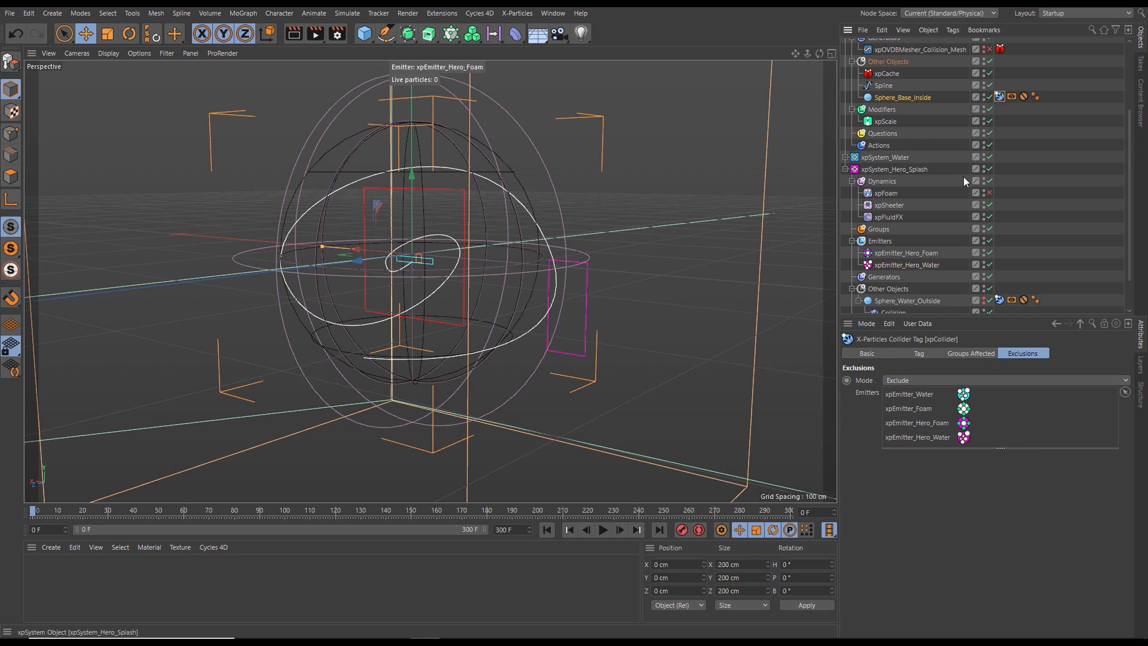
- Disable xpSystem_Spheres_Base and collapse its hierarchy
{"action": "left_click_drag", "start_coordinate": [1129, 267], "coordinate": [1131, 194]}
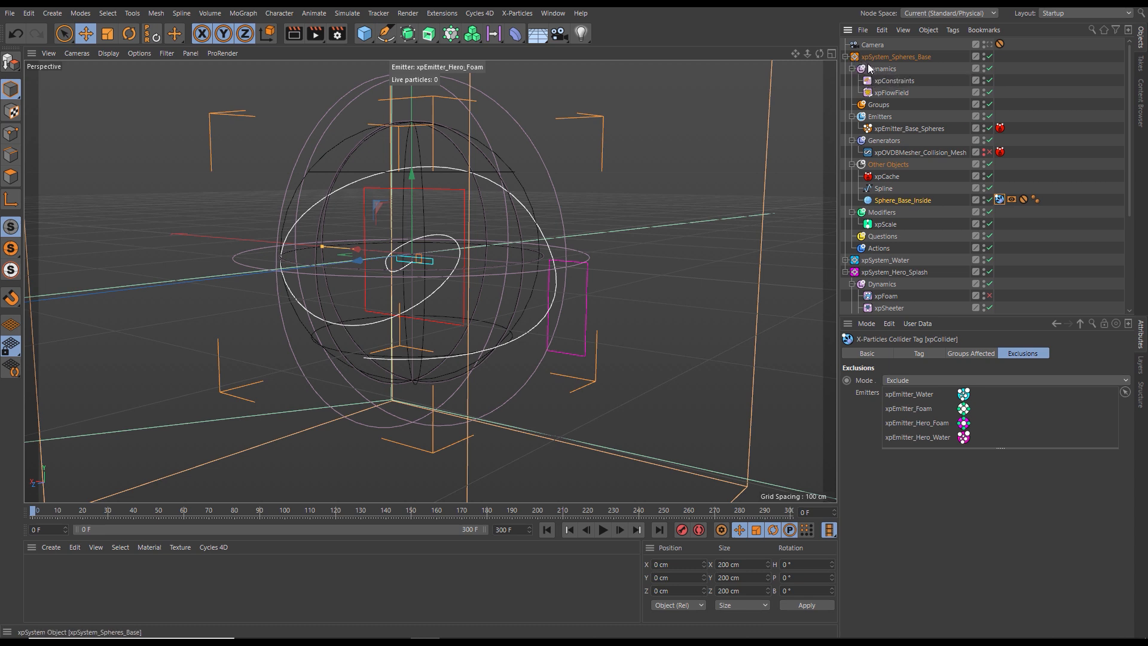
{"action": "left_click", "coordinate": [989, 56]}
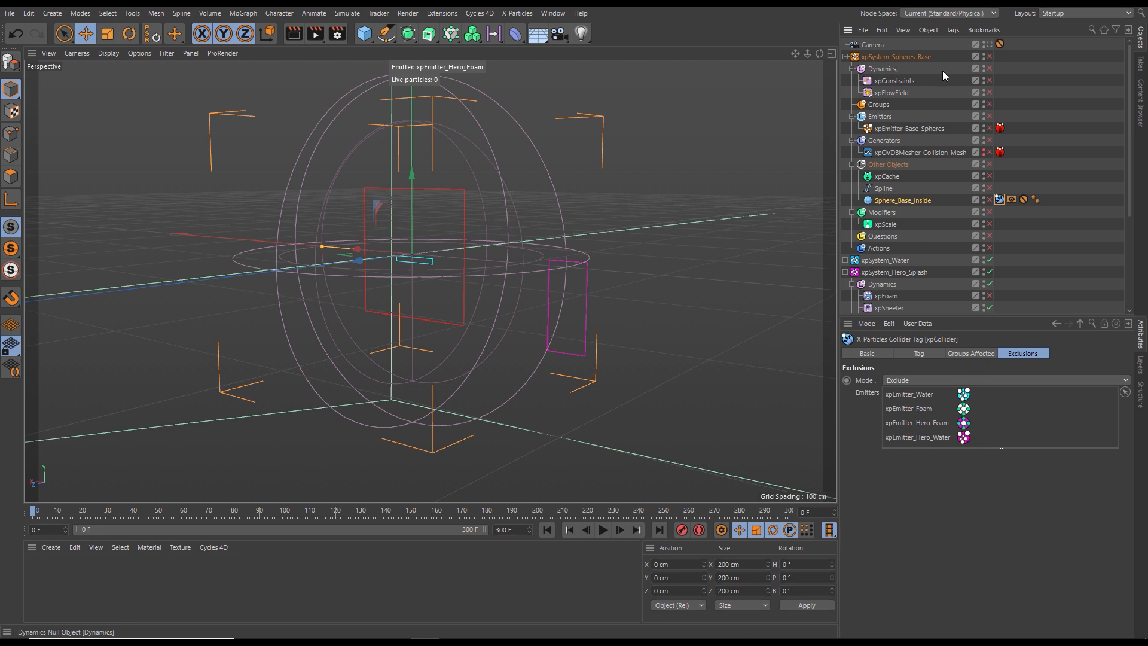
{"action": "left_click", "coordinate": [844, 56]}
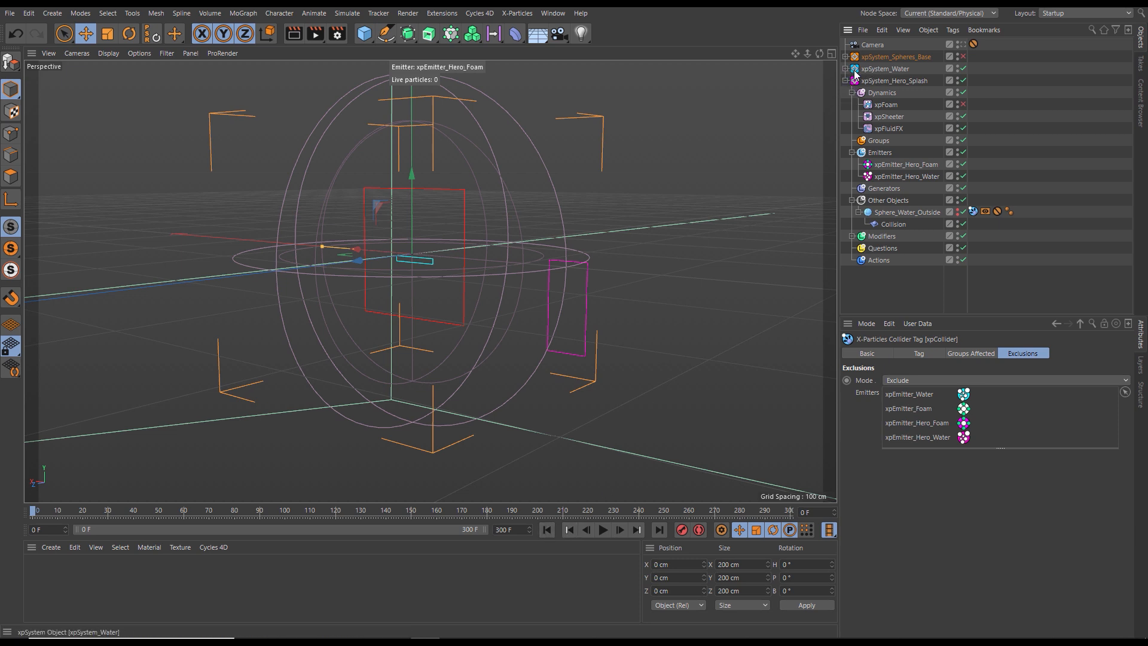
- Play the simulation without the base spheres to check the hero splash against the cached water
{"action": "left_click", "coordinate": [602, 530]}
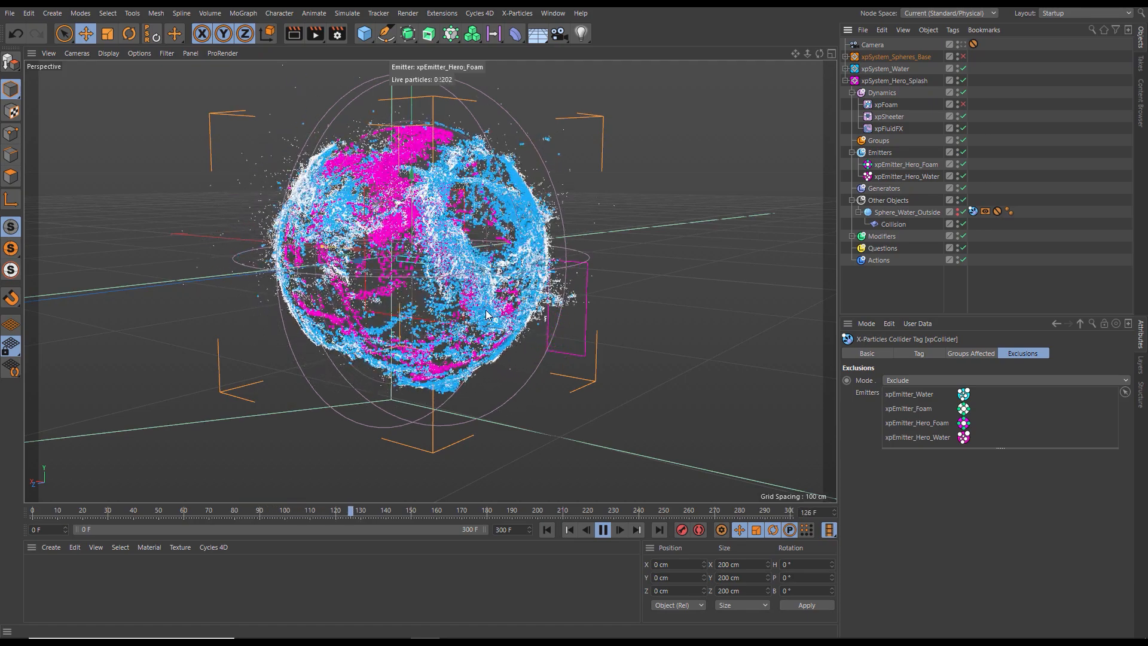
{"action": "left_click", "coordinate": [603, 530]}
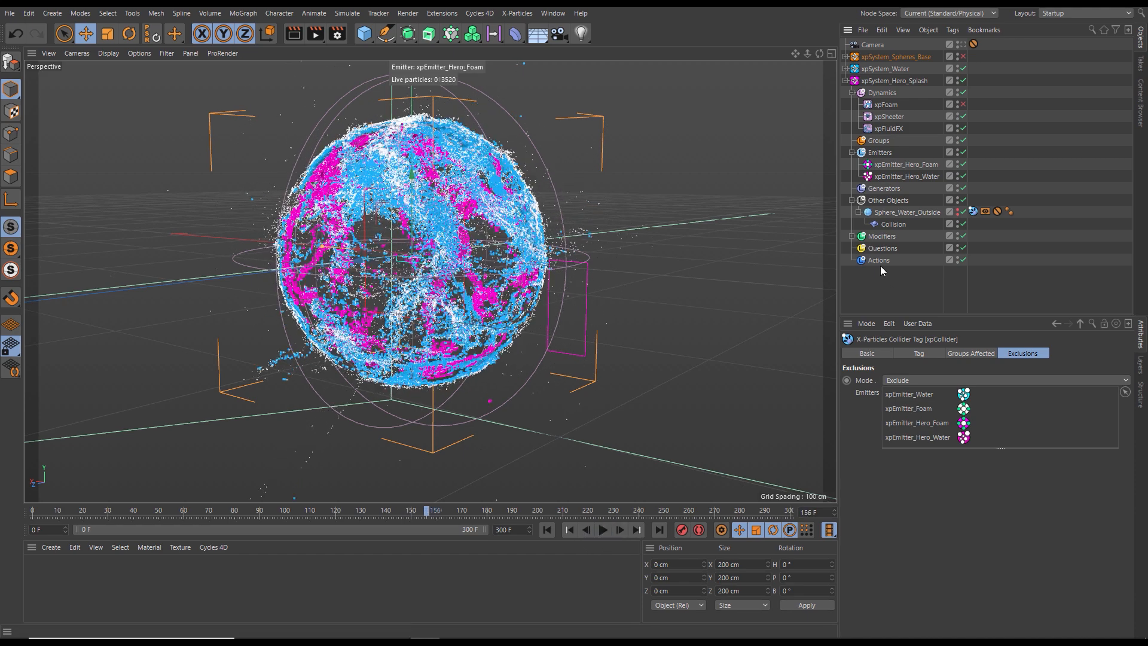
{"action": "left_click", "coordinate": [845, 80]}
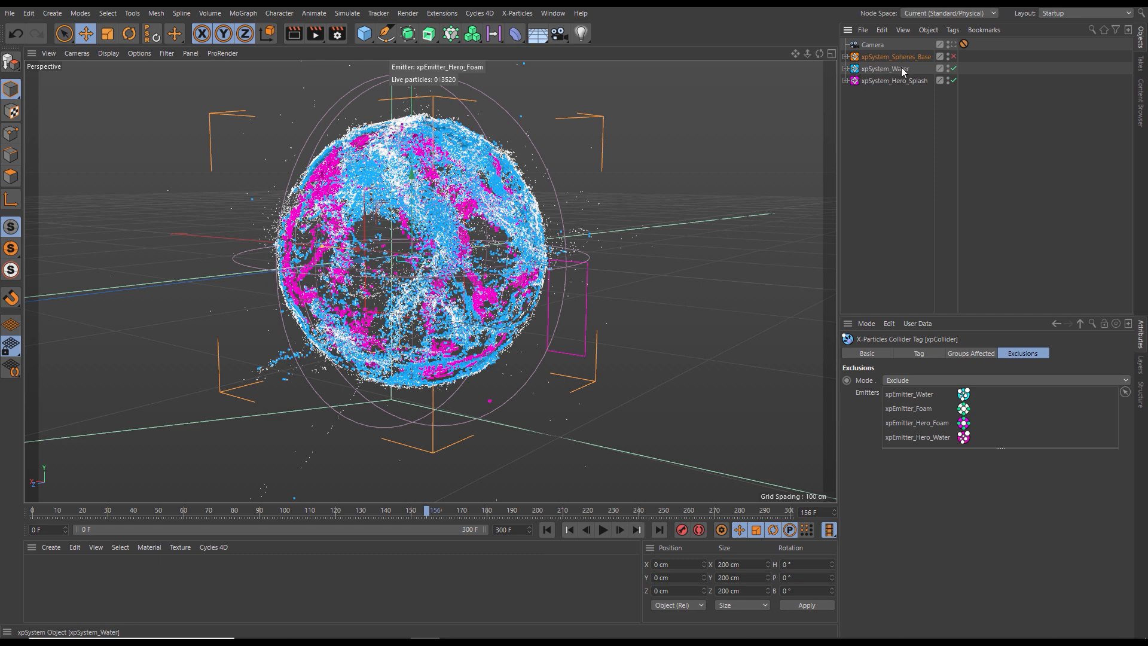
- Disable Sphere_Water_Outside and its Collision object in xpSystem_Water
{"action": "left_click", "coordinate": [844, 69]}
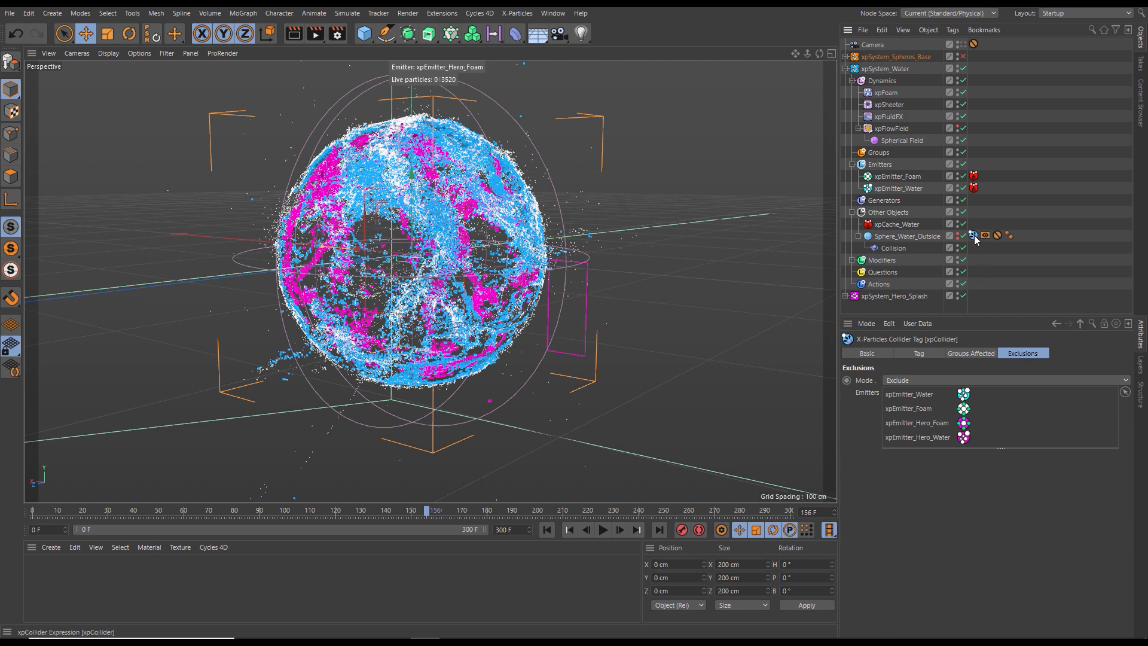
{"action": "left_click", "coordinate": [845, 296]}
{"action": "left_click", "coordinate": [909, 296]}
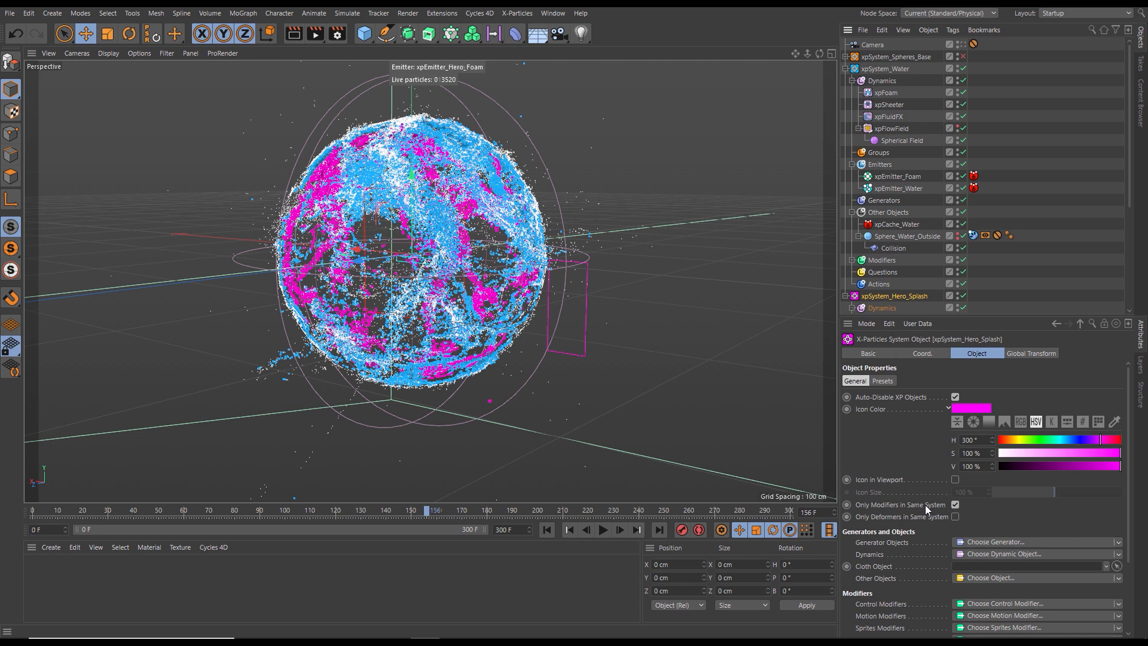
{"action": "left_click", "coordinate": [973, 235]}
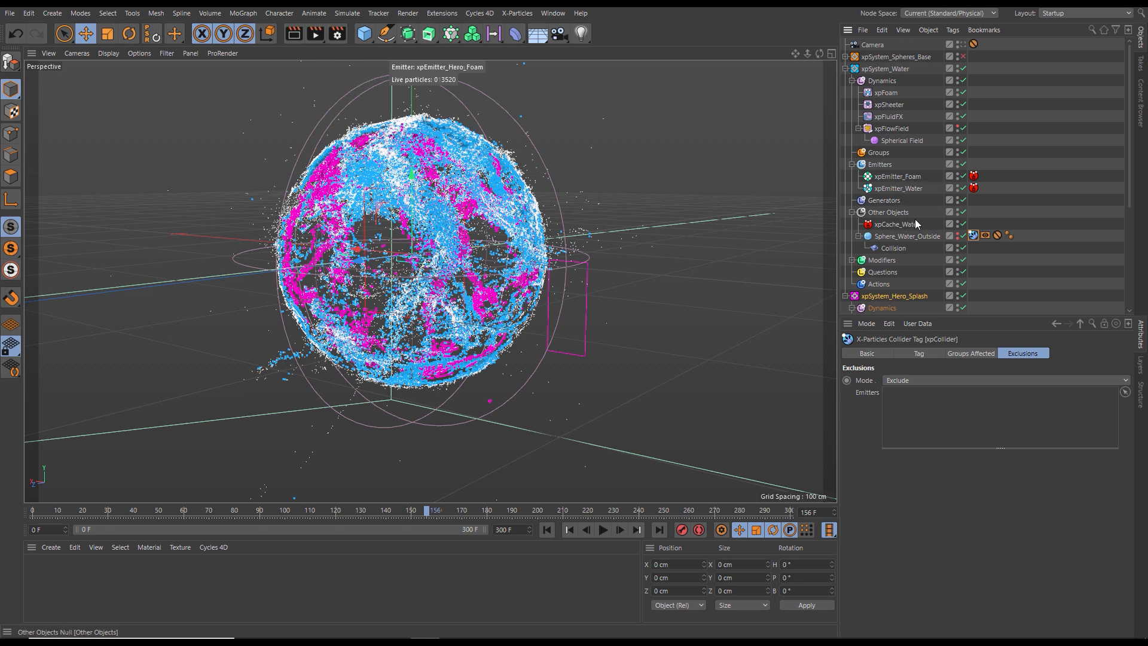
{"action": "left_click", "coordinate": [962, 247]}
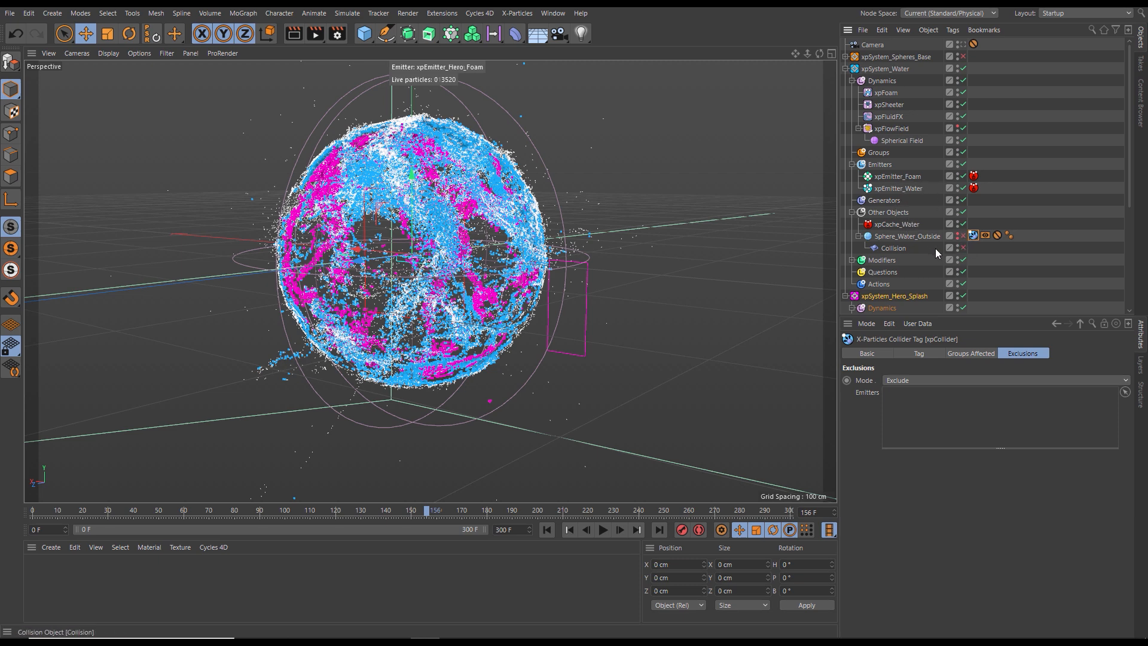
{"action": "left_click", "coordinate": [845, 69]}
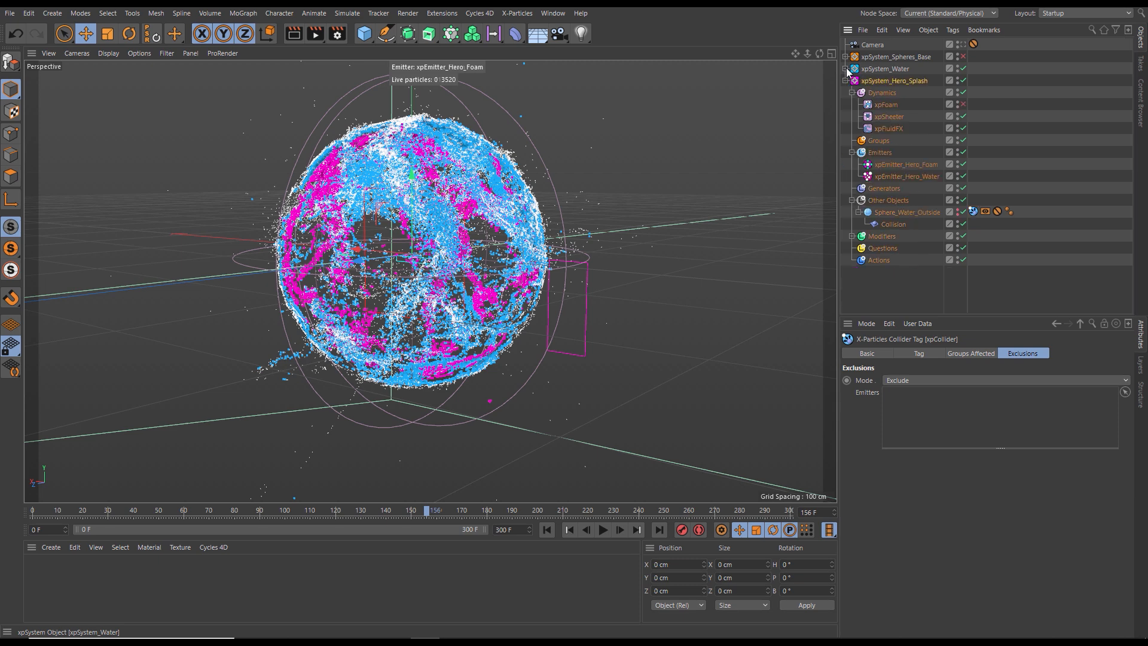
- Replay the simulation from frame 0 and examine the hero splash together with the cached water from another angle
{"action": "left_click", "coordinate": [541, 529]}
{"action": "left_click_drag", "start_coordinate": [420, 275], "coordinate": [488, 275], "text": "alt"}
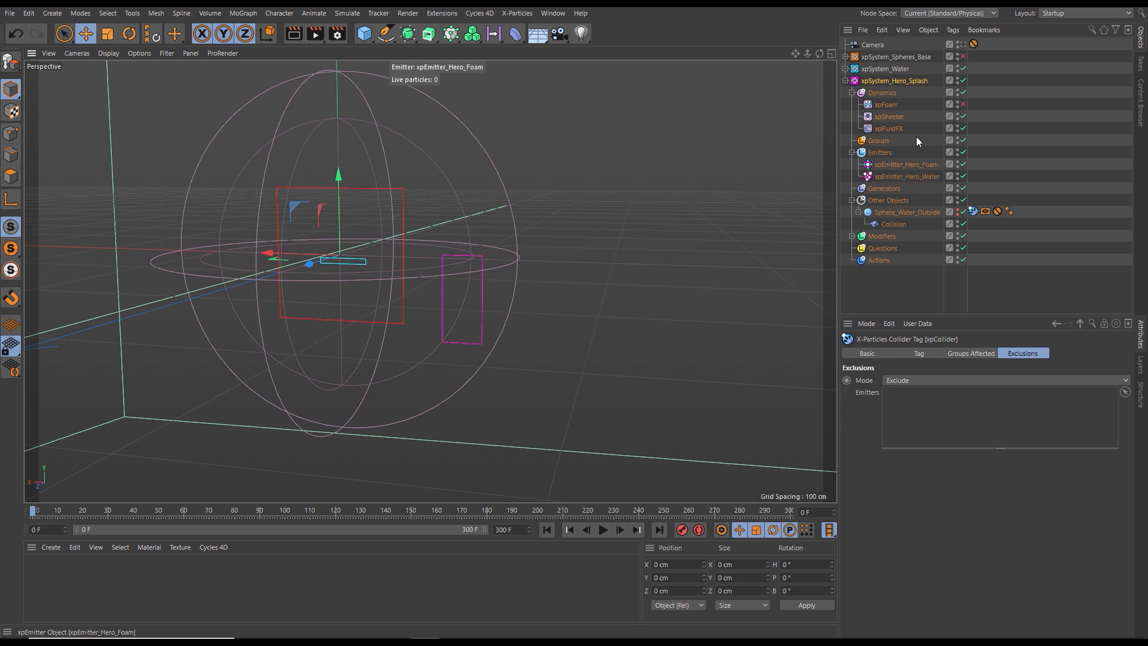
{"action": "left_click", "coordinate": [603, 530]}
{"action": "left_click_drag", "start_coordinate": [421, 311], "coordinate": [556, 276], "text": "alt"}
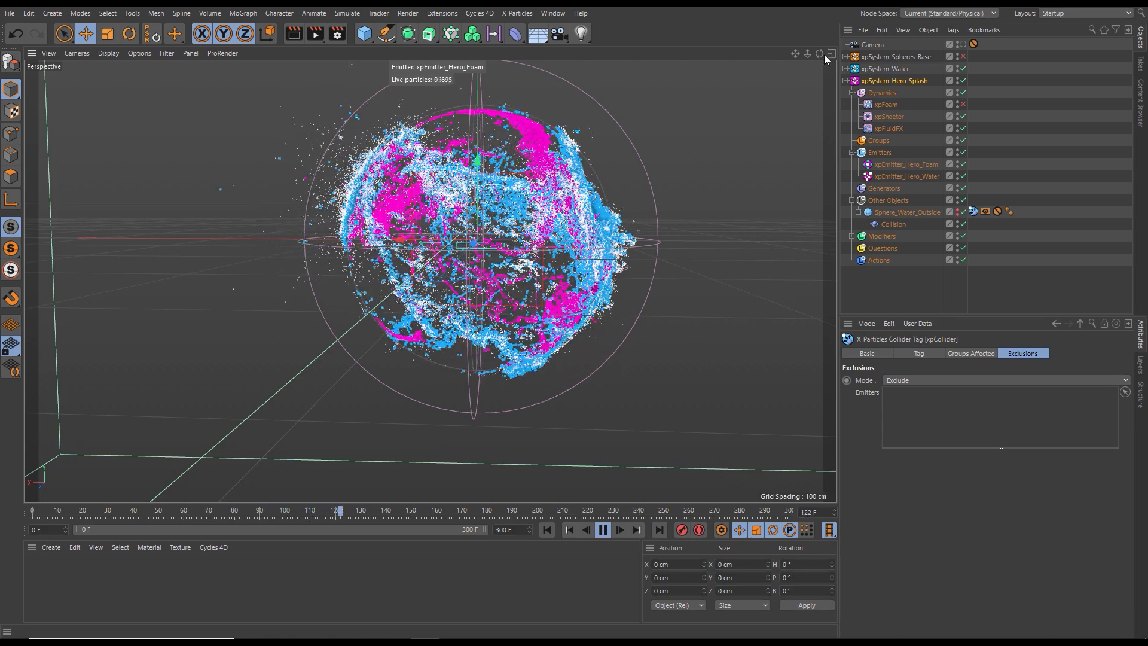
- Disable xpSystem_Water and replay the hero splash alone from the start
{"action": "left_click", "coordinate": [963, 69]}
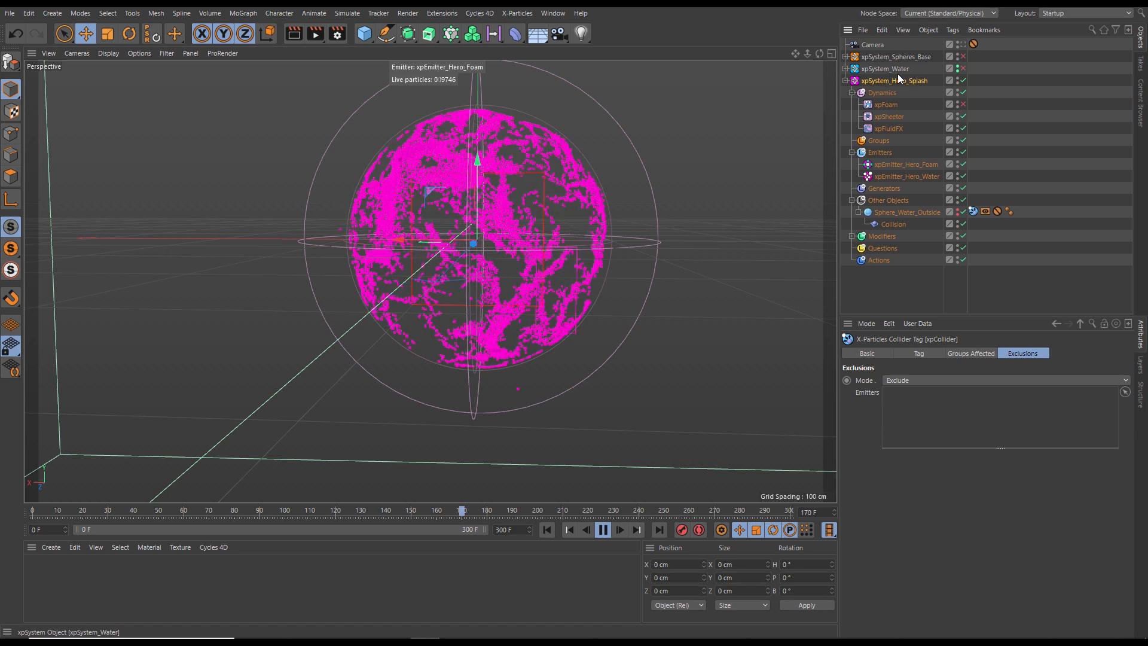
{"action": "left_click", "coordinate": [547, 530]}
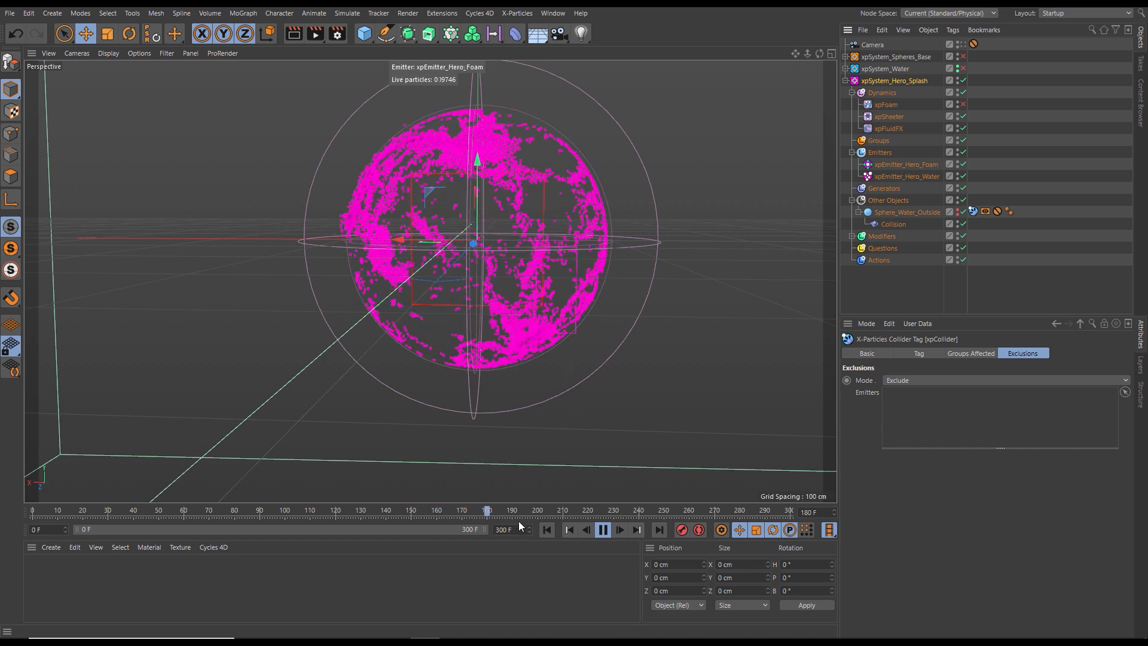
{"action": "left_click", "coordinate": [547, 530]}
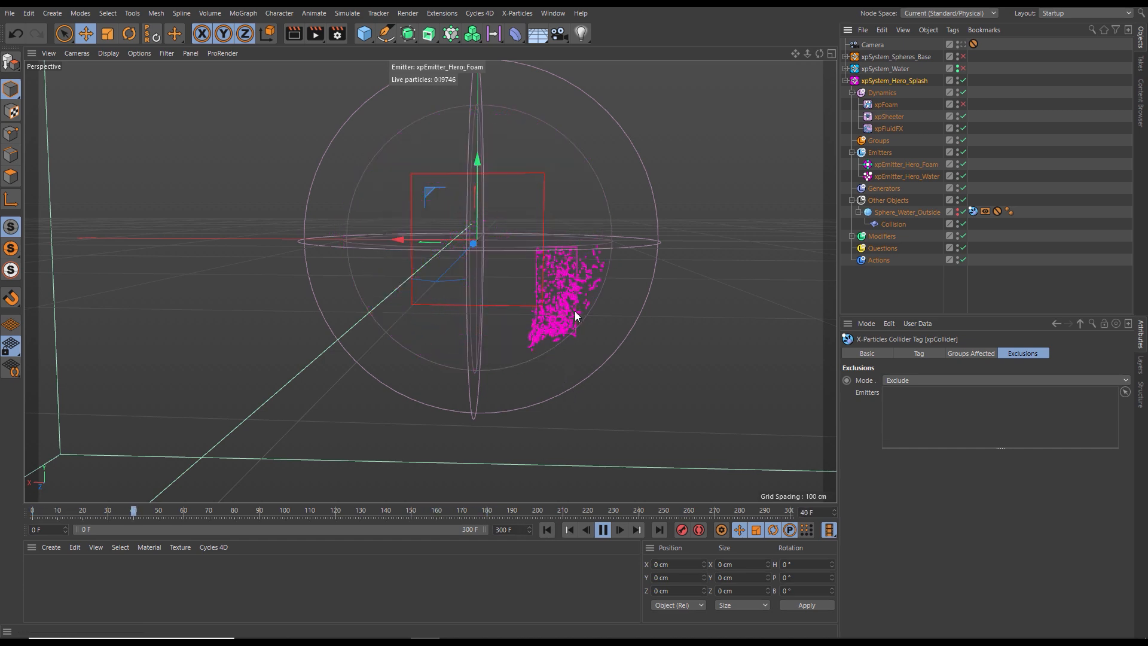
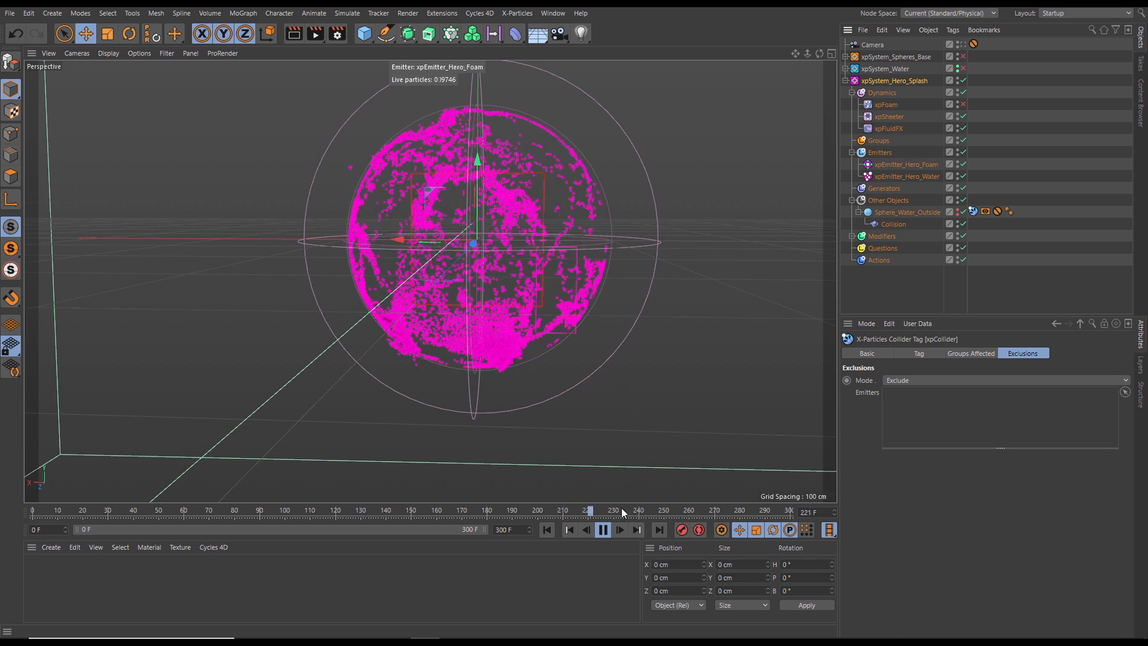
- Replay the hero splash from frame 0, examine how its particles wrap around the sphere, and return to the start
{"action": "left_click", "coordinate": [603, 530]}
{"action": "left_click", "coordinate": [547, 529]}
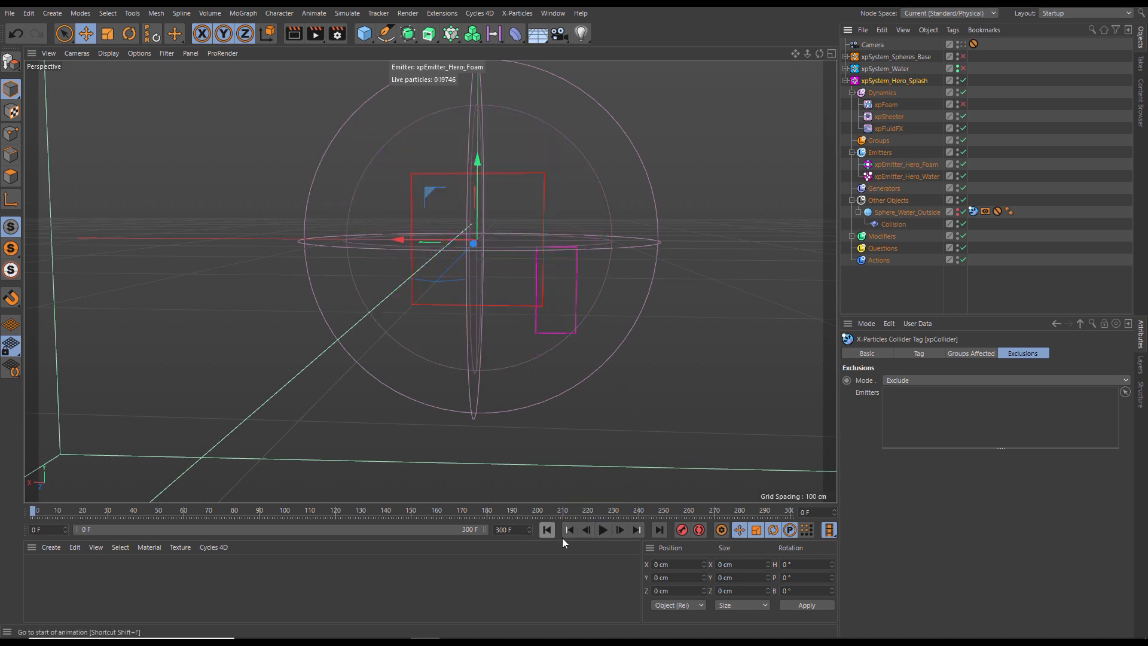
{"action": "left_click", "coordinate": [601, 530]}
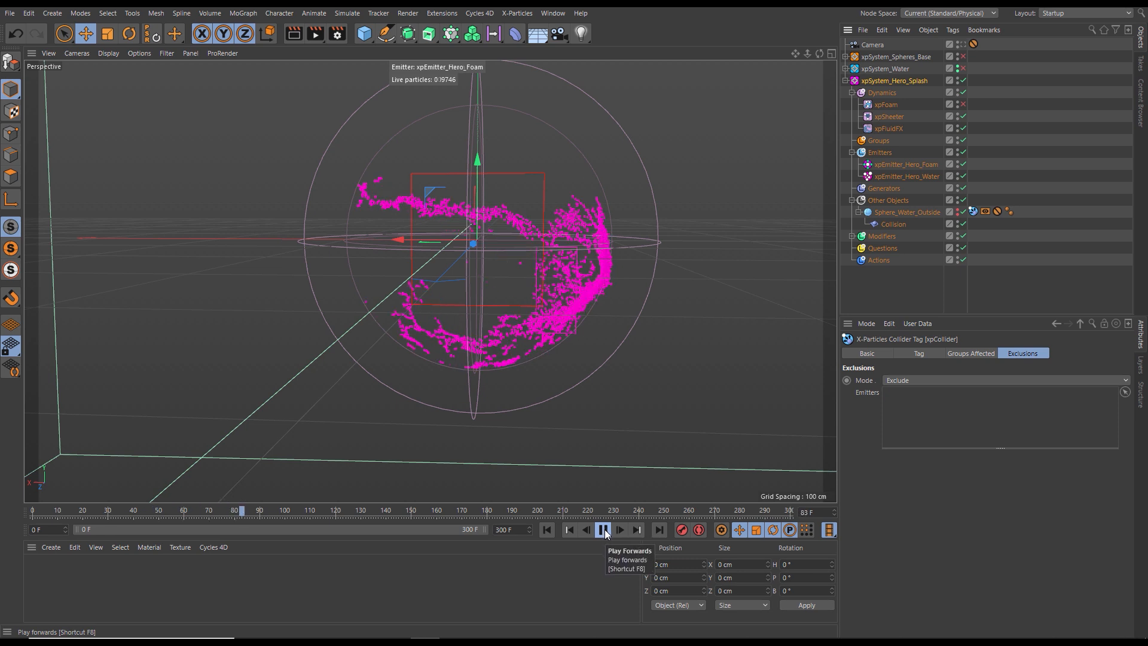
{"action": "left_click", "coordinate": [602, 530]}
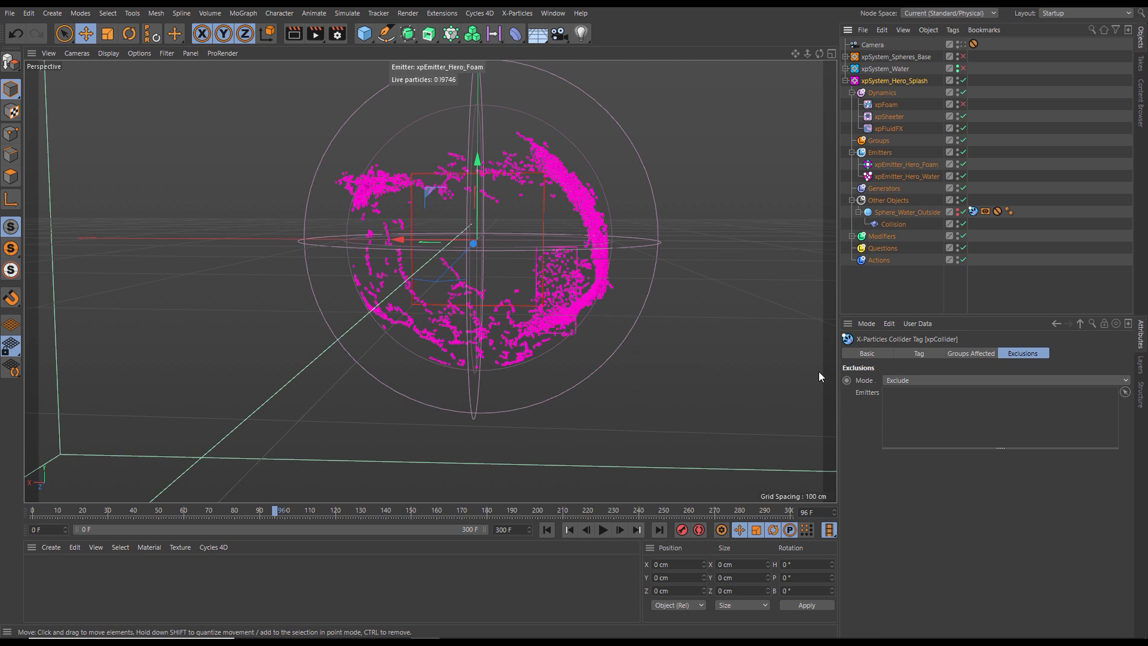
{"action": "left_click", "coordinate": [569, 530]}
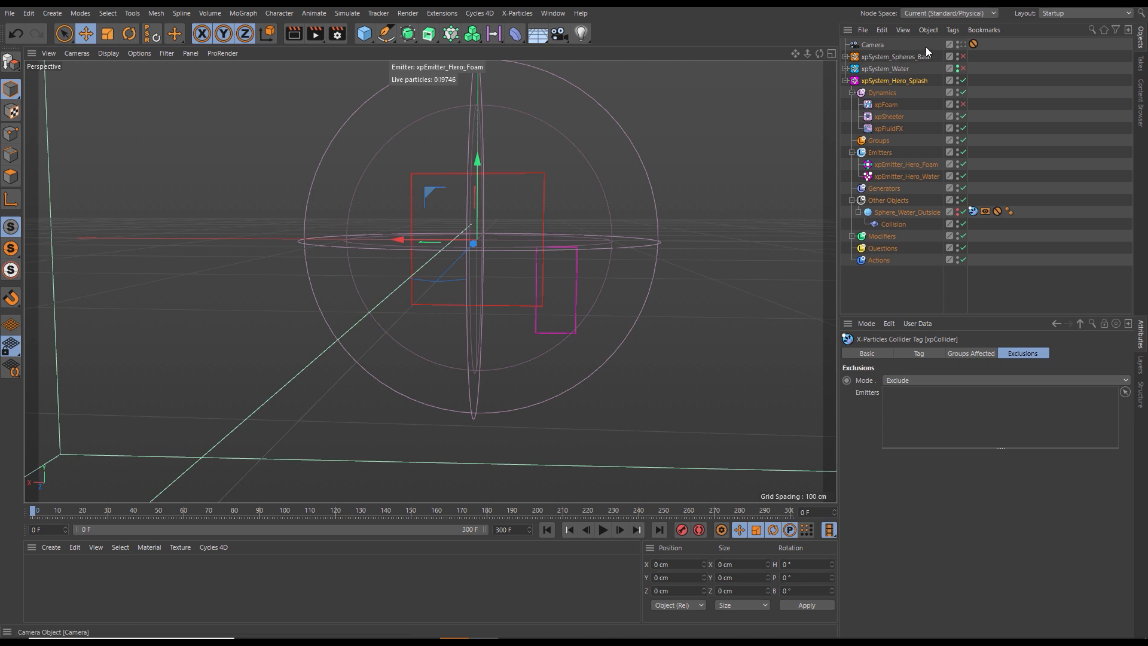
- Maximize the Top view and make the hero splash system's Sphere_Water_Outside visible in it
{"action": "left_click", "coordinate": [752, 186]}
{"action": "middle_click", "coordinate": [754, 188]}
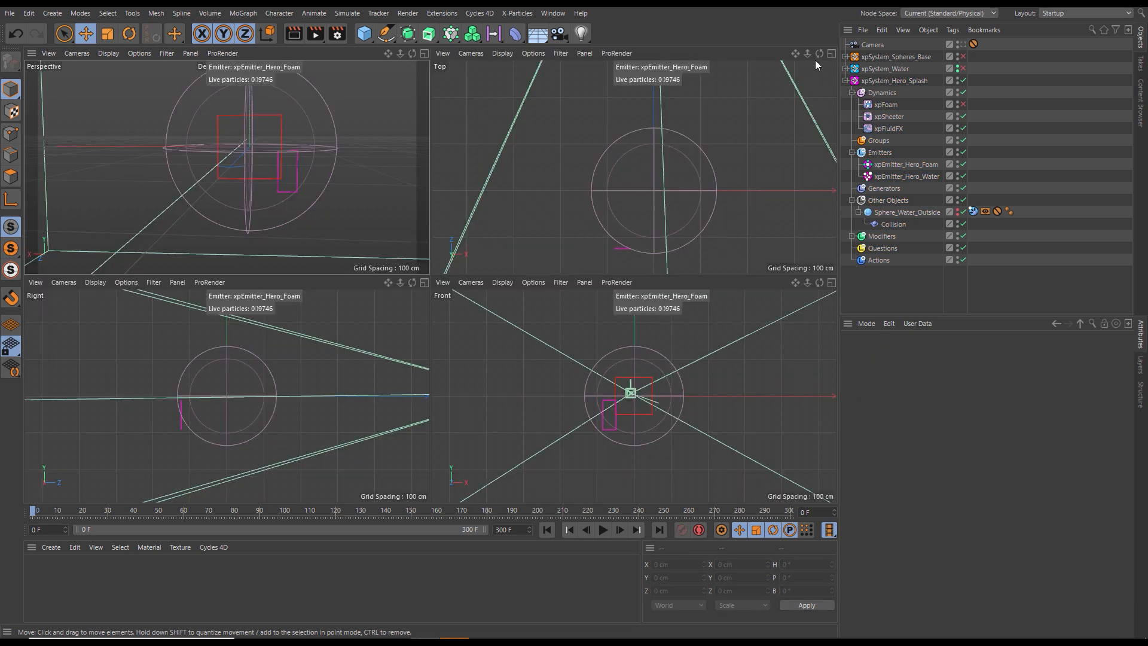
{"action": "left_click", "coordinate": [831, 53]}
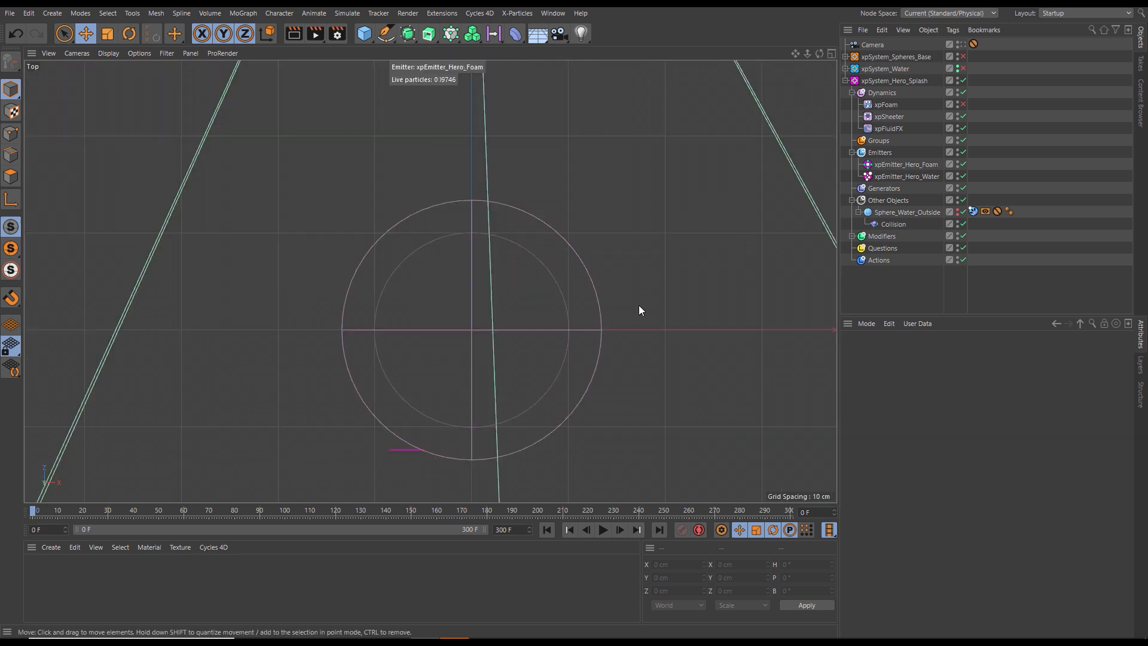
{"action": "middle_click_drag", "start_coordinate": [638, 306], "coordinate": [624, 279], "text": "alt"}
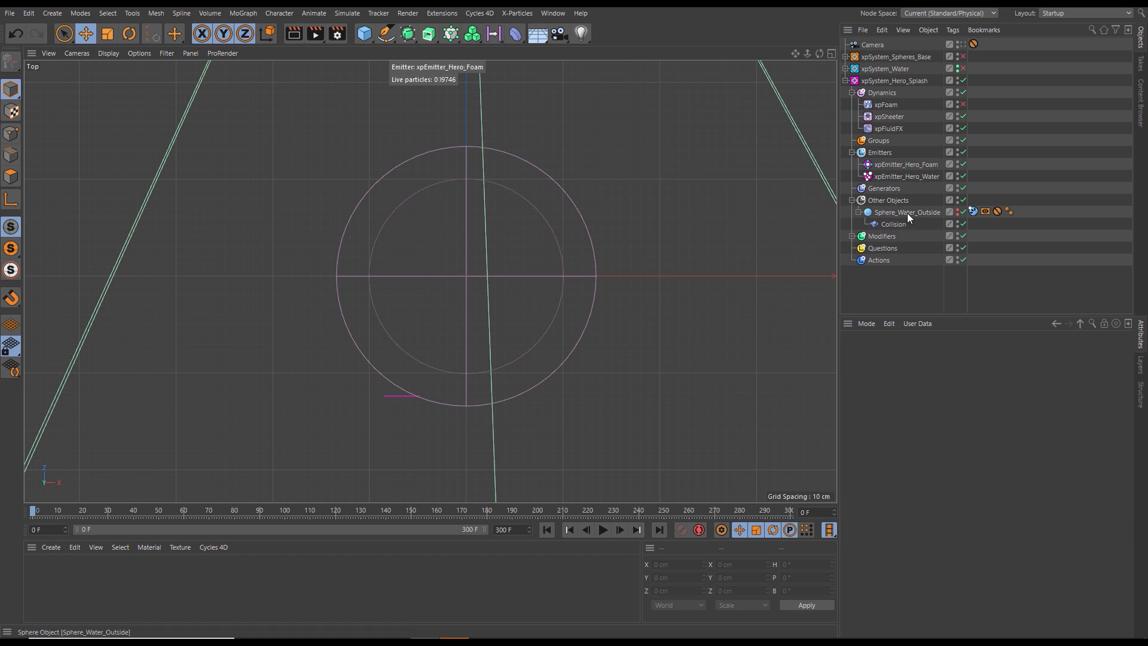
{"action": "left_click", "coordinate": [957, 210]}
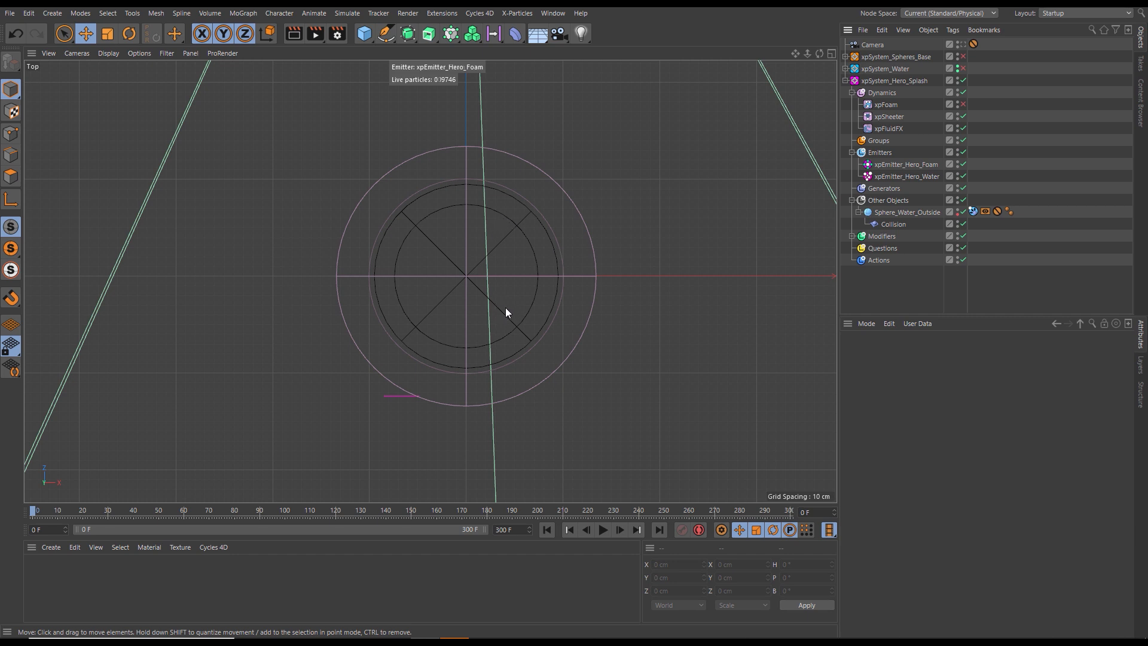
- Draw a three-point Bezier spline with the Spline Pen, curving from the water emitter around the outside of the sphere
{"action": "left_click", "coordinate": [387, 35]}
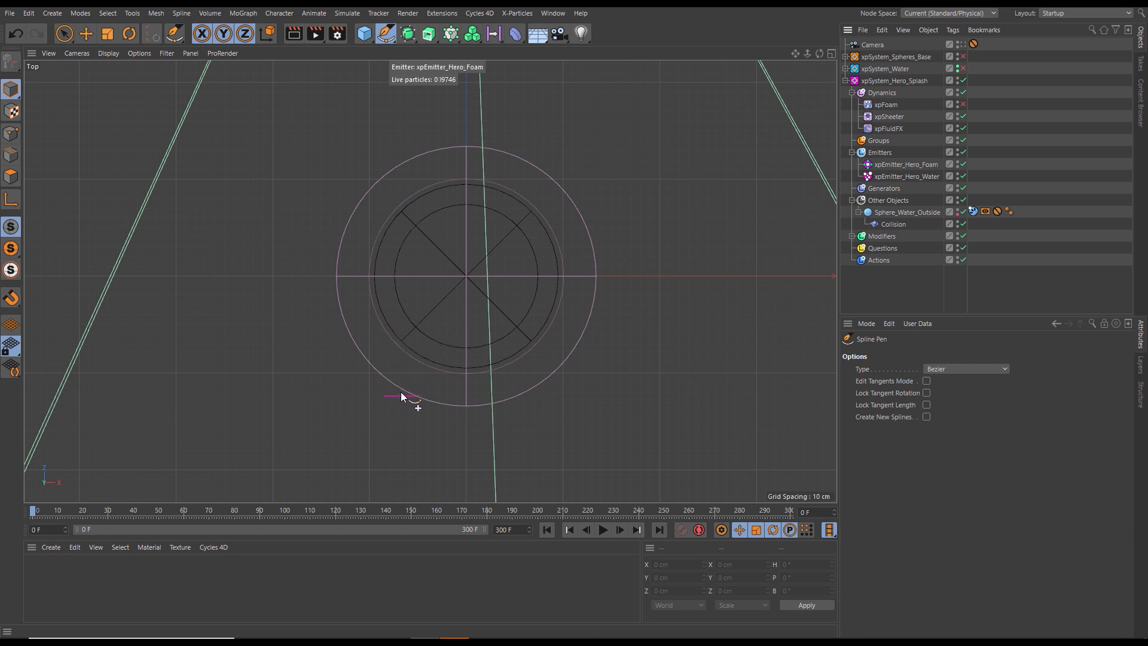
{"action": "left_click_drag", "start_coordinate": [388, 378], "coordinate": [367, 336]}
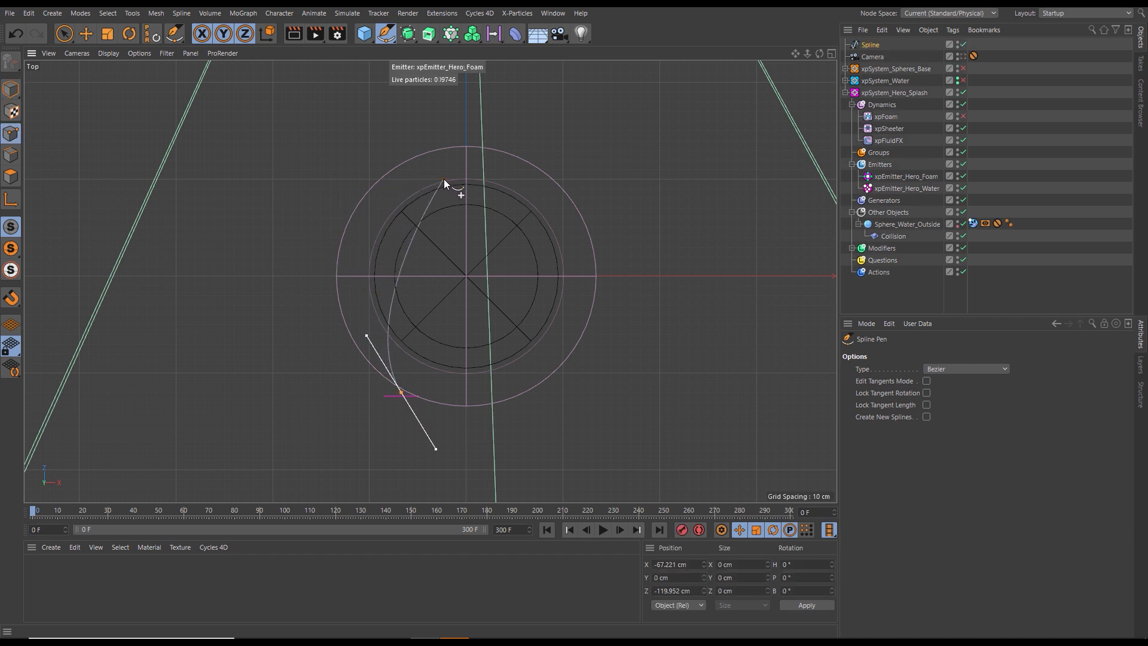
{"action": "left_click_drag", "start_coordinate": [446, 178], "coordinate": [540, 161]}
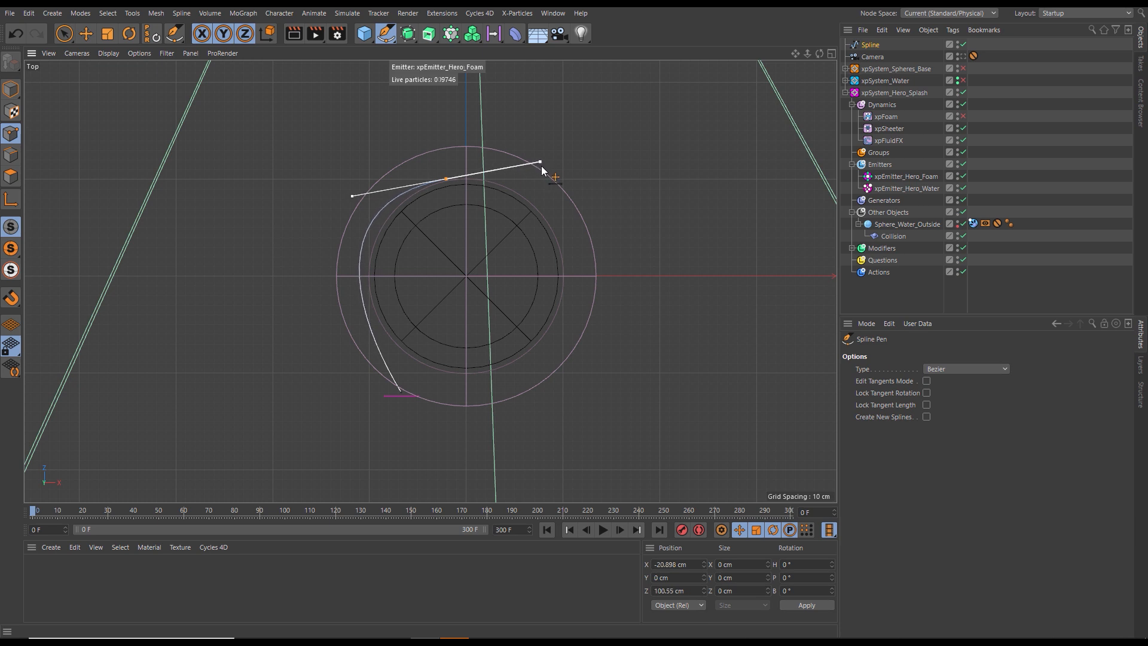
{"action": "left_click_drag", "start_coordinate": [570, 284], "coordinate": [575, 321]}
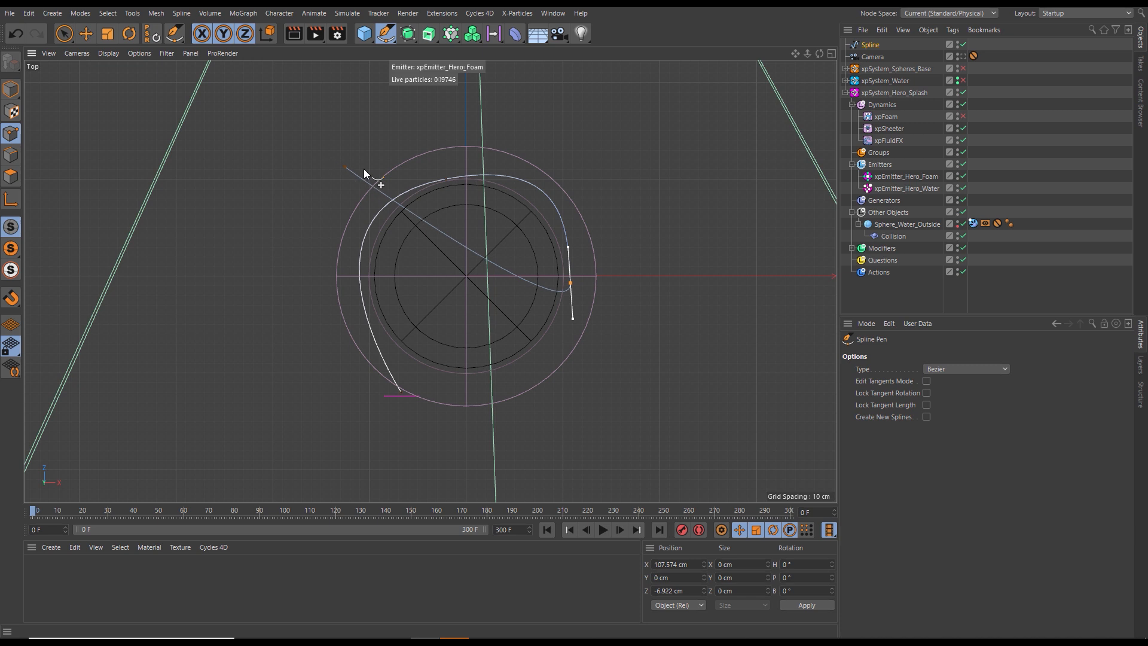
- Shorten both tangents of the spline's middle point so the curve follows the sphere more closely
{"action": "left_click", "coordinate": [445, 179]}
{"action": "left_click_drag", "start_coordinate": [540, 162], "coordinate": [511, 166]}
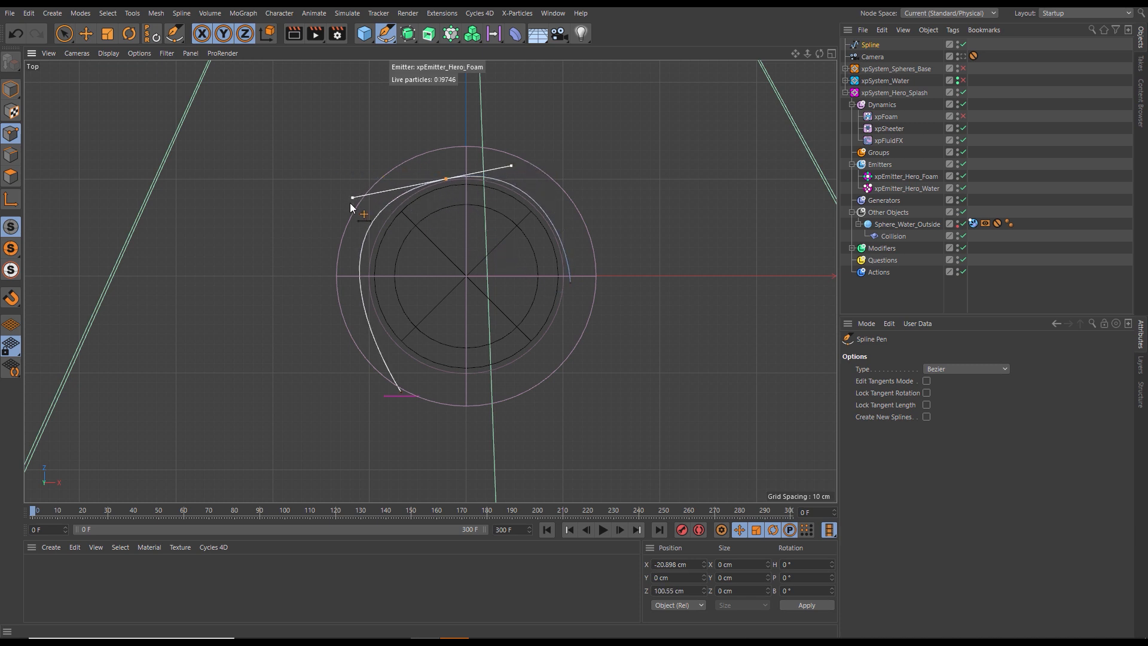
{"action": "left_click_drag", "start_coordinate": [352, 198], "coordinate": [369, 195]}
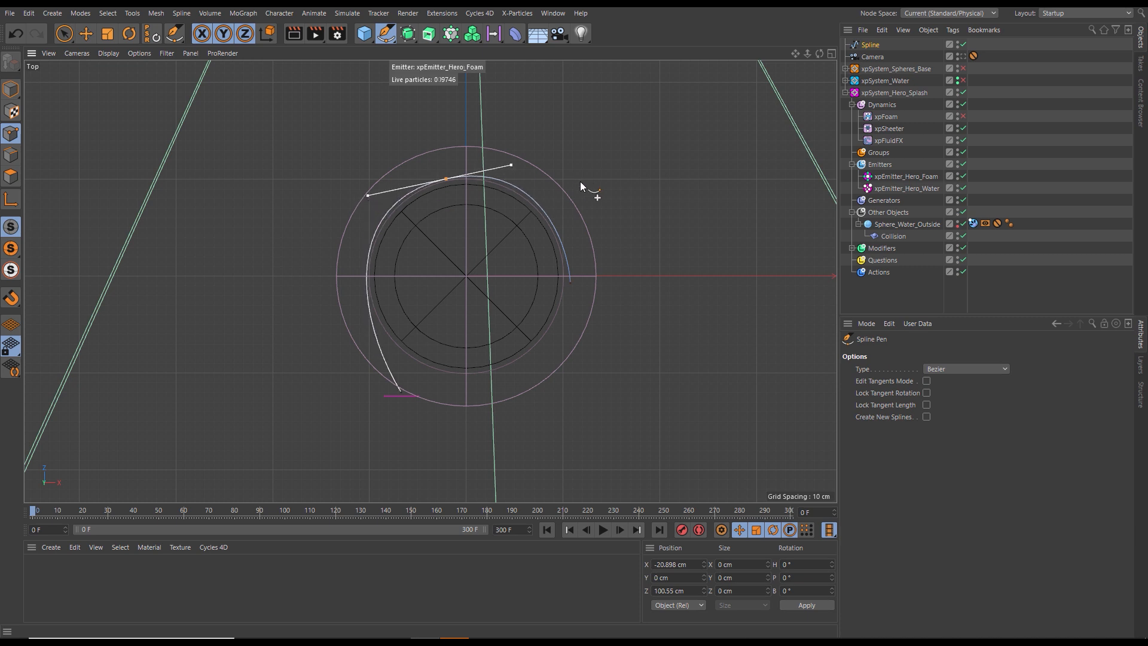
{"action": "left_click", "coordinate": [870, 44]}
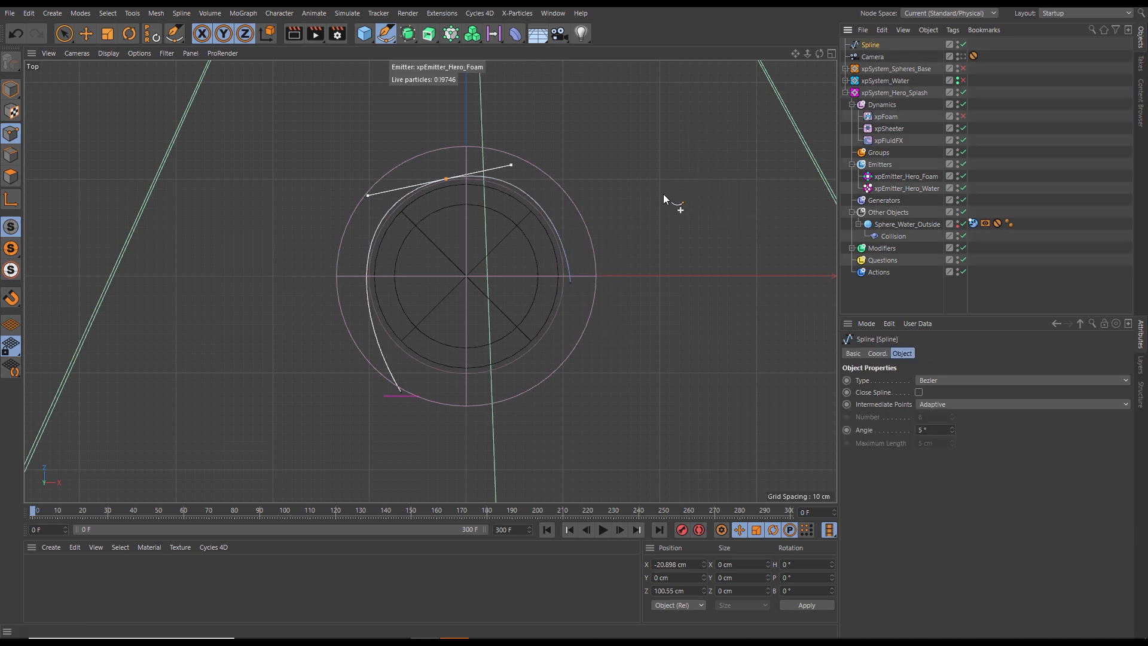
- In the perspective view, lower the spline's start point toward the water emitter, to about Y -59 cm
{"action": "key", "text": "F1"}
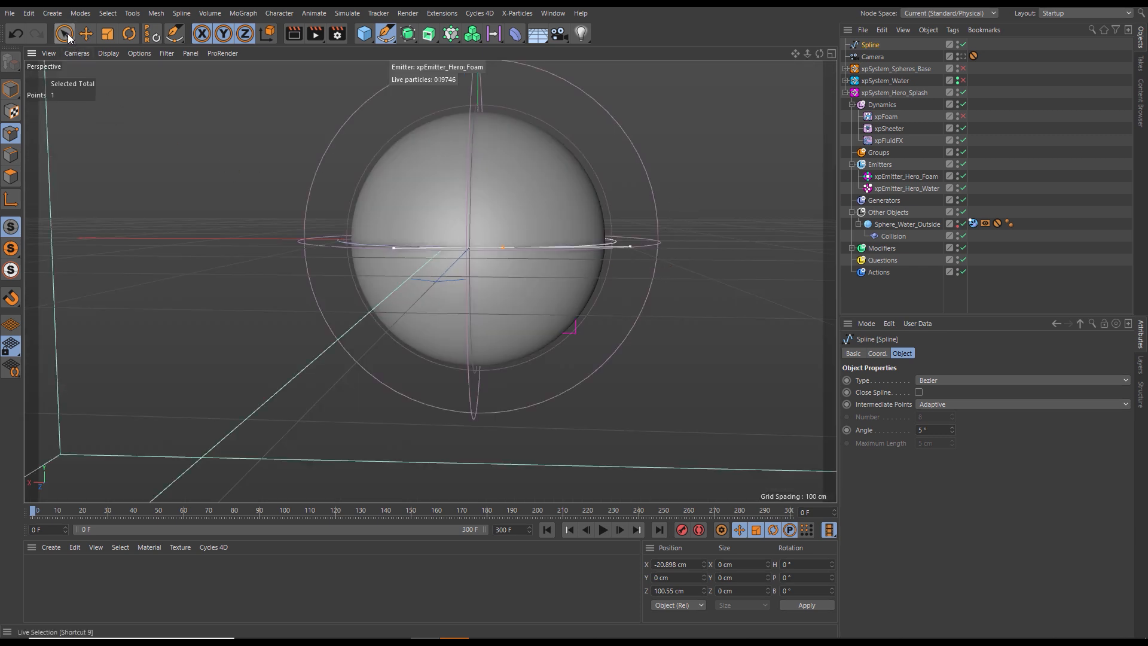
{"action": "left_click", "coordinate": [87, 34]}
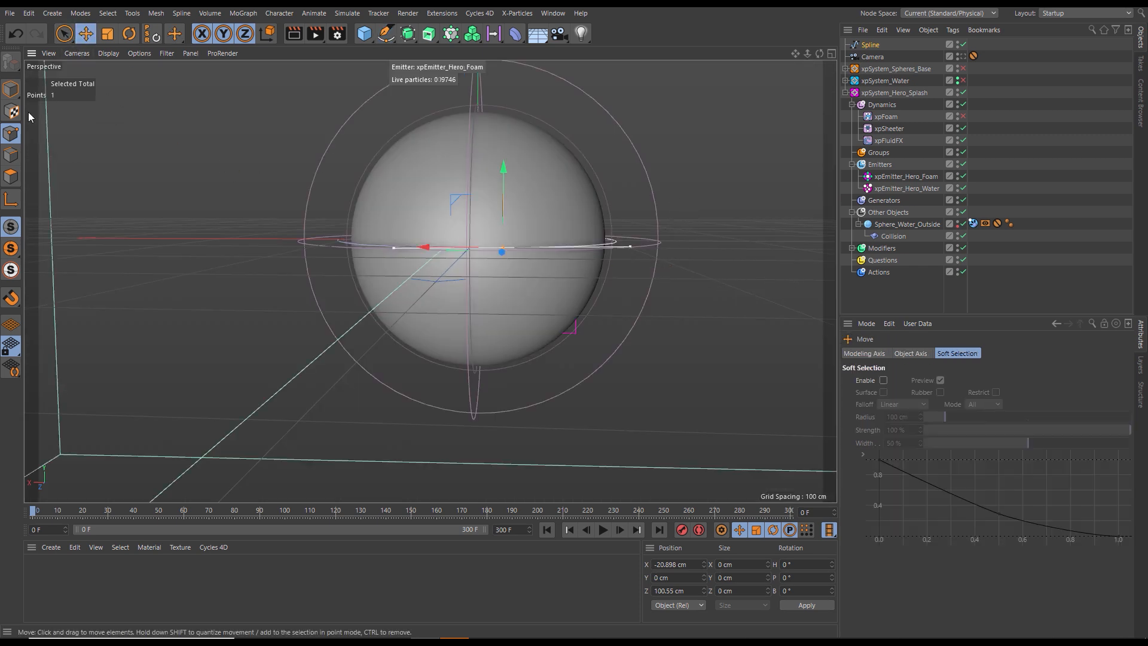
{"action": "left_click", "coordinate": [11, 89]}
{"action": "left_click_drag", "start_coordinate": [668, 237], "coordinate": [592, 242], "text": "alt"}
{"action": "left_click", "coordinate": [10, 133]}
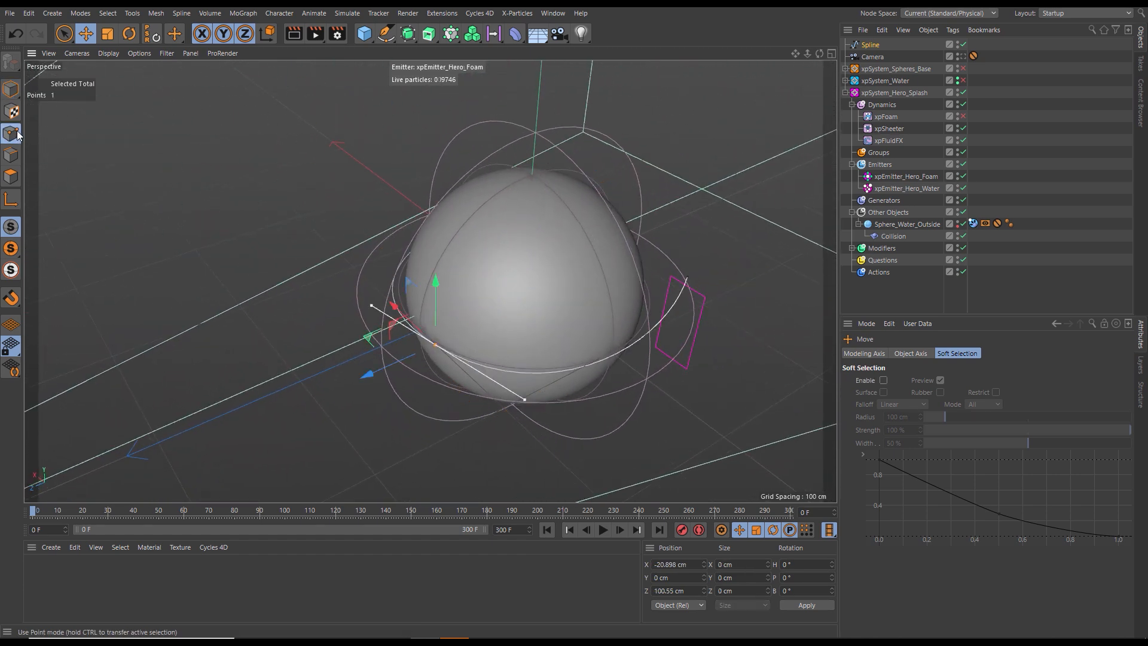
{"action": "left_click_drag", "start_coordinate": [623, 319], "coordinate": [627, 264], "text": "alt"}
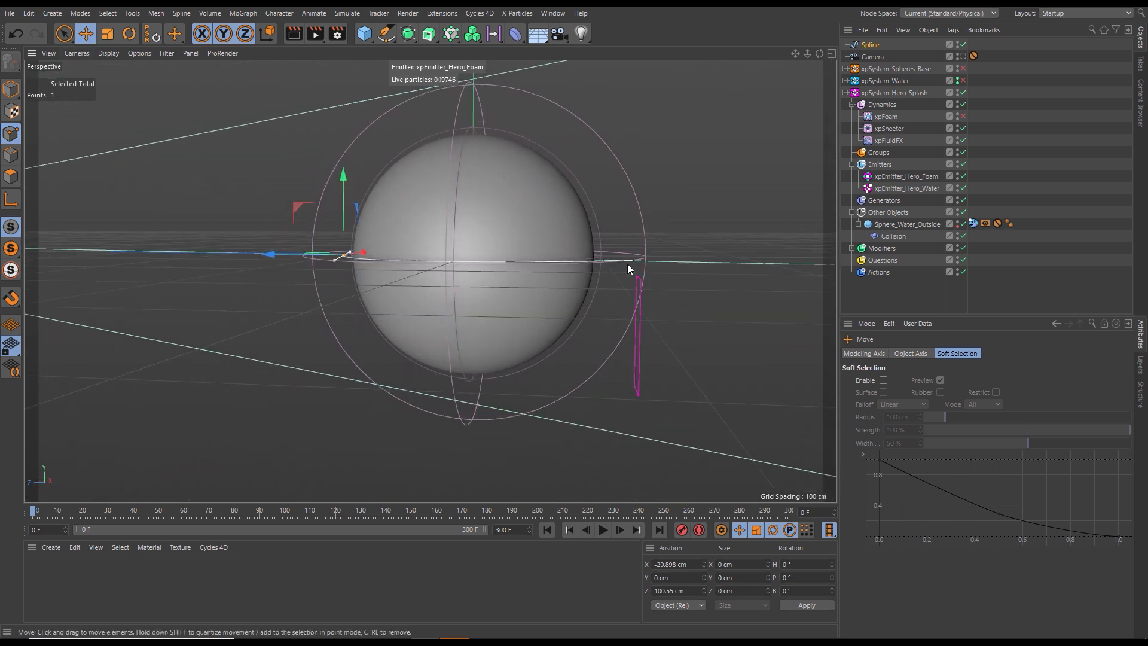
{"action": "left_click", "coordinate": [633, 260]}
{"action": "left_click_drag", "start_coordinate": [634, 185], "coordinate": [606, 363]}
{"action": "left_click_drag", "start_coordinate": [510, 346], "coordinate": [569, 352], "text": "alt"}
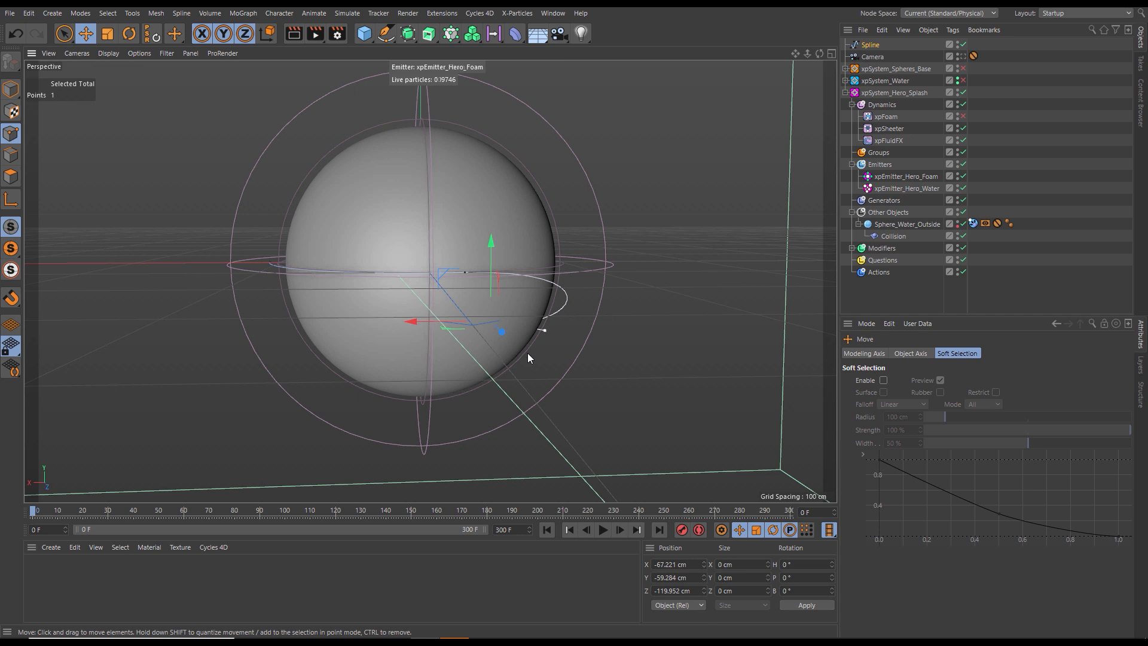
- Lower the spline's middle point behind the sphere to about Y -13 cm
{"action": "mouse_move", "coordinate": [596, 330]}
{"action": "left_mouse_down", "text": "alt"}
{"action": "mouse_move", "coordinate": [489, 320]}
{"action": "mouse_move", "coordinate": [589, 343]}
{"action": "left_mouse_up", "text": "alt"}
{"action": "left_click_drag", "start_coordinate": [591, 261], "coordinate": [590, 263]}
{"action": "left_click_drag", "start_coordinate": [541, 342], "coordinate": [421, 261], "text": "alt"}
{"action": "left_click", "coordinate": [421, 261]}
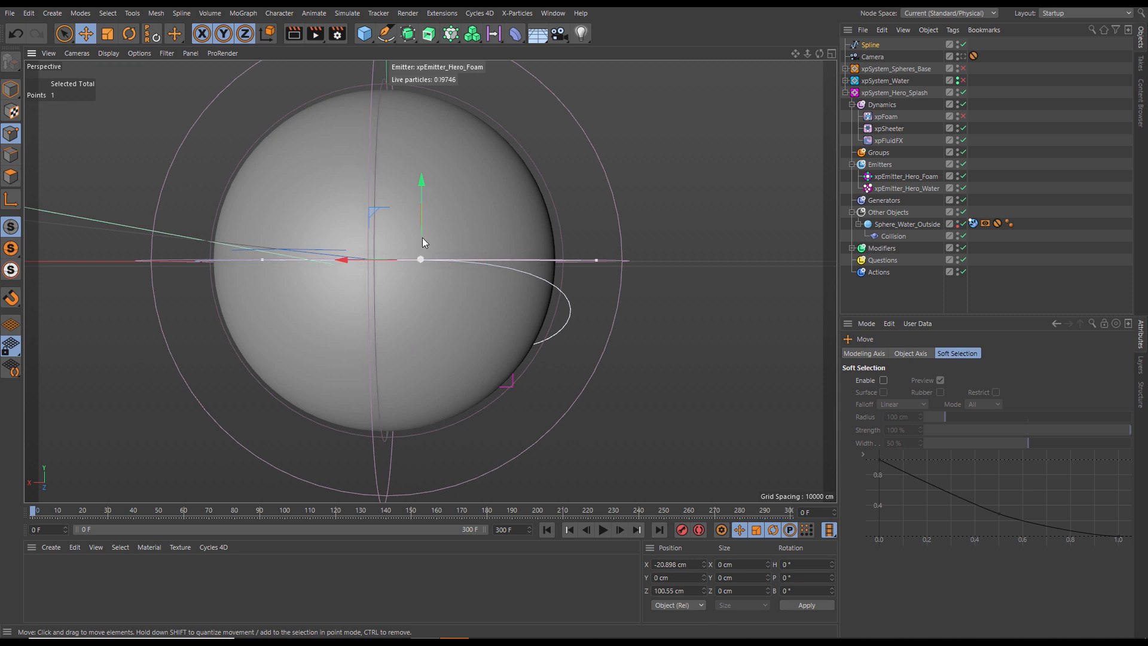
{"action": "left_click_drag", "start_coordinate": [424, 189], "coordinate": [407, 214]}
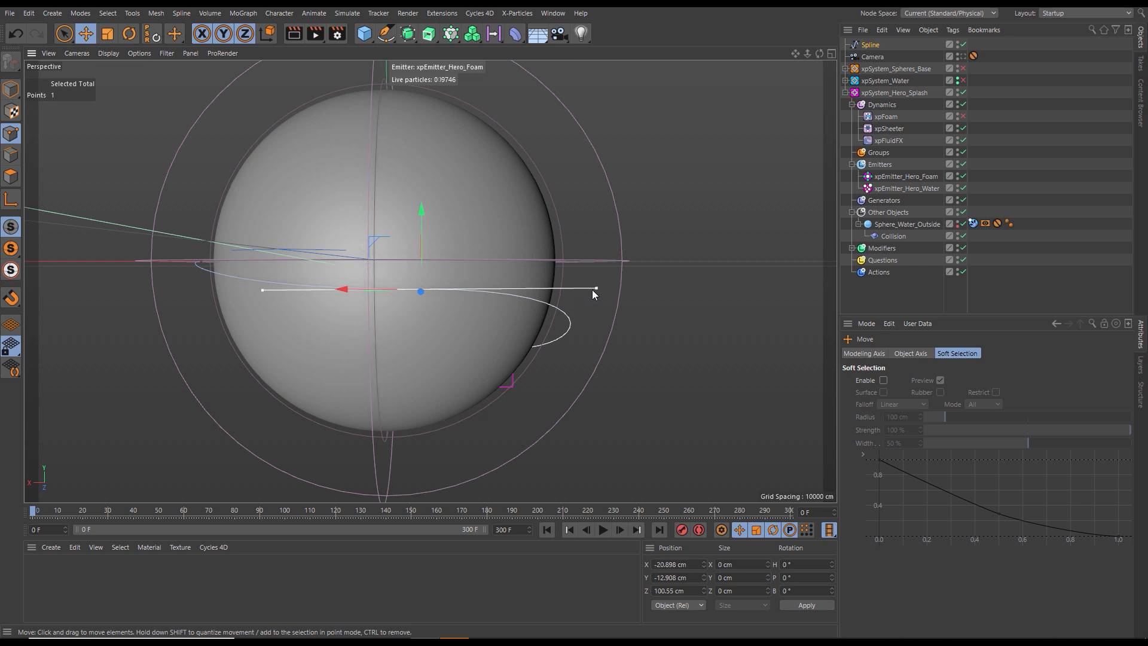
- Tilt the middle point's tangent down toward the start point and raise the spline's end point well above the sphere's equator
{"action": "left_click_drag", "start_coordinate": [595, 289], "coordinate": [336, 323]}
{"action": "left_click_drag", "start_coordinate": [128, 255], "coordinate": [147, 79]}
{"action": "left_click_drag", "start_coordinate": [352, 315], "coordinate": [382, 308], "text": "alt"}
- Smooth the middle point by raising its tangent toward the end point, shift it to about X -3.4 cm, and return to model mode
{"action": "left_click", "coordinate": [438, 296]}
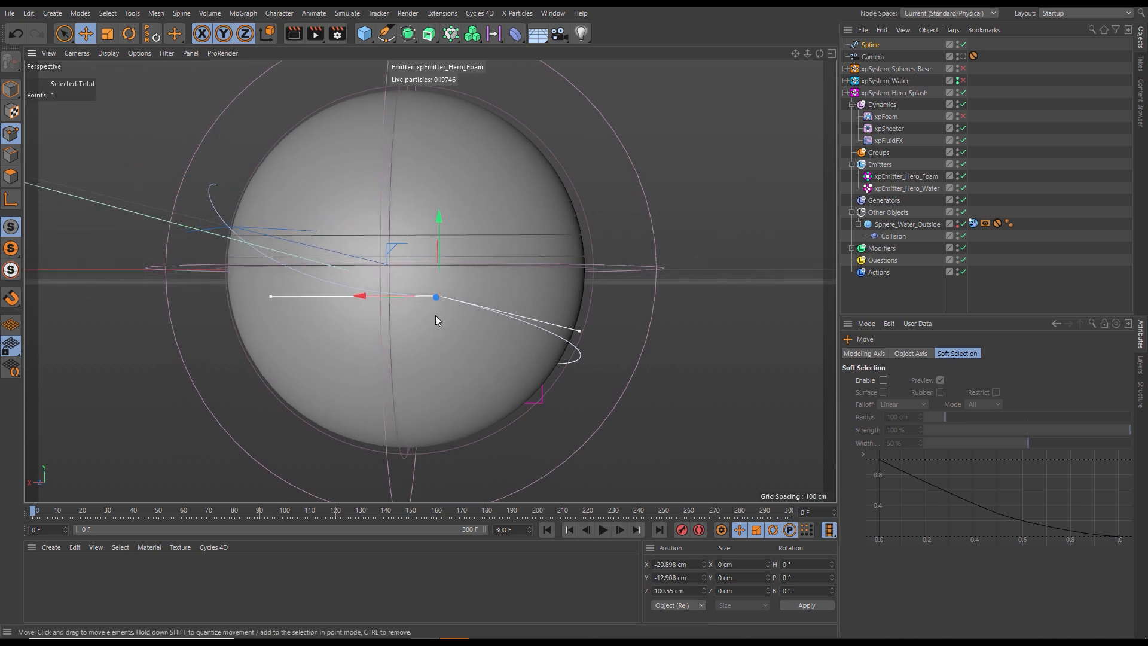
{"action": "left_click_drag", "start_coordinate": [272, 296], "coordinate": [279, 273]}
{"action": "left_click_drag", "start_coordinate": [366, 296], "coordinate": [322, 298]}
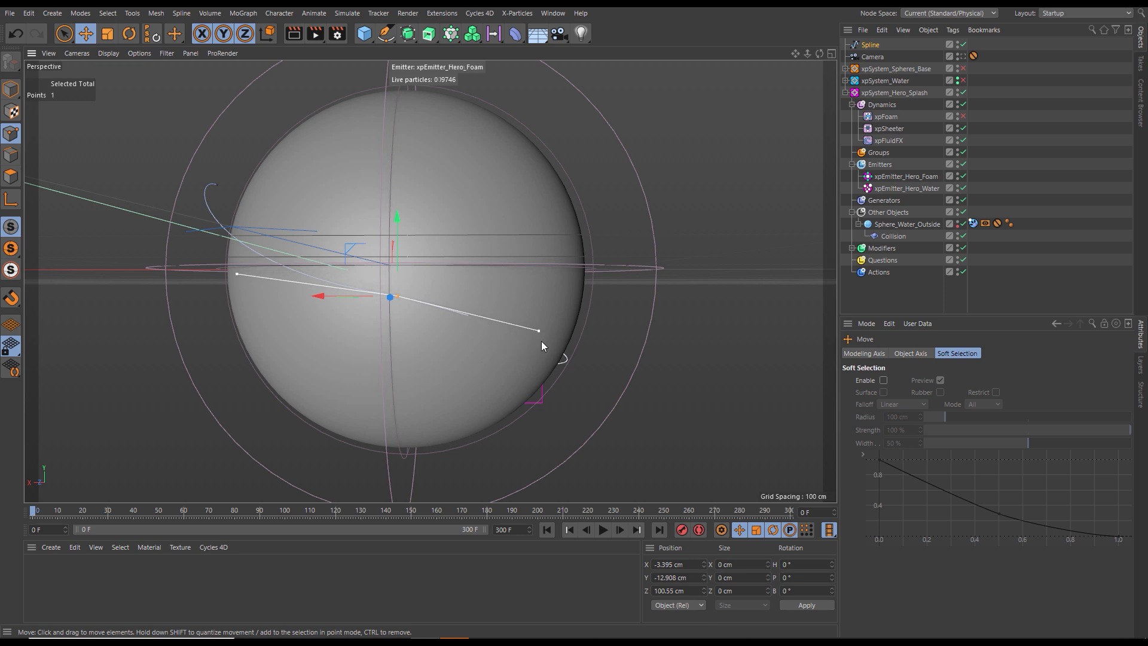
{"action": "left_click_drag", "start_coordinate": [539, 331], "coordinate": [579, 329]}
{"action": "left_click_drag", "start_coordinate": [509, 351], "coordinate": [481, 349], "text": "alt"}
{"action": "scroll", "coordinate": [470, 359], "scroll_direction": "down", "scroll_amount": 3}
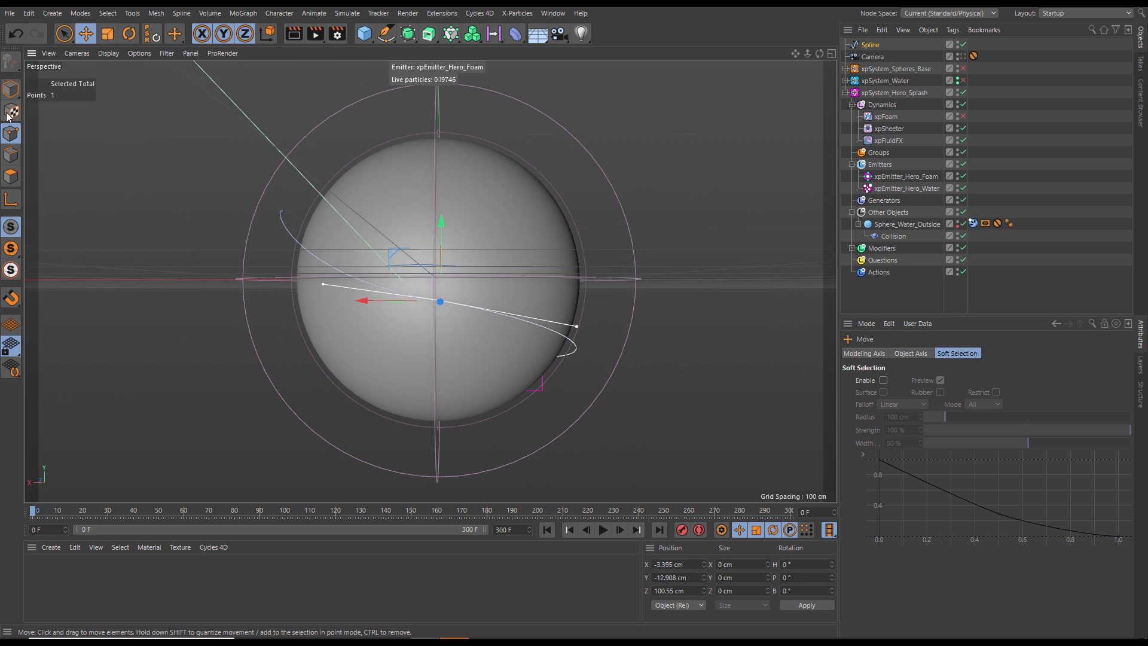
{"action": "left_click", "coordinate": [10, 89]}
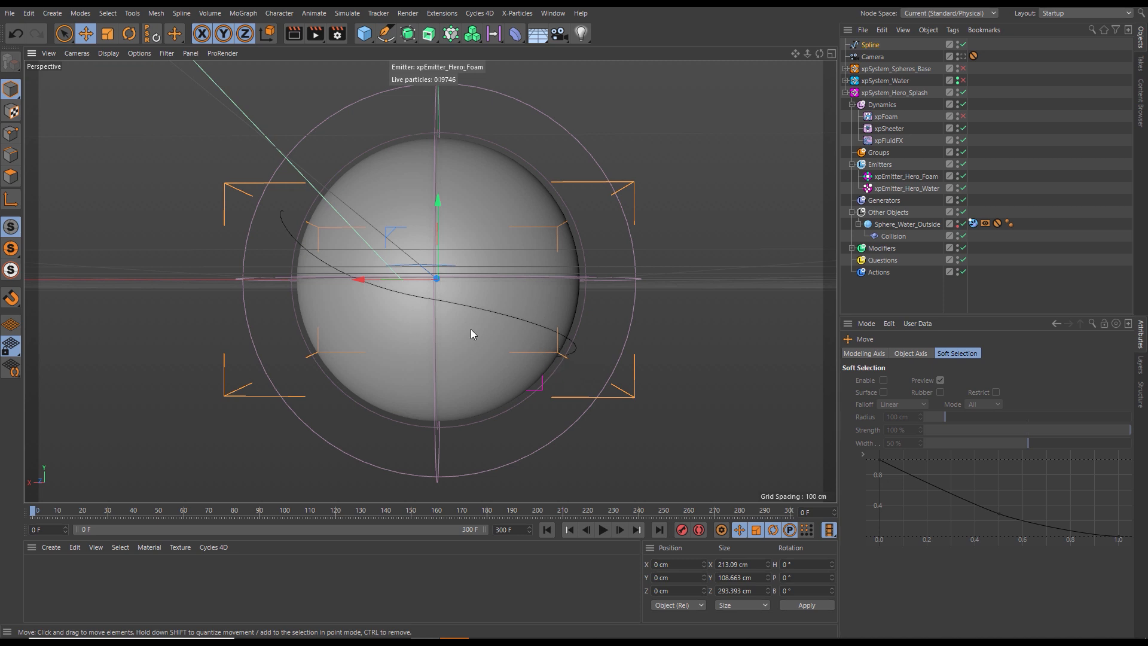
- Add an xpFlowField to the Dynamics folder of xpSystem_Hero_Splash
{"action": "left_click", "coordinate": [881, 105]}
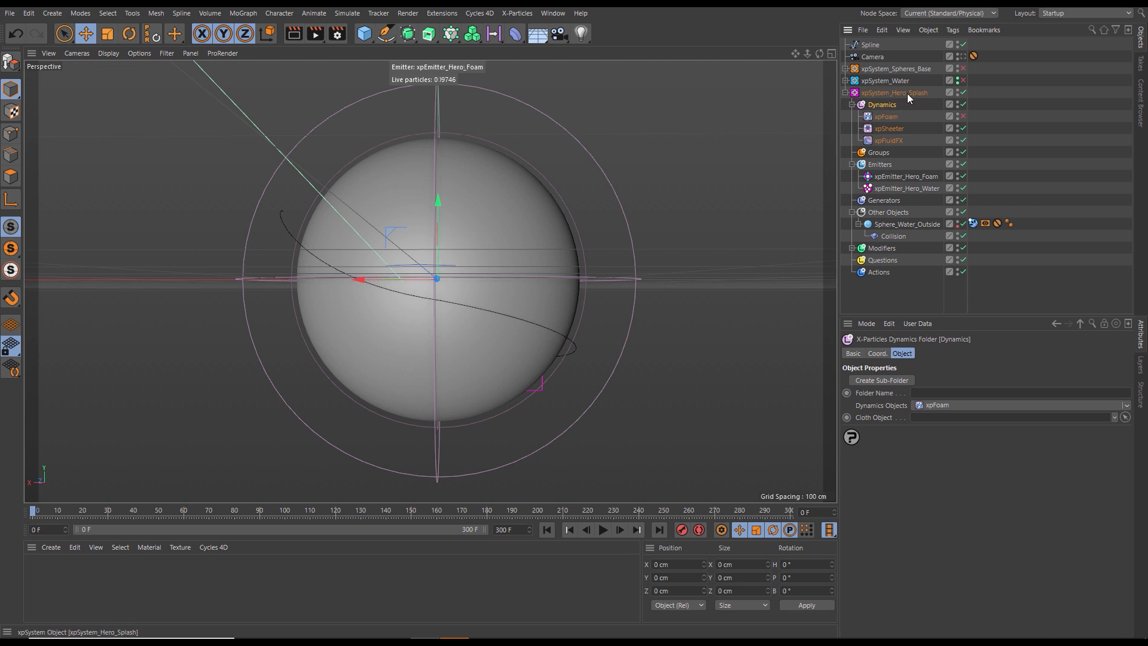
{"action": "left_click", "coordinate": [1124, 406]}
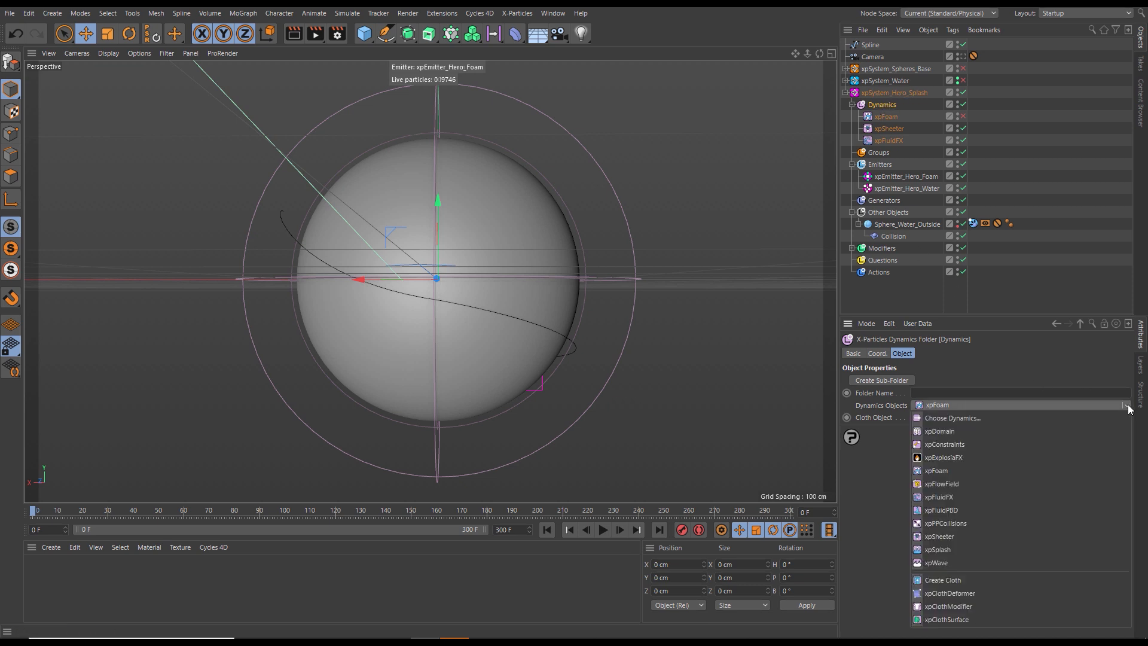
{"action": "left_click", "coordinate": [938, 483]}
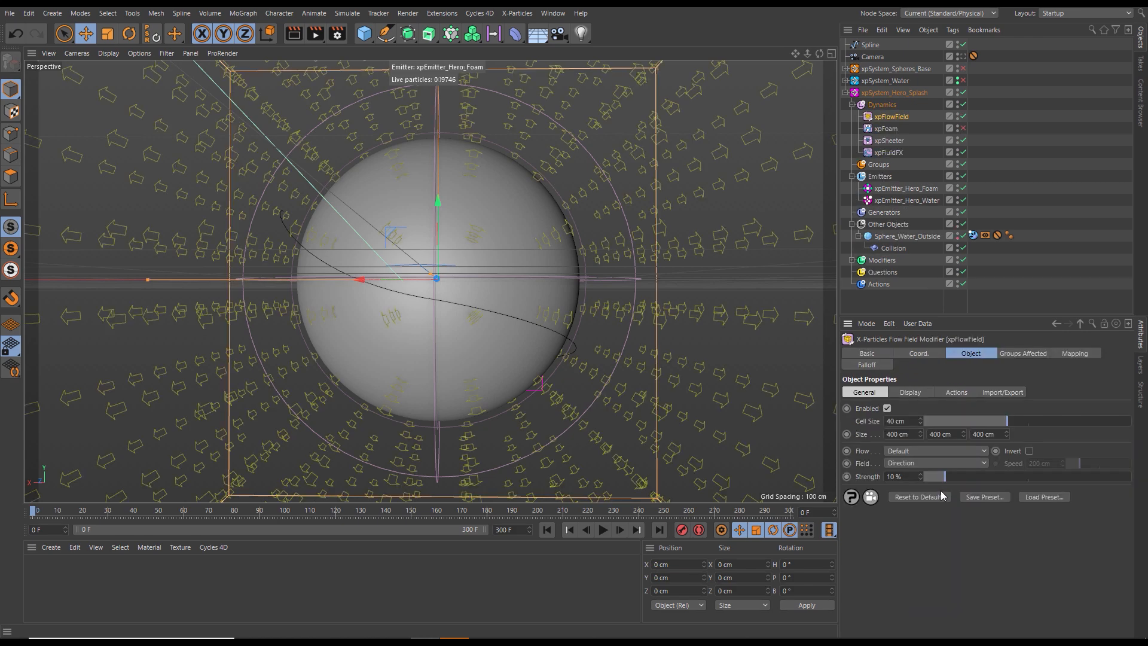
{"action": "left_click_drag", "start_coordinate": [501, 324], "coordinate": [428, 377], "text": "alt"}
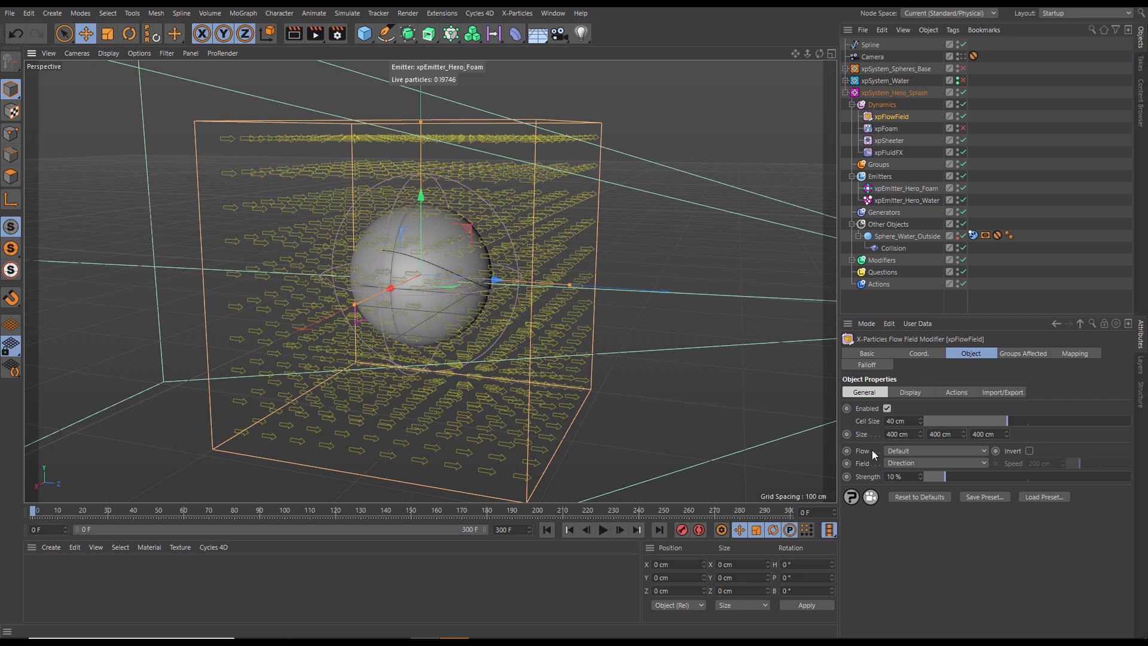
- Set the flow field's Flow to Along Spline, nest the spline under xpFlowField, and assign it as the flow object
{"action": "left_click", "coordinate": [902, 452]}
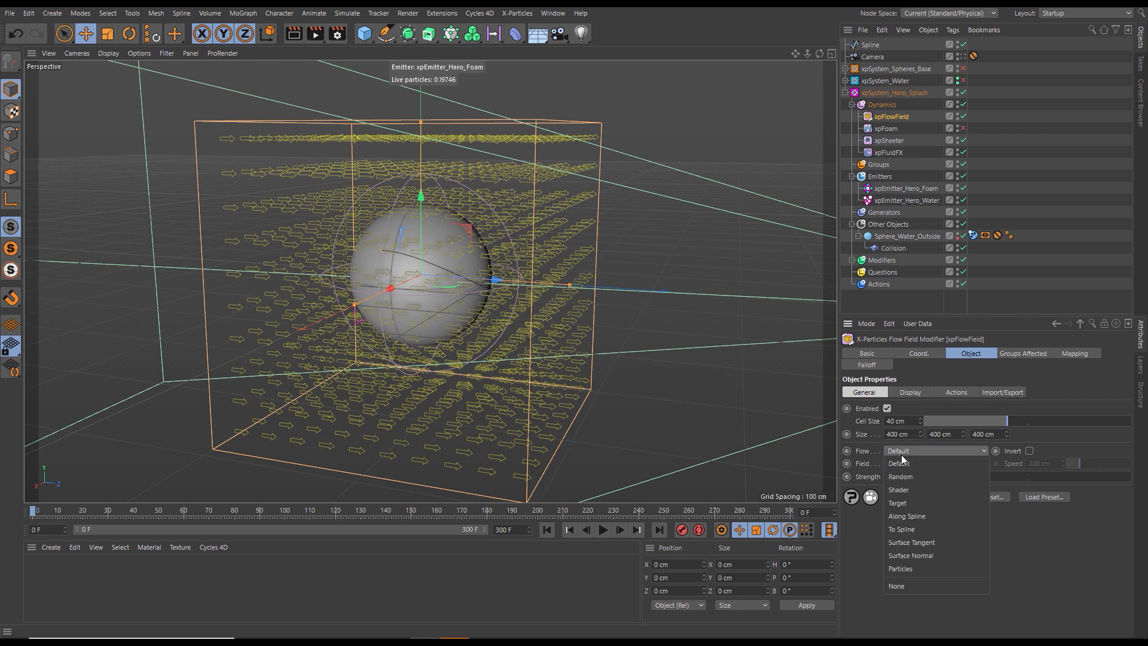
{"action": "left_click", "coordinate": [912, 516]}
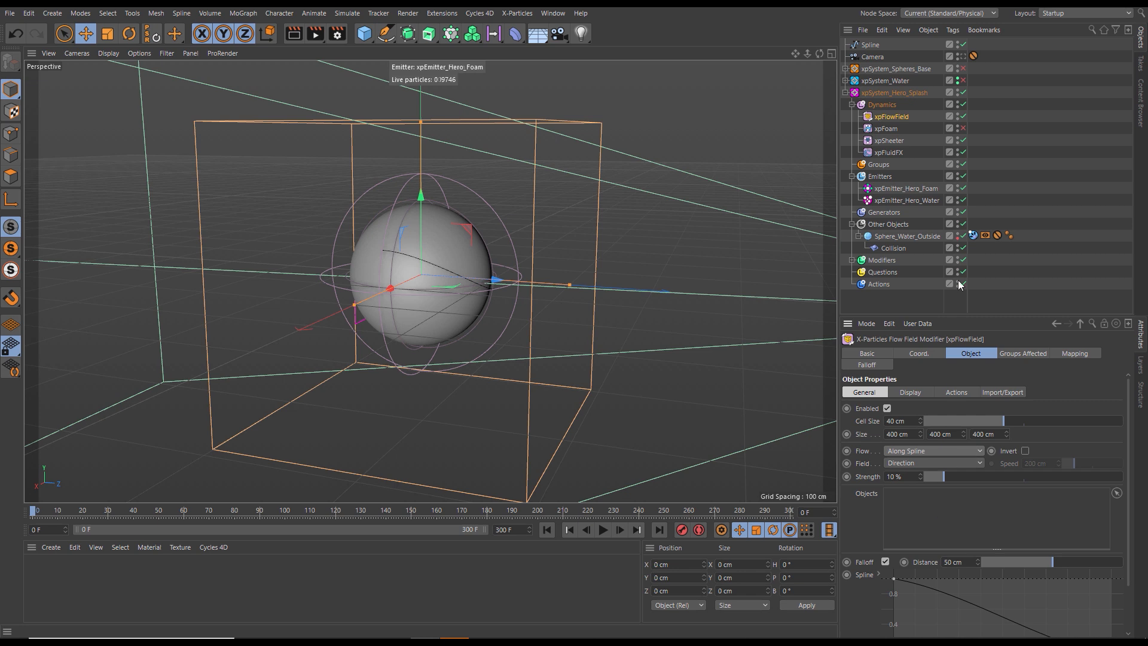
{"action": "left_click_drag", "start_coordinate": [872, 46], "coordinate": [882, 116]}
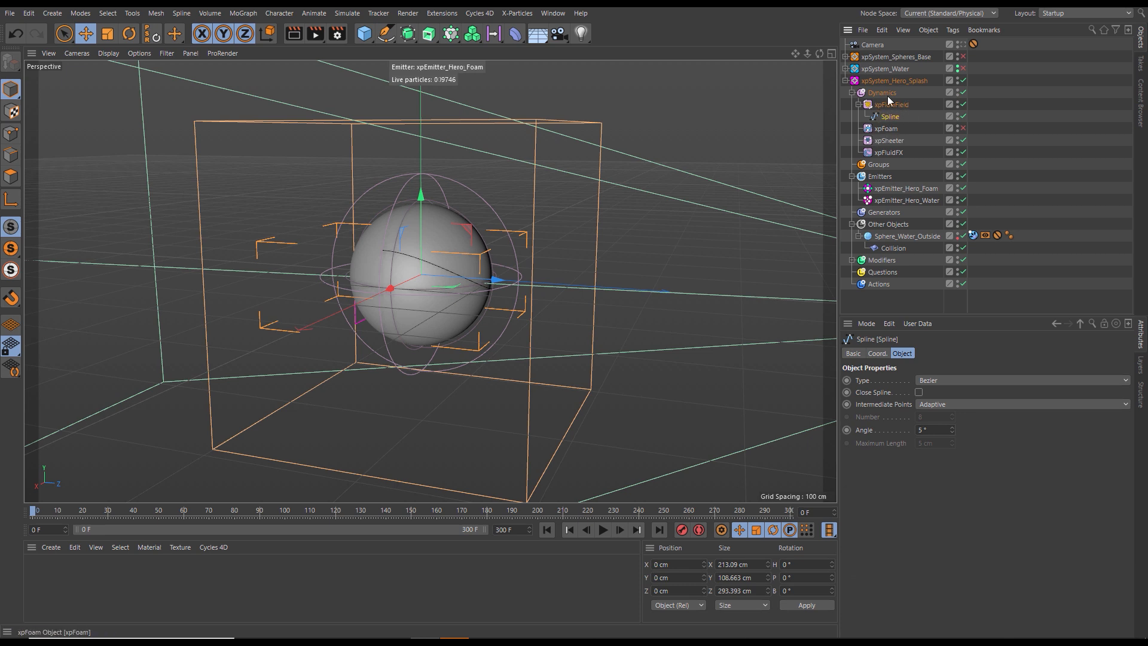
{"action": "left_click", "coordinate": [888, 104]}
{"action": "left_click_drag", "start_coordinate": [894, 120], "coordinate": [921, 511]}
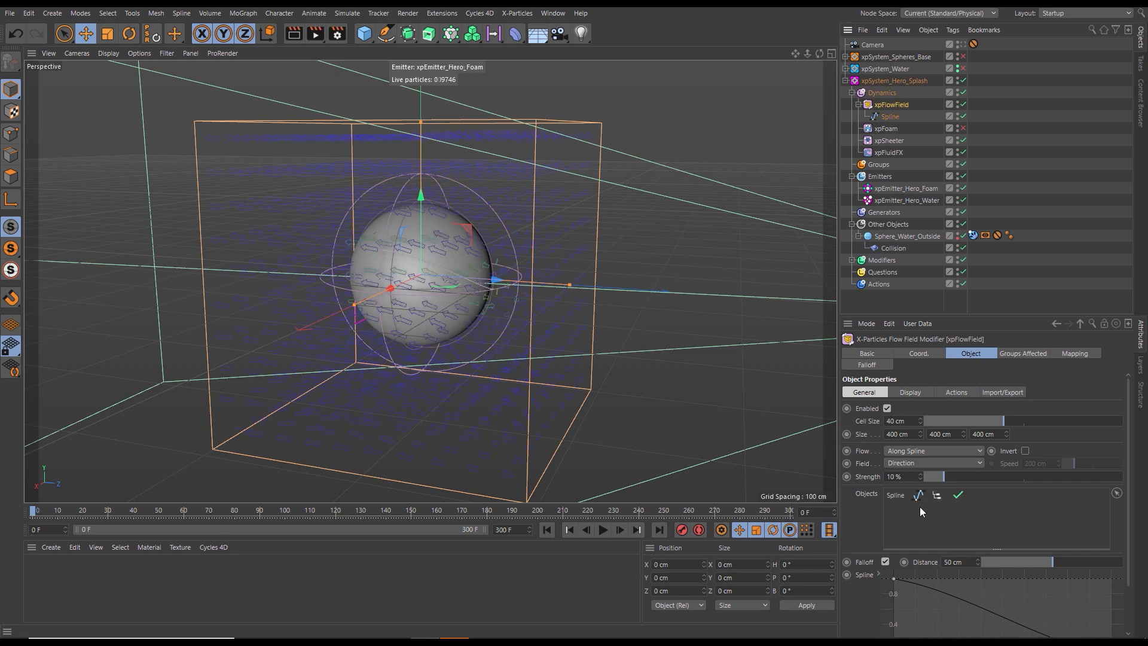
- Reduce the flow field's Cell Size to 19 cm
{"action": "left_click_drag", "start_coordinate": [481, 293], "coordinate": [643, 361], "text": "alt"}
{"action": "left_click_drag", "start_coordinate": [975, 420], "coordinate": [961, 421]}
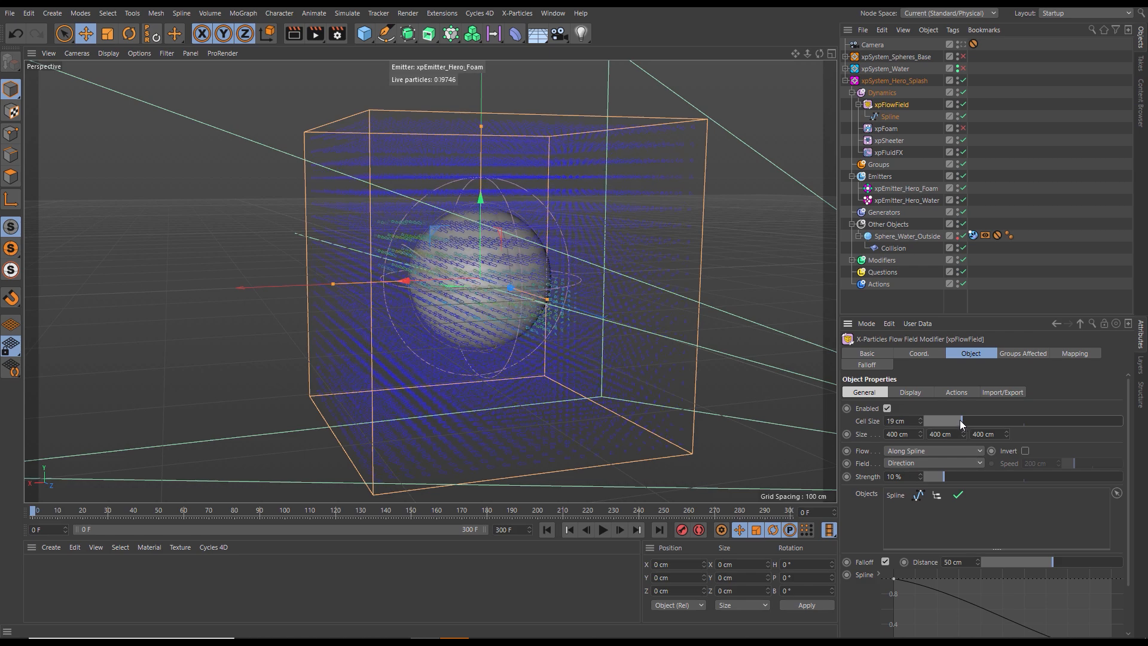
- Reduce the flow field's Cell Size to 16 cm and raise its Strength to 75 %
{"action": "left_click_drag", "start_coordinate": [528, 299], "coordinate": [445, 308], "text": "alt"}
{"action": "left_click_drag", "start_coordinate": [961, 421], "coordinate": [954, 422]}
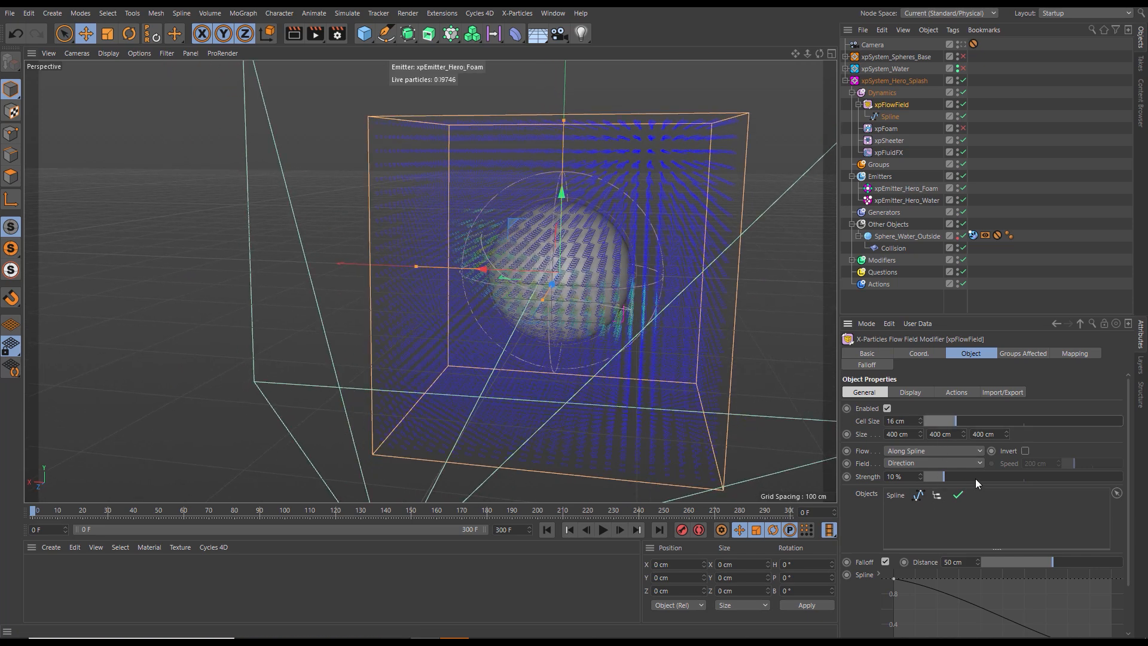
{"action": "left_click_drag", "start_coordinate": [973, 477], "coordinate": [1008, 477]}
{"action": "double_click", "coordinate": [916, 476]}
{"action": "key", "text": "Return"}
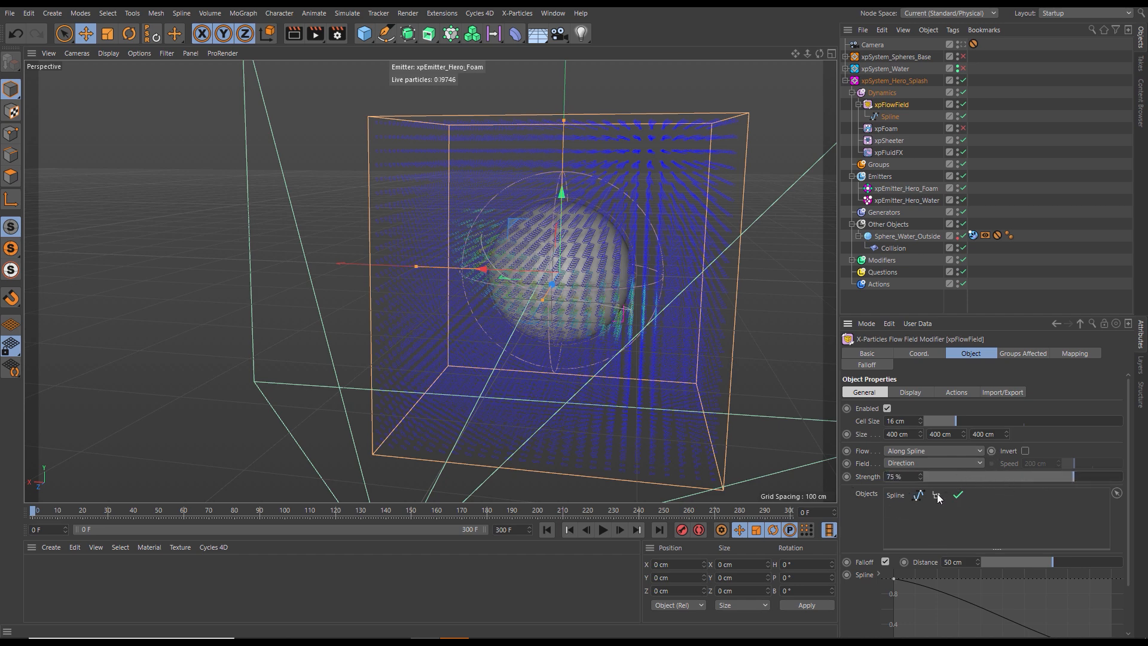
- Hide the flow field's vectors in the viewport and play the simulation
{"action": "left_click", "coordinate": [907, 391]}
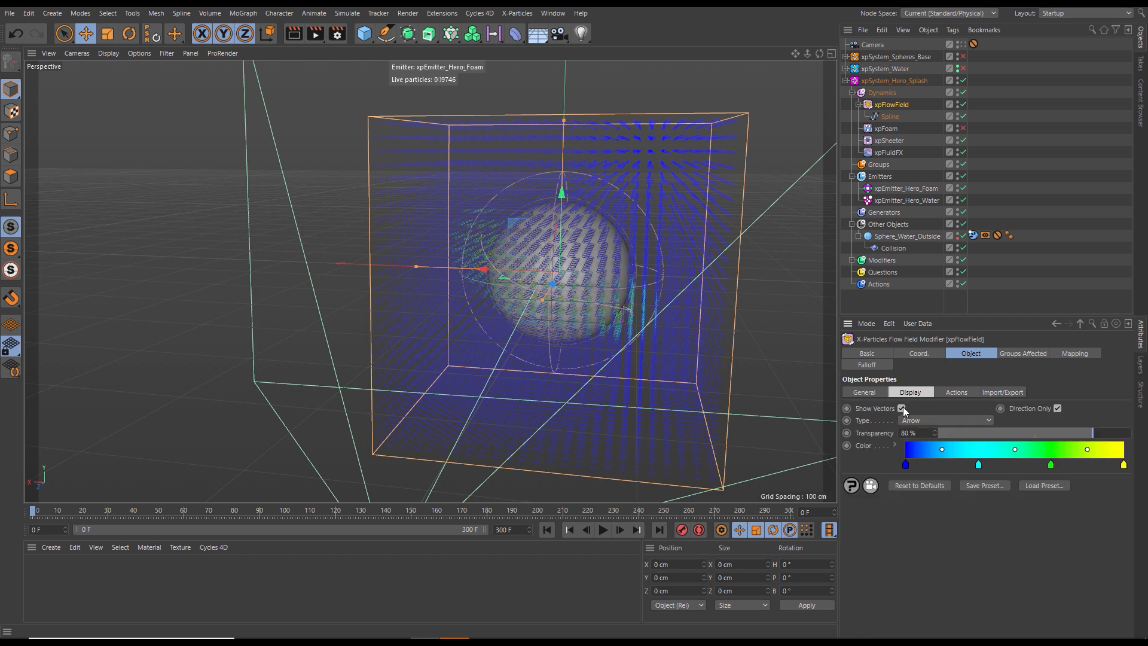
{"action": "left_click", "coordinate": [901, 408]}
{"action": "left_click_drag", "start_coordinate": [609, 326], "coordinate": [583, 423], "text": "alt"}
{"action": "left_click", "coordinate": [602, 530]}
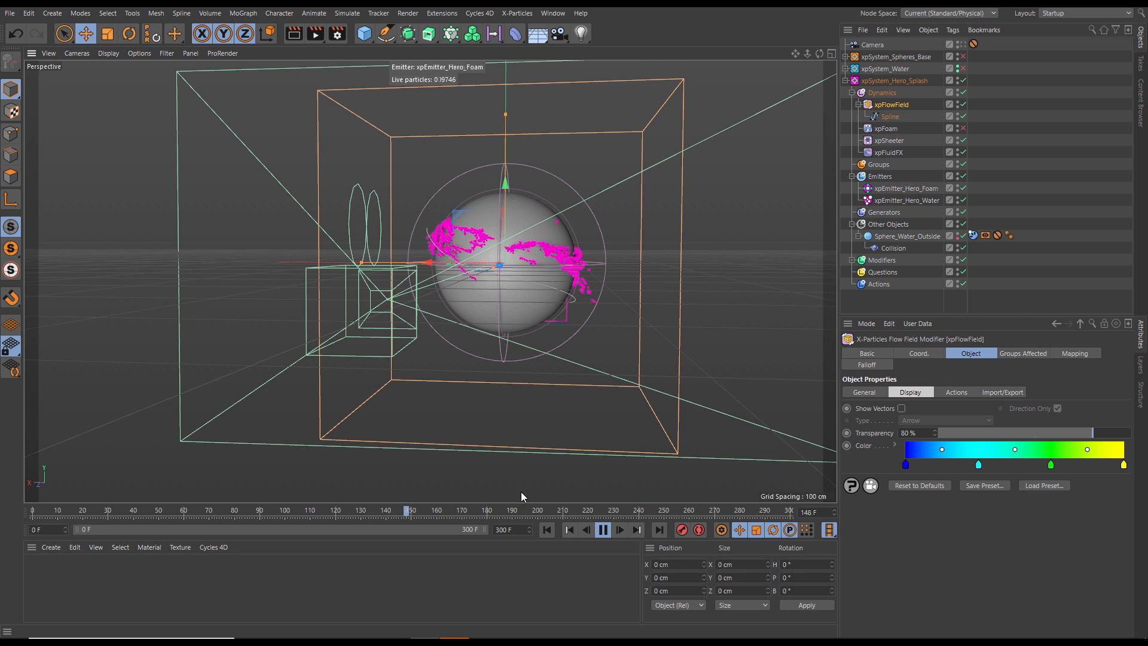
- Replay the splash simulation through the scene camera and pause it at frame 88
{"action": "left_click", "coordinate": [546, 530]}
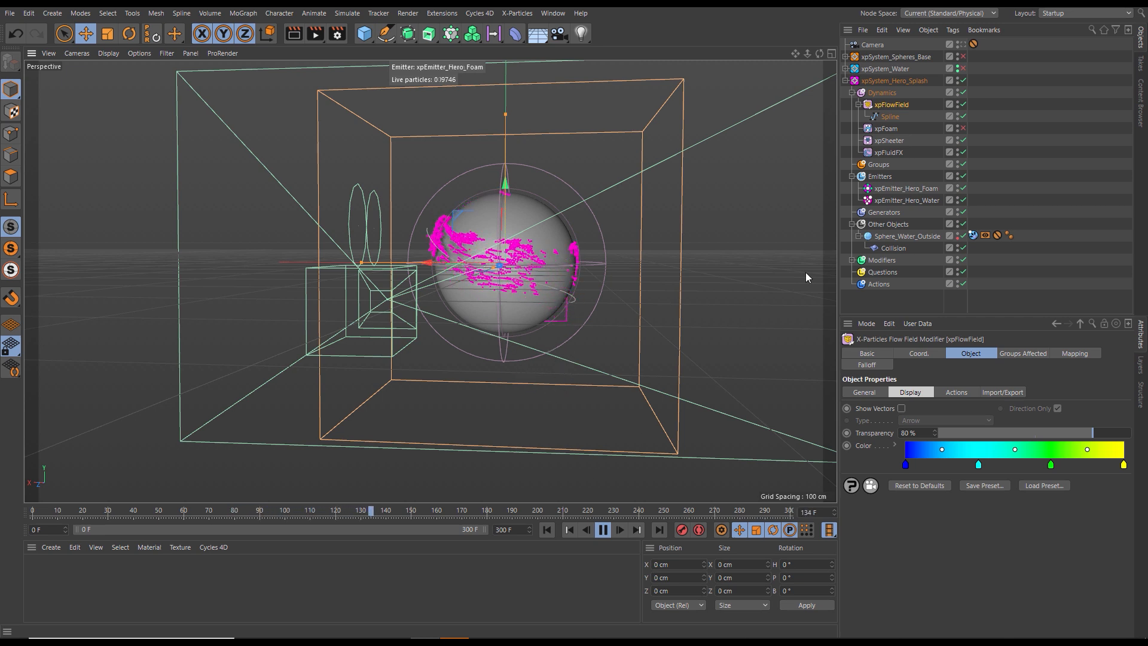
{"action": "left_click", "coordinate": [960, 44]}
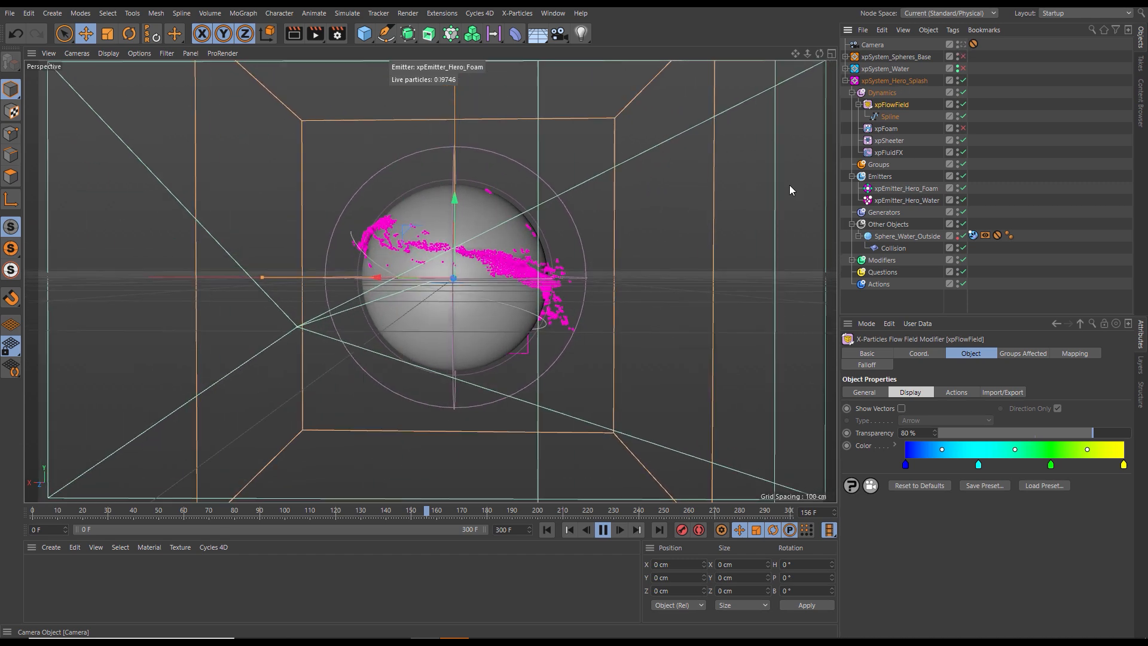
{"action": "left_click", "coordinate": [545, 529]}
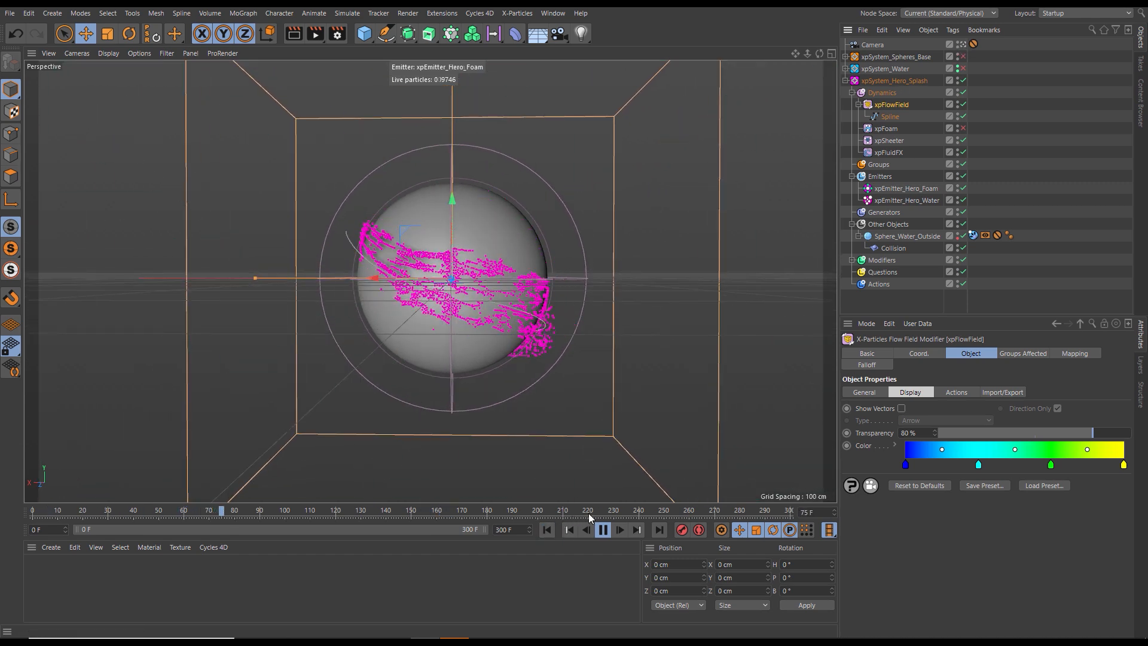
{"action": "left_click", "coordinate": [602, 530]}
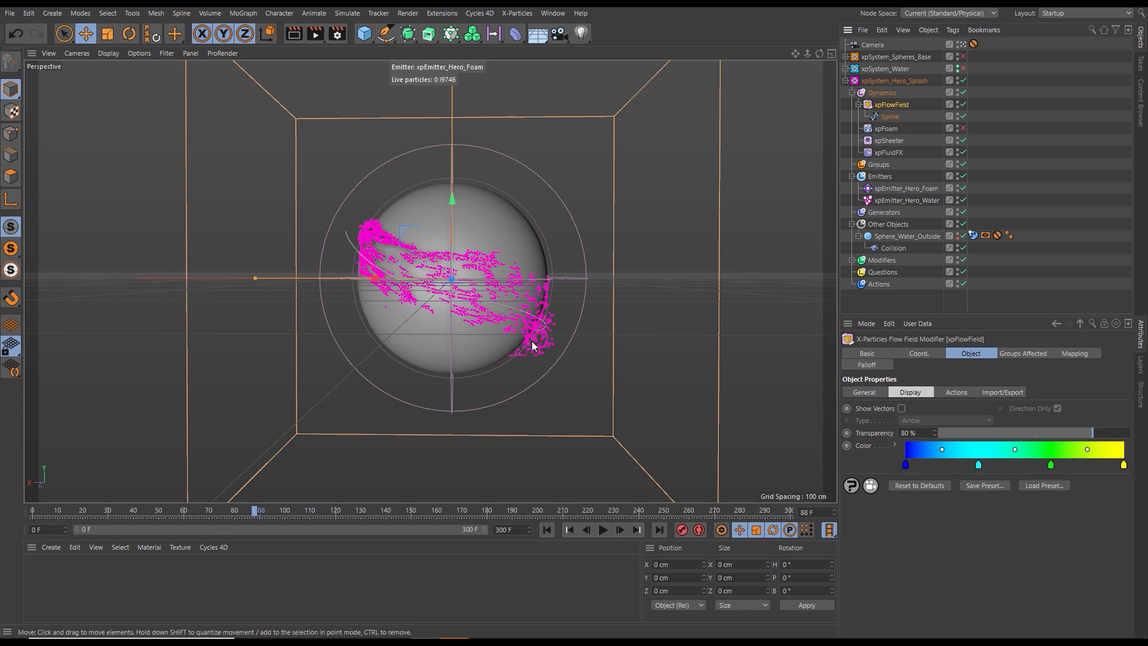
- Leave the camera view and lower xpEmitter_Hero_Water to about Y -72 cm
{"action": "left_click", "coordinate": [962, 45]}
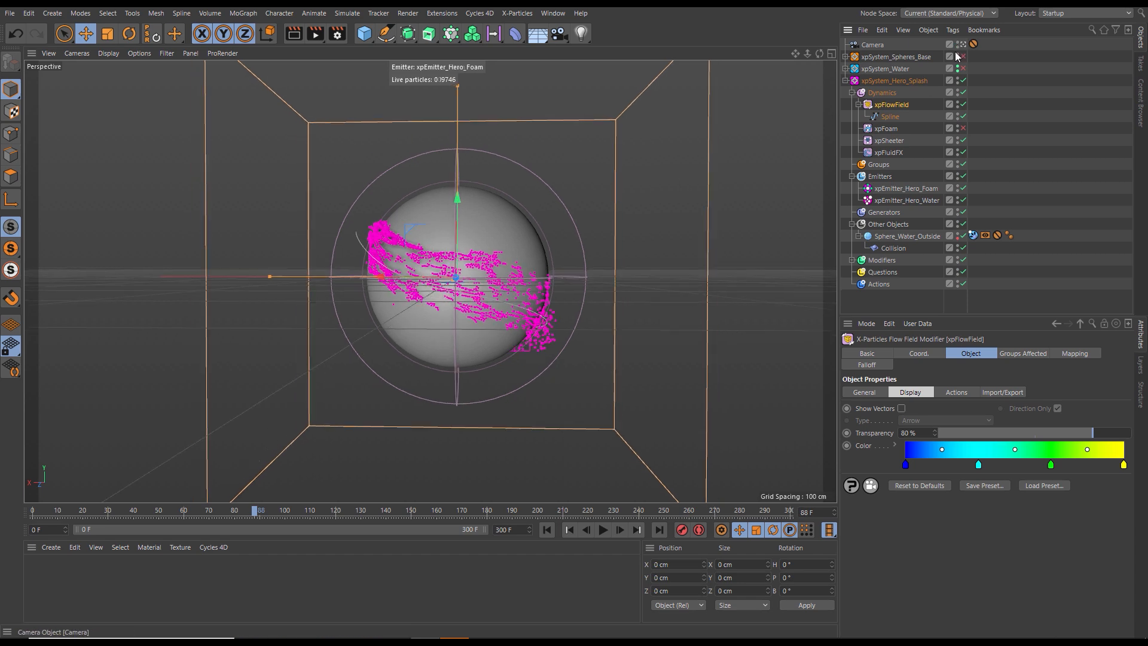
{"action": "left_click_drag", "start_coordinate": [590, 261], "coordinate": [486, 293], "text": "alt"}
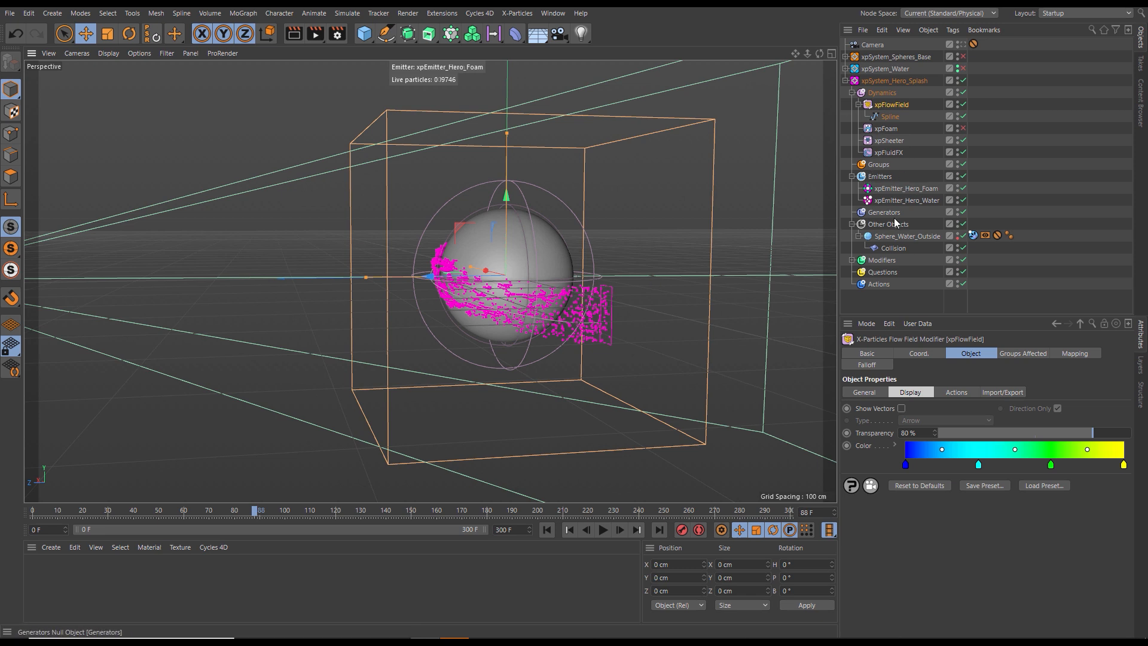
{"action": "left_click", "coordinate": [911, 201]}
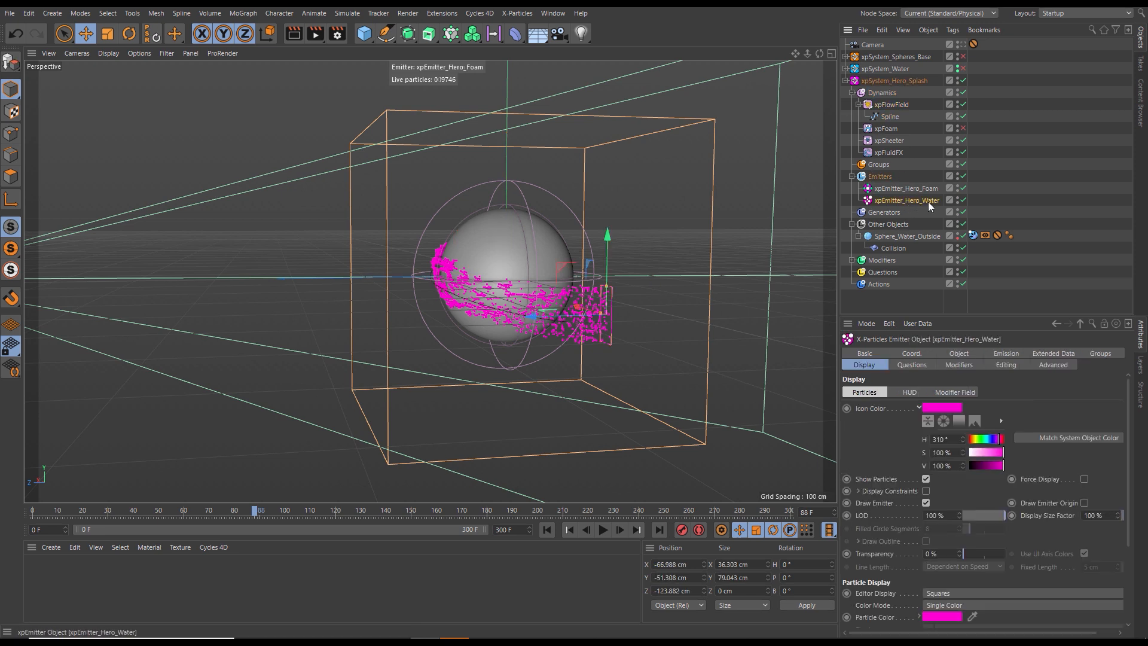
{"action": "left_click_drag", "start_coordinate": [607, 237], "coordinate": [600, 252]}
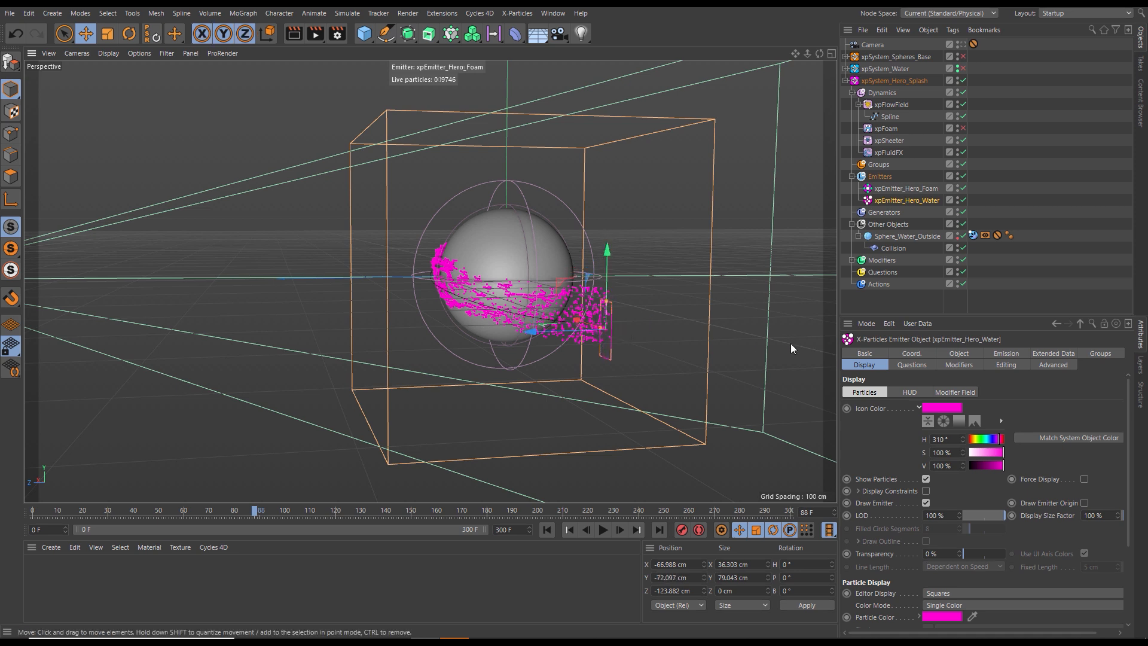
- In point mode, lower the flow spline's point beside the water emitter to about Y -82.7 cm
{"action": "left_click", "coordinate": [890, 118]}
{"action": "left_click", "coordinate": [10, 132]}
{"action": "left_click", "coordinate": [423, 279]}
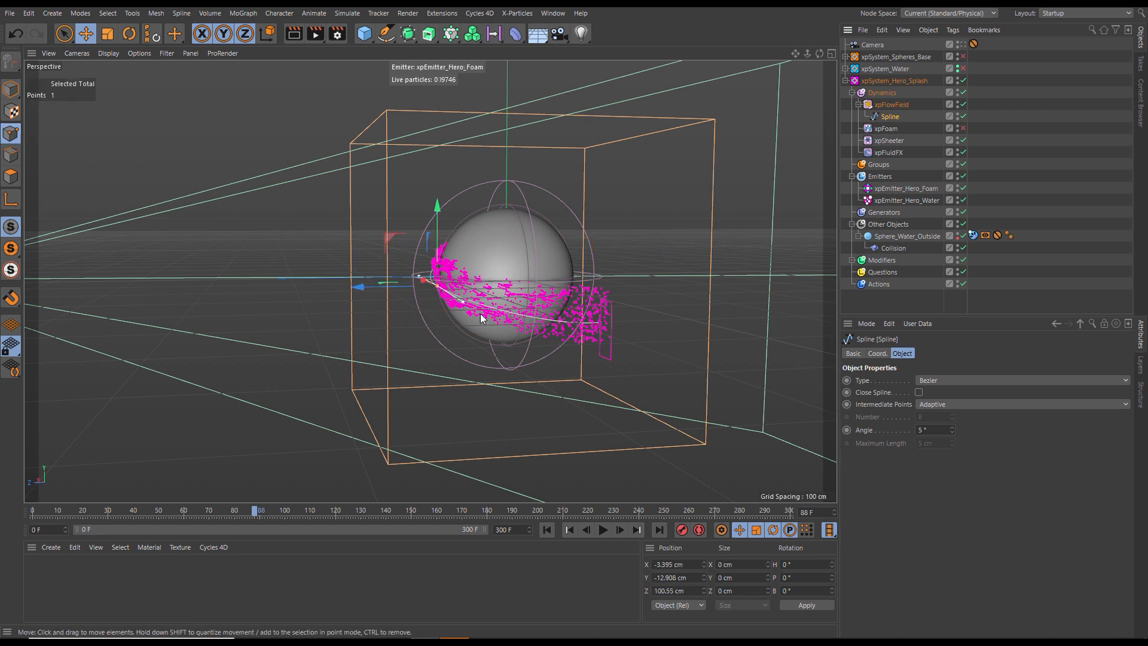
{"action": "left_click", "coordinate": [603, 323]}
{"action": "left_click_drag", "start_coordinate": [604, 247], "coordinate": [646, 347]}
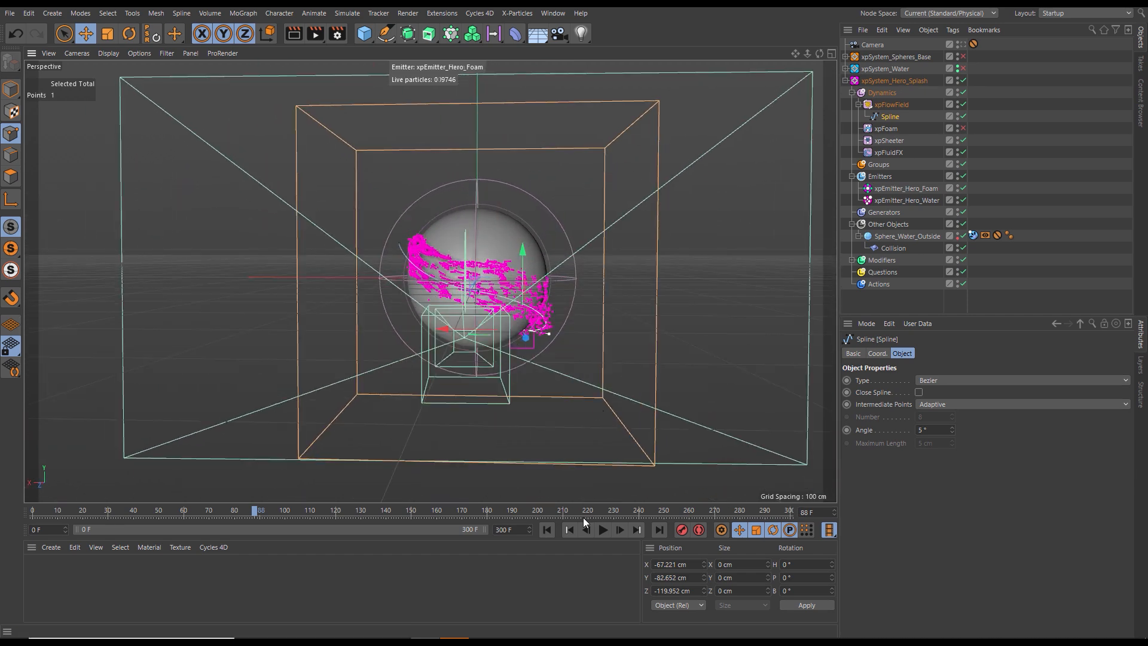
- Replay the simulation from the start through the scene camera and pause it at frame 107
{"action": "left_click", "coordinate": [548, 529]}
{"action": "left_click", "coordinate": [603, 528]}
{"action": "scroll", "coordinate": [647, 325], "scroll_direction": "up", "scroll_amount": 5}
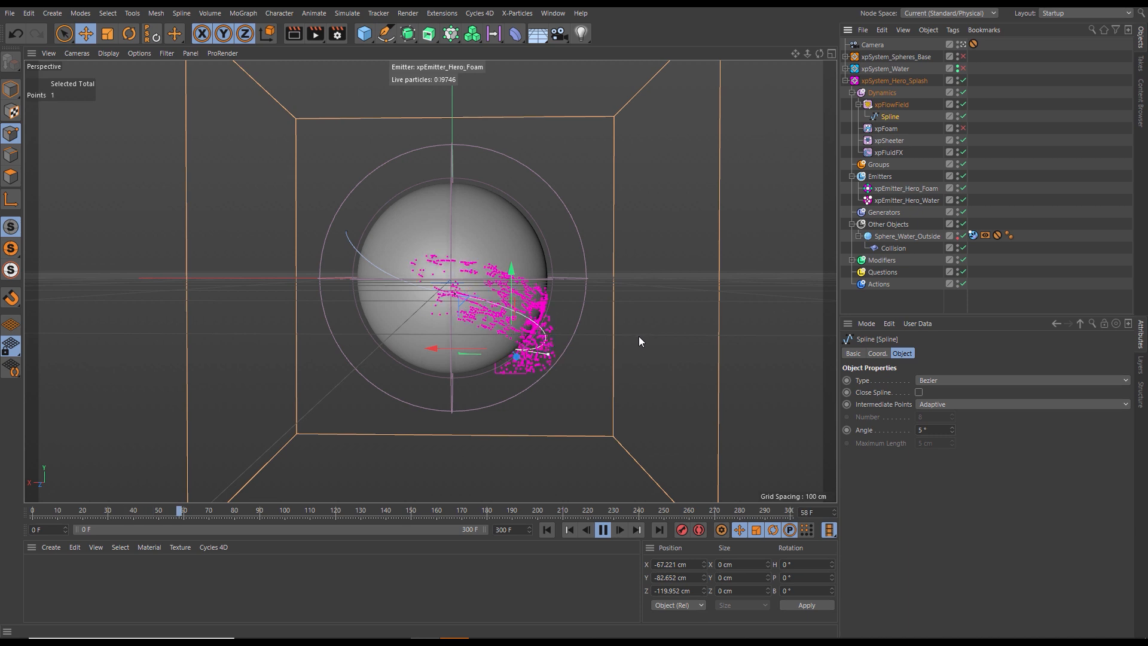
{"action": "left_click", "coordinate": [603, 528]}
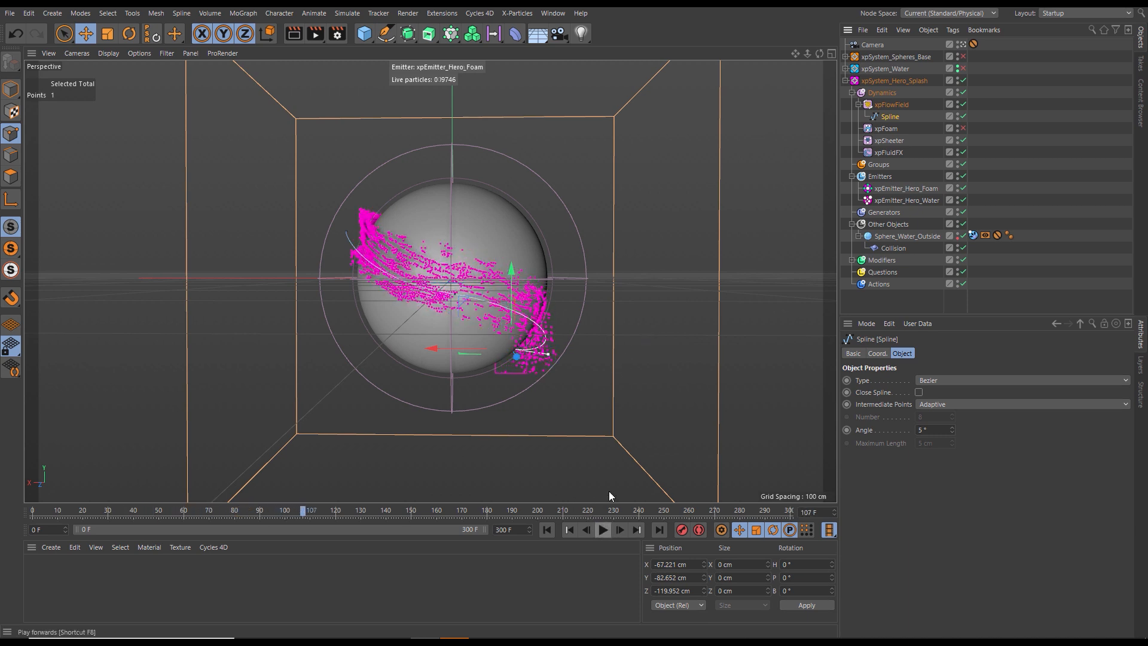
- Lower the spline's middle point to about Y -23.9 cm and shorten its tangent on the emitter side, angling it slightly downward
{"action": "left_click", "coordinate": [454, 296]}
{"action": "left_click_drag", "start_coordinate": [453, 218], "coordinate": [443, 228]}
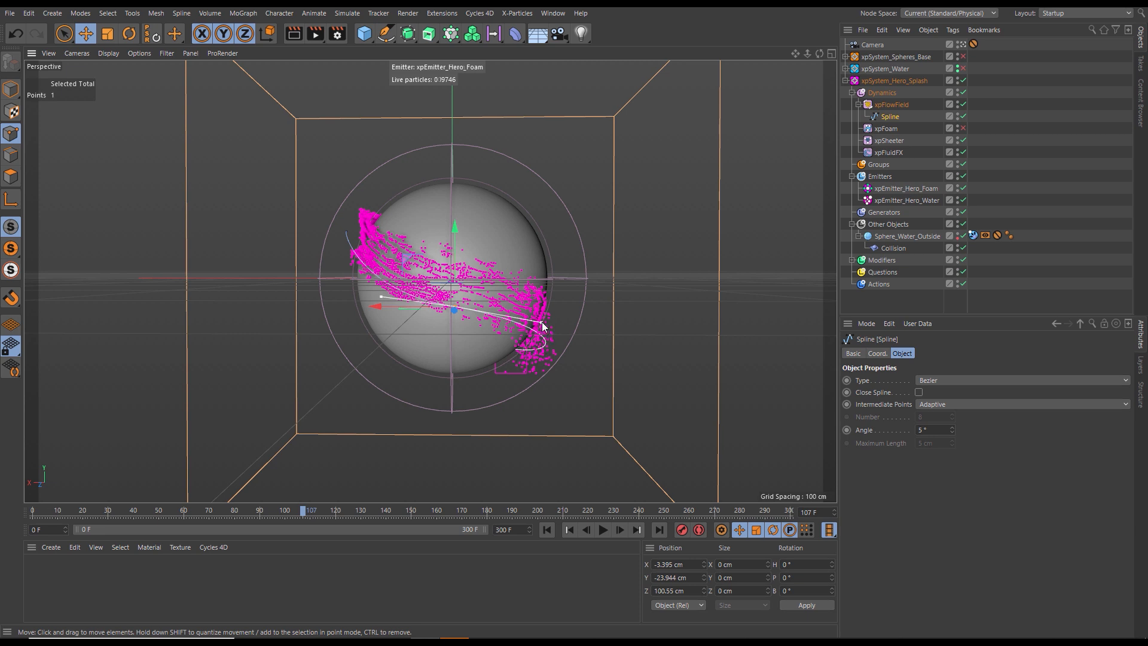
{"action": "left_click_drag", "start_coordinate": [538, 324], "coordinate": [525, 327]}
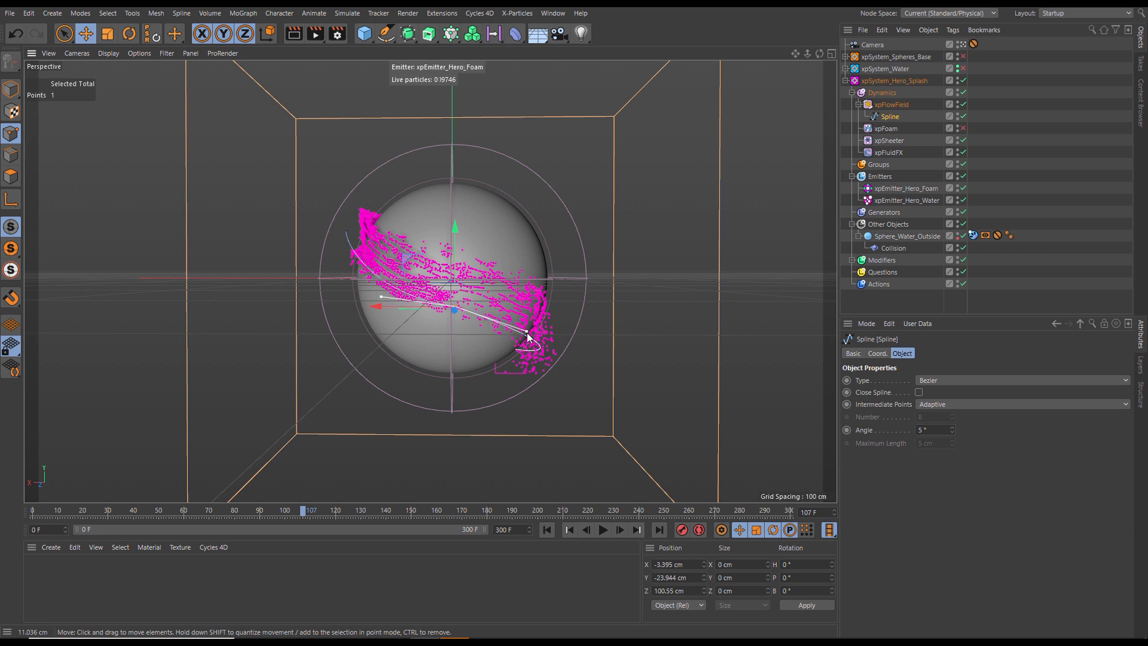
- Replay the simulation several times to examine how the water follows the adjusted spline, pausing at frame 100
{"action": "left_click", "coordinate": [547, 529]}
{"action": "left_click", "coordinate": [602, 529]}
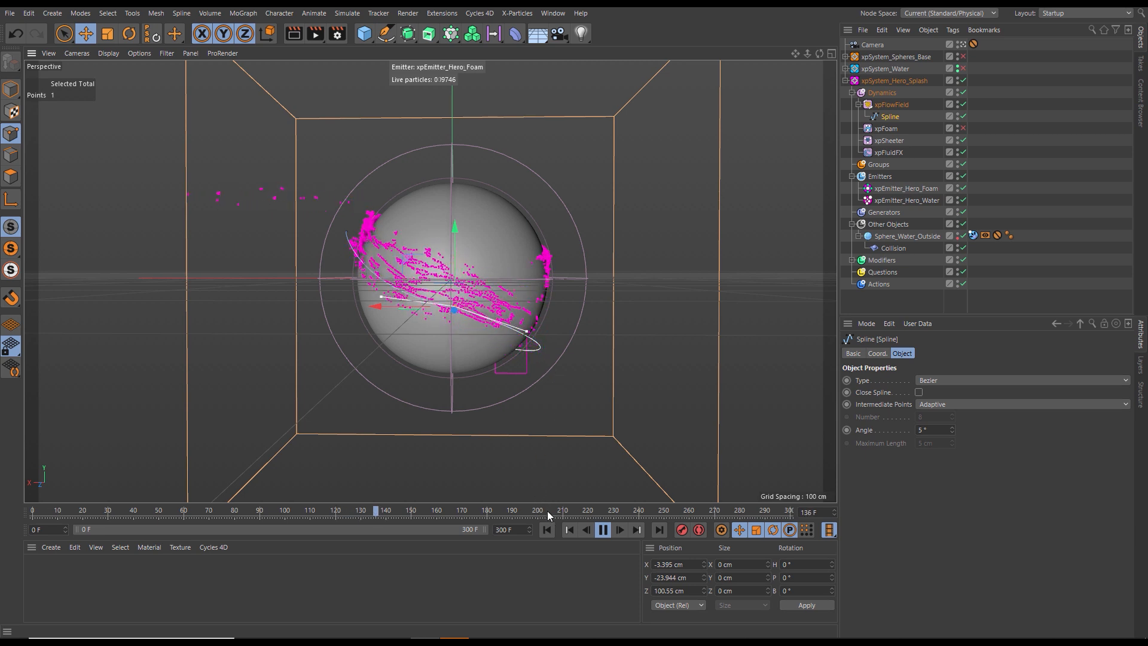
{"action": "left_click", "coordinate": [547, 529]}
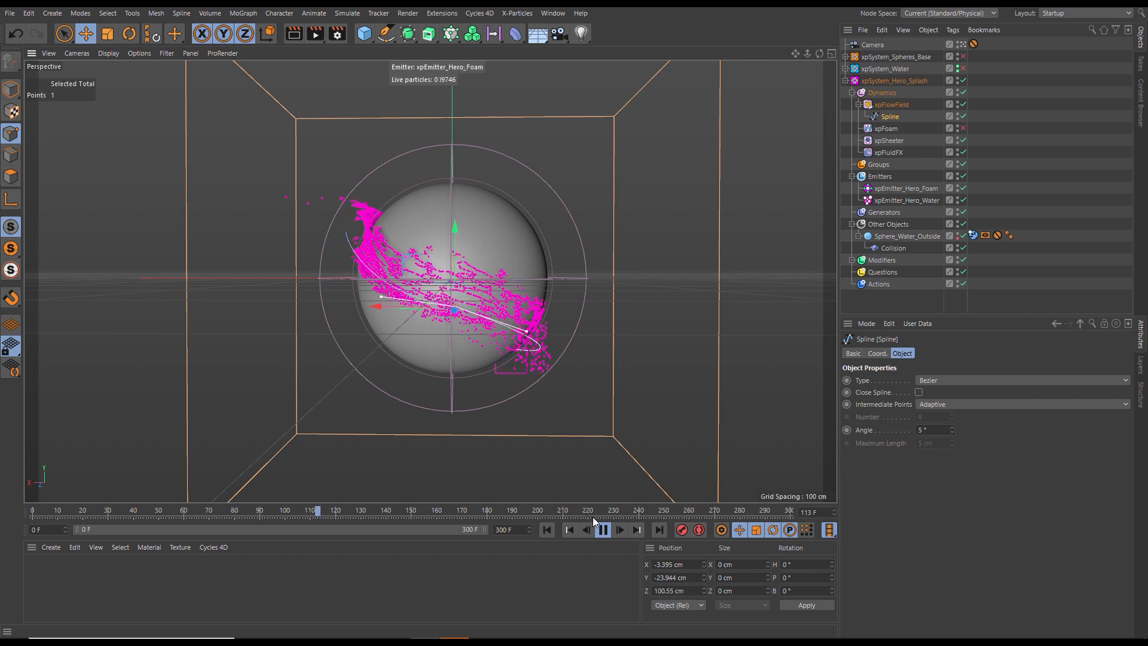
{"action": "left_click", "coordinate": [553, 528]}
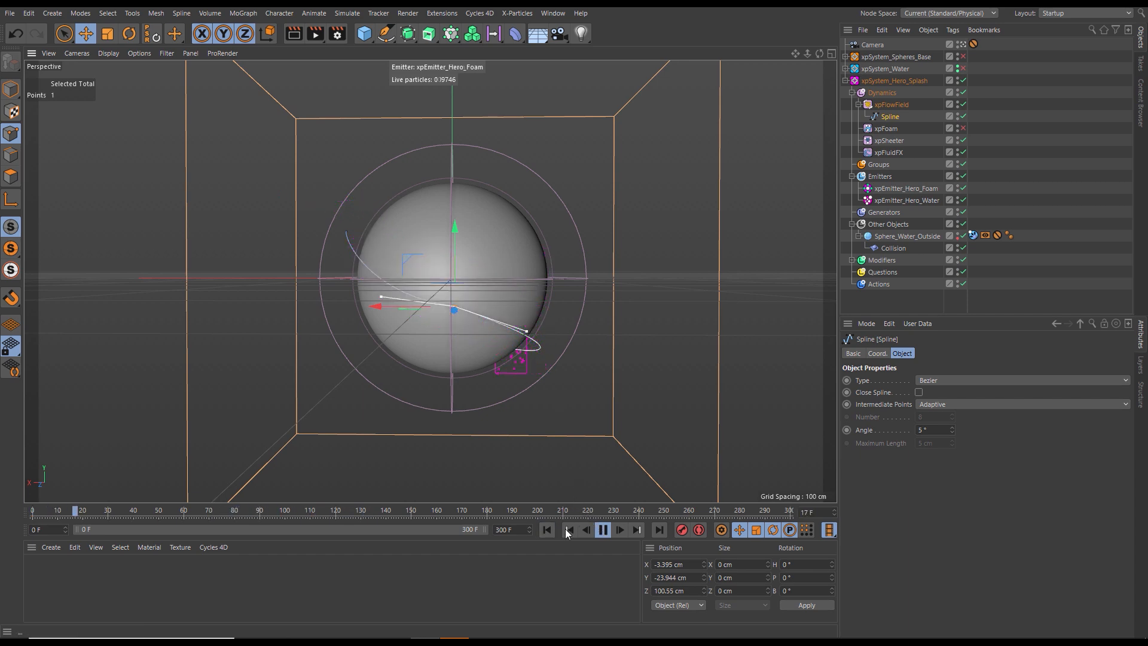
{"action": "left_click", "coordinate": [605, 530]}
{"action": "left_click", "coordinate": [546, 530]}
{"action": "left_click", "coordinate": [603, 529]}
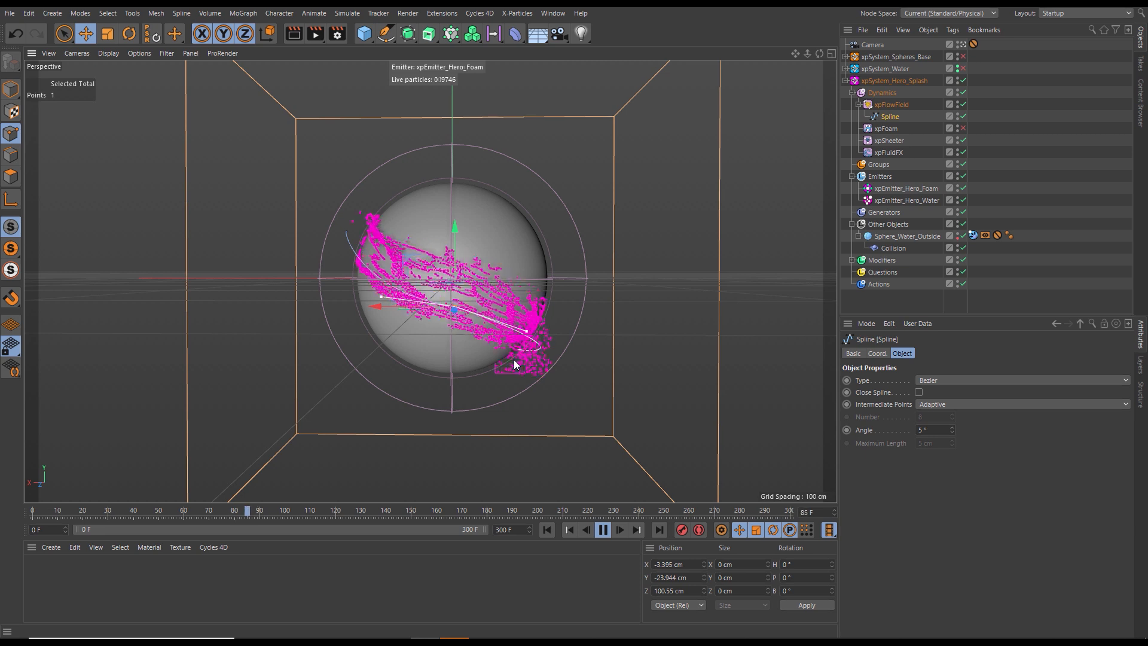
{"action": "left_click", "coordinate": [602, 530]}
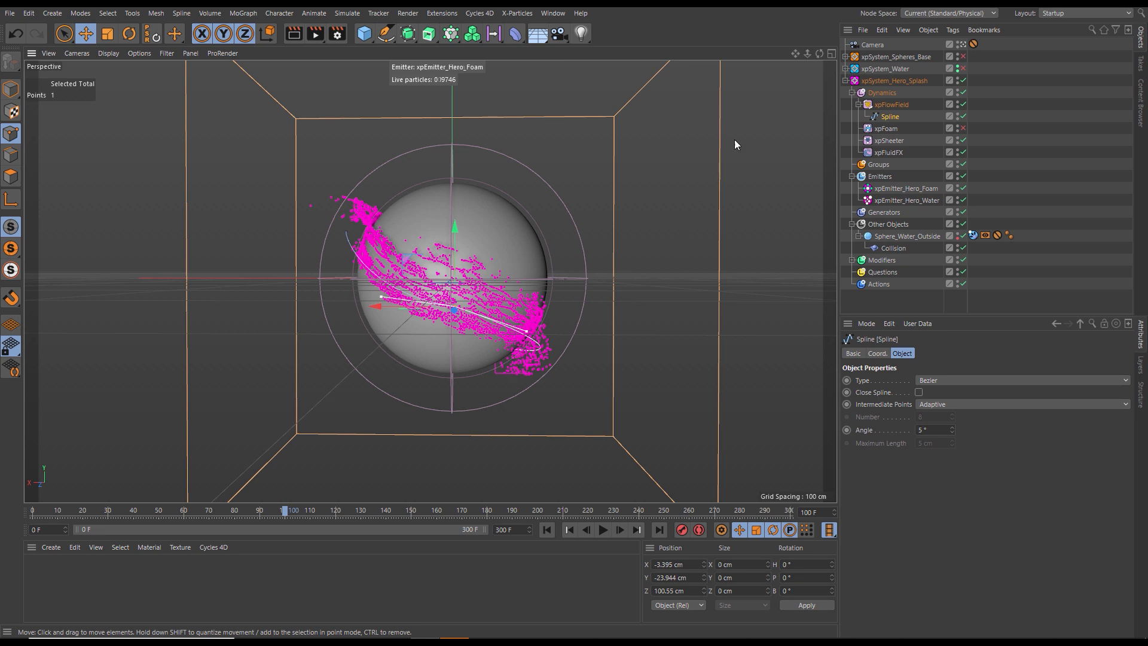
- Leave the camera view and rotate xpEmitter_Hero_Water in model mode to a bank of about -33°
{"action": "left_click", "coordinate": [963, 46]}
{"action": "scroll", "coordinate": [543, 283], "scroll_direction": "down", "scroll_amount": 4}
{"action": "left_click_drag", "start_coordinate": [542, 282], "coordinate": [544, 328], "text": "alt"}
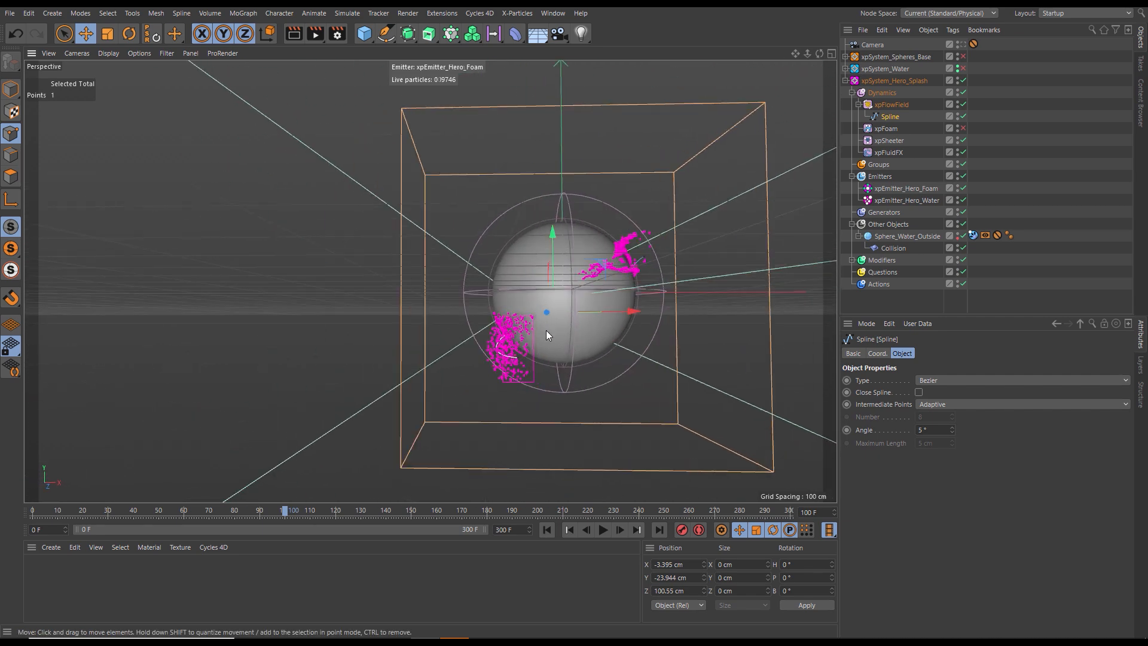
{"action": "left_click", "coordinate": [897, 200]}
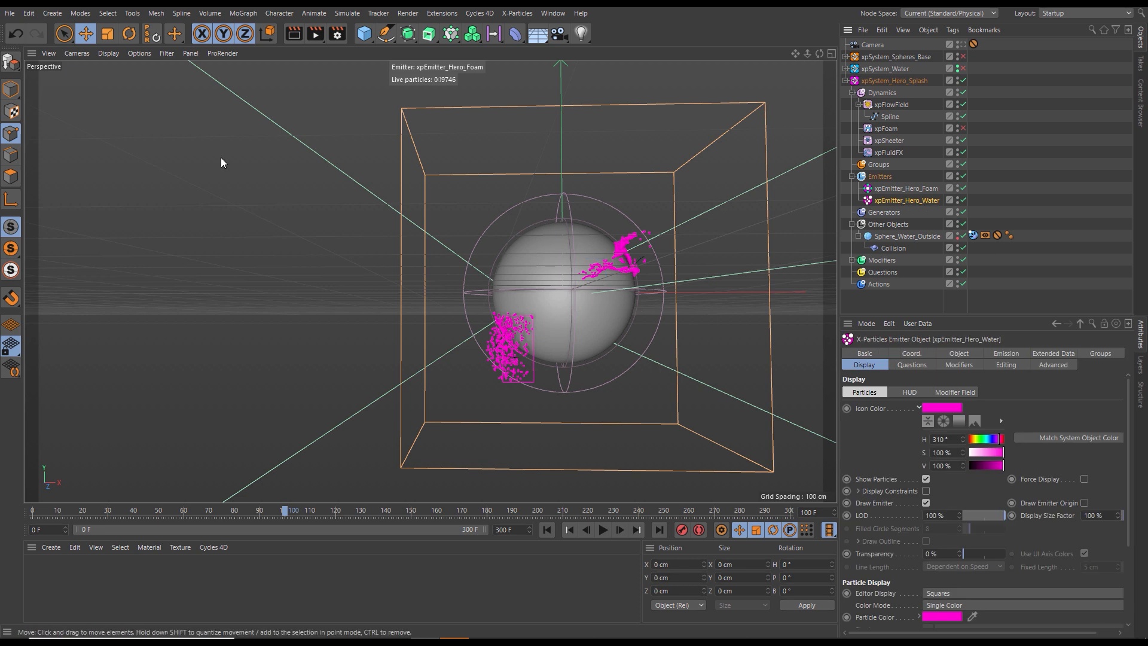
{"action": "left_click", "coordinate": [11, 90]}
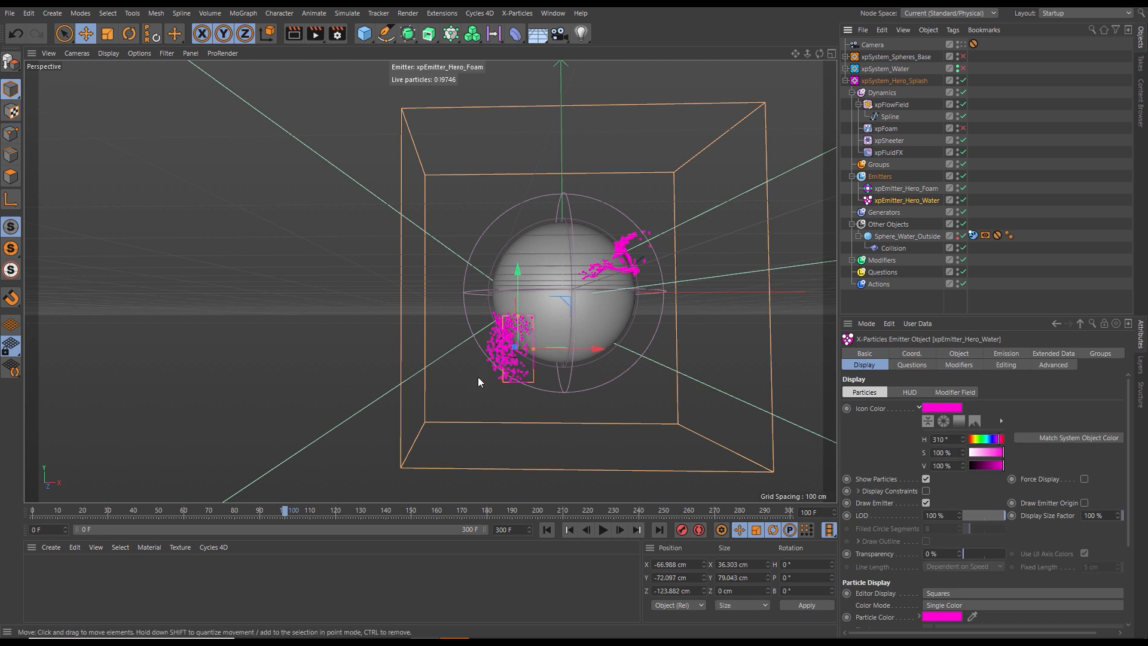
{"action": "key", "text": "r"}
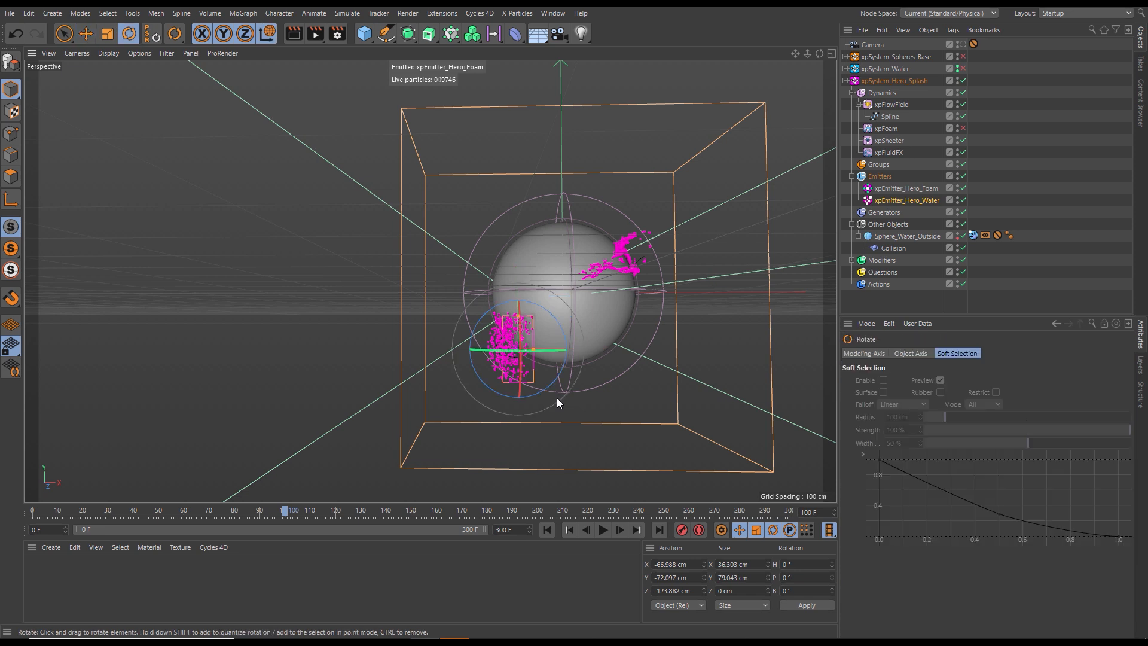
{"action": "left_click_drag", "start_coordinate": [487, 312], "coordinate": [466, 333]}
{"action": "key", "text": "e"}
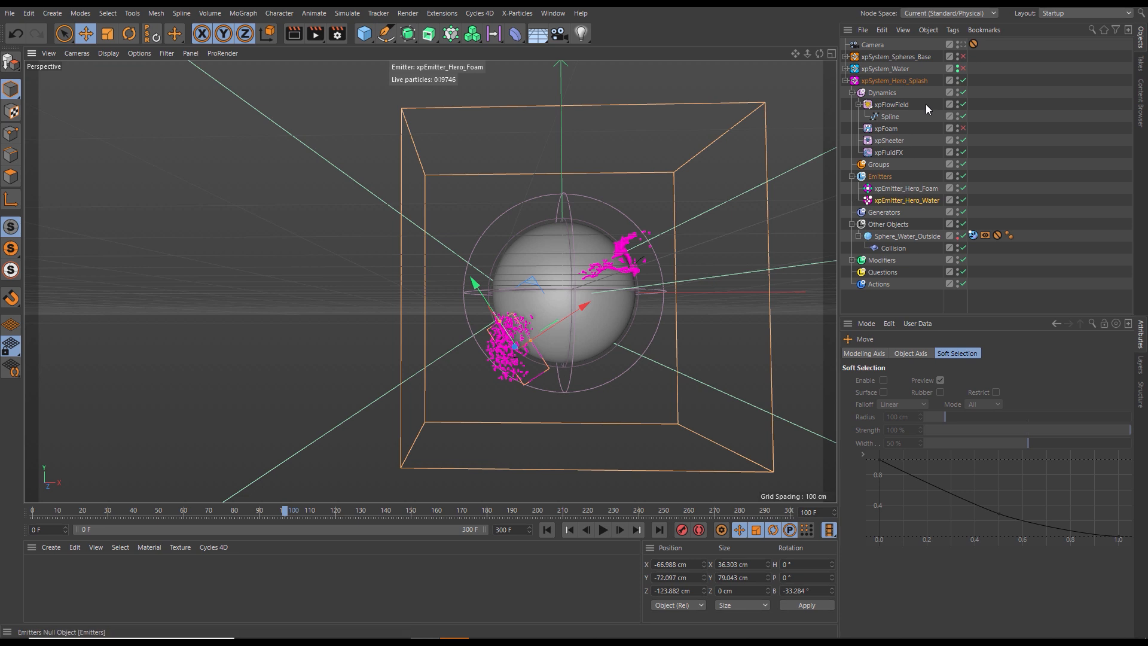
- Reposition the rotated water emitter in the camera view to about X -65.6 cm, Y -58.3 cm
{"action": "left_click", "coordinate": [962, 45]}
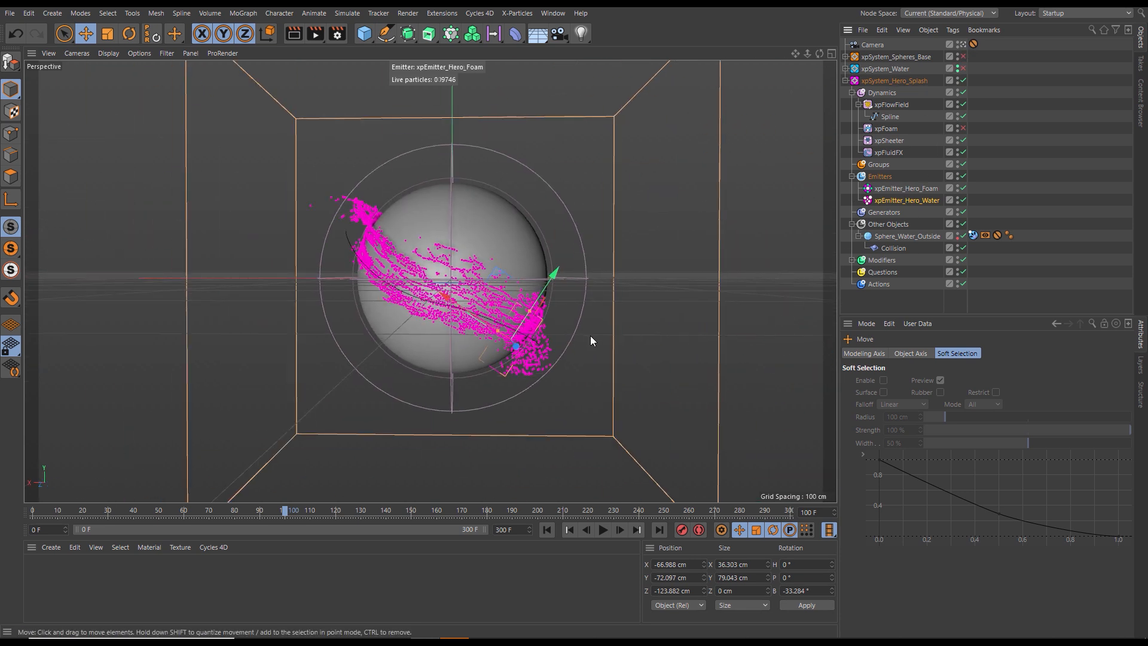
{"action": "left_click_drag", "start_coordinate": [499, 268], "coordinate": [496, 259]}
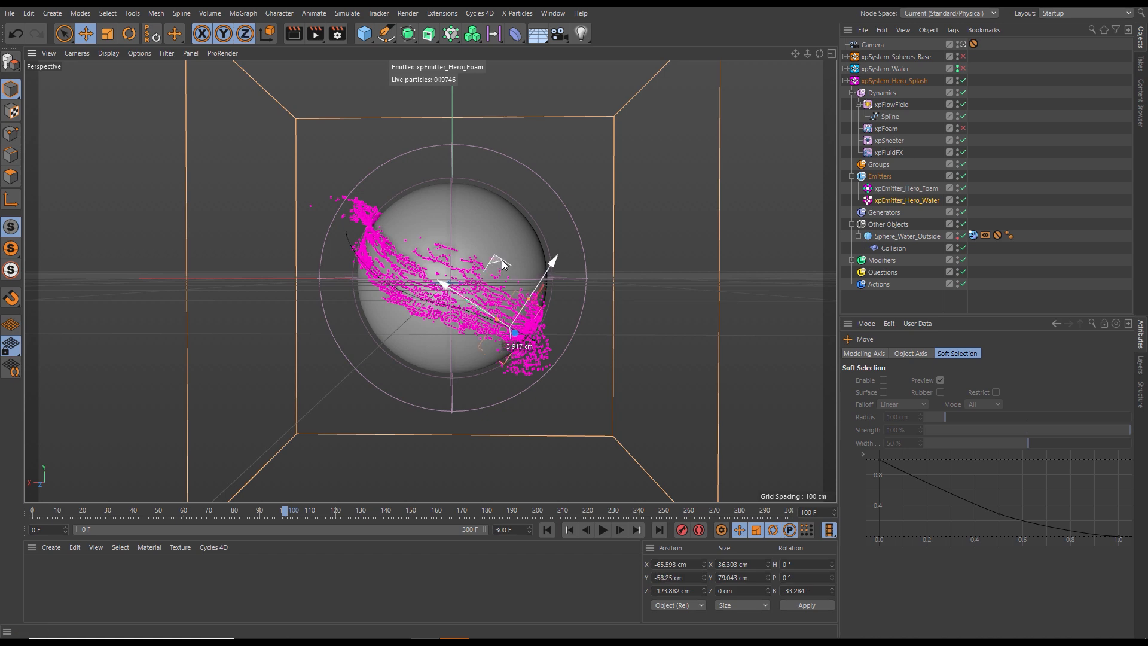
{"action": "left_click", "coordinate": [962, 45]}
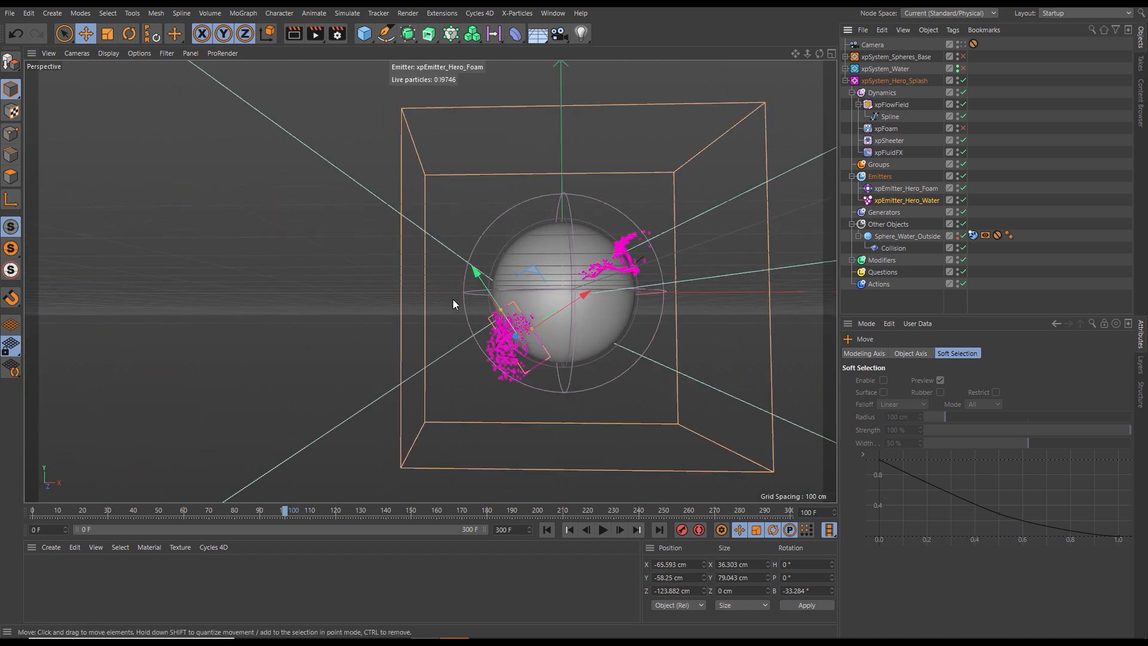
- Raise the flow spline's point beside the emitter to about Y -66 cm and pull its inner tangent down to curve the spline beneath the sphere
{"action": "left_click_drag", "start_coordinate": [542, 338], "coordinate": [519, 123], "text": "alt"}
{"action": "left_click", "coordinate": [888, 118]}
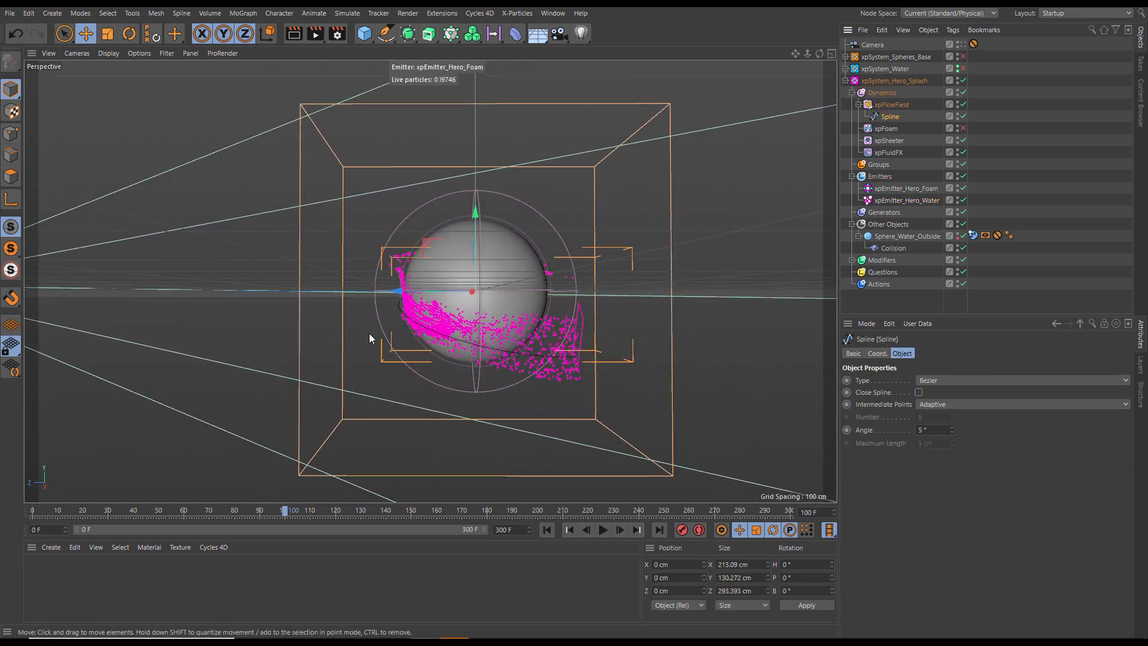
{"action": "left_click", "coordinate": [11, 133]}
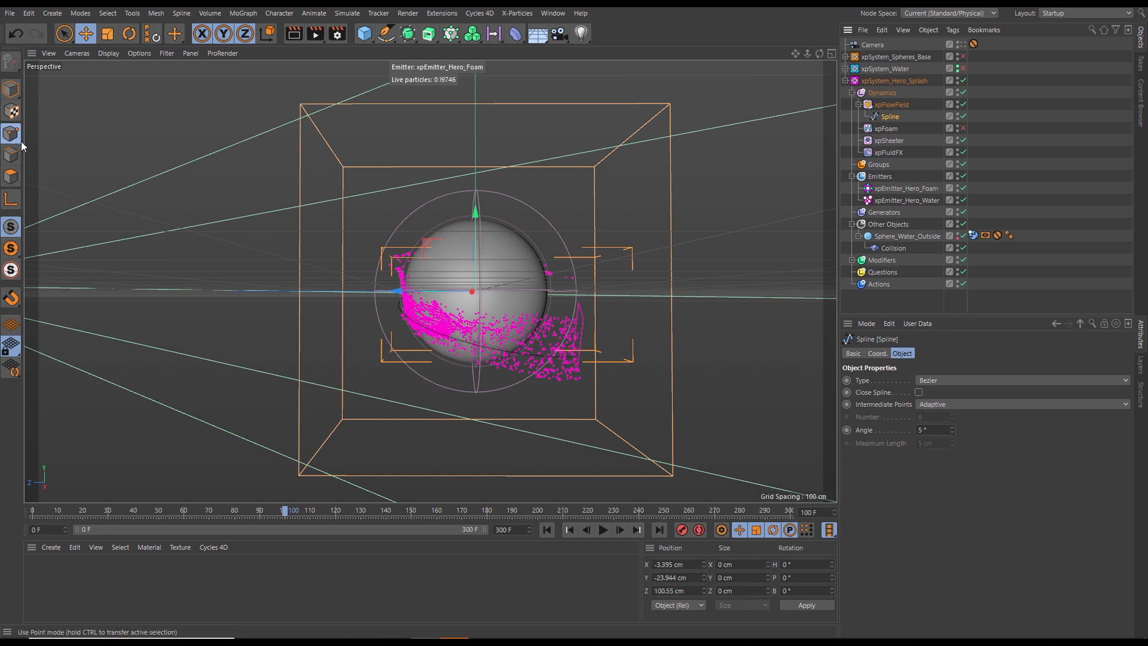
{"action": "left_click", "coordinate": [574, 357]}
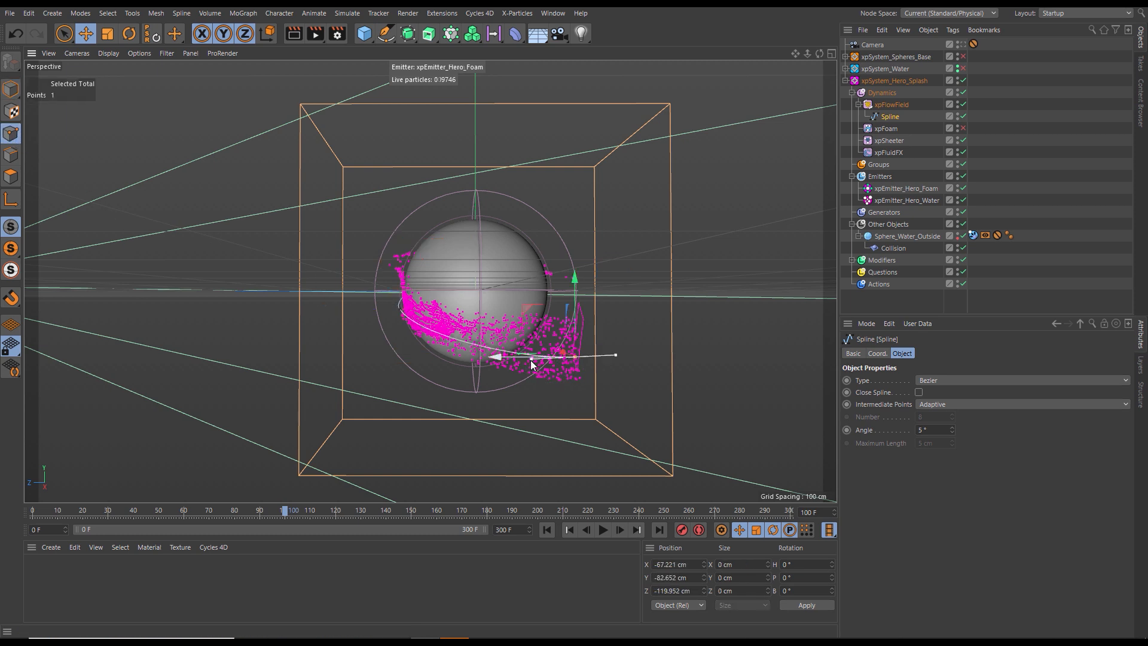
{"action": "left_click_drag", "start_coordinate": [530, 360], "coordinate": [532, 384]}
{"action": "left_click_drag", "start_coordinate": [575, 279], "coordinate": [576, 264]}
{"action": "left_click_drag", "start_coordinate": [530, 373], "coordinate": [528, 386]}
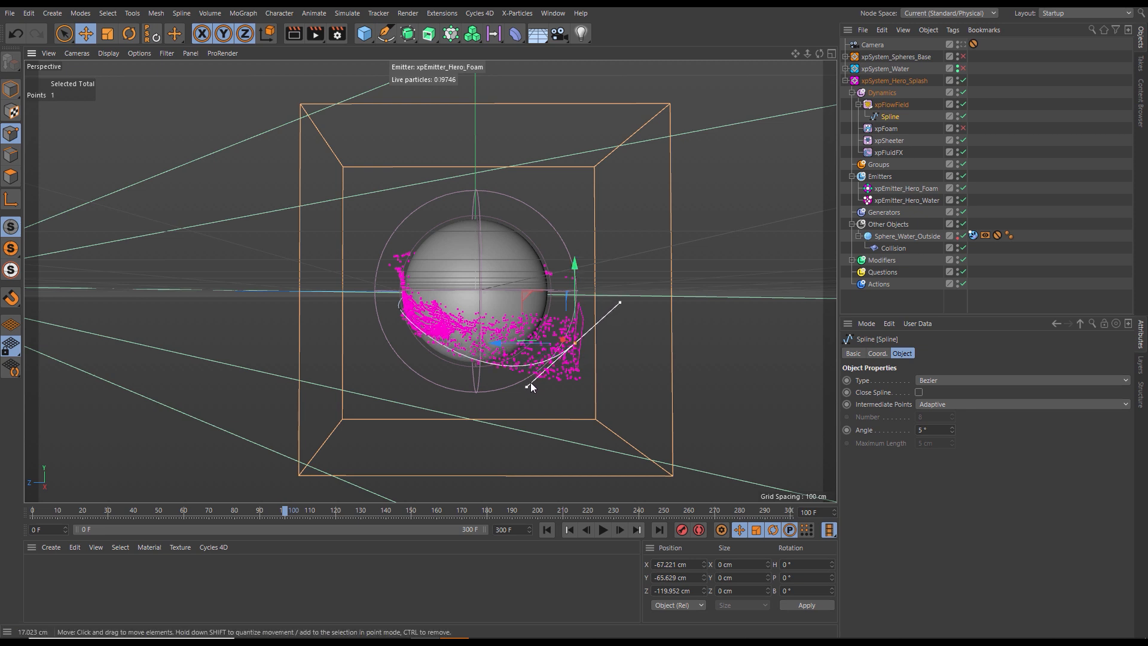
- Replay the simulation in the camera view and in the side view to examine how the water follows the reshaped spline
{"action": "left_click", "coordinate": [963, 46]}
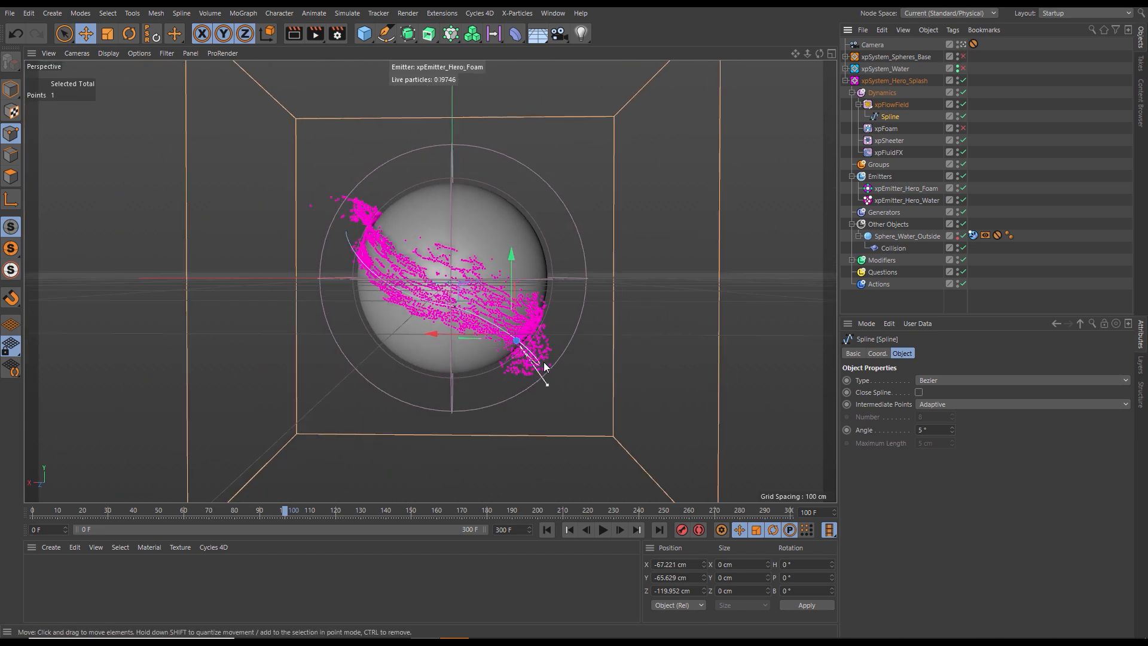
{"action": "left_click", "coordinate": [546, 530]}
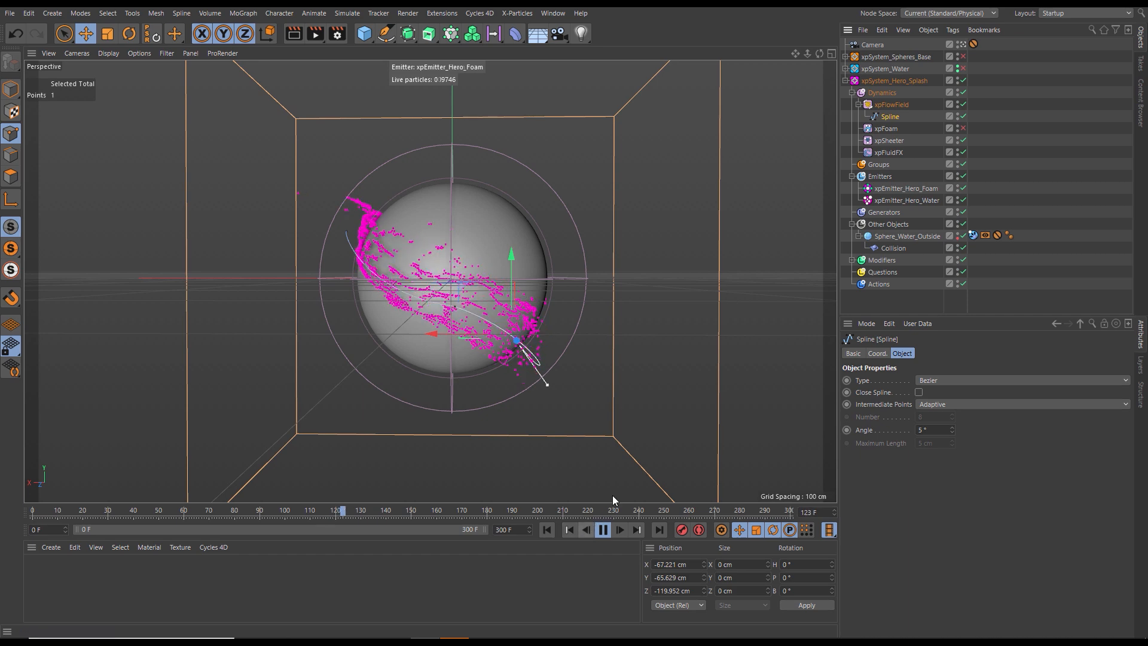
{"action": "left_click", "coordinate": [963, 45]}
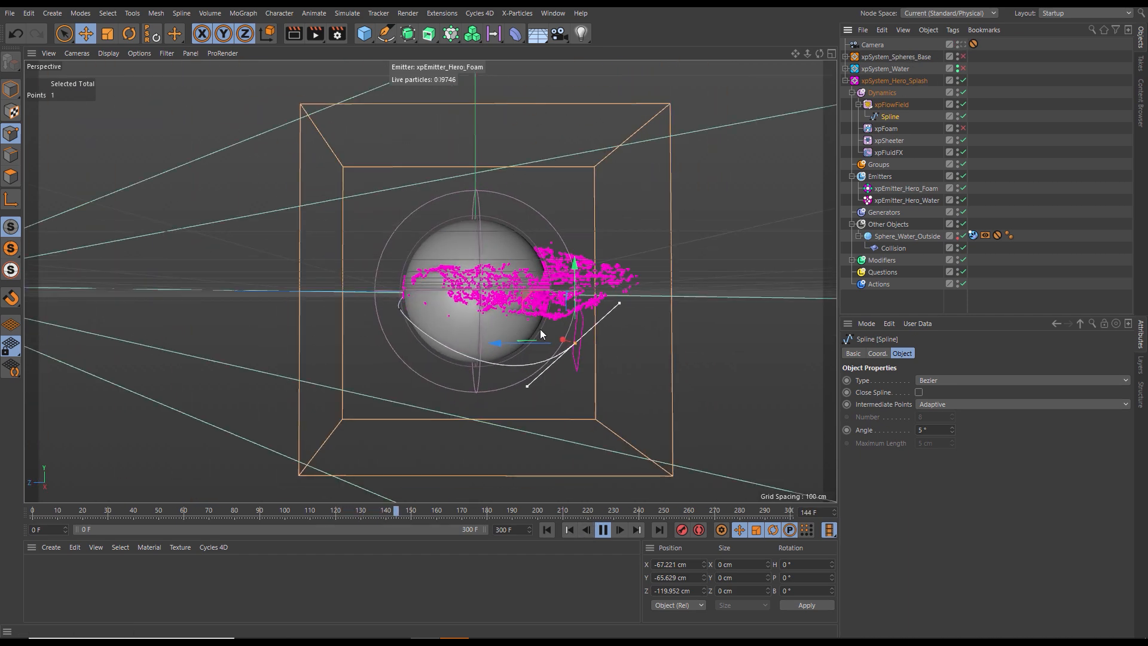
- Stretch xpEmitter_Hero_Water in model mode to about 112 cm along Y, and replay the simulation in the camera view up to frame 98
{"action": "left_click", "coordinate": [11, 88]}
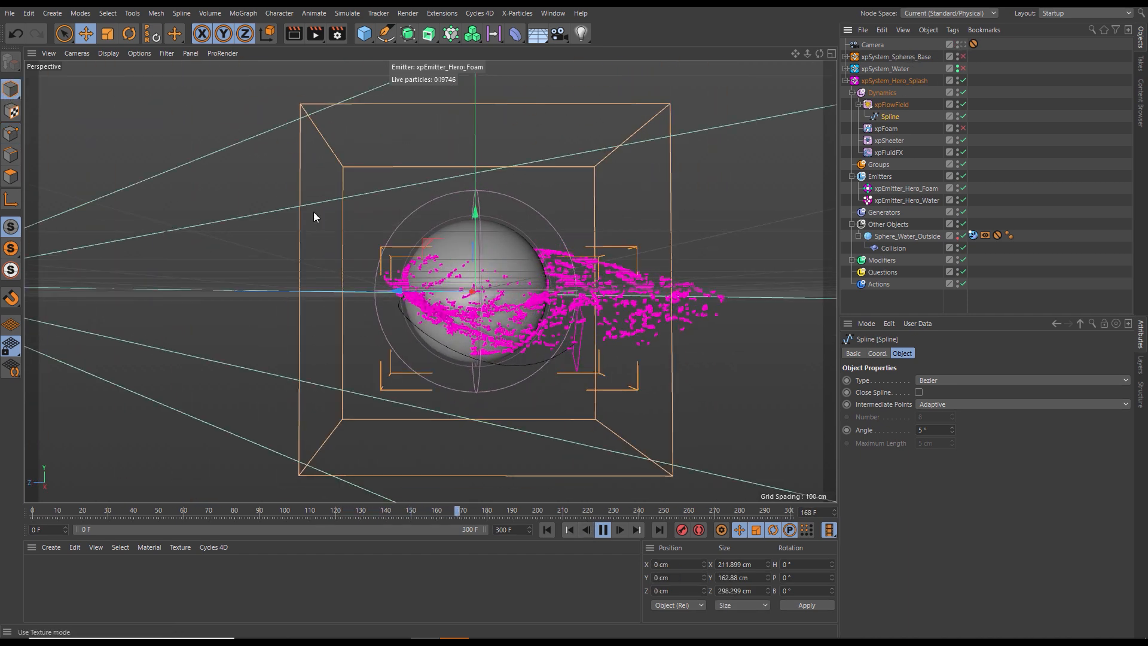
{"action": "left_click", "coordinate": [896, 199]}
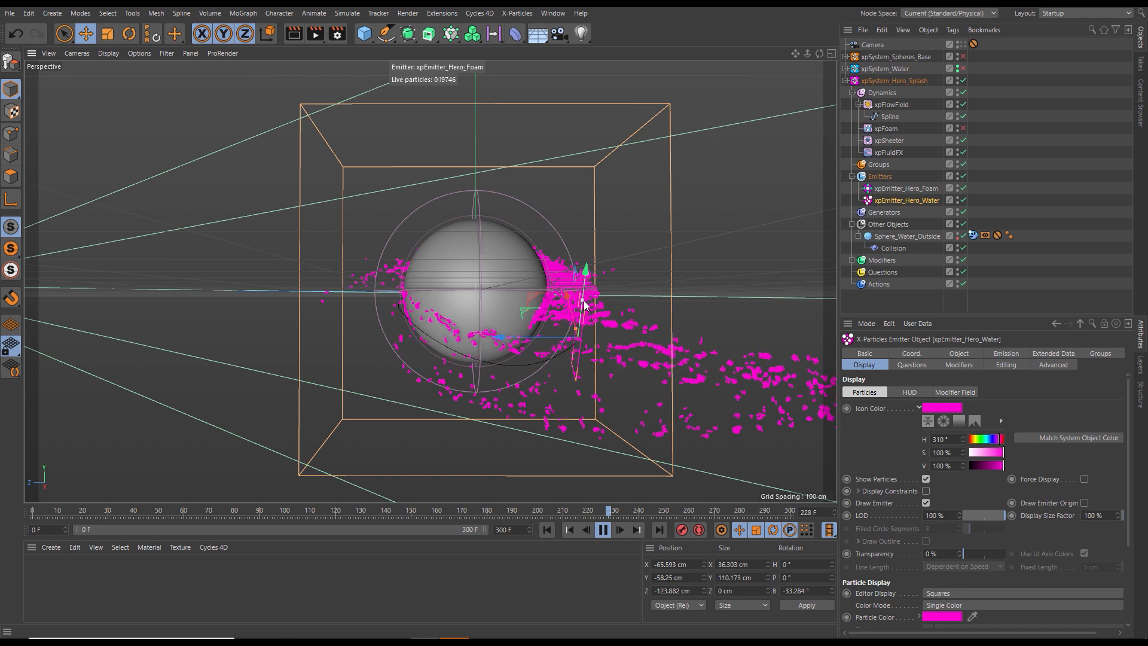
{"action": "left_click", "coordinate": [962, 45]}
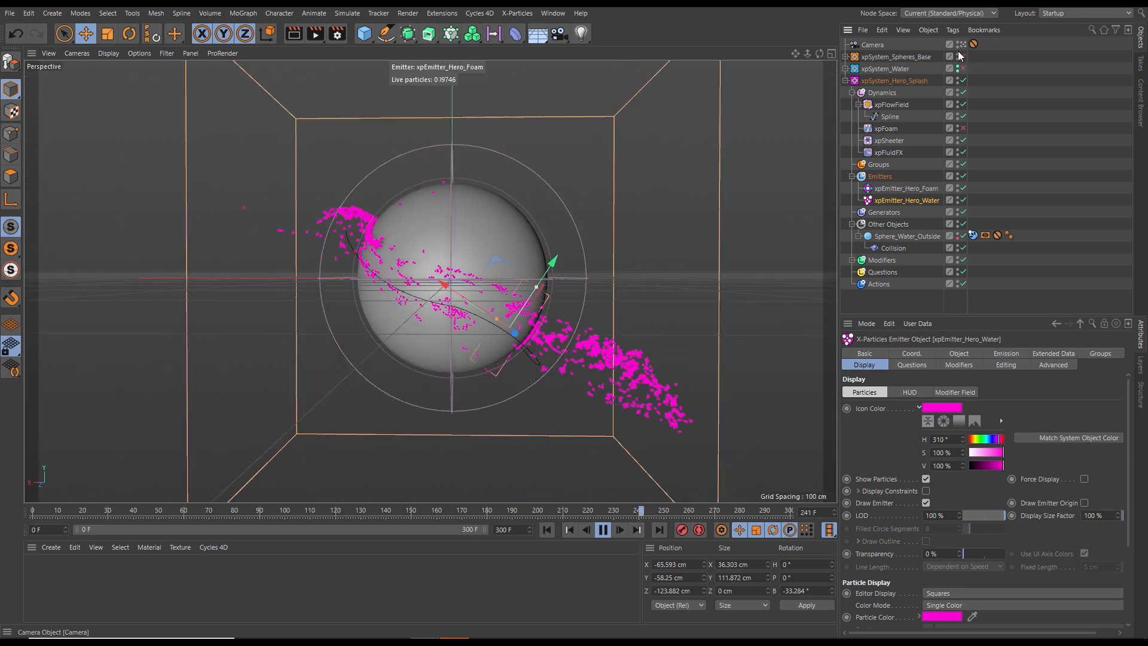
{"action": "left_click", "coordinate": [546, 529]}
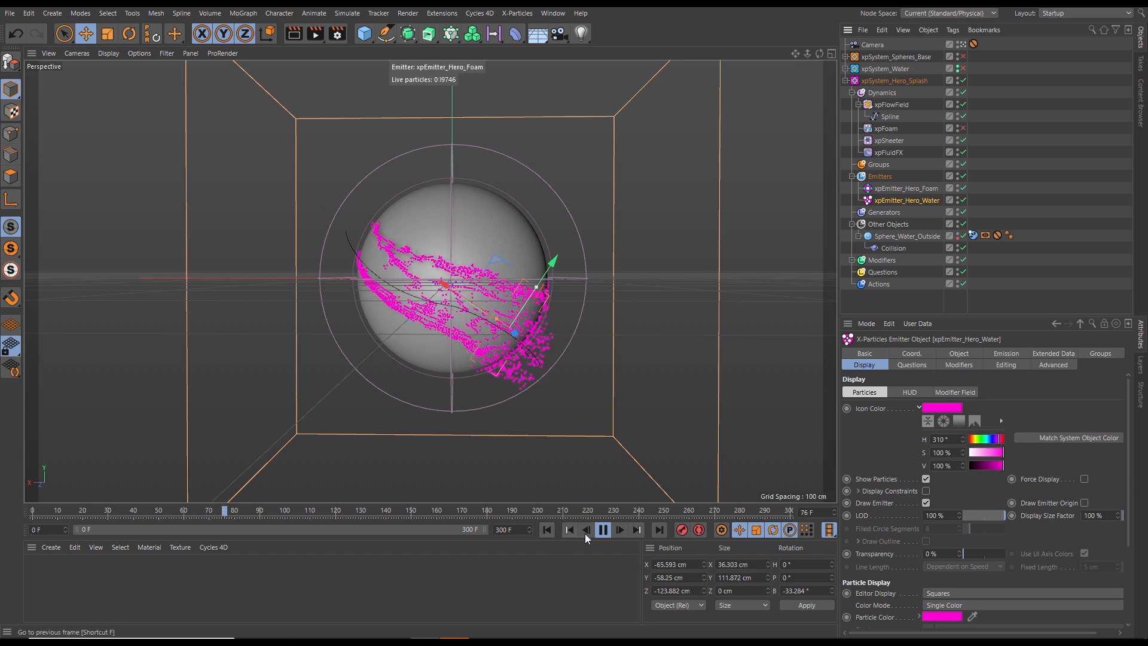
{"action": "left_click", "coordinate": [602, 530]}
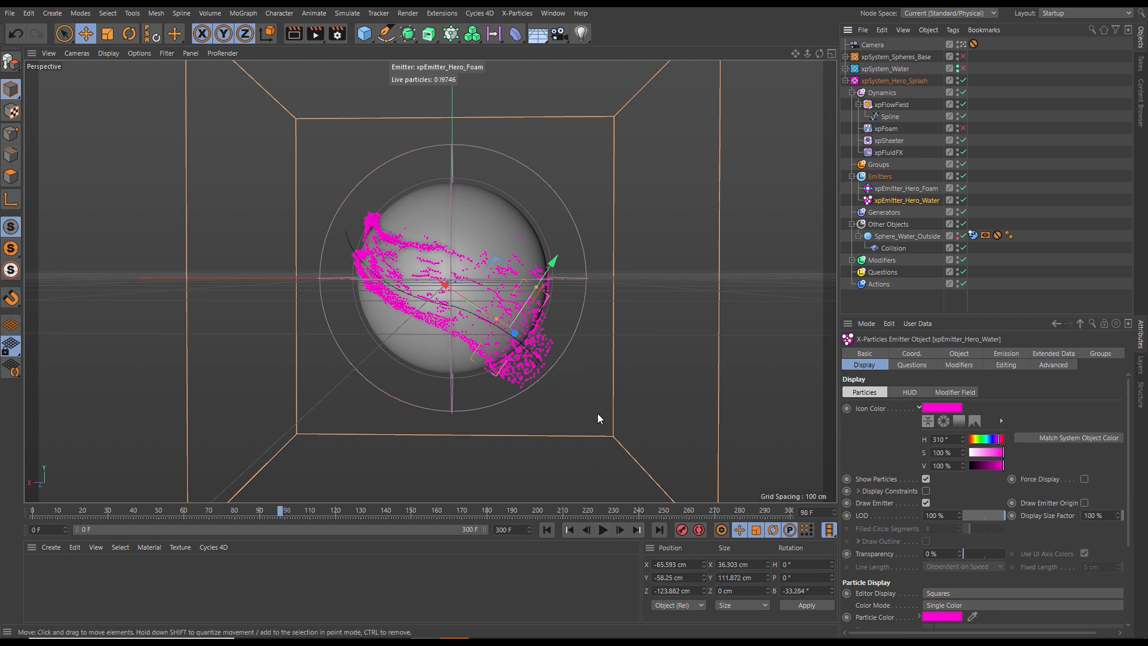
- Raise the tangent handle on the emitter side of the flow spline's middle point, working in point mode
{"action": "left_click", "coordinate": [889, 117]}
{"action": "left_click", "coordinate": [10, 133]}
{"action": "left_click", "coordinate": [454, 311]}
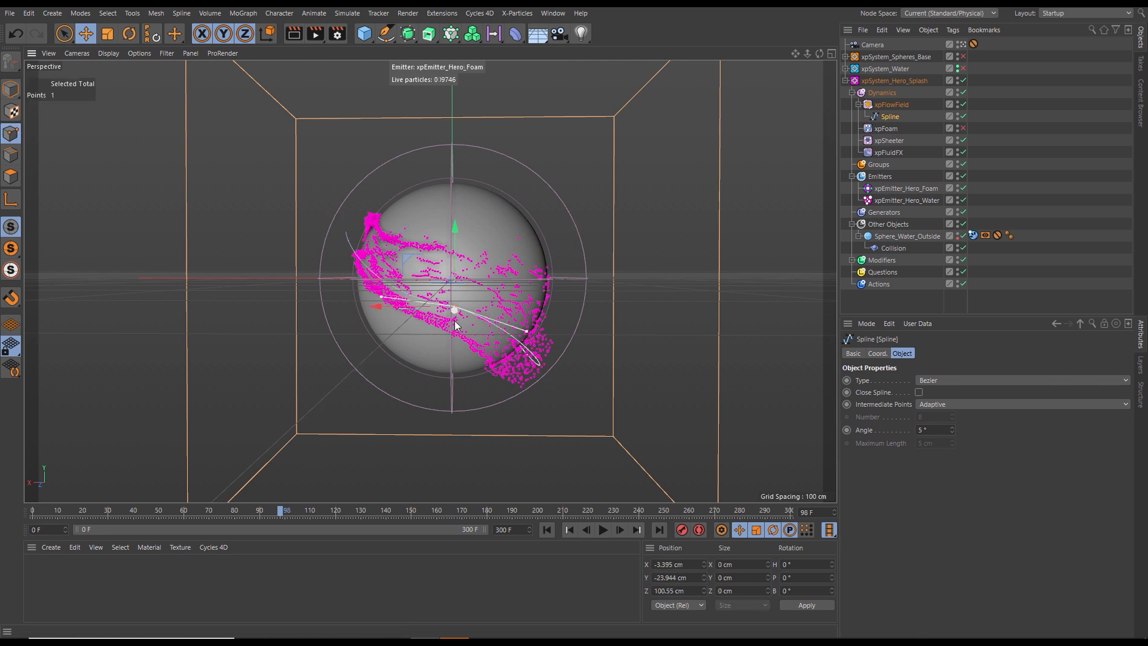
{"action": "mouse_move", "coordinate": [526, 336]}
{"action": "left_mouse_down"}
{"action": "mouse_move", "coordinate": [505, 320]}
{"action": "mouse_move", "coordinate": [518, 319]}
{"action": "left_mouse_up"}
- Move the flow spline's point beside the emitter to about Z -97 cm and shorten its tangent for a tighter curve
{"action": "left_click", "coordinate": [963, 45]}
{"action": "left_click", "coordinate": [575, 345]}
{"action": "left_click_drag", "start_coordinate": [527, 386], "coordinate": [536, 378]}
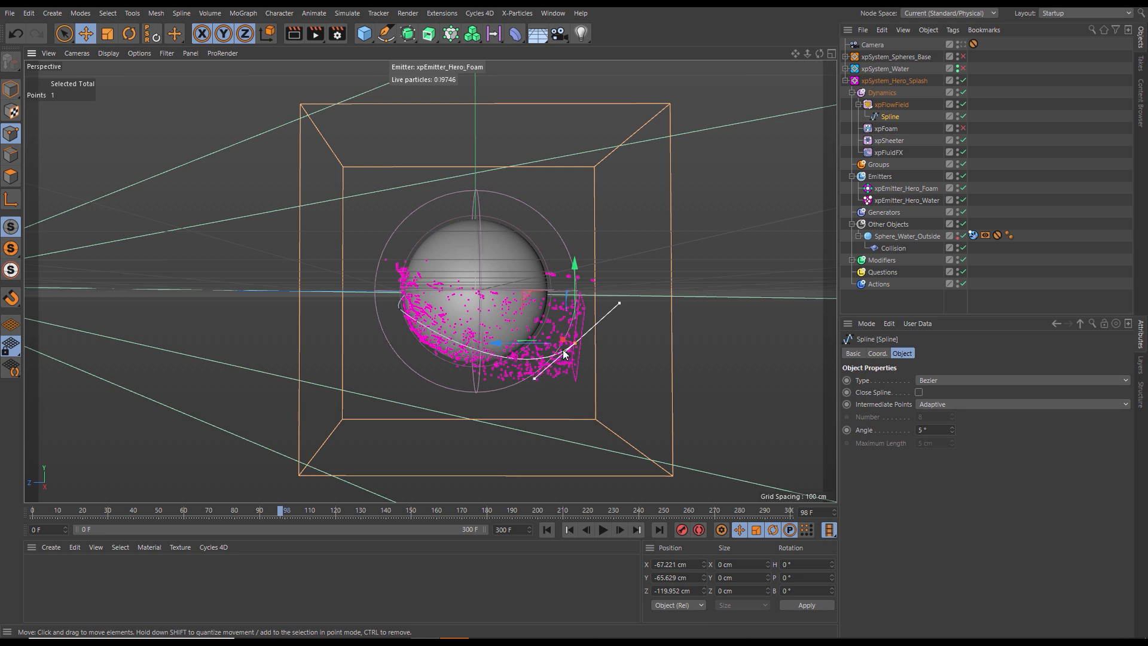
{"action": "left_click_drag", "start_coordinate": [502, 343], "coordinate": [478, 343]}
{"action": "left_click", "coordinate": [962, 45]}
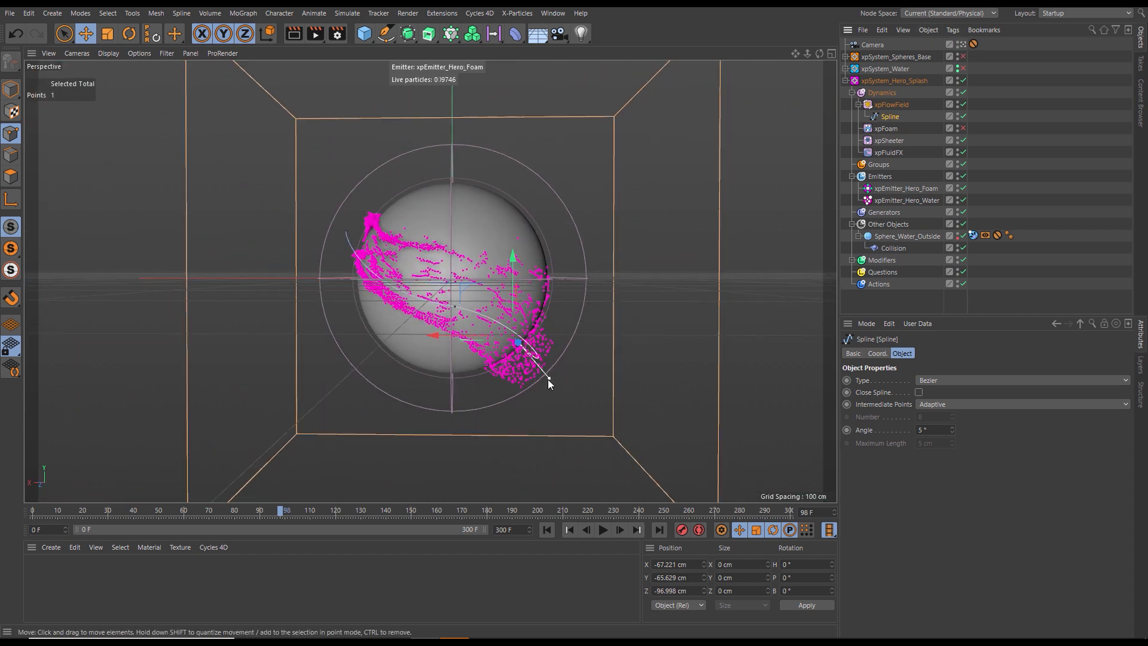
{"action": "left_click_drag", "start_coordinate": [545, 375], "coordinate": [544, 373]}
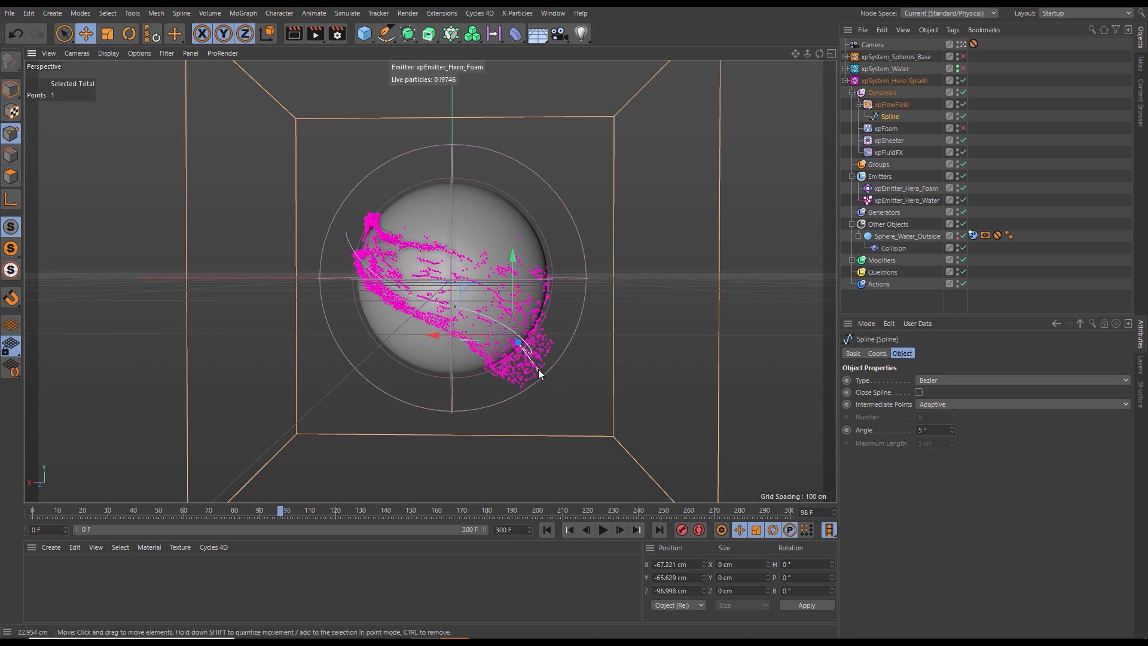
- Replay the simulation from the start and pause at frame 114 to examine the flow along the tightened spline
{"action": "left_click", "coordinate": [546, 530]}
{"action": "left_click", "coordinate": [602, 529]}
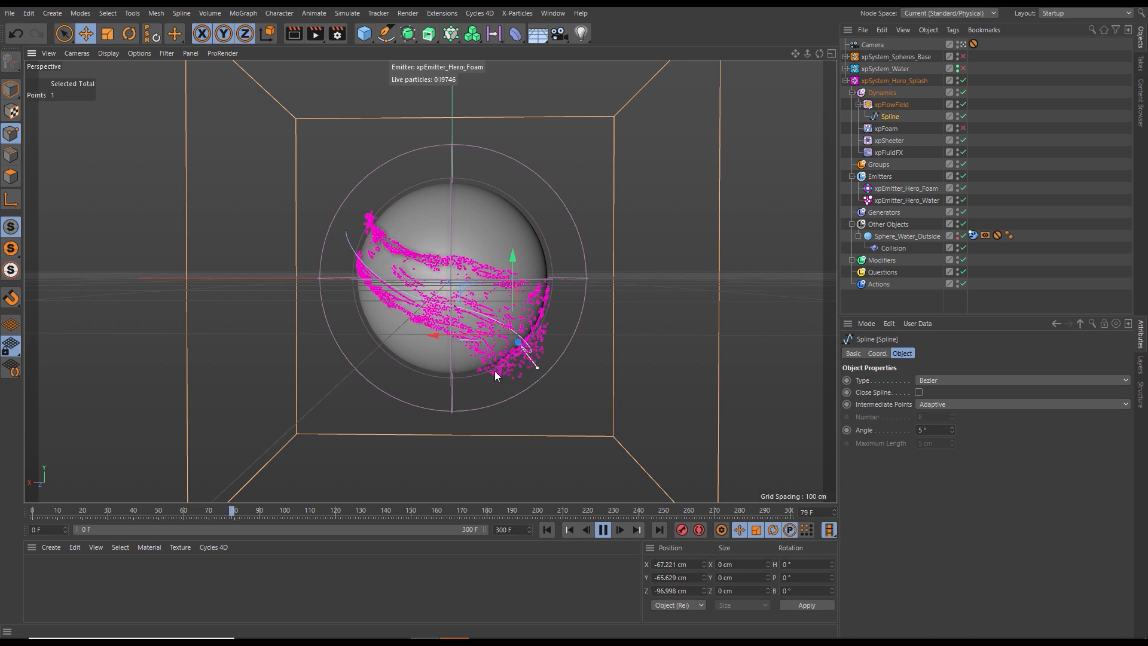
{"action": "left_click", "coordinate": [603, 530]}
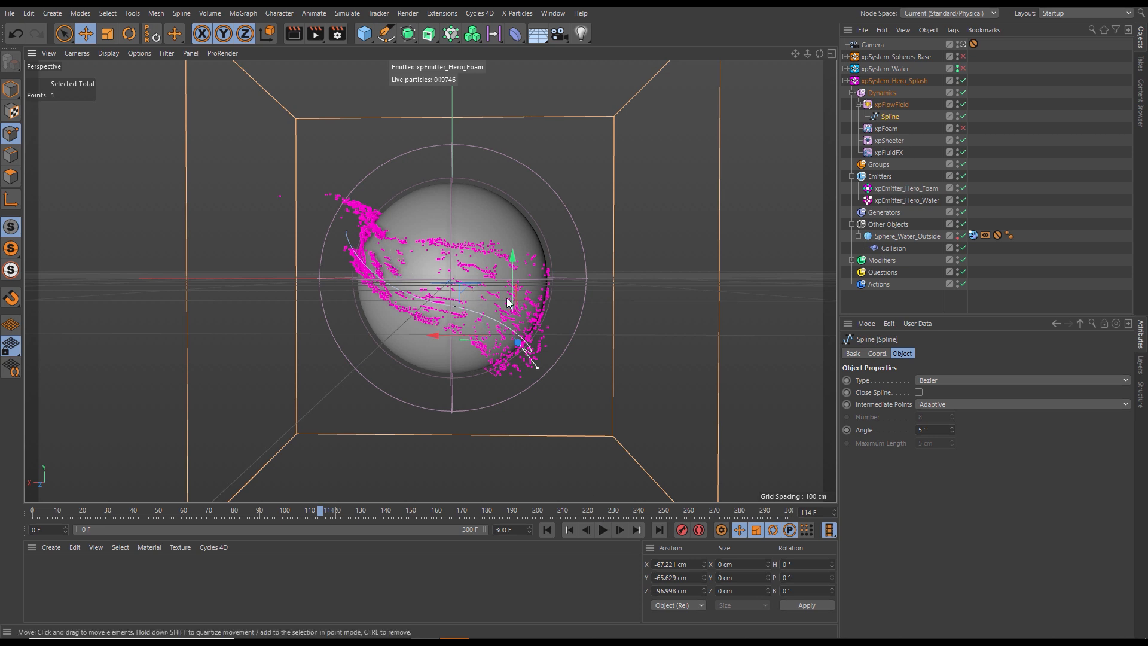
- Set xpEmitter_Hero_Water to emit from frame 110 to frame 160 with a speed variation of 20 cm
{"action": "left_click", "coordinate": [906, 201]}
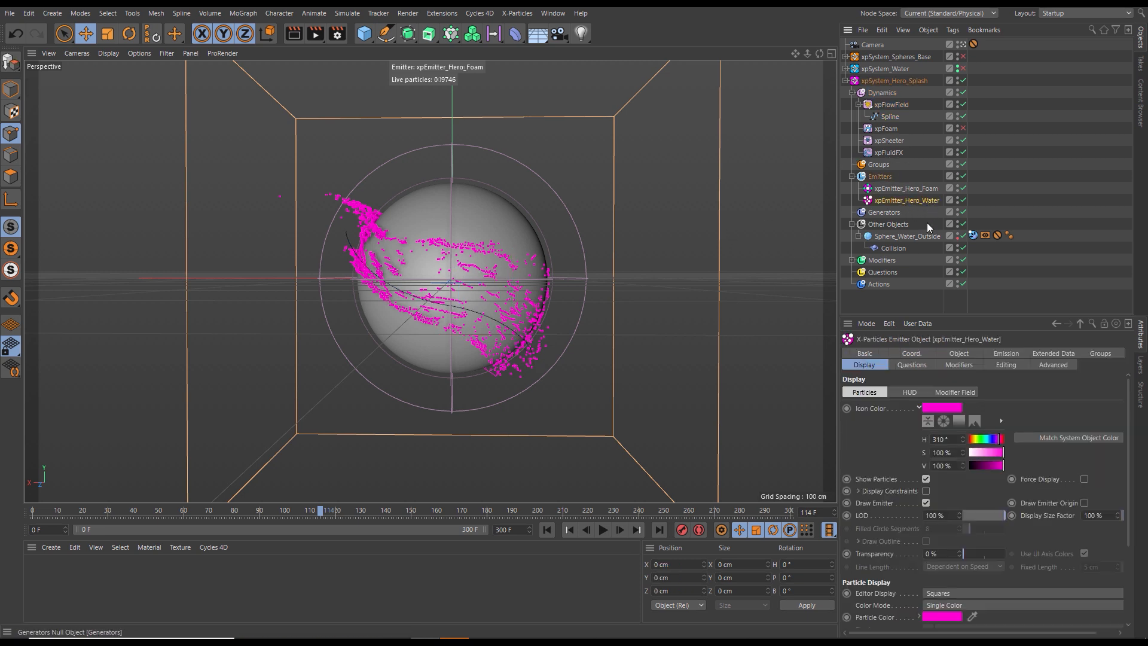
{"action": "left_click", "coordinate": [1005, 353]}
{"action": "left_click_drag", "start_coordinate": [994, 307], "coordinate": [994, 236]}
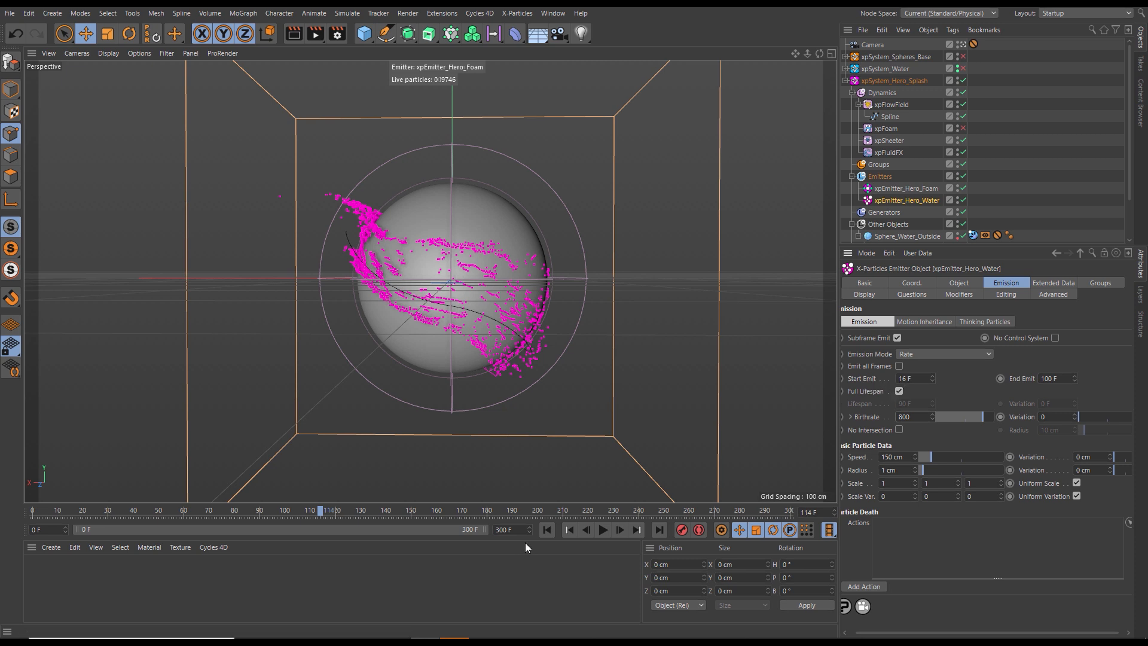
{"action": "left_click", "coordinate": [545, 530]}
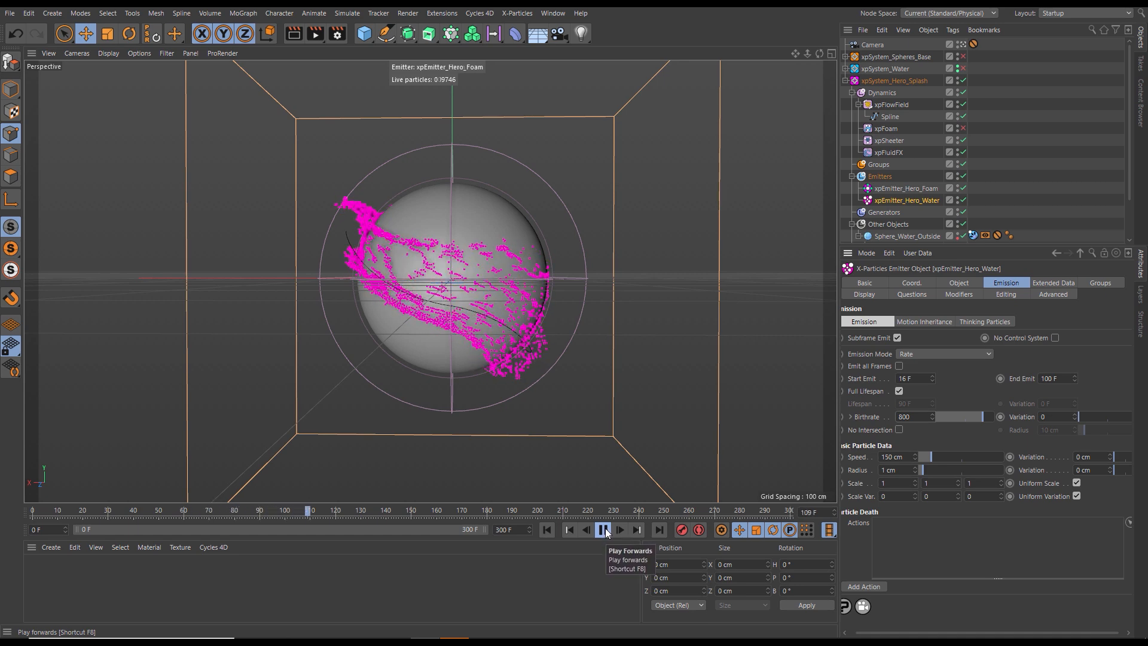
{"action": "left_click", "coordinate": [602, 531]}
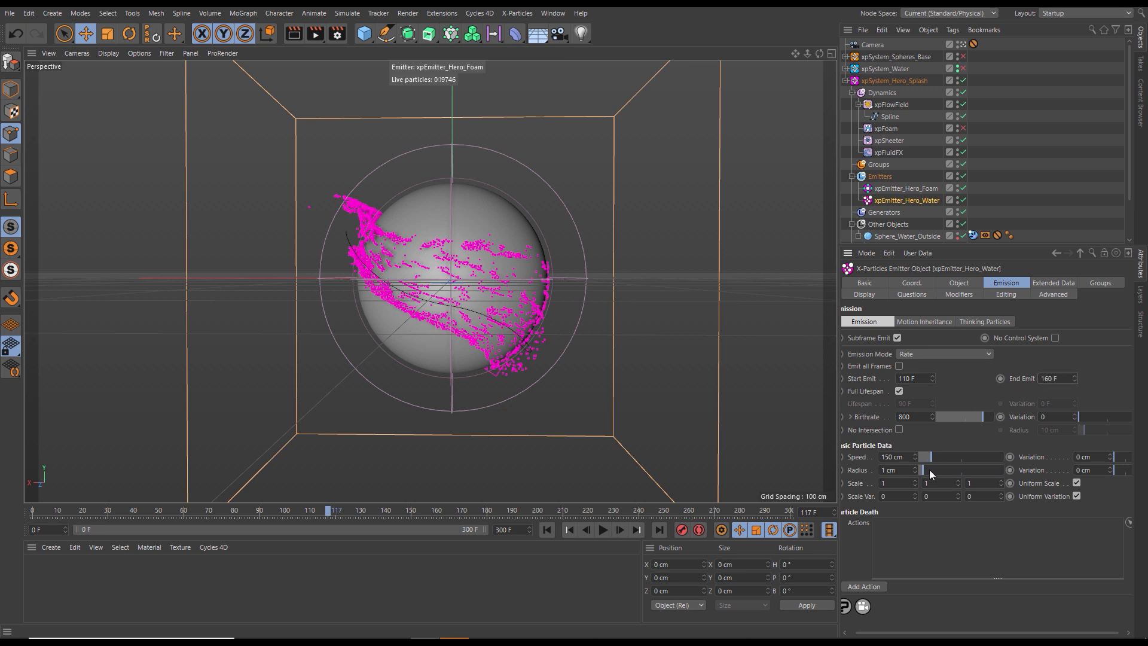
{"action": "type", "text": "20"}
- Replay the simulation from the start and pause at frame 175 to examine the water with the new emission timing
{"action": "left_click", "coordinate": [545, 530]}
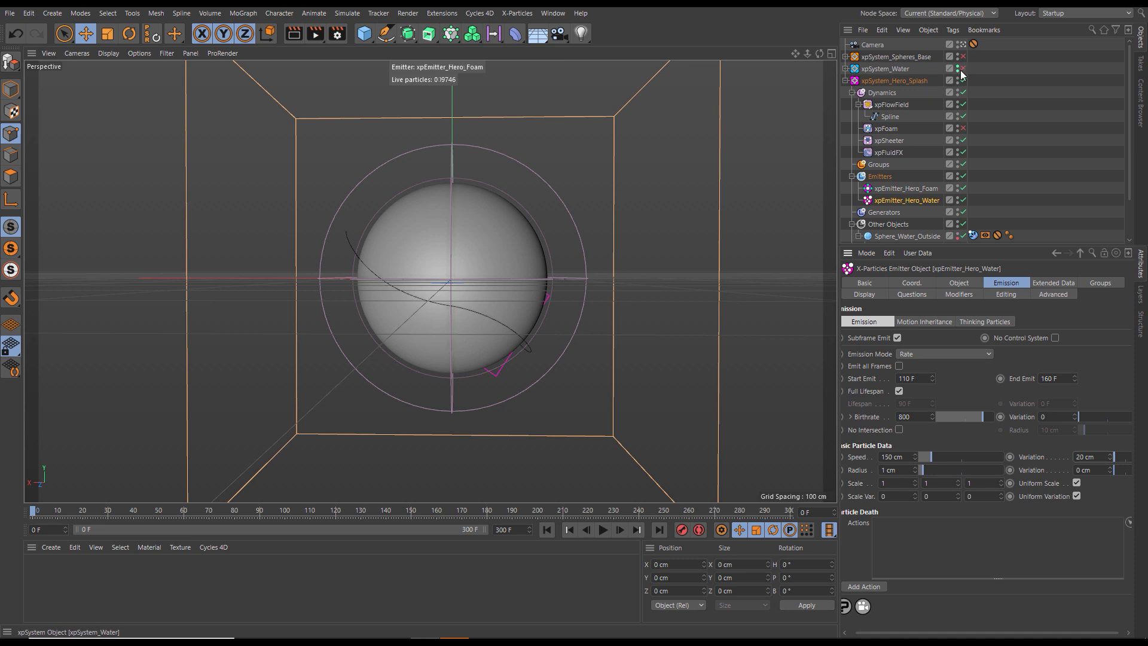
{"action": "left_click", "coordinate": [603, 529]}
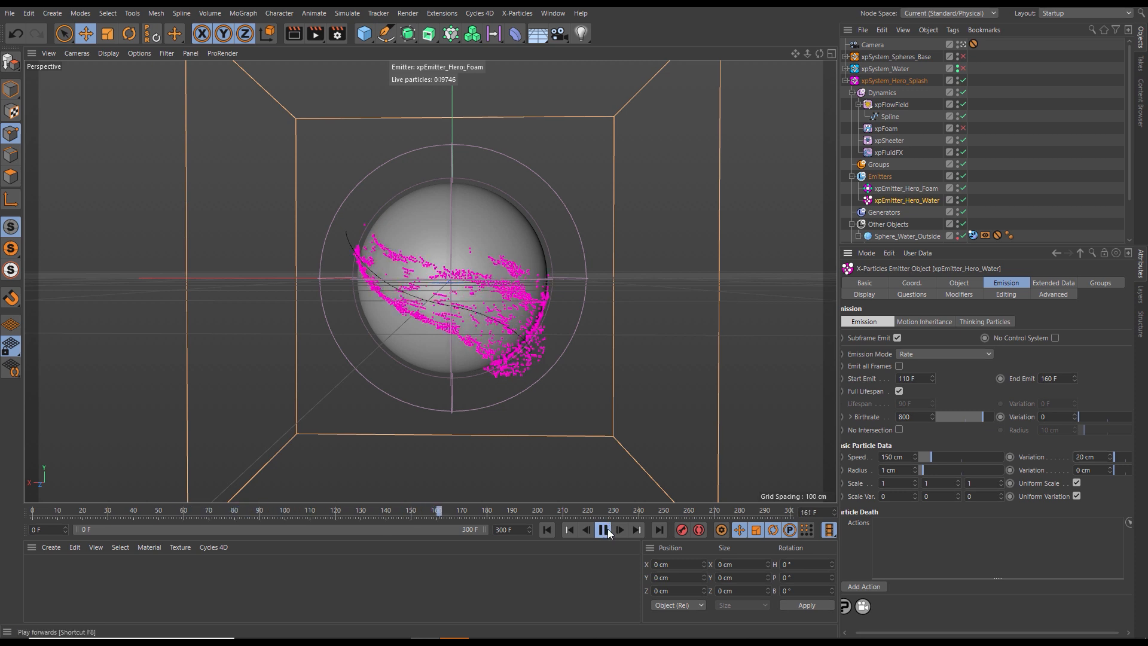
{"action": "left_click", "coordinate": [604, 530]}
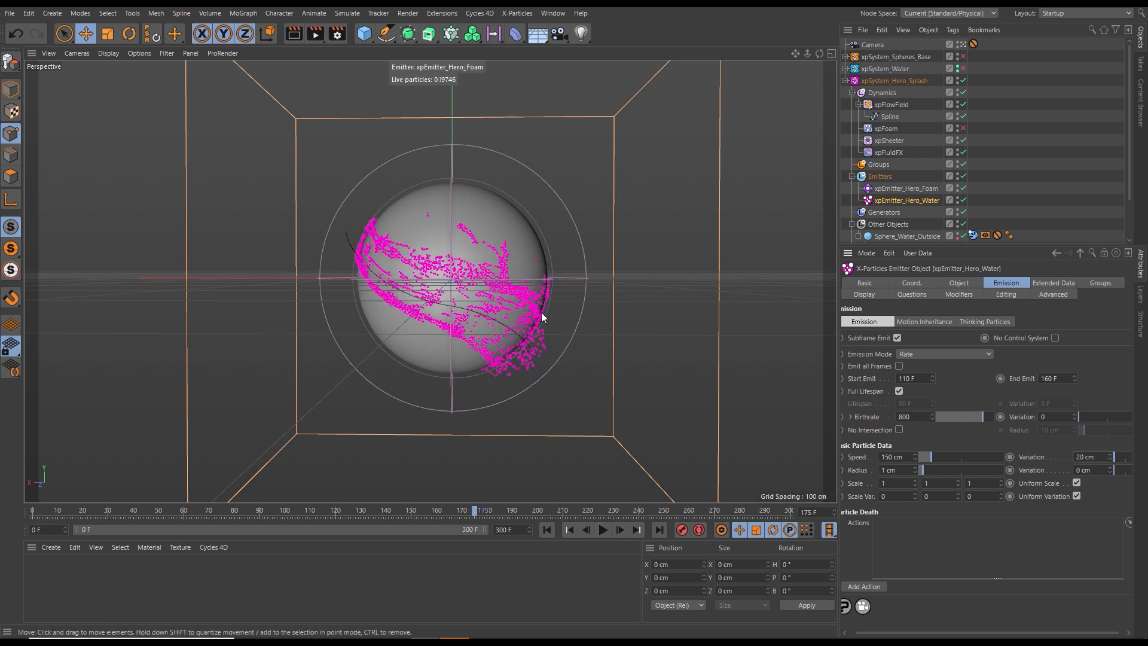
- Set the xpSheeter modifier's velocity alignment angle to 30°
{"action": "left_click", "coordinate": [892, 143]}
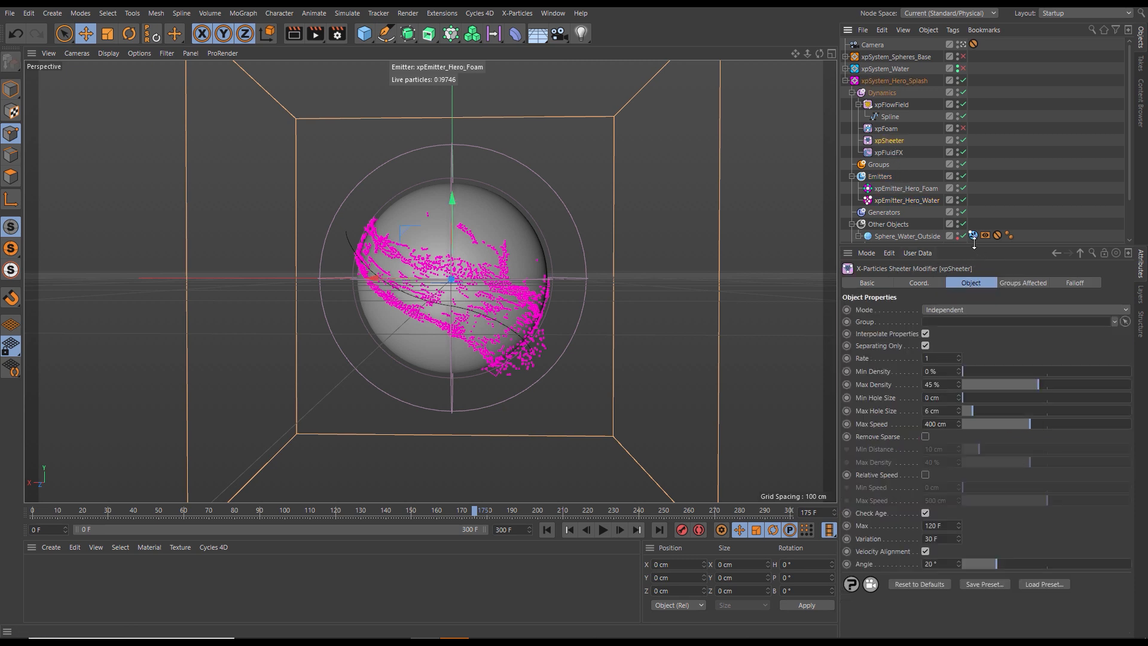
{"action": "left_click_drag", "start_coordinate": [974, 244], "coordinate": [974, 212]}
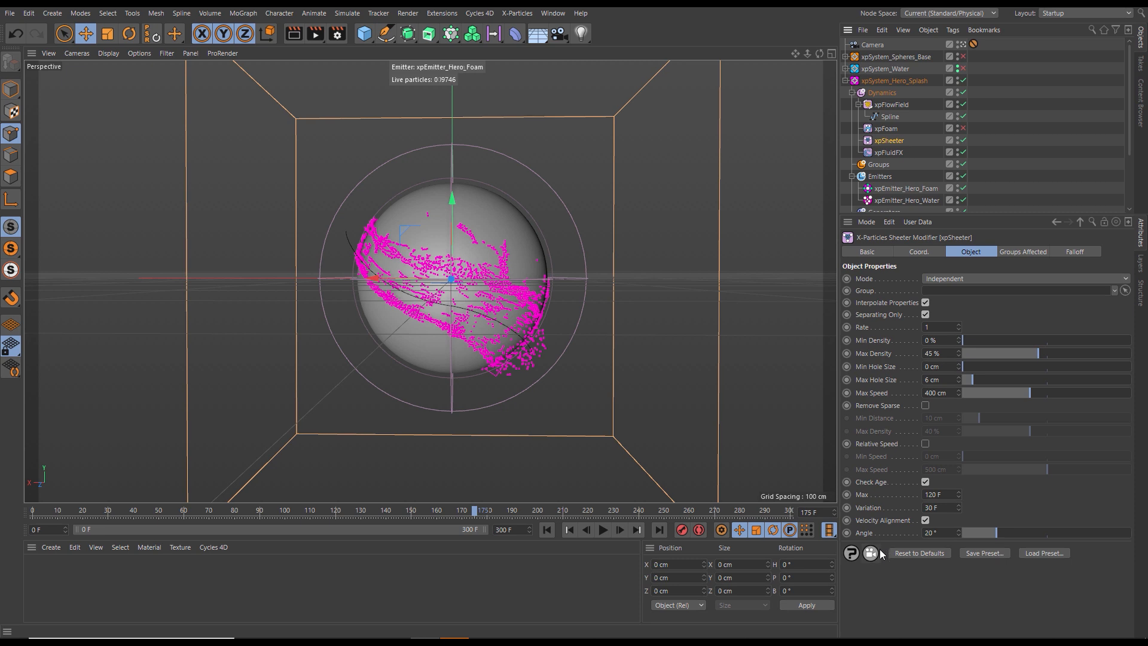
{"action": "left_click", "coordinate": [946, 533]}
{"action": "type", "text": "30"}
{"action": "key", "text": "Return"}
- Replay the simulation with pauses at frames 170 and 188 to examine the effect of the wider sheeter angle
{"action": "left_click", "coordinate": [562, 528]}
{"action": "left_click", "coordinate": [603, 529]}
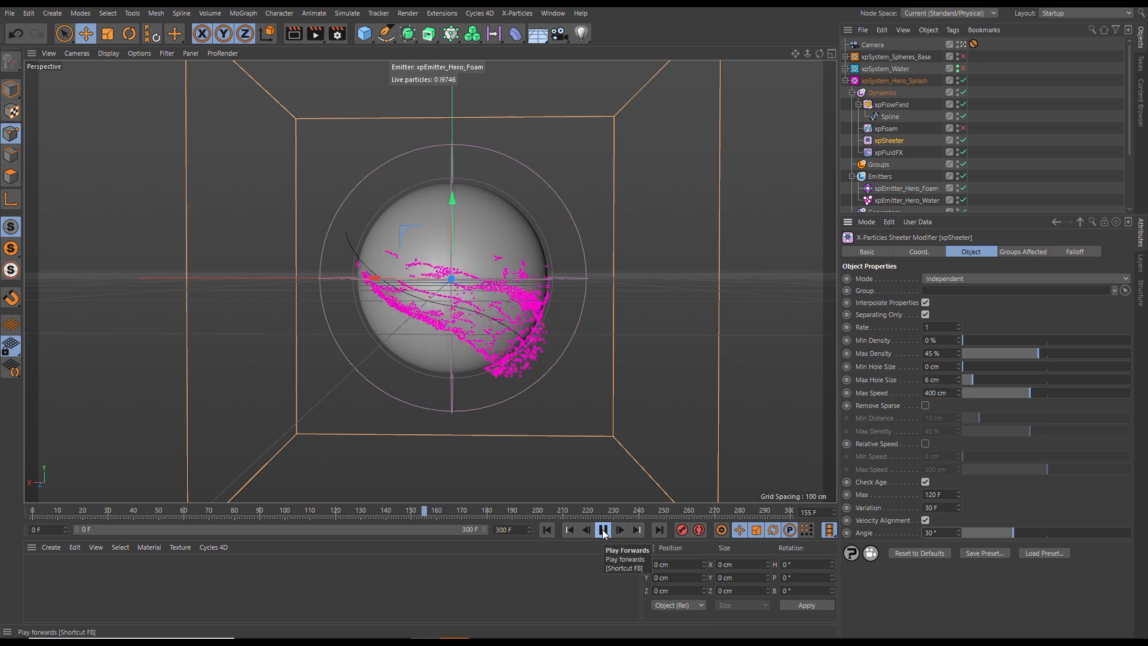
{"action": "left_click", "coordinate": [603, 530]}
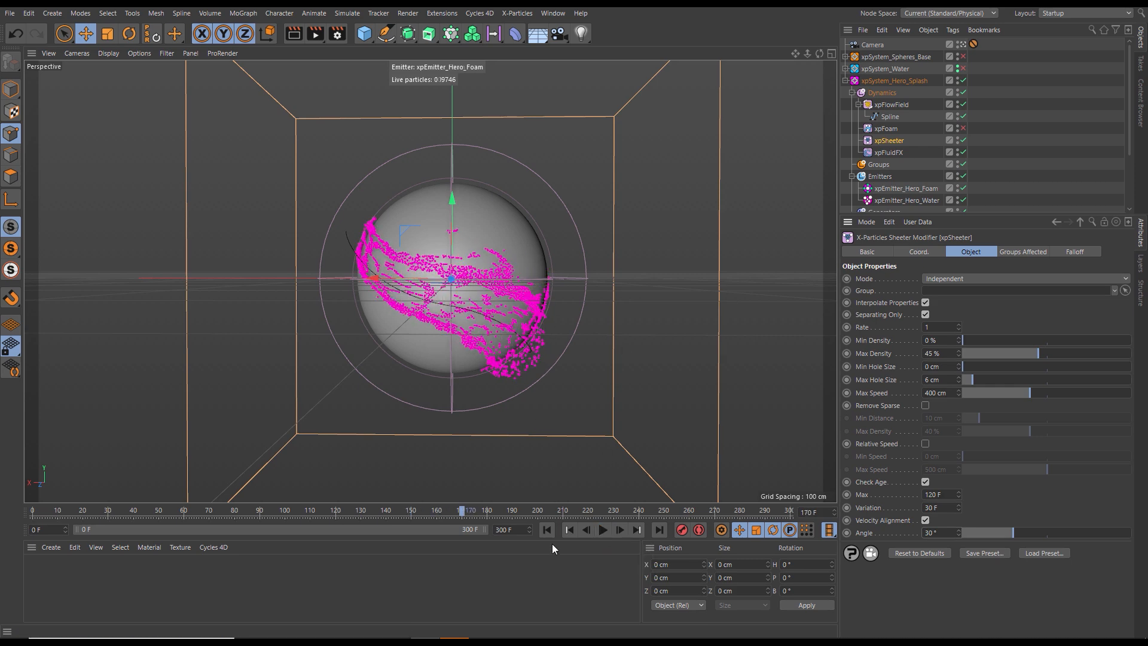
{"action": "left_click", "coordinate": [603, 529]}
{"action": "left_click", "coordinate": [605, 531]}
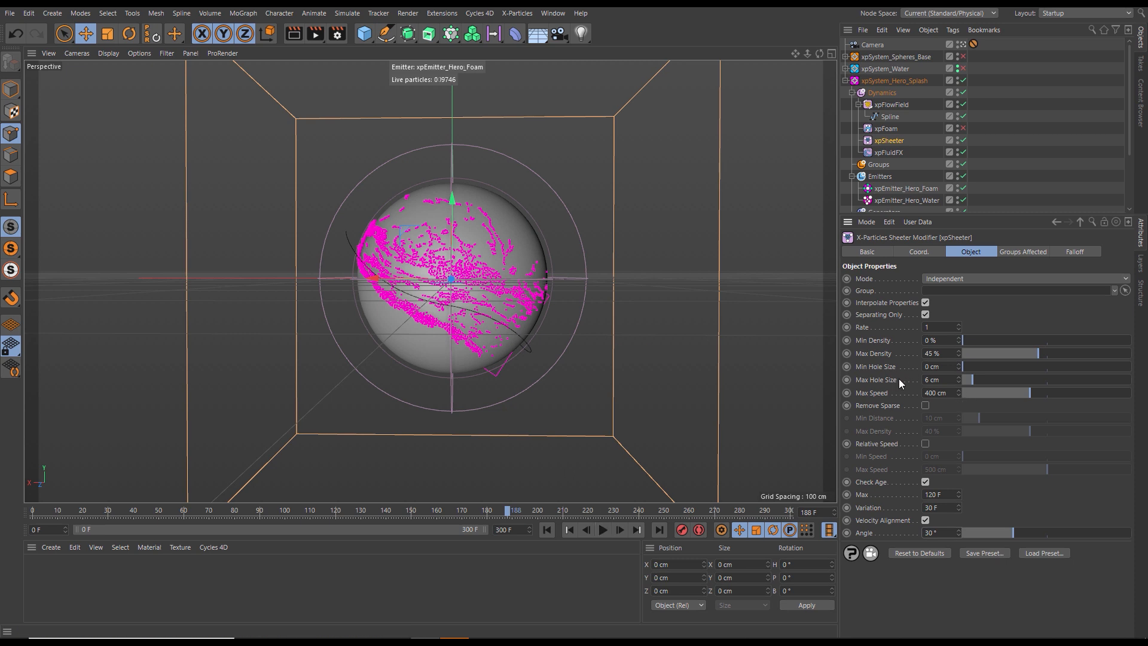
- Set the xpSheeter's Max Hole Size to 10 cm and replay the simulation up to frame 191
{"action": "type", "text": "10"}
{"action": "key", "text": "Return"}
{"action": "left_click", "coordinate": [567, 530]}
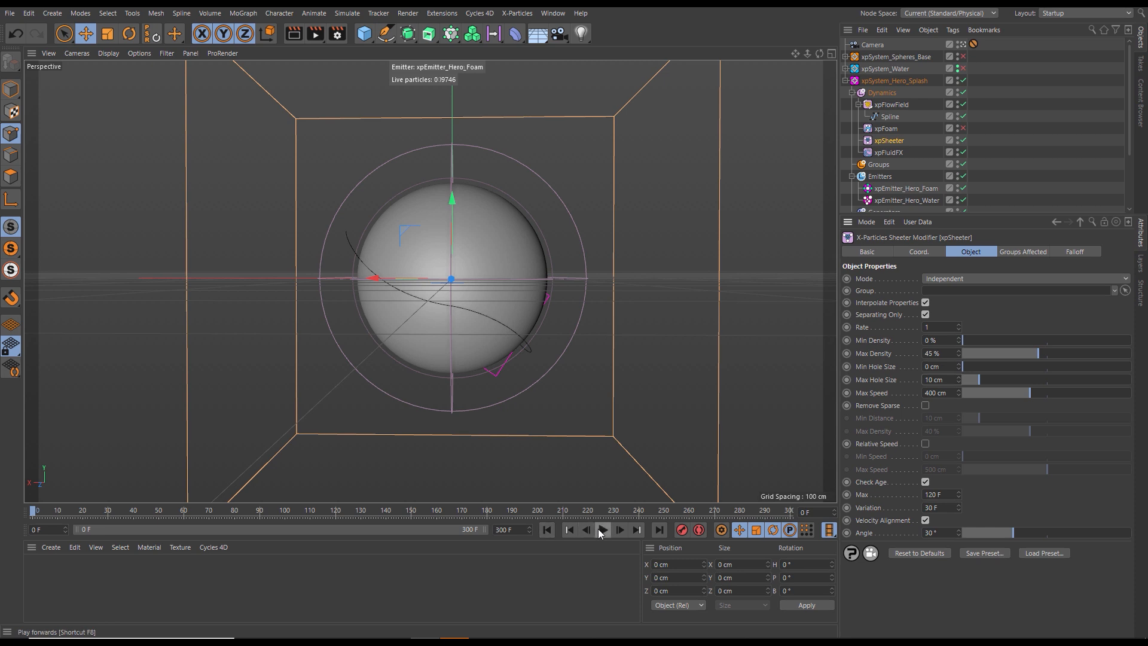
{"action": "left_click", "coordinate": [601, 531]}
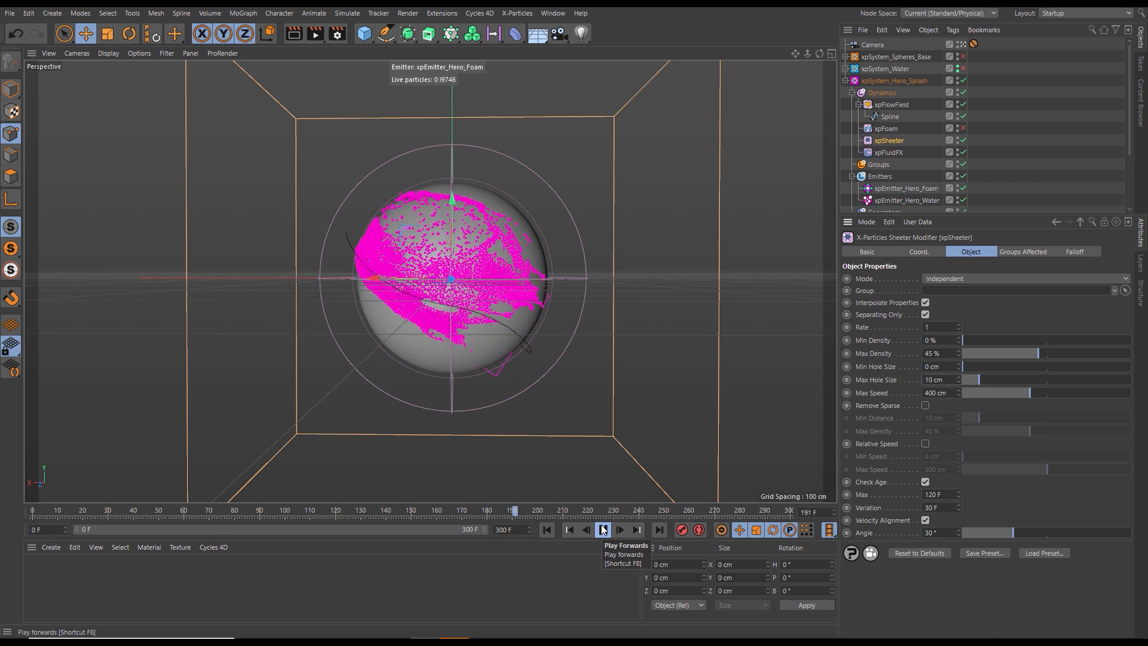
{"action": "left_click", "coordinate": [603, 530]}
- Replay the simulation repeatedly with pauses at frames 146 and 154 to examine the filled water sheet, finishing back at frame 0
{"action": "left_click", "coordinate": [547, 530]}
{"action": "left_click", "coordinate": [602, 529]}
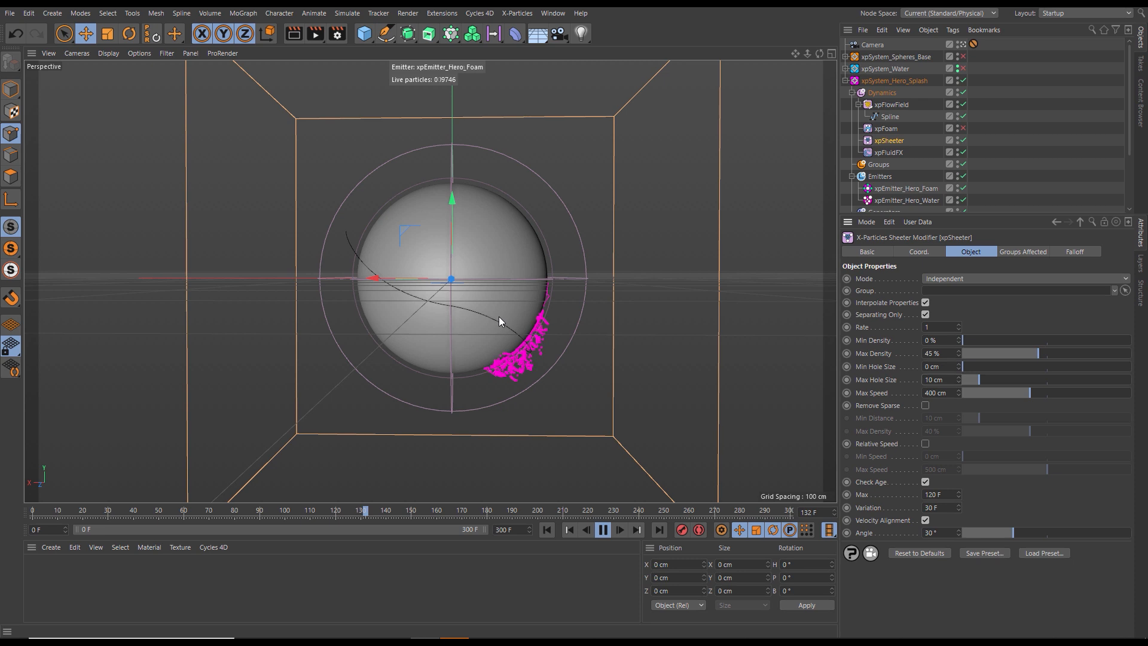
{"action": "left_click", "coordinate": [602, 530]}
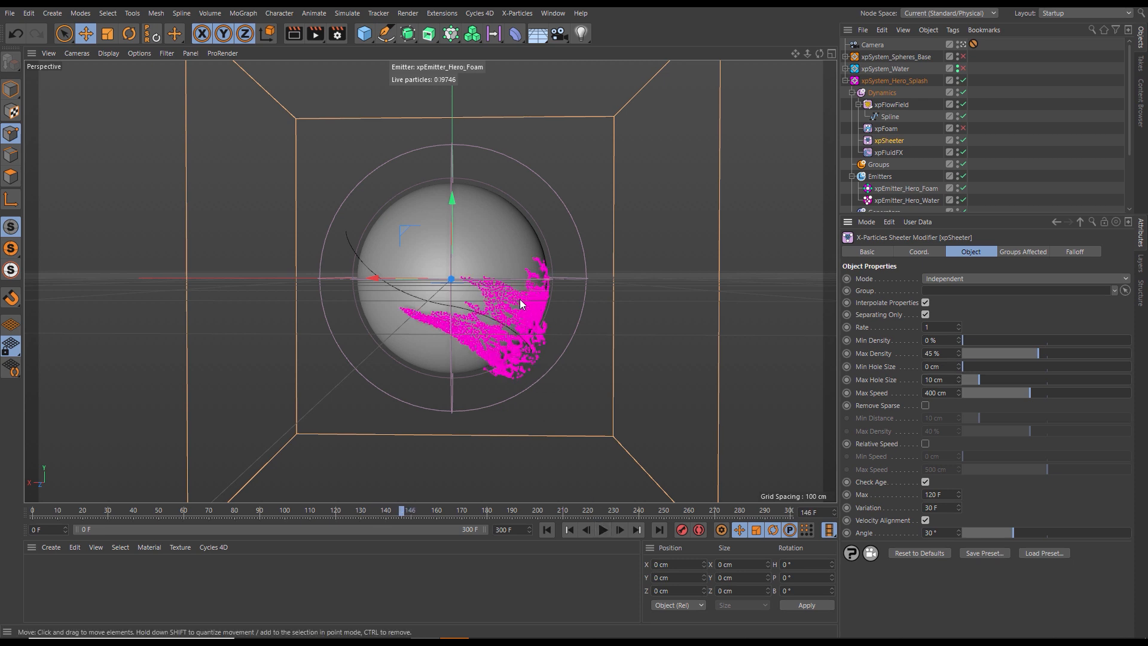
{"action": "left_click", "coordinate": [602, 530]}
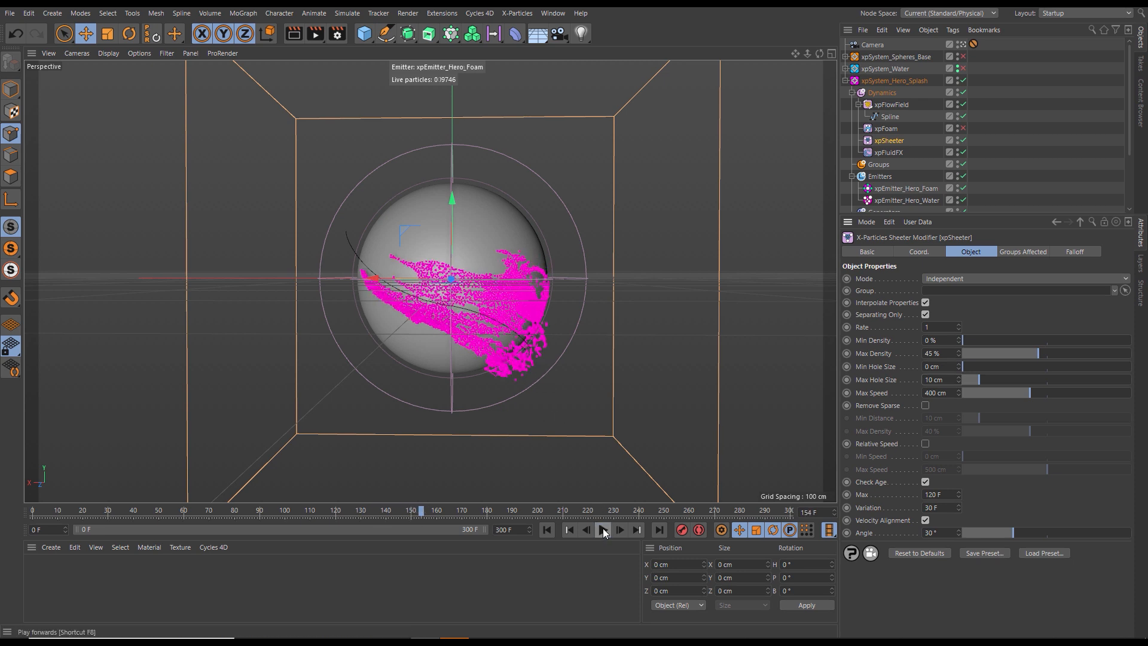
{"action": "left_click", "coordinate": [603, 529]}
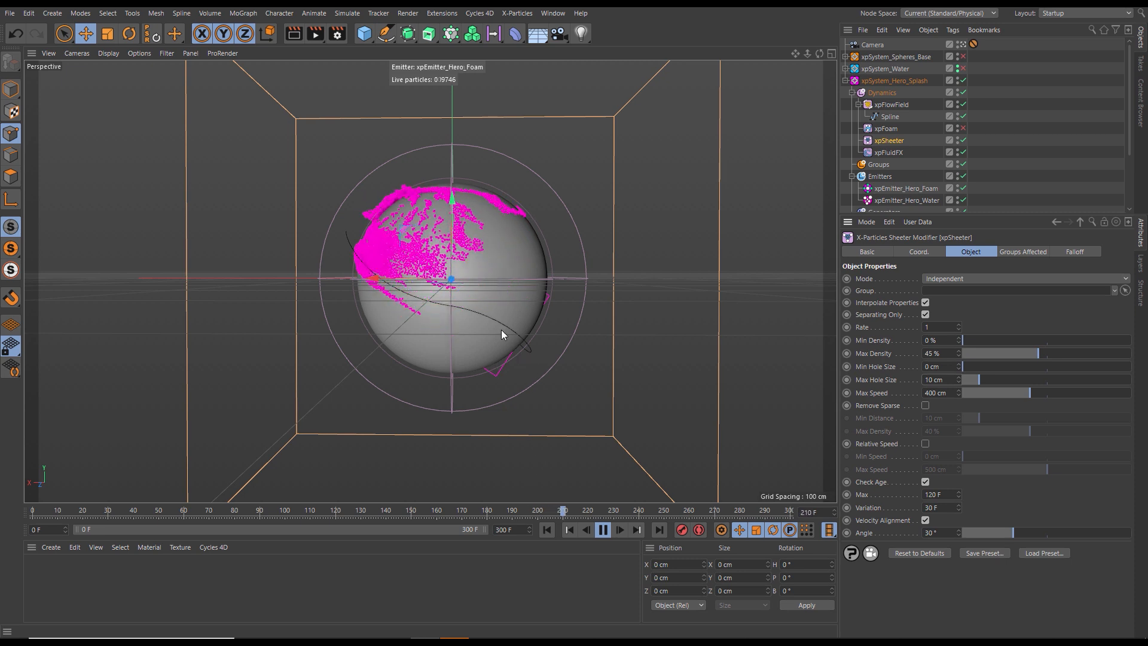
{"action": "left_click", "coordinate": [547, 530]}
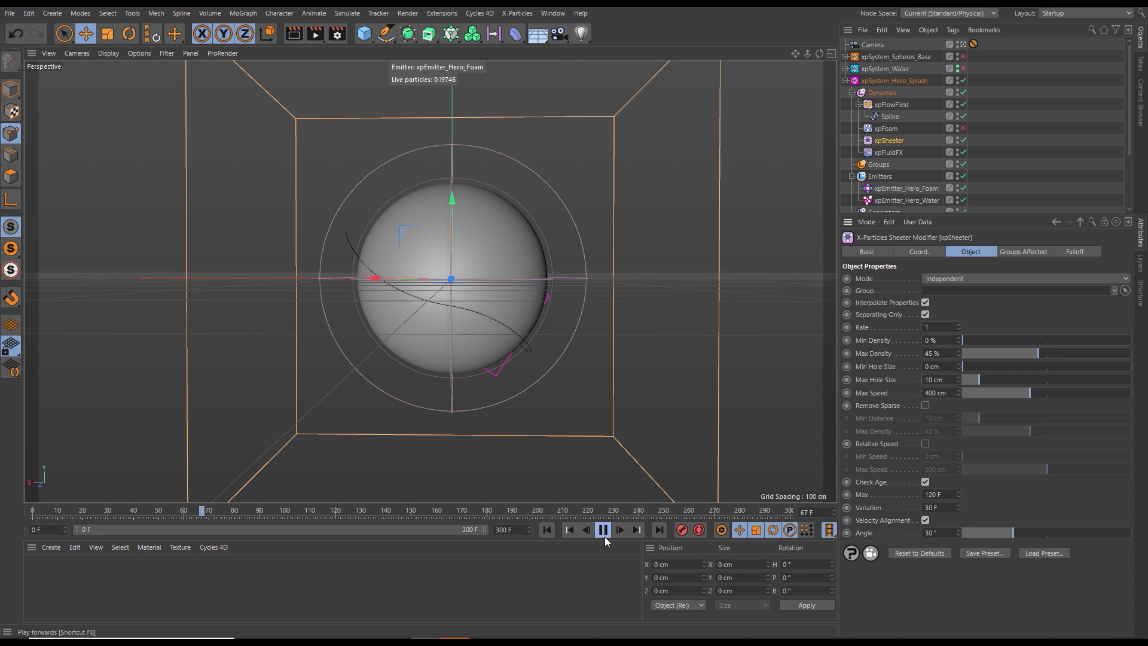
{"action": "left_click", "coordinate": [547, 530]}
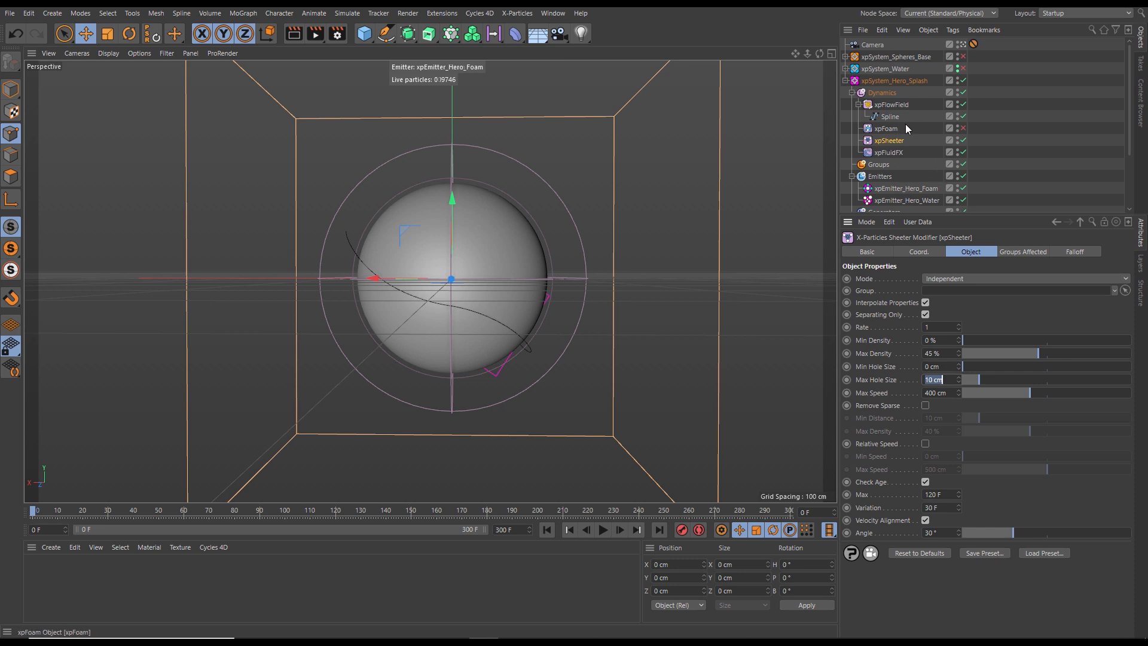
- Select xpSystem_Hero_Splash and play the simulation to frame 166 to examine the hero water sheet
{"action": "left_click", "coordinate": [884, 83]}
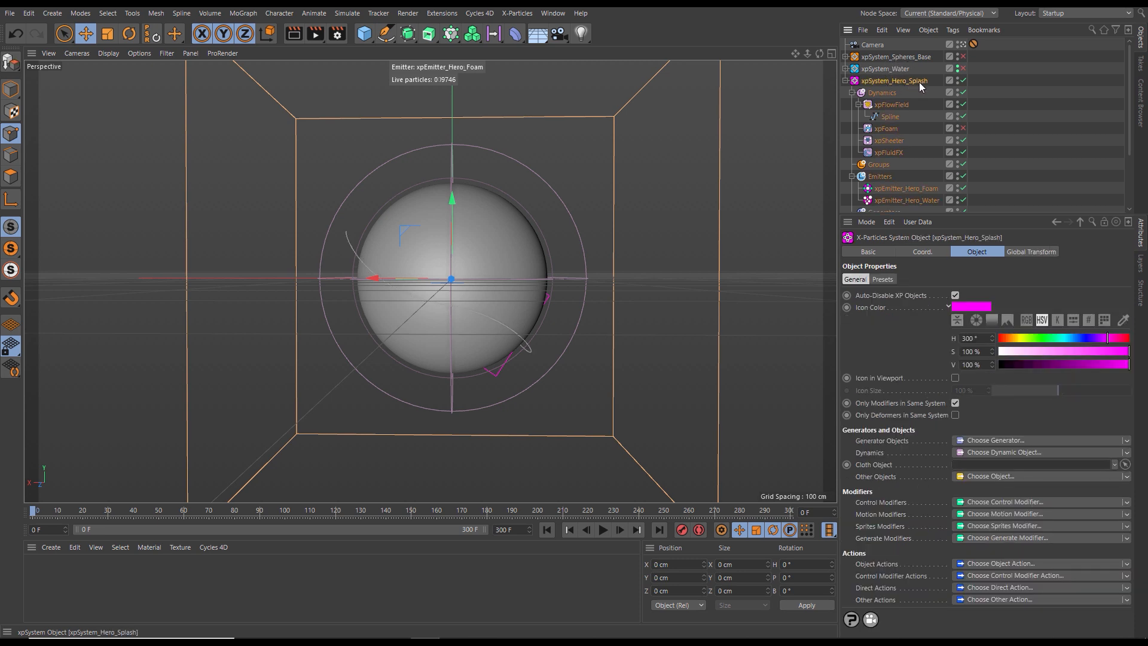
{"action": "left_click", "coordinate": [603, 530]}
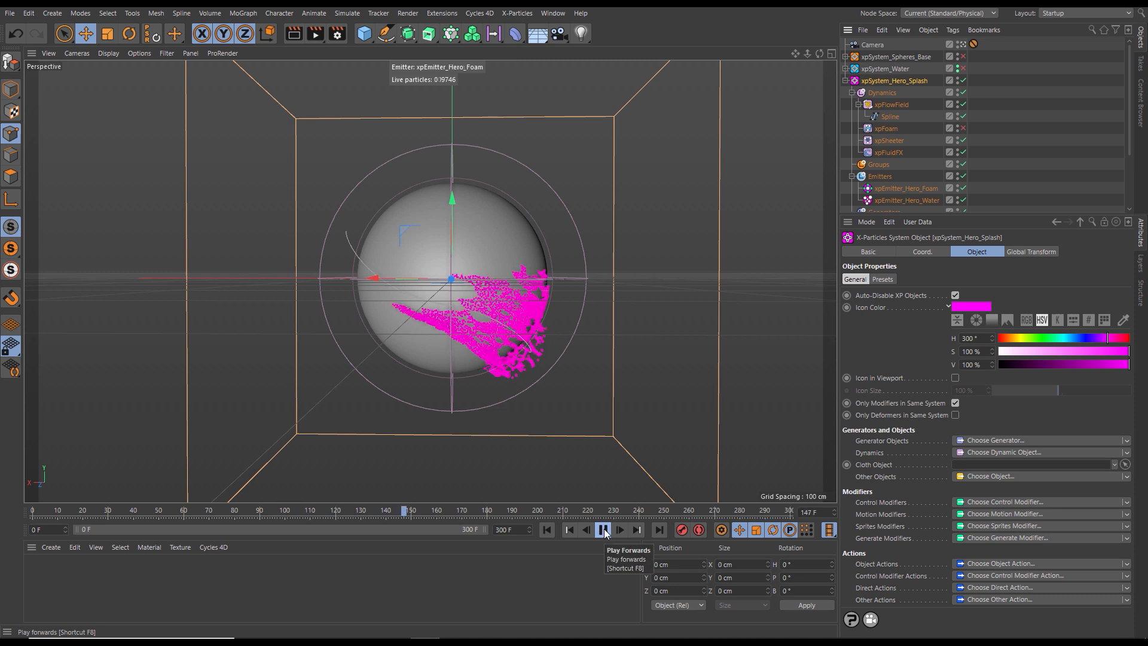
{"action": "left_click", "coordinate": [604, 530]}
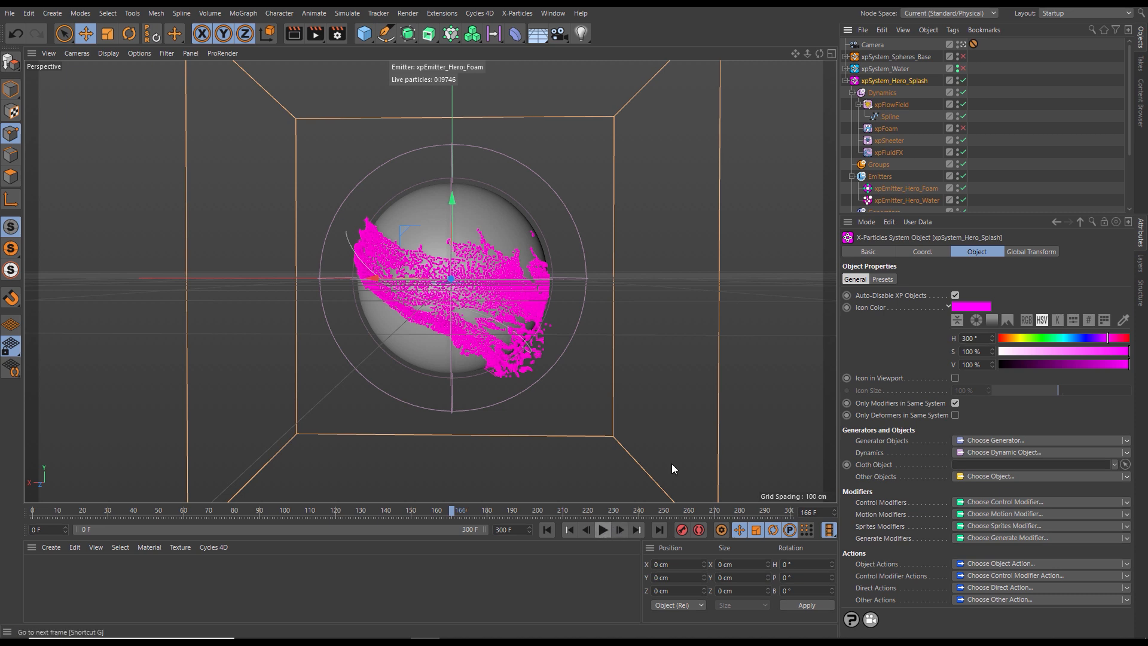
- Enable xpSystem_Water and the xpFoam object inside xpSystem_Hero_Splash
{"action": "left_click_drag", "start_coordinate": [999, 214], "coordinate": [987, 293]}
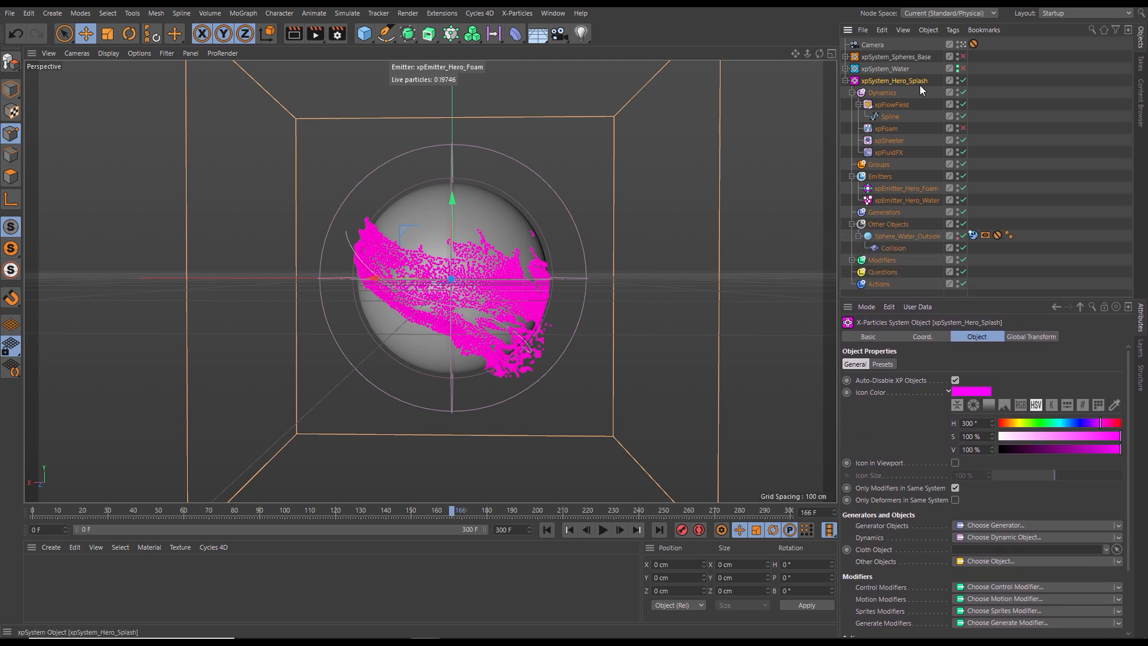
{"action": "left_click", "coordinate": [962, 70]}
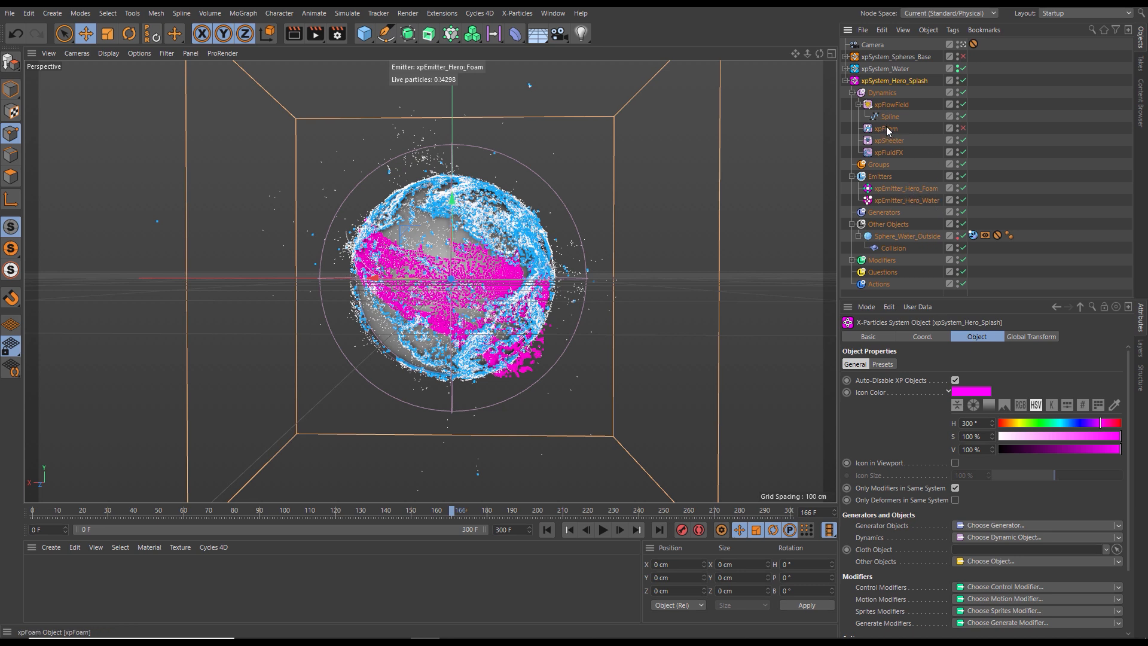
{"action": "left_click", "coordinate": [961, 129]}
- Replay the simulation from frame 0 with pauses at frames 147 and 156 to examine the splash with water and foam
{"action": "left_click", "coordinate": [547, 530]}
{"action": "left_click", "coordinate": [603, 530]}
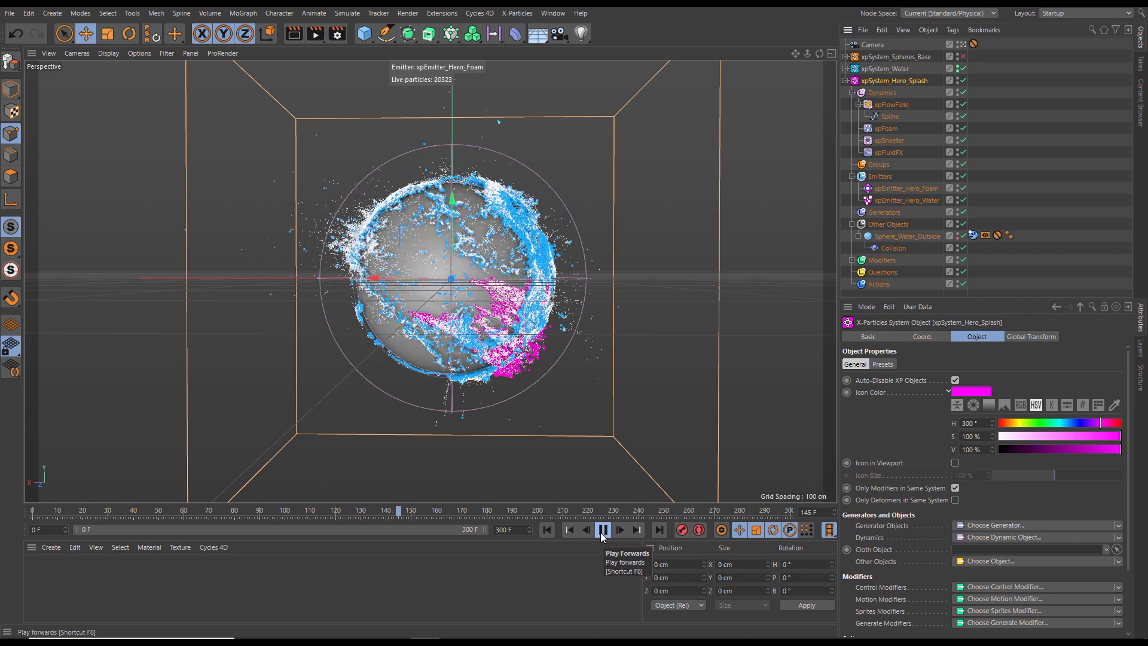
{"action": "left_click", "coordinate": [602, 529]}
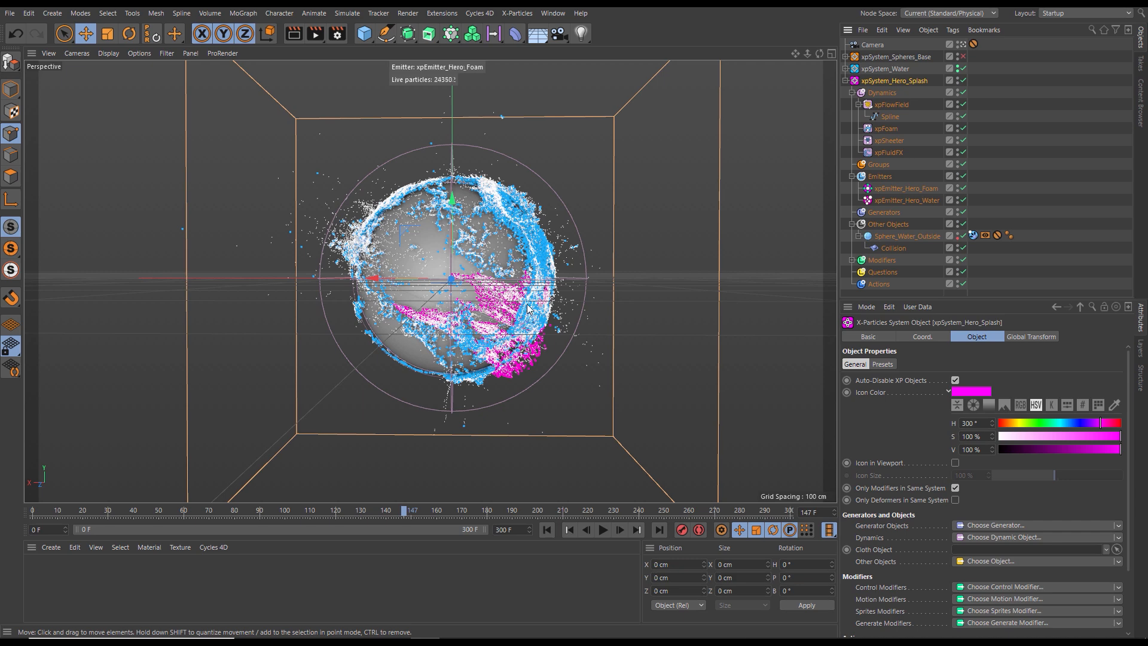
{"action": "left_click", "coordinate": [604, 530]}
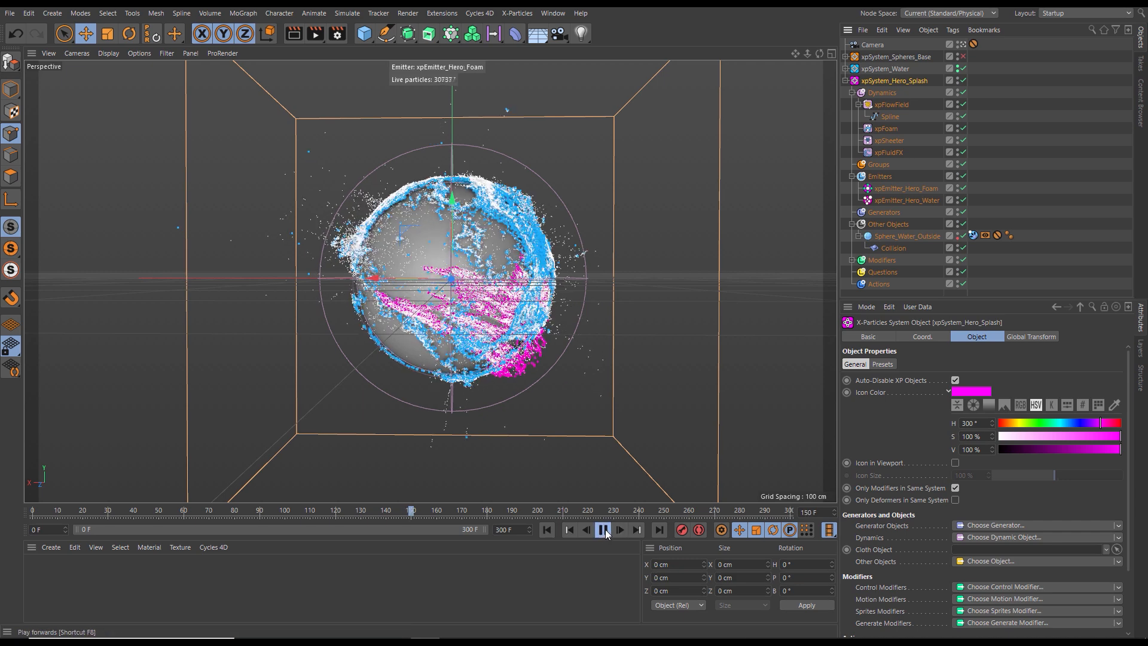
{"action": "left_click", "coordinate": [604, 530]}
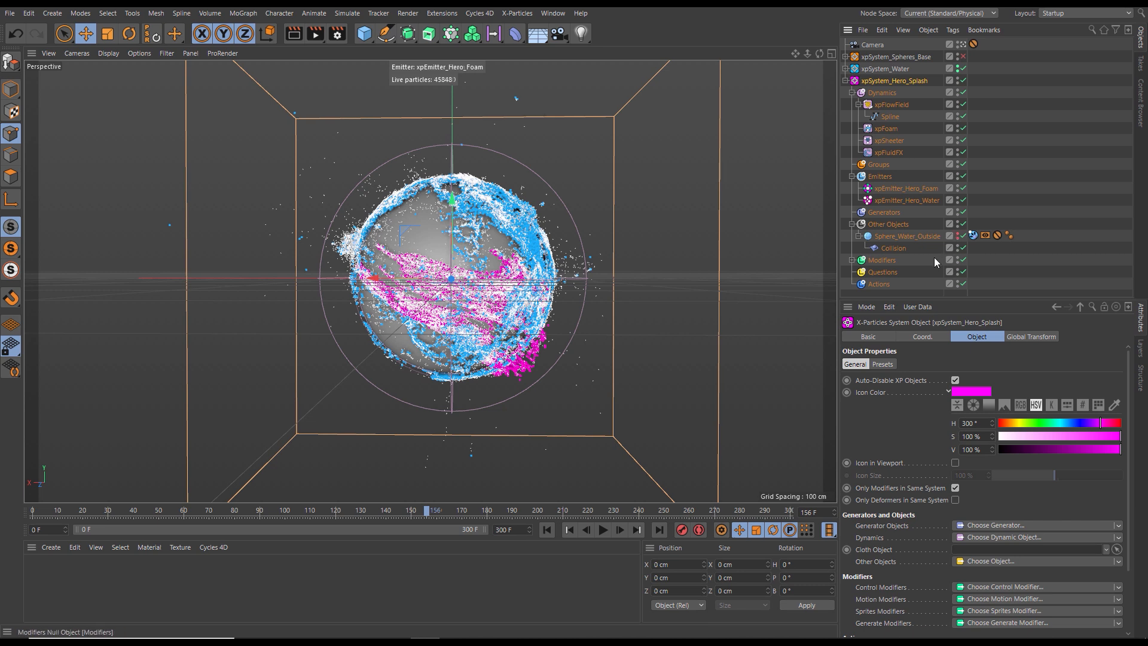
- Turn off the Sphere_Water_Outside object inside xpSystem_Water and continue the simulation to frame 159
{"action": "left_click", "coordinate": [845, 81]}
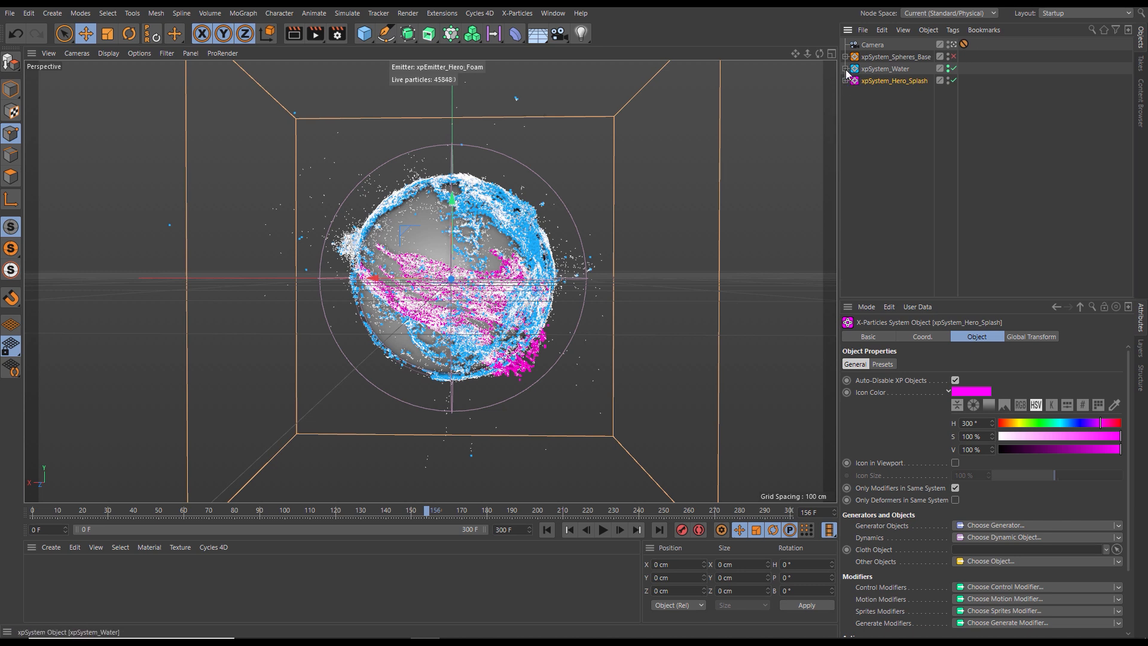
{"action": "left_click", "coordinate": [845, 69]}
{"action": "left_click", "coordinate": [958, 235]}
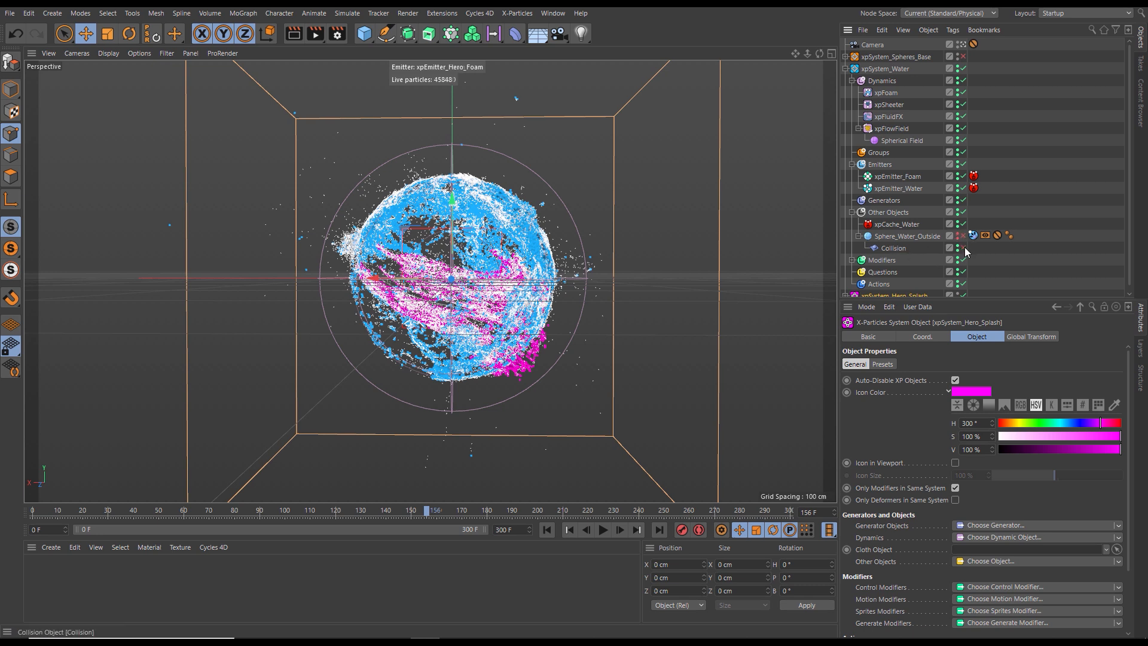
{"action": "left_click", "coordinate": [846, 68]}
{"action": "left_click", "coordinate": [602, 530]}
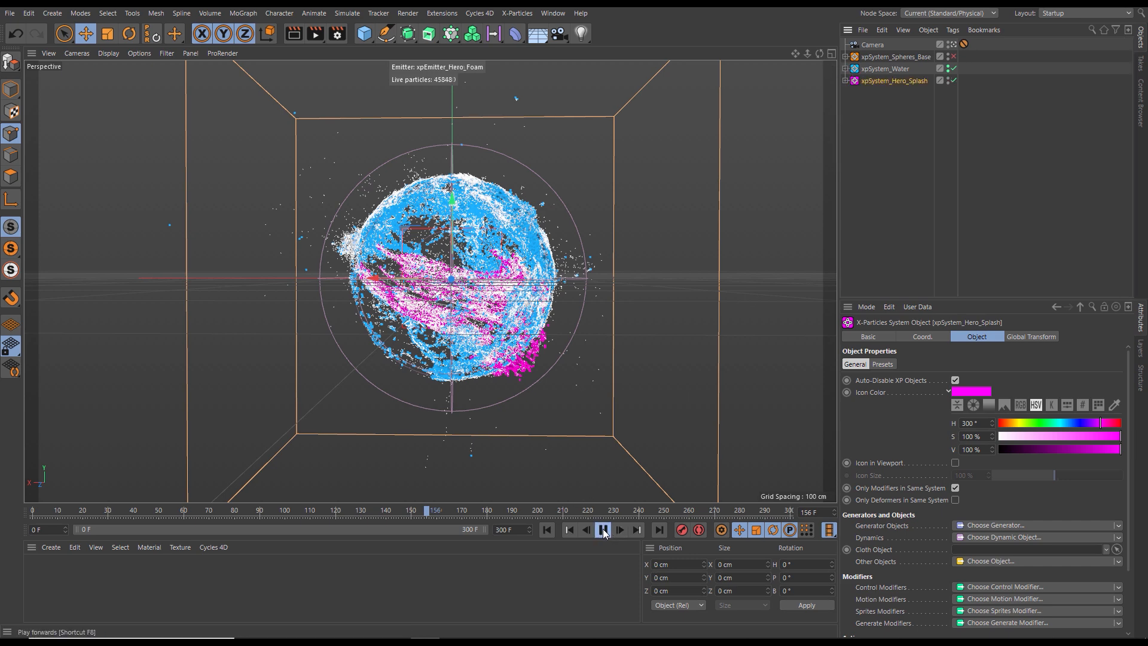
{"action": "left_click", "coordinate": [603, 530]}
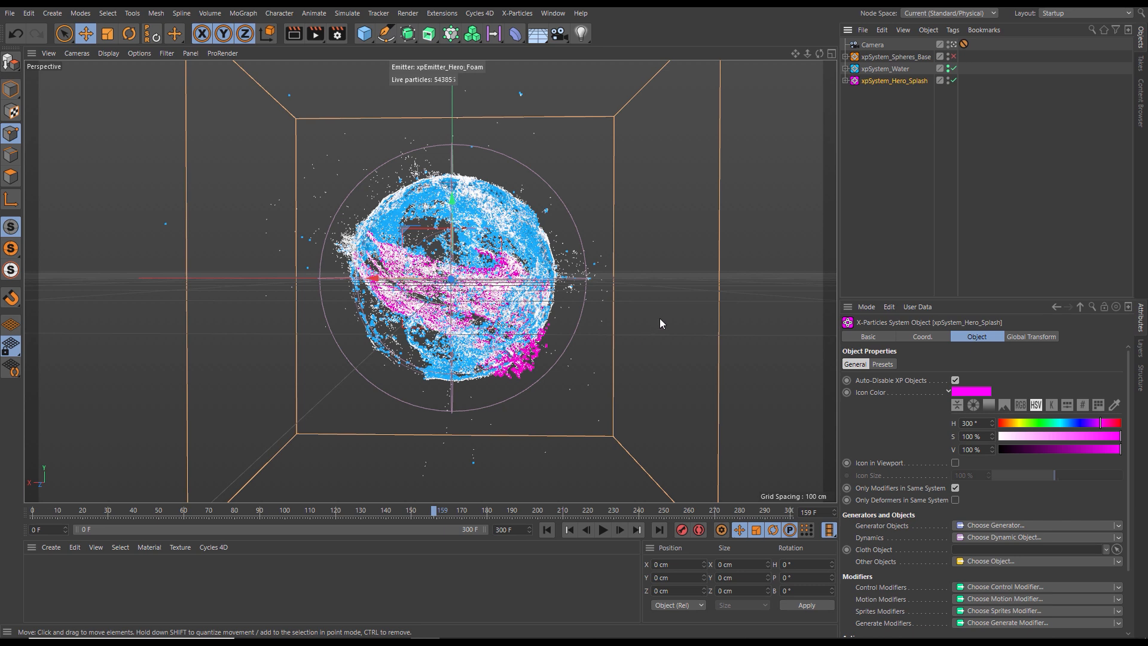
- Check the hero Collision deformer's colliders and enable xpOVDBMesher_Collision_Mesh, xpCache and xpEmitter_Base_Spheres in xpSystem_Spheres_Base
{"action": "left_click", "coordinate": [844, 80]}
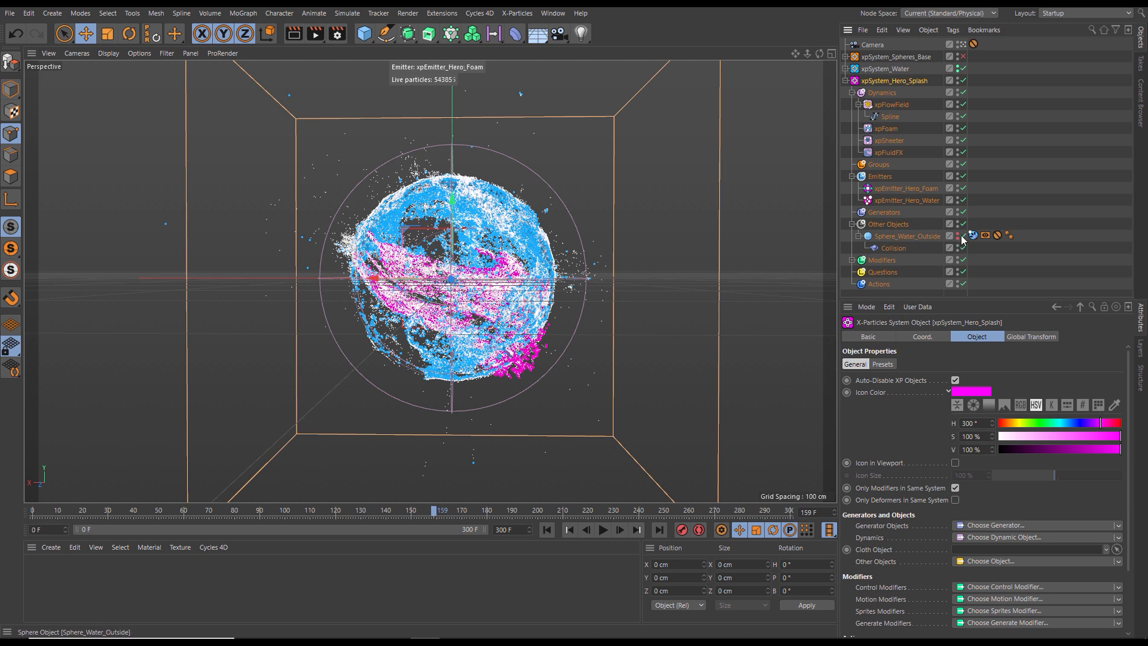
{"action": "left_click", "coordinate": [892, 247]}
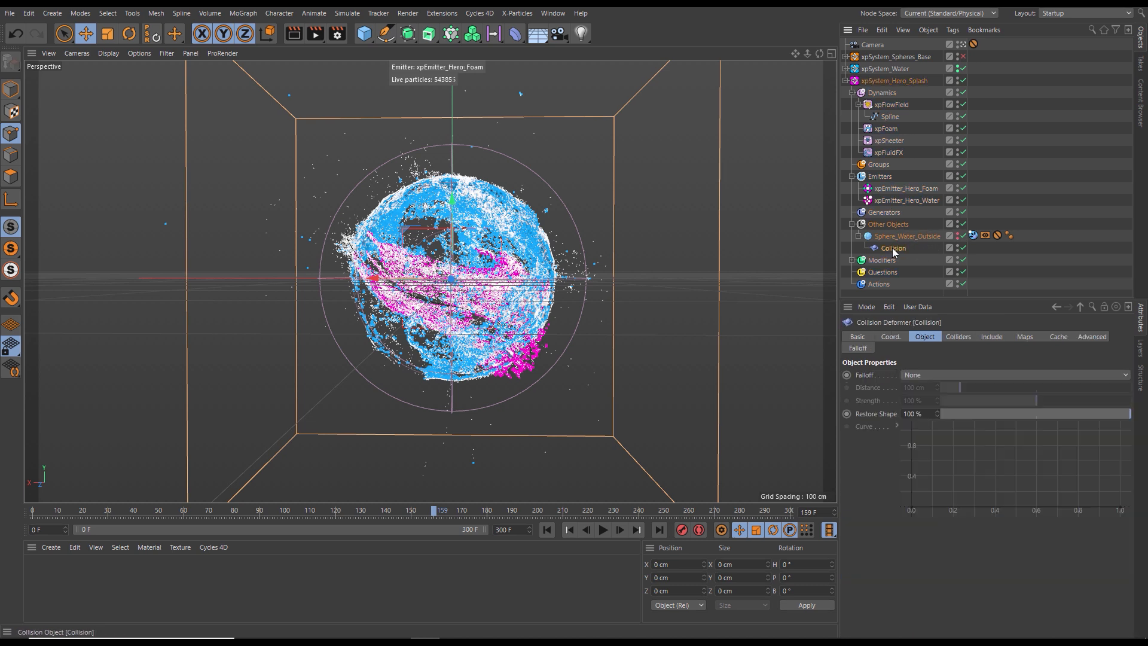
{"action": "left_click", "coordinate": [956, 337]}
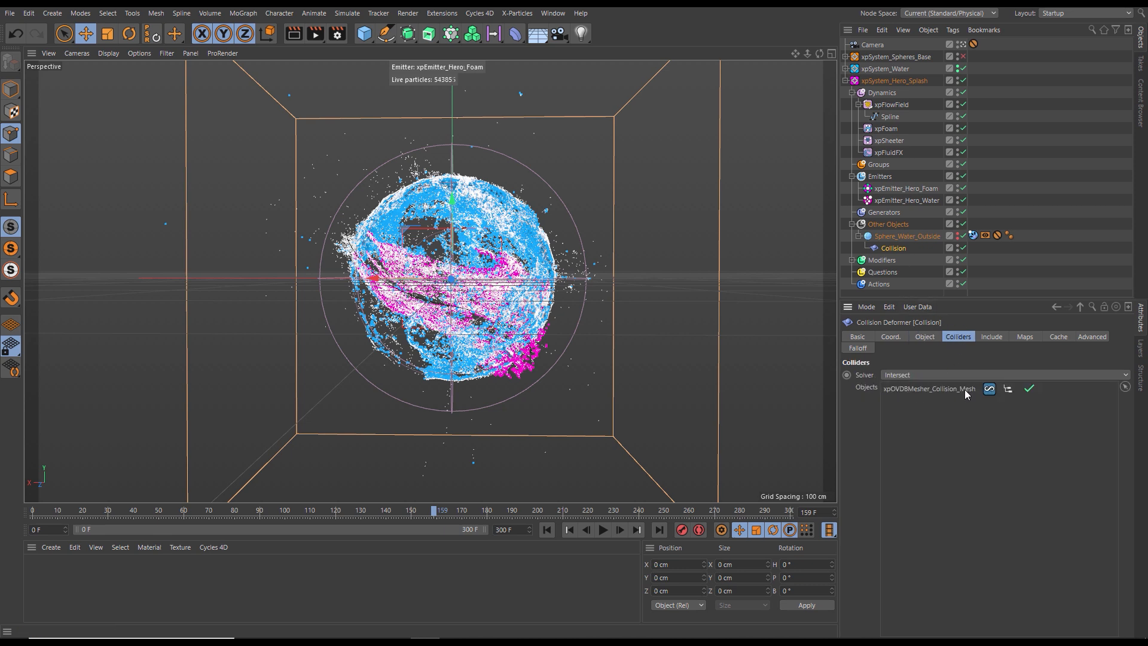
{"action": "left_click", "coordinate": [845, 80]}
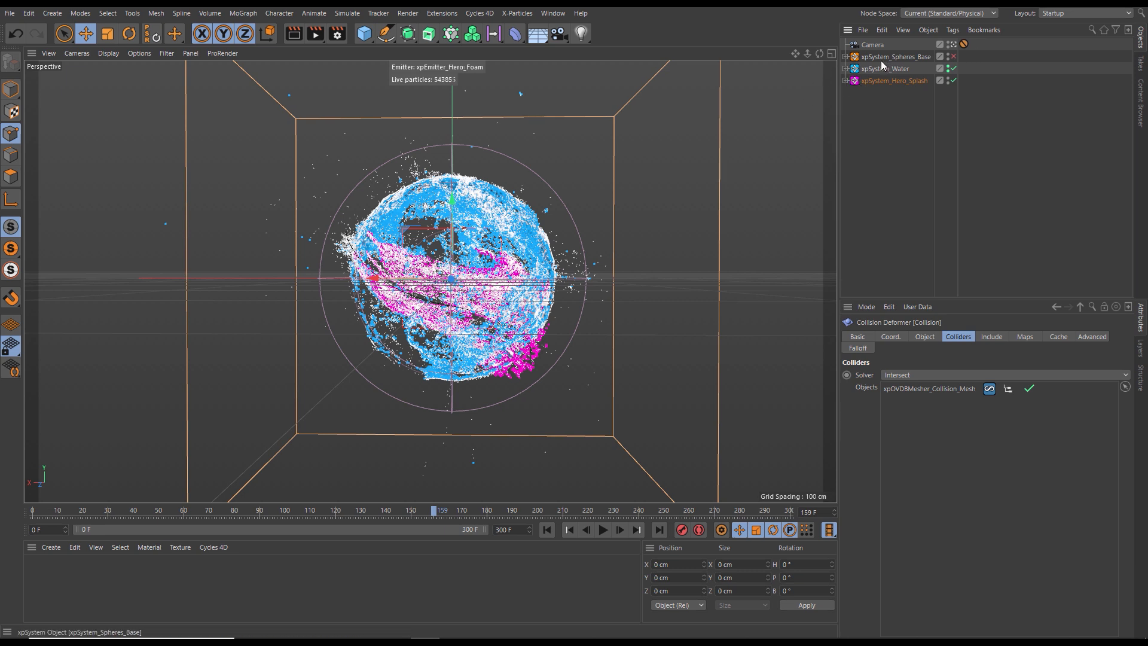
{"action": "left_click", "coordinate": [846, 57]}
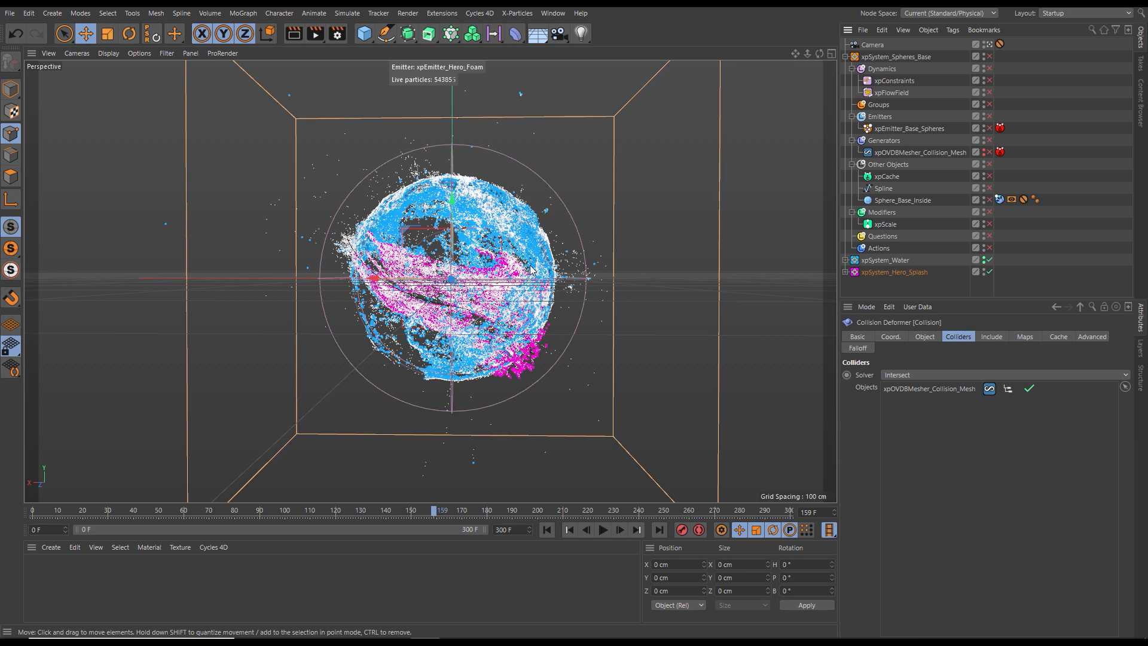
{"action": "left_click", "coordinate": [990, 152]}
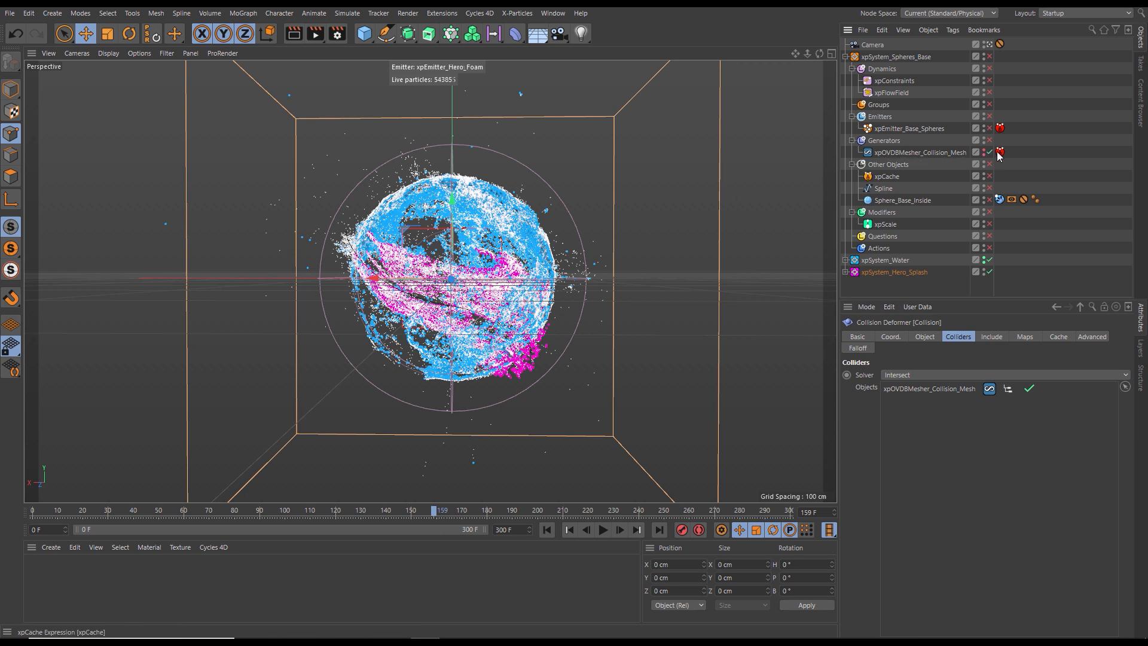
{"action": "left_click", "coordinate": [989, 176]}
{"action": "left_click", "coordinate": [989, 129]}
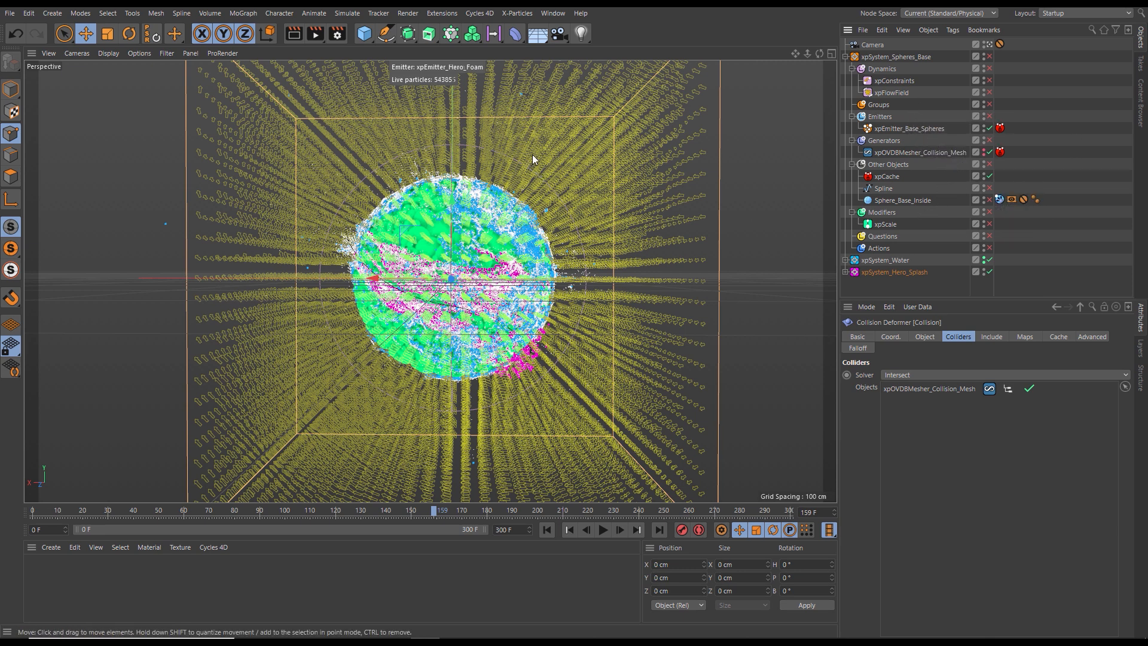
- Disable the Dynamics group and its modifiers, including xpFlowField, in xpSystem_Water
{"action": "left_click", "coordinate": [845, 56]}
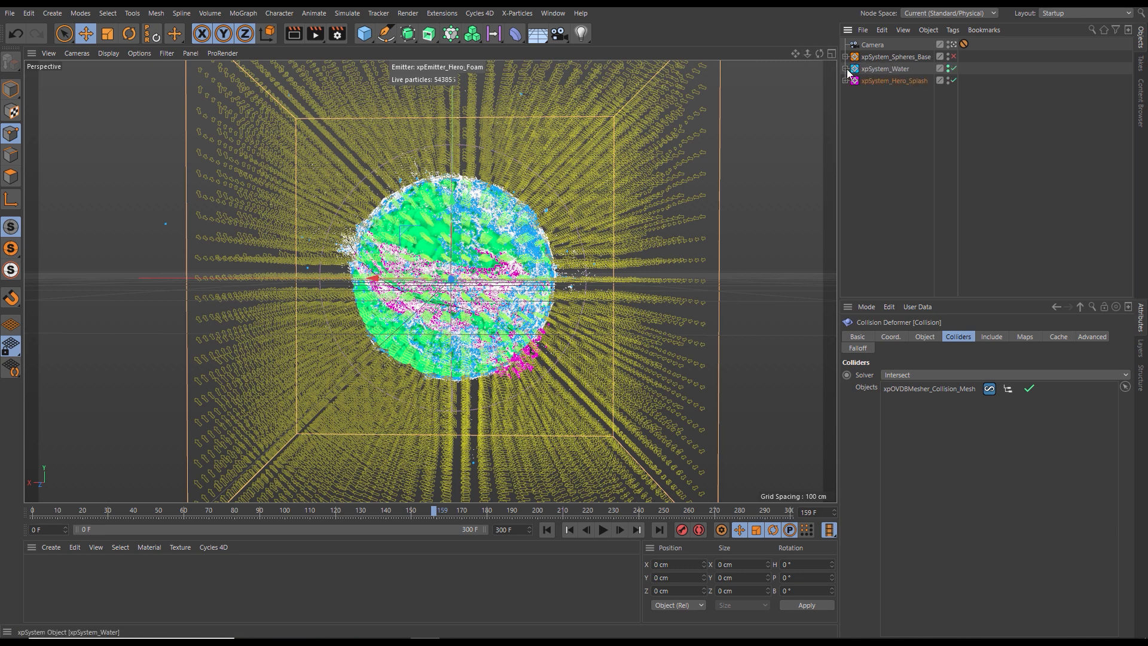
{"action": "left_click", "coordinate": [845, 68]}
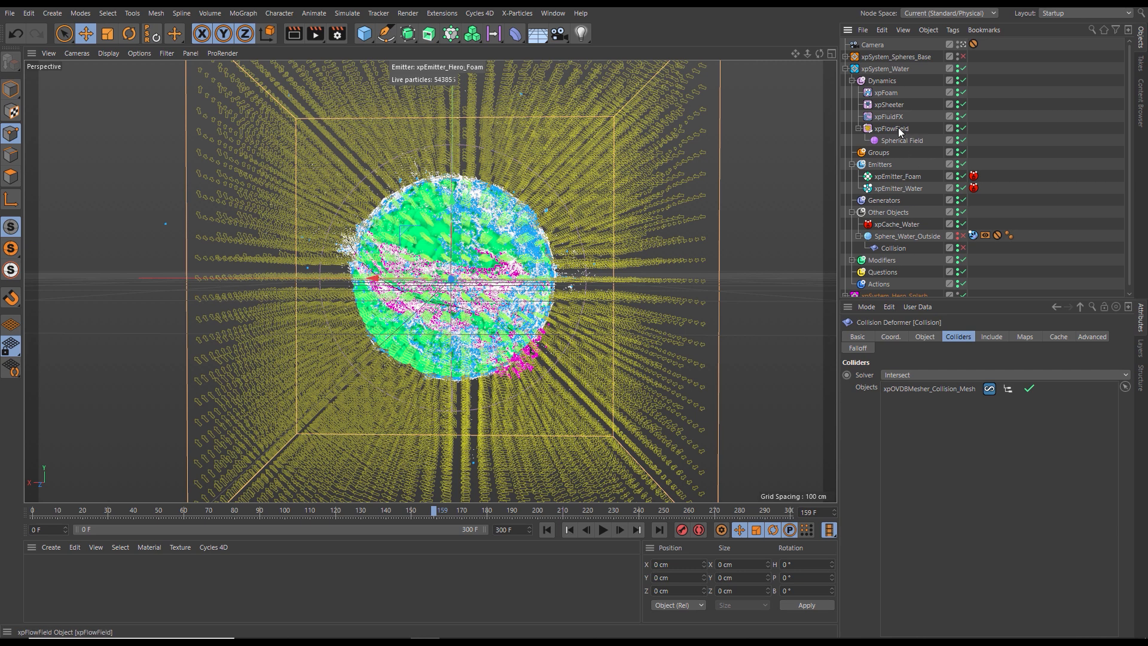
{"action": "left_click", "coordinate": [957, 126]}
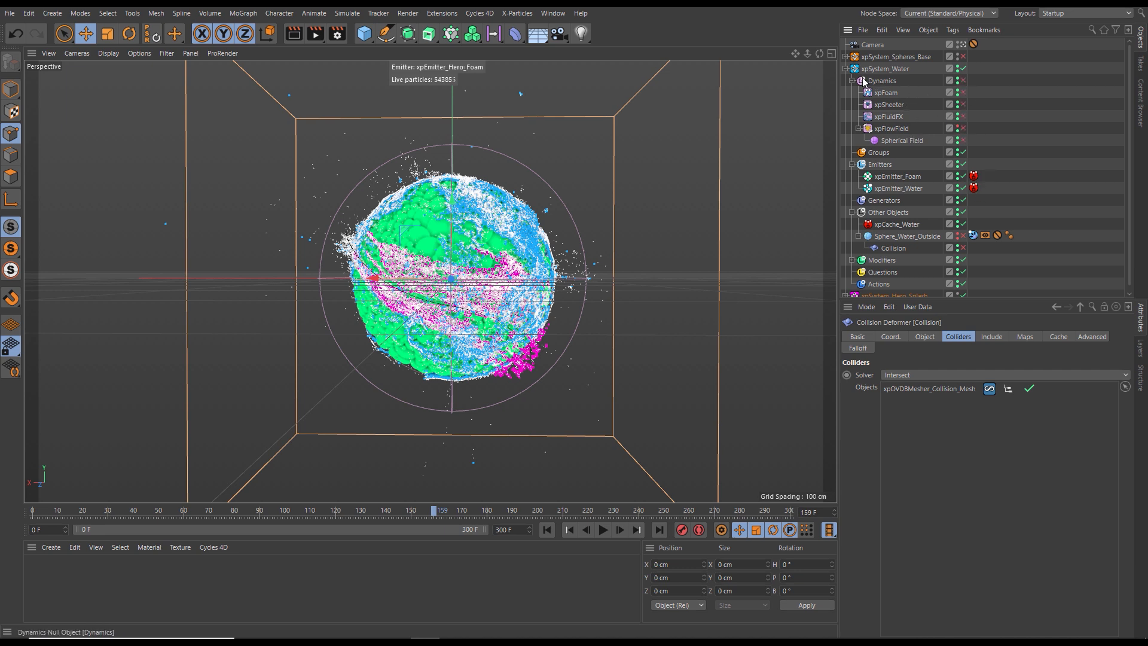
{"action": "left_click", "coordinate": [845, 69]}
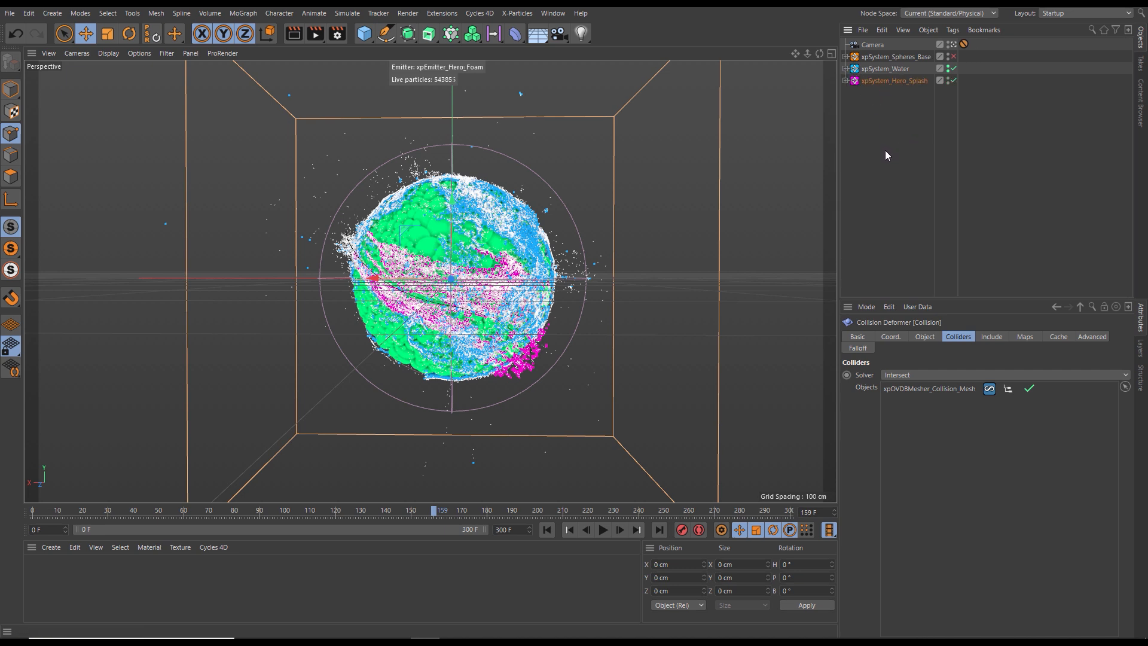
- Replay the combined simulation from the start to frame 178 to examine all systems together, then return to frame 0
{"action": "left_click", "coordinate": [547, 530]}
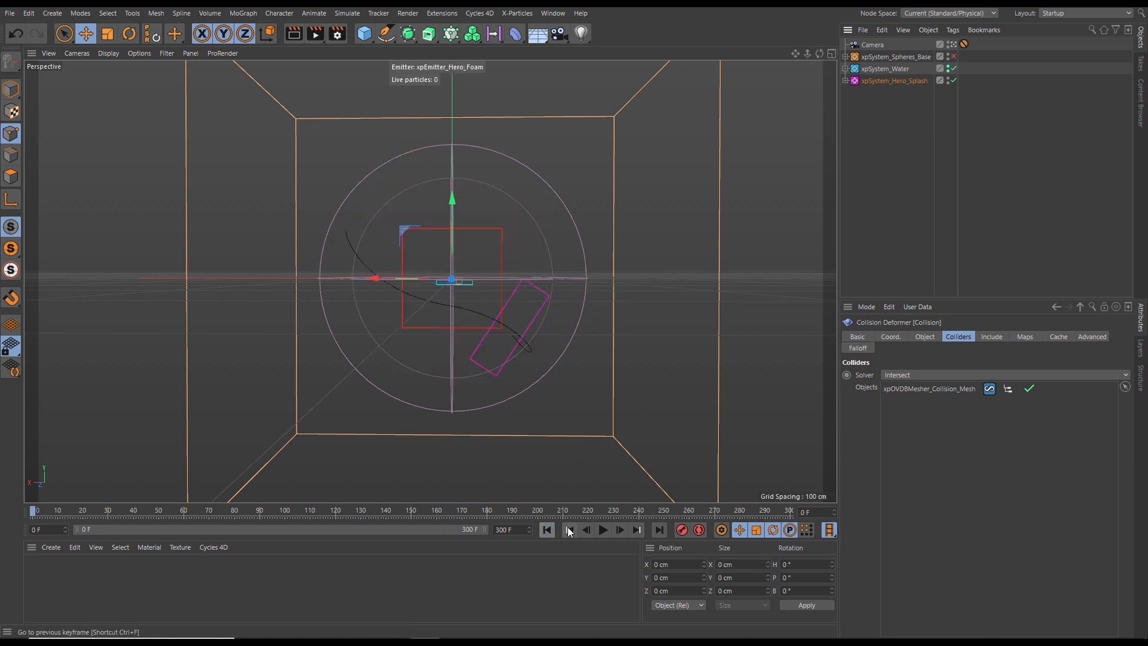
{"action": "left_click", "coordinate": [601, 530]}
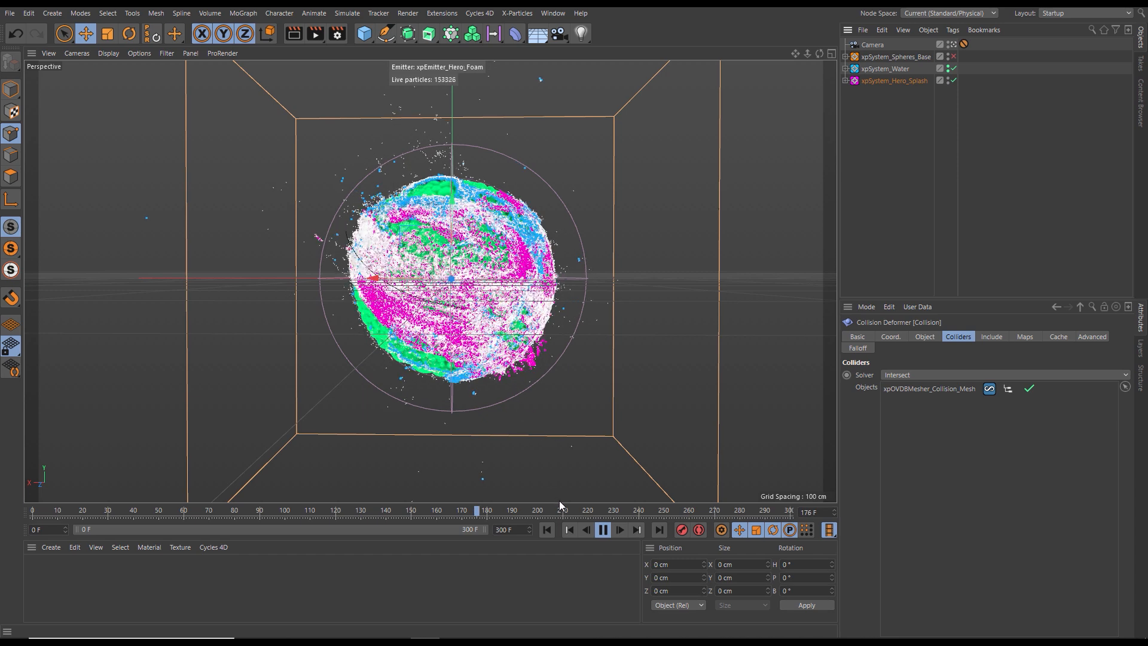
{"action": "key", "text": "F8"}
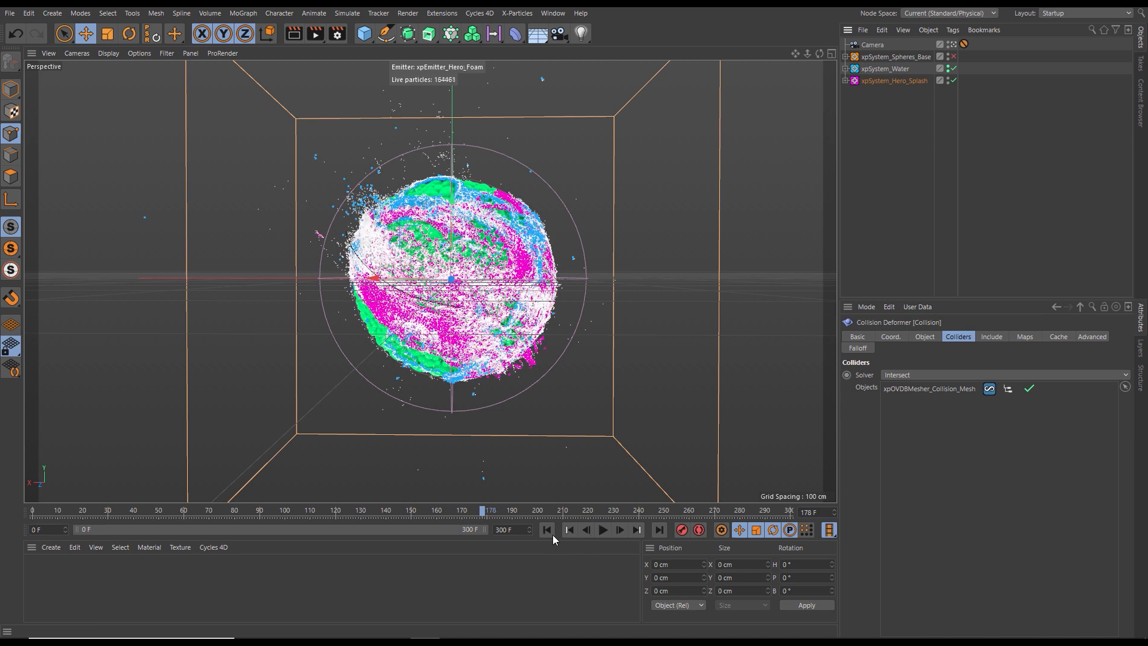
{"action": "left_click", "coordinate": [546, 530]}
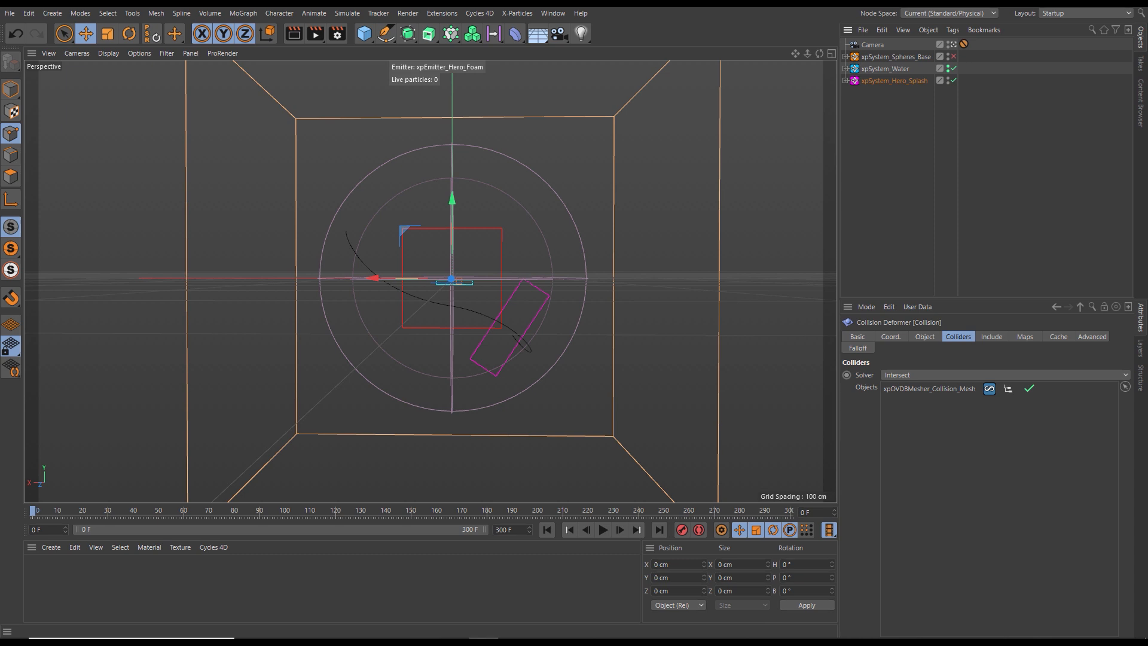
- Add an xpCache object to the Other Objects folder of xpSystem_Hero_Splash and name it xpCache_Hero
{"action": "left_click", "coordinate": [845, 82]}
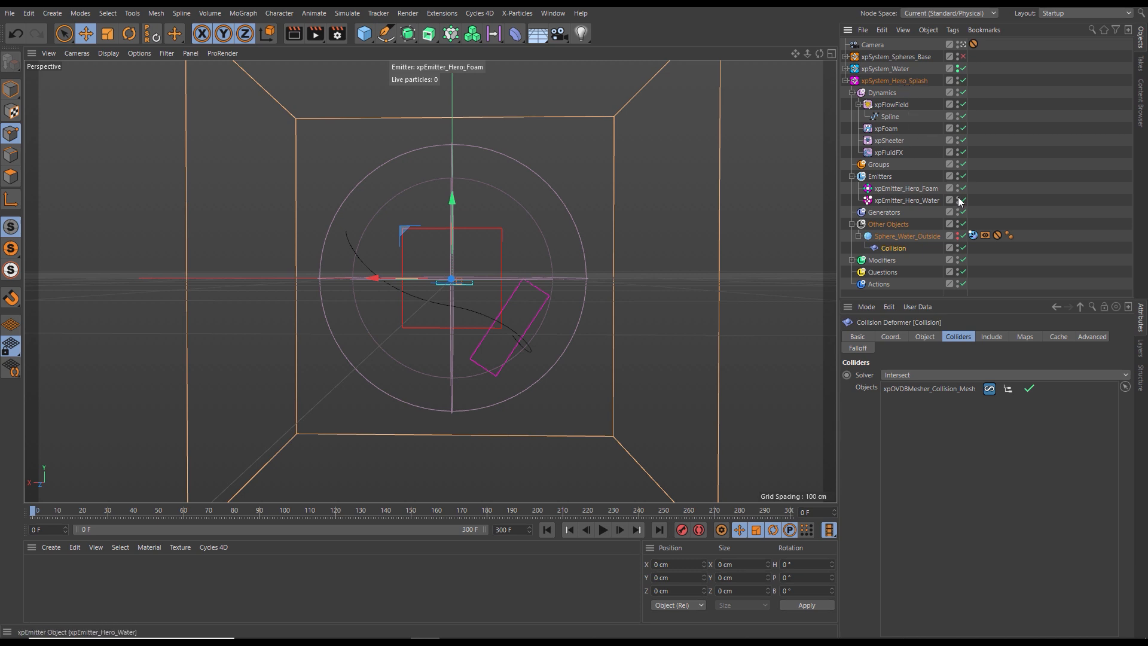
{"action": "left_click", "coordinate": [885, 224]}
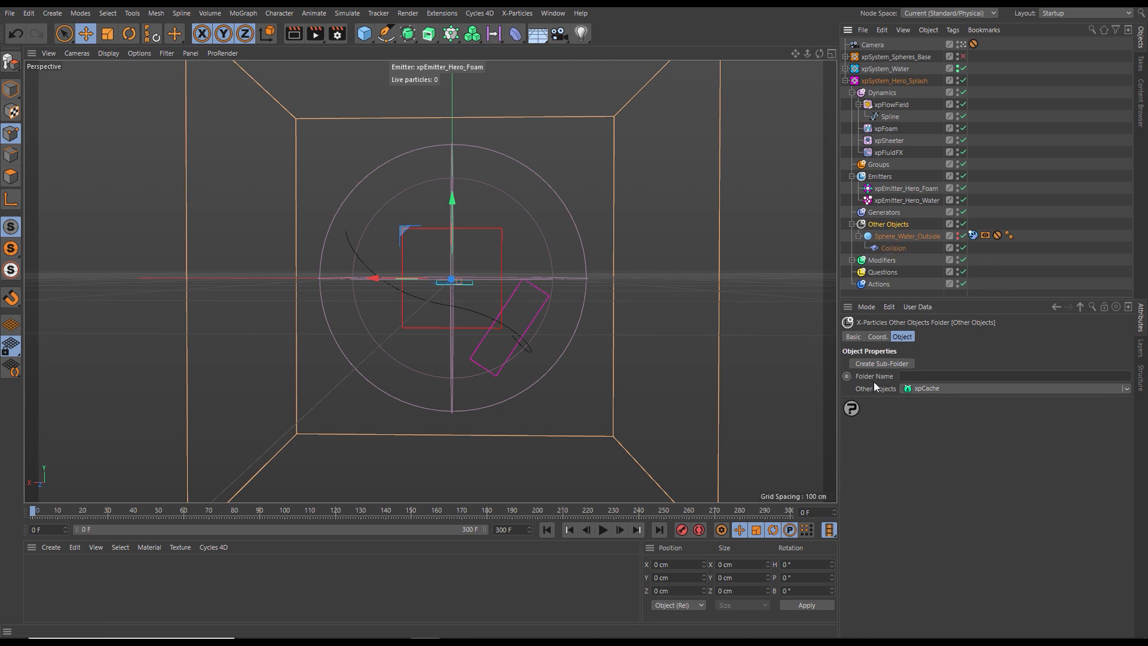
{"action": "left_click", "coordinate": [931, 389]}
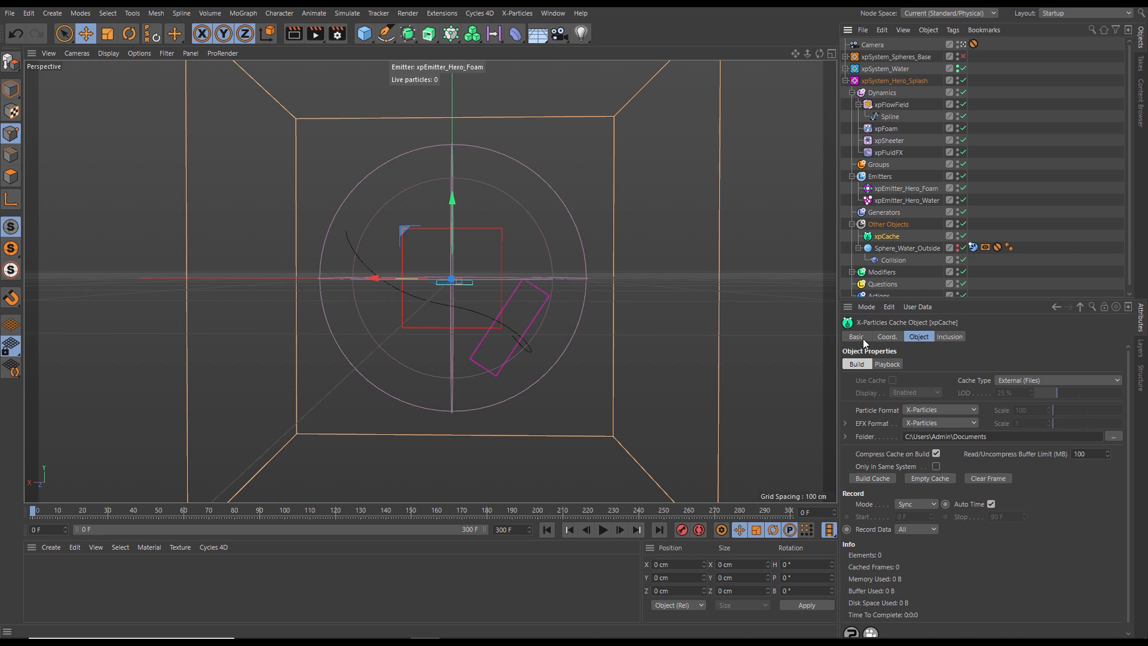
{"action": "left_click", "coordinate": [857, 337]}
{"action": "left_click", "coordinate": [954, 379]}
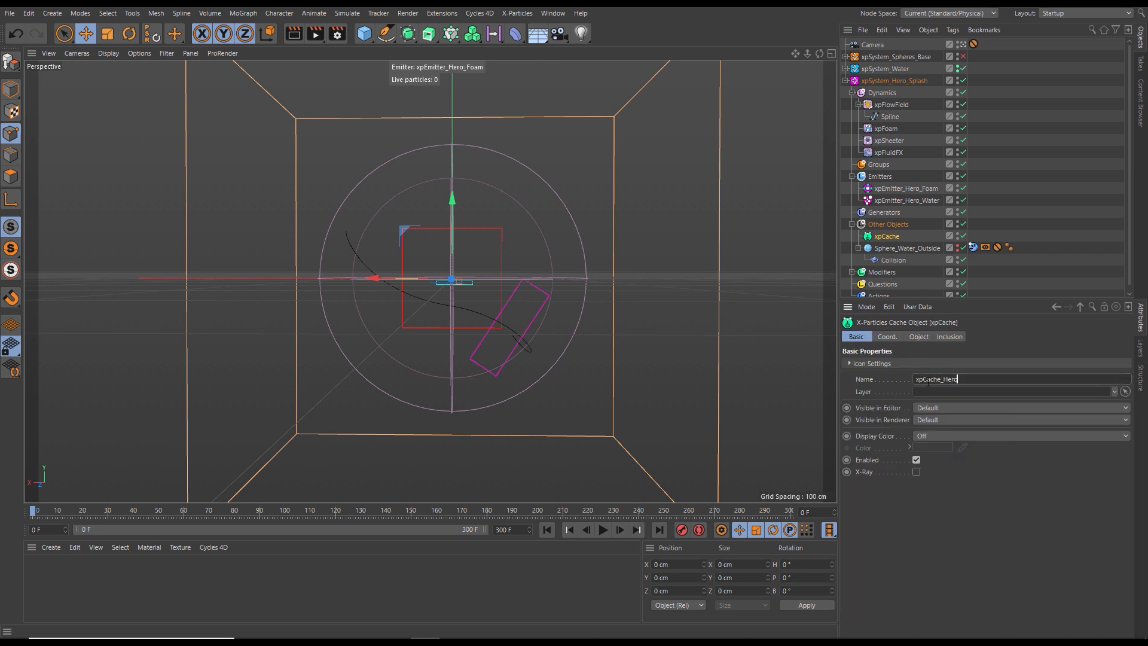
{"action": "key", "text": "Return"}
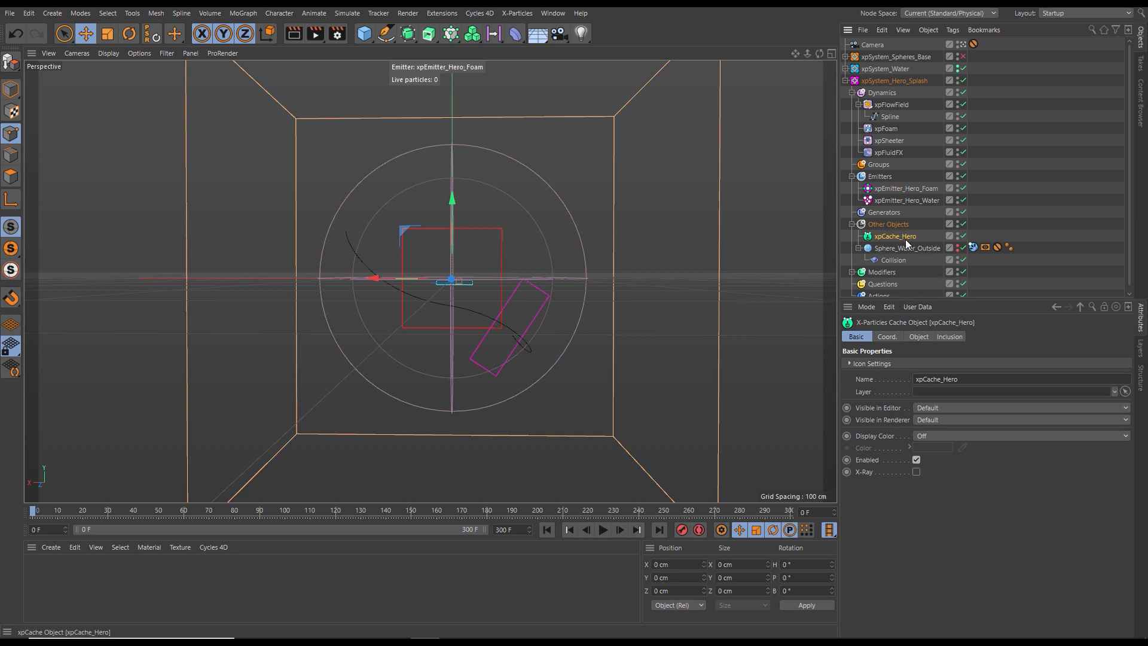
- Set xpCache_Hero's folder to the Cache folder inside WaterSpin's 03_Hero_Splash and build the cache
{"action": "left_click", "coordinate": [921, 337]}
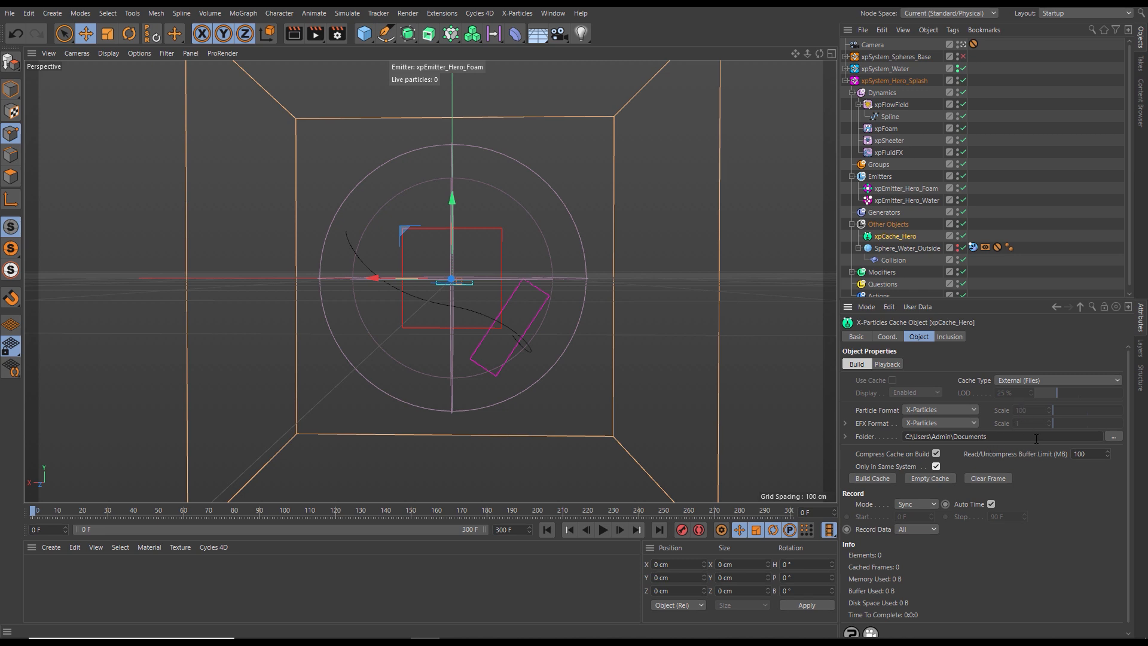
{"action": "left_click", "coordinate": [1112, 435]}
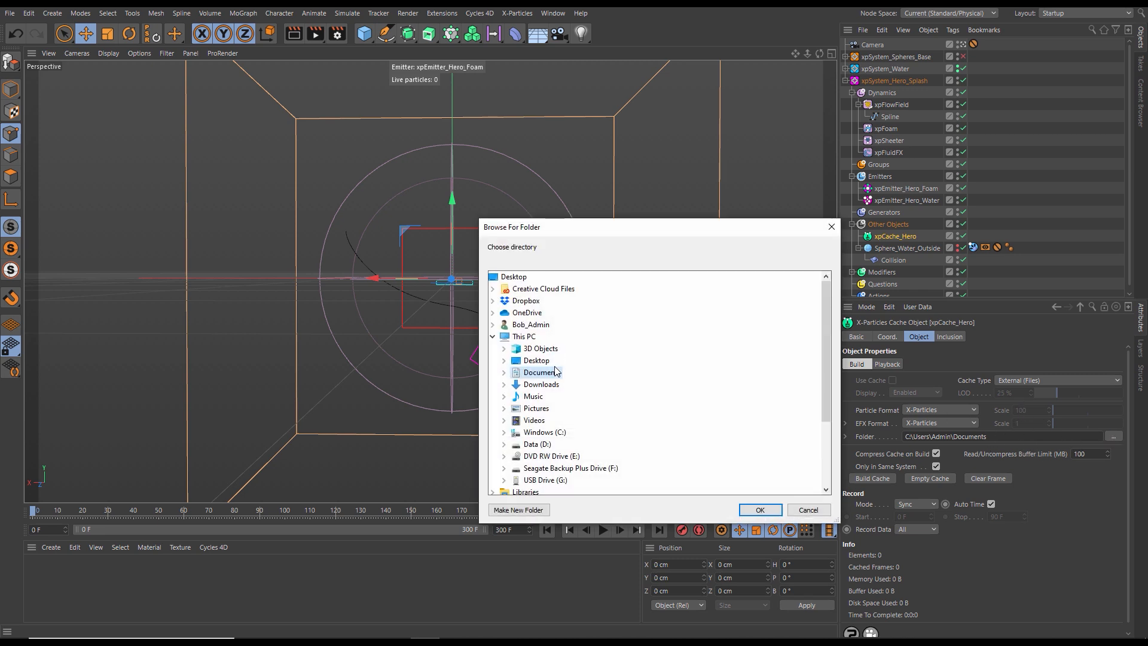
{"action": "left_click", "coordinate": [493, 337]}
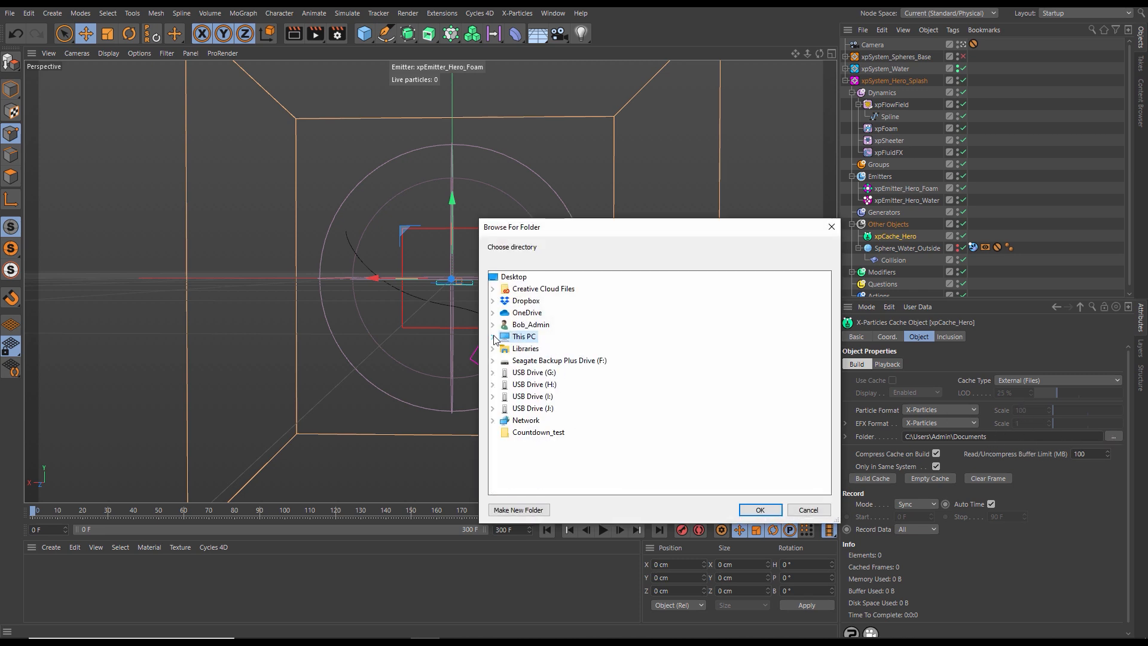
{"action": "double_click", "coordinate": [526, 349]}
{"action": "double_click", "coordinate": [538, 408]}
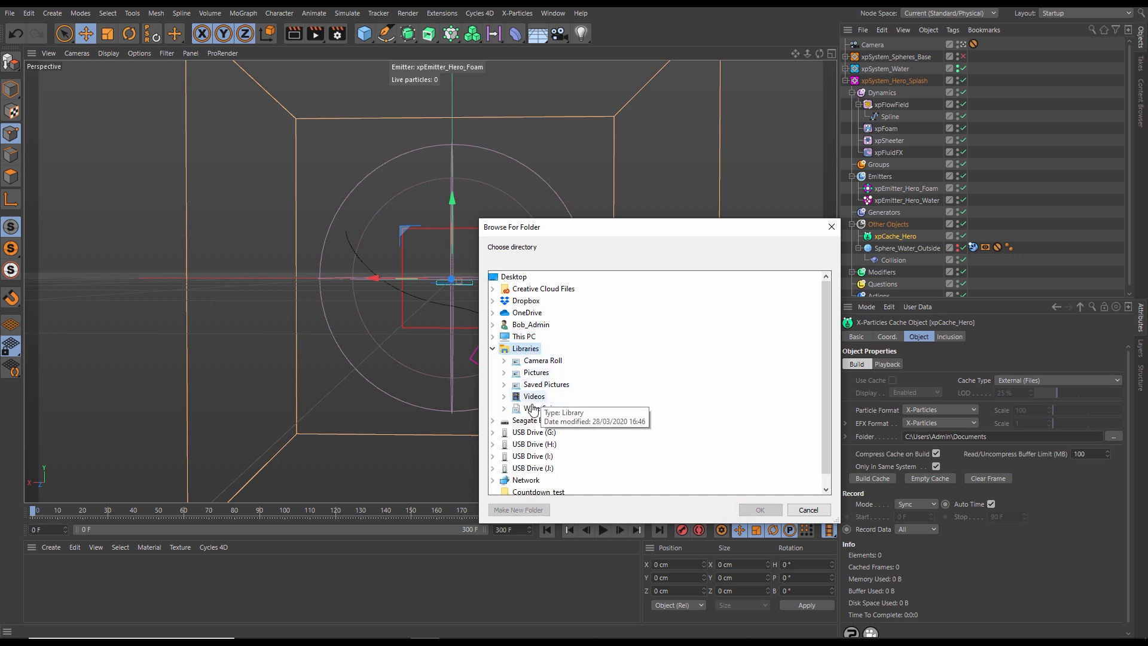
{"action": "double_click", "coordinate": [589, 457]}
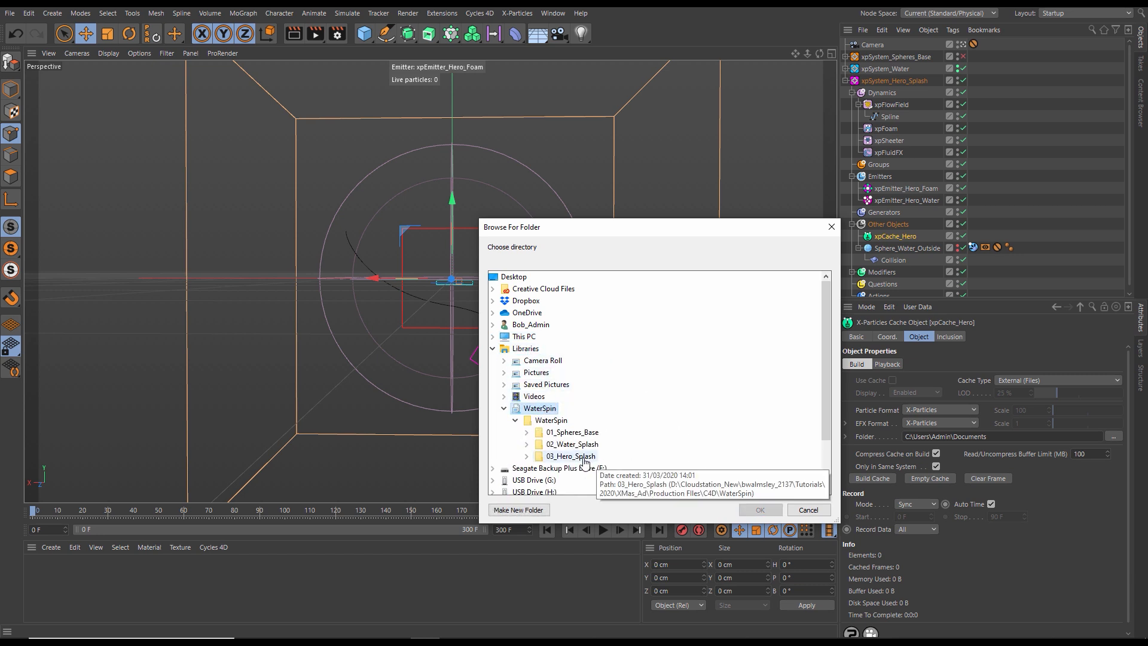
{"action": "left_click_drag", "start_coordinate": [825, 410], "coordinate": [827, 441]}
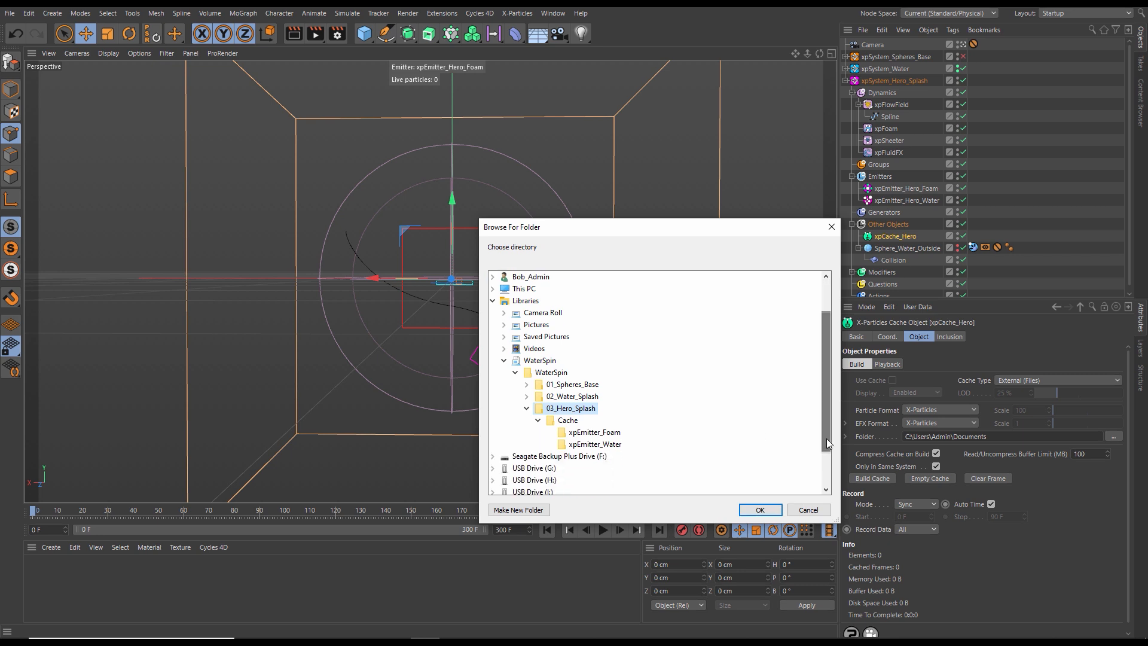
{"action": "left_click", "coordinate": [566, 420]}
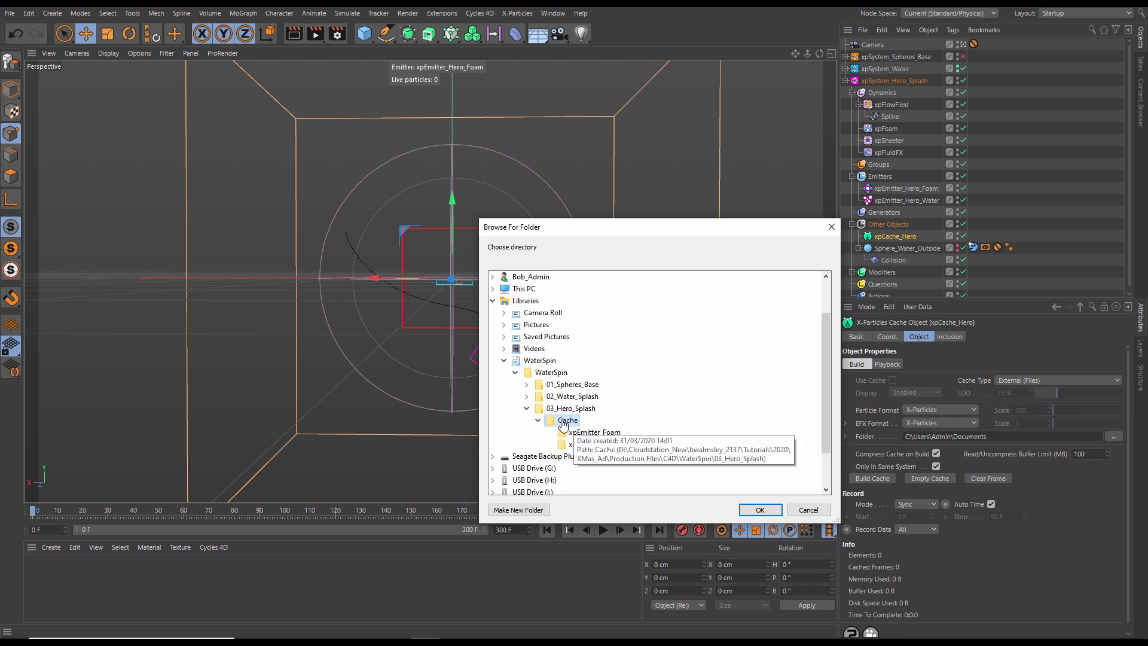
{"action": "left_click", "coordinate": [753, 510]}
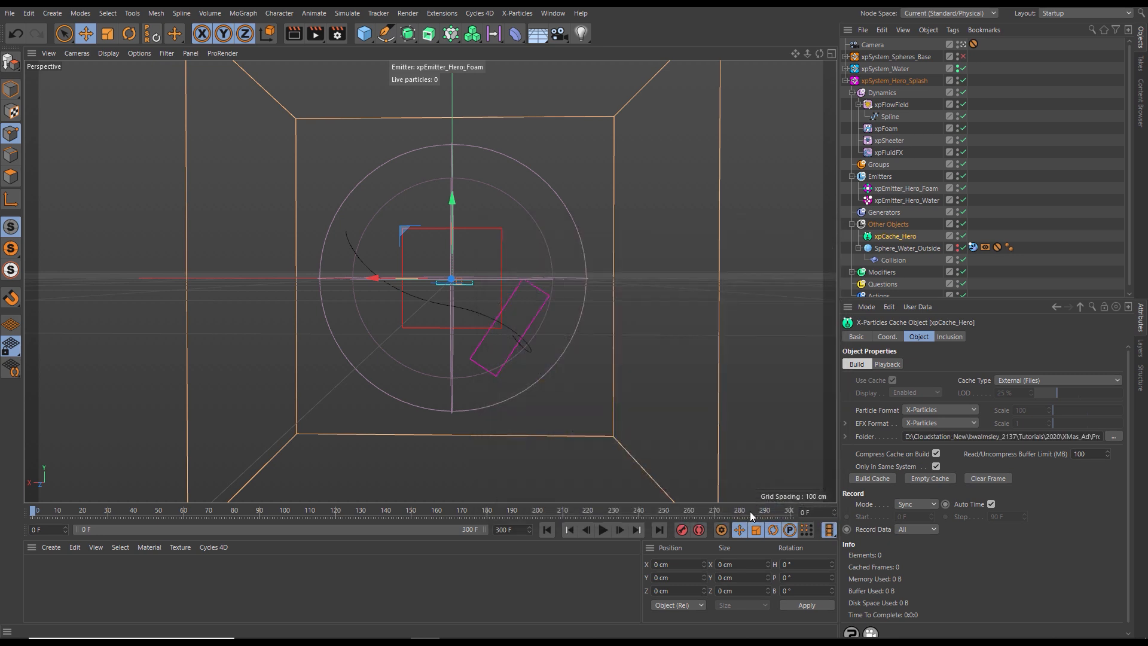
{"action": "left_click", "coordinate": [873, 476]}
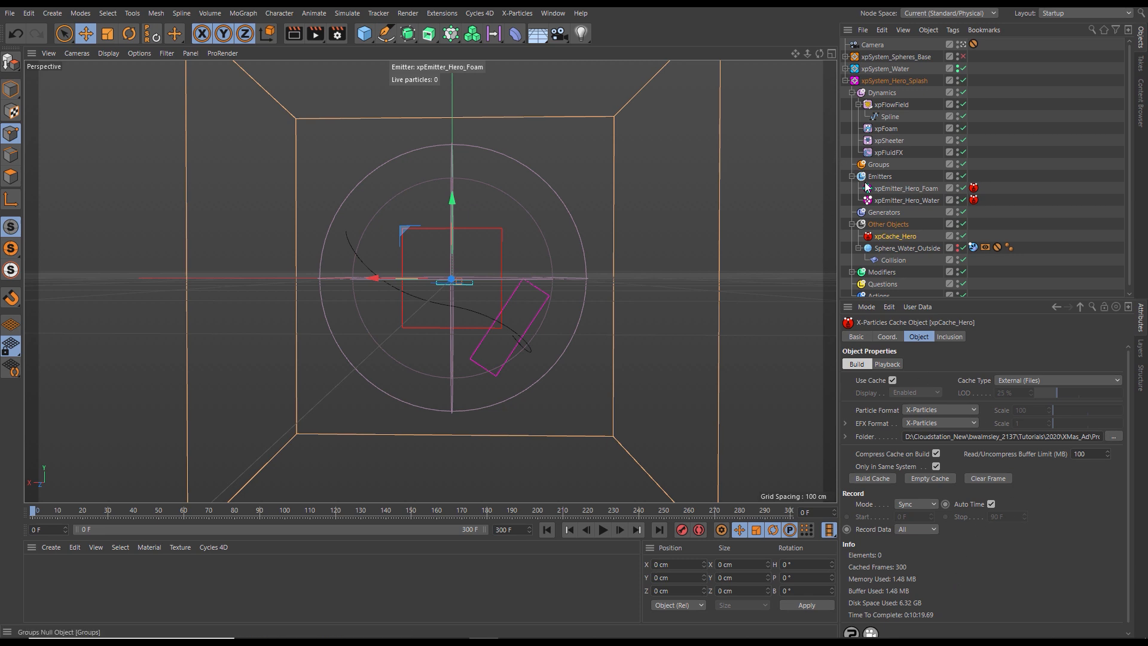
- Collapse xpSystem_Hero_Splash and check the cached objects inside xpSystem_Spheres_Base, leaving that system collapsed too
{"action": "left_click", "coordinate": [844, 81]}
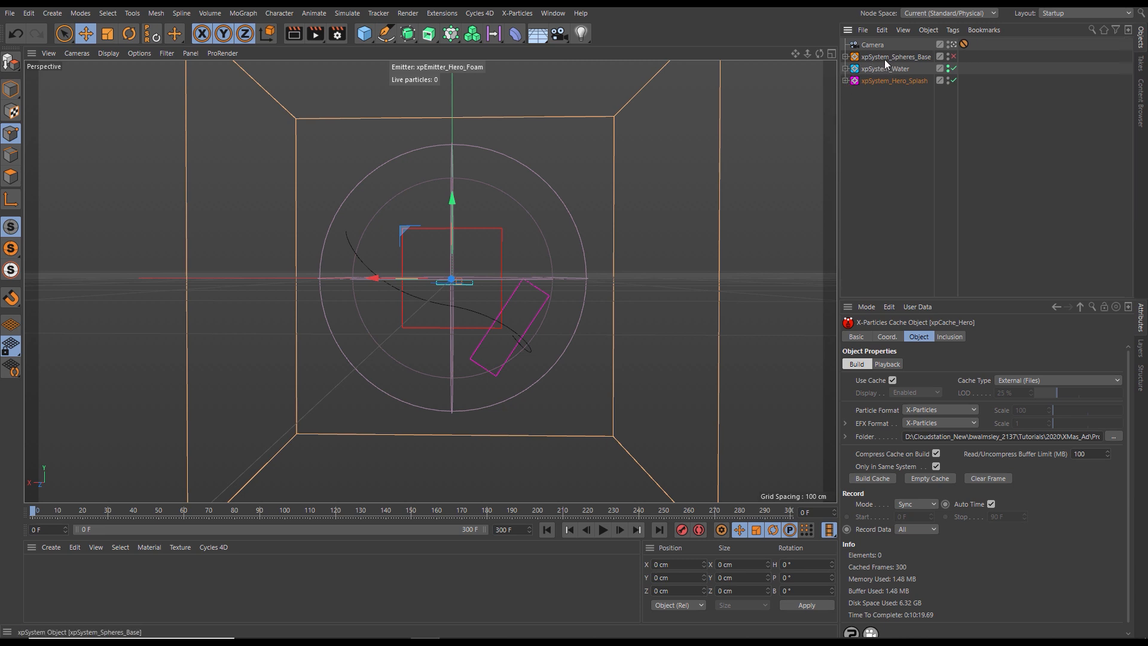
{"action": "left_click", "coordinate": [845, 56]}
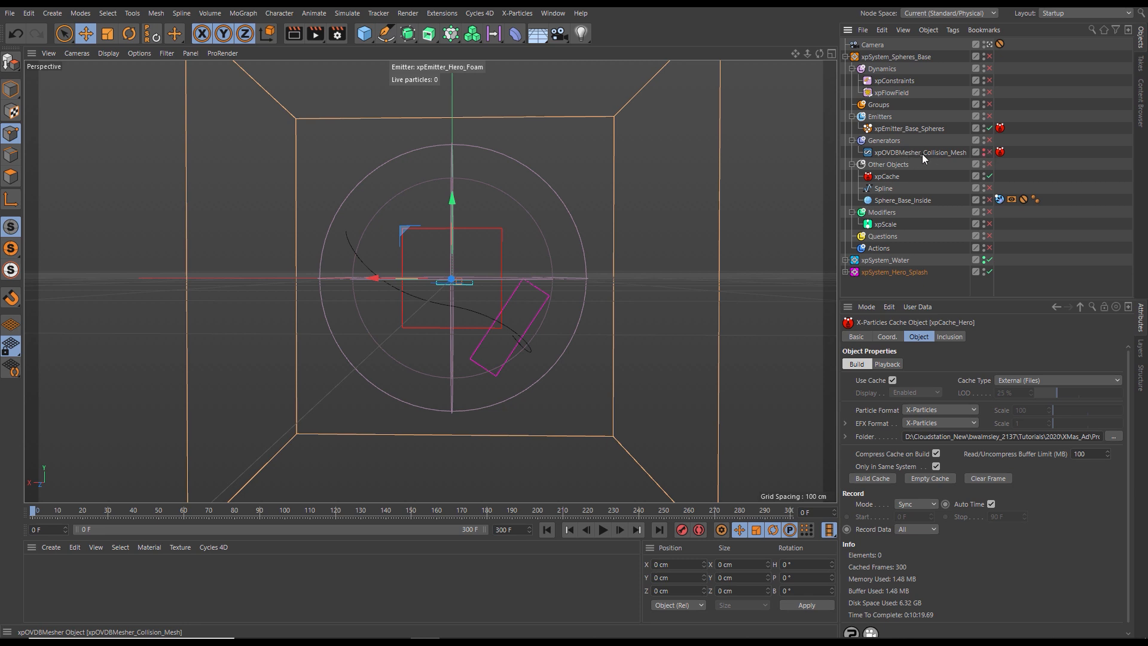
{"action": "left_click", "coordinate": [845, 57]}
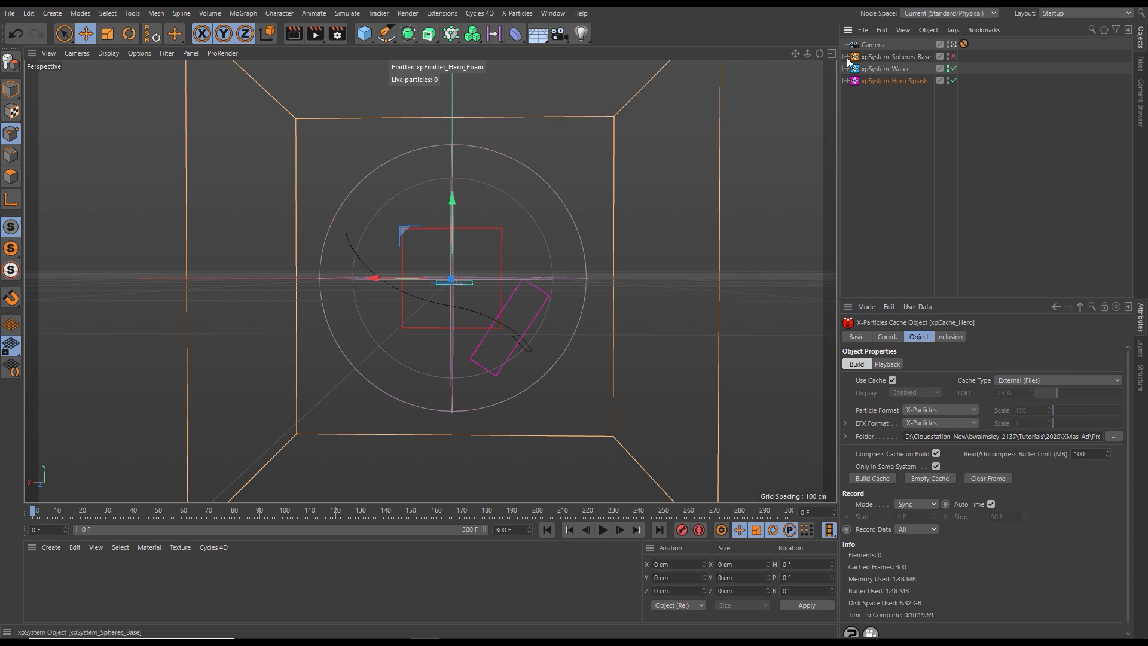
{"action": "left_click", "coordinate": [845, 57]}
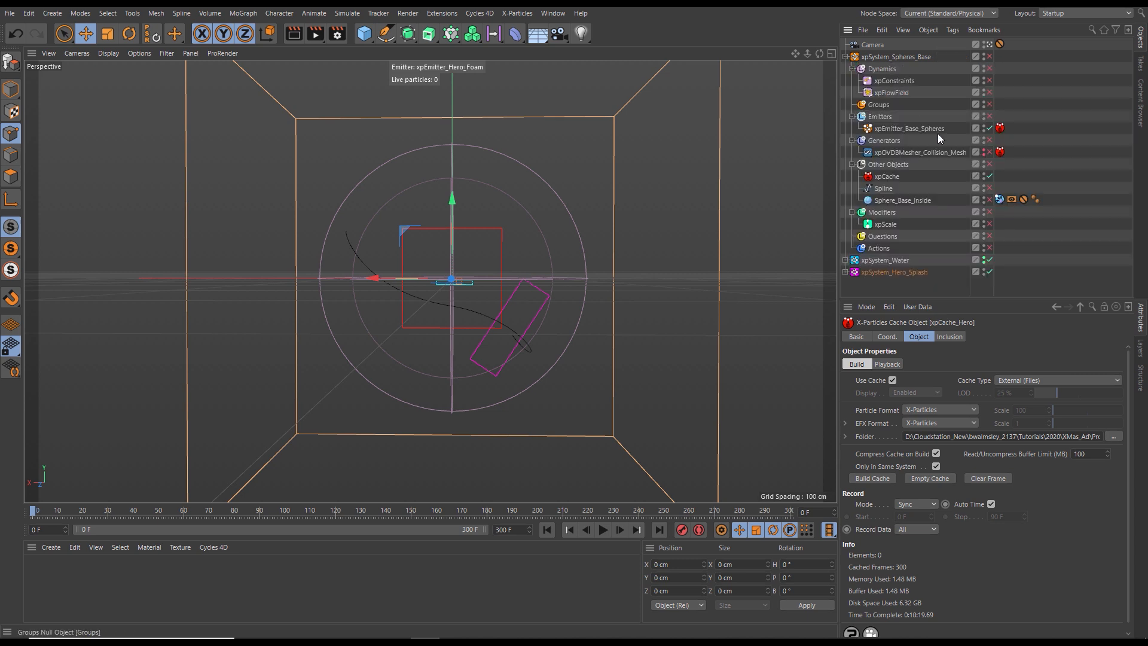
{"action": "left_click", "coordinate": [845, 57]}
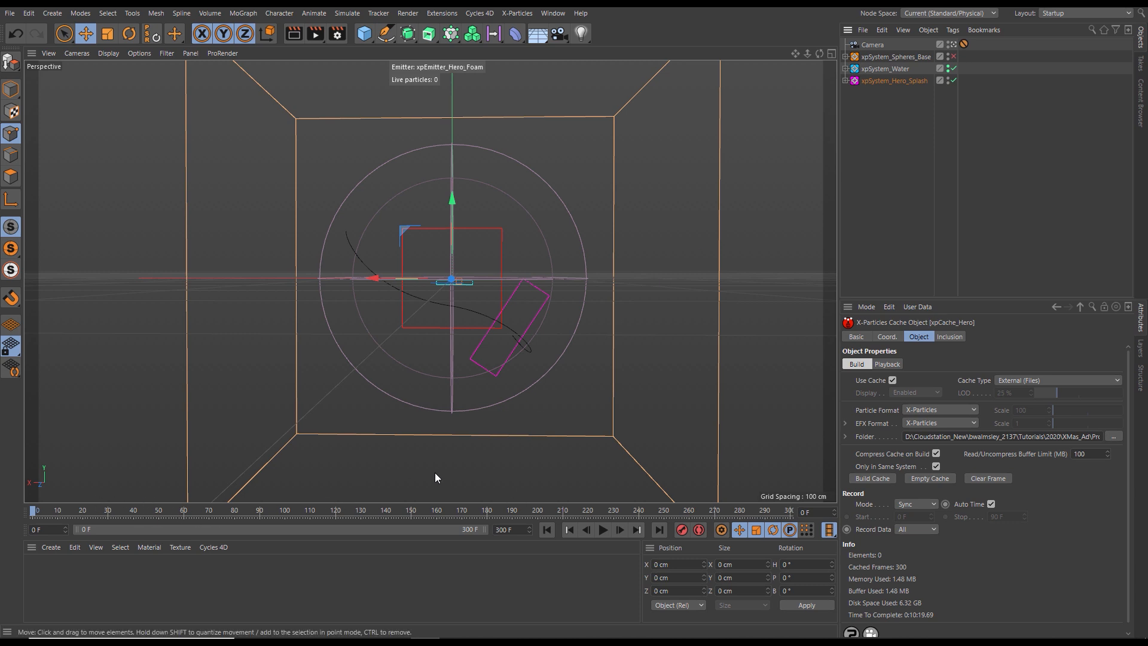
- Play and scrub the cached simulation up to about frame 175 to examine the hero splash with the other systems, and return to frame 0
{"action": "left_click", "coordinate": [603, 529]}
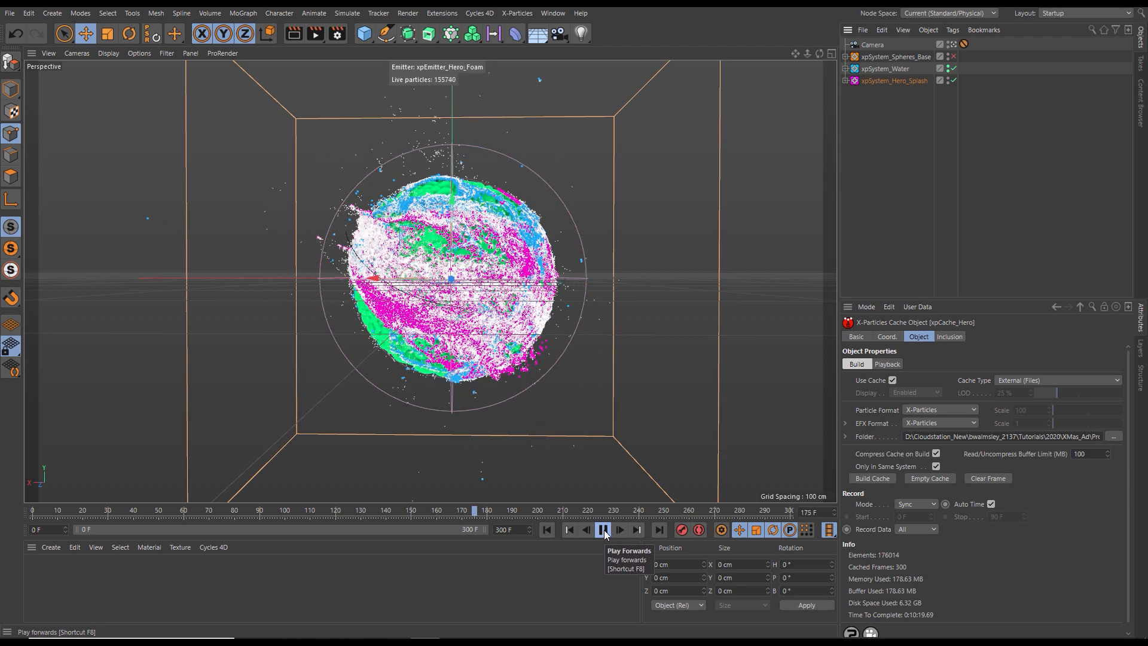
{"action": "left_click", "coordinate": [603, 530]}
{"action": "mouse_move", "coordinate": [465, 512]}
{"action": "left_mouse_down"}
{"action": "mouse_move", "coordinate": [393, 510]}
{"action": "mouse_move", "coordinate": [443, 510]}
{"action": "left_mouse_up"}
{"action": "left_click_drag", "start_coordinate": [366, 507], "coordinate": [55, 511]}
{"action": "left_click", "coordinate": [604, 530]}
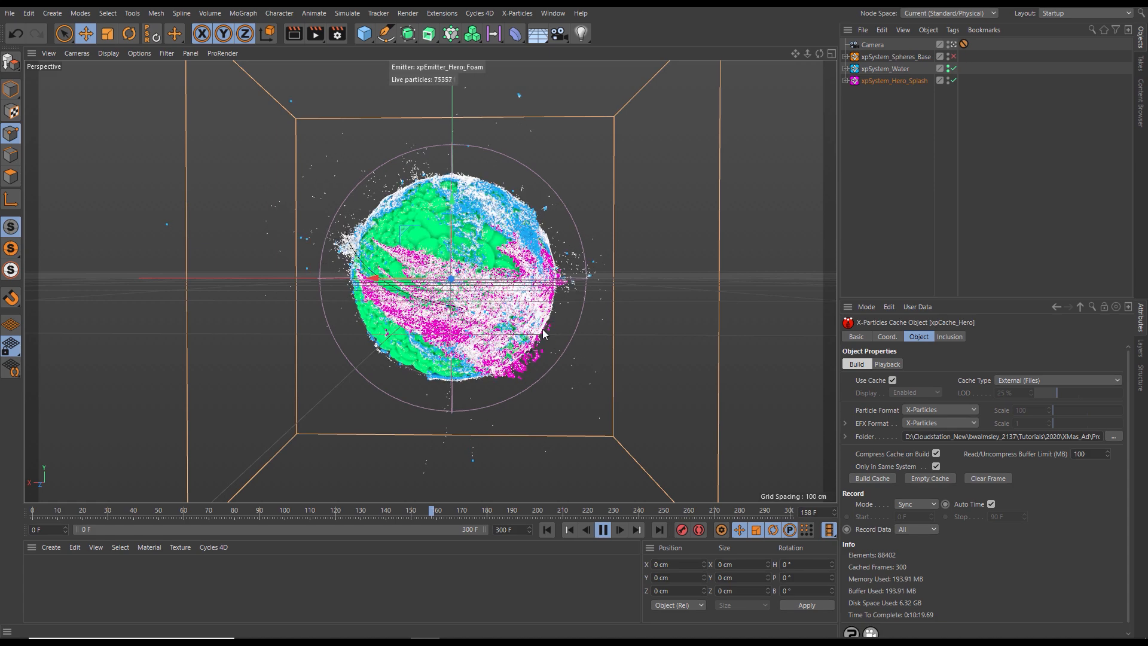
{"action": "left_click", "coordinate": [410, 512]}
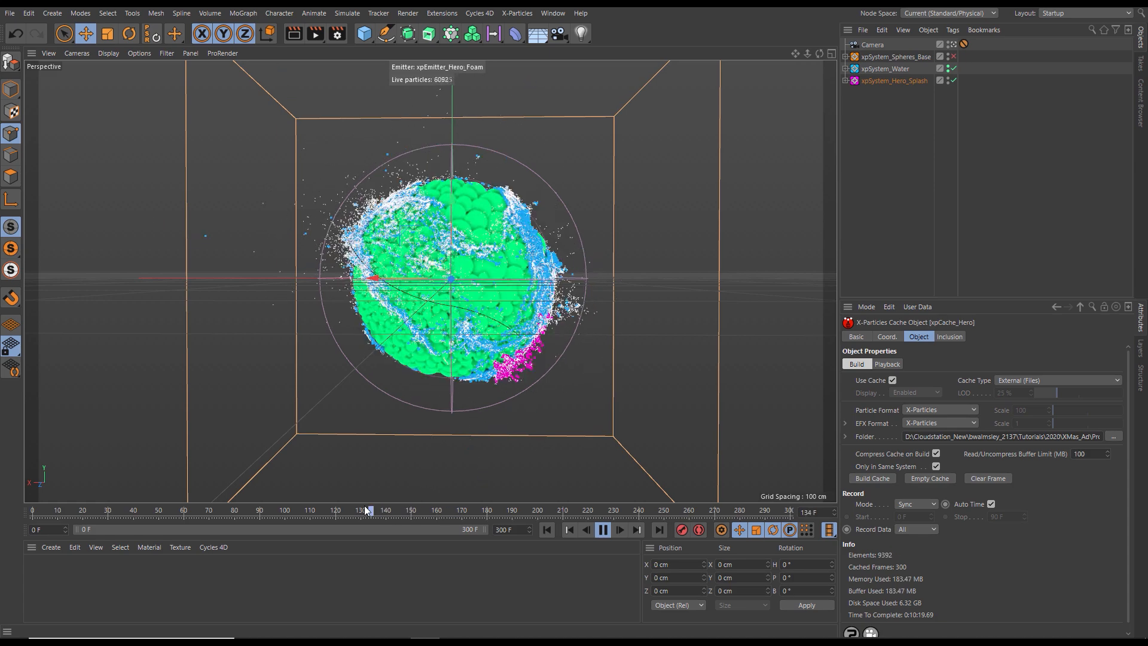
{"action": "left_click", "coordinate": [388, 510]}
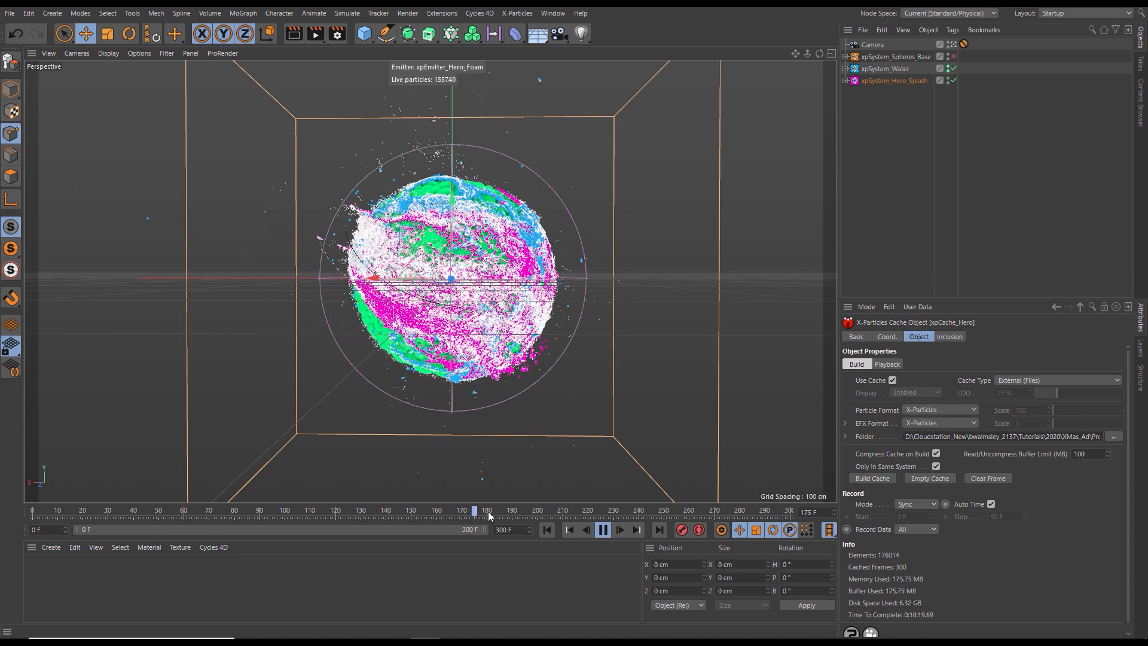
{"action": "left_click", "coordinate": [356, 510]}
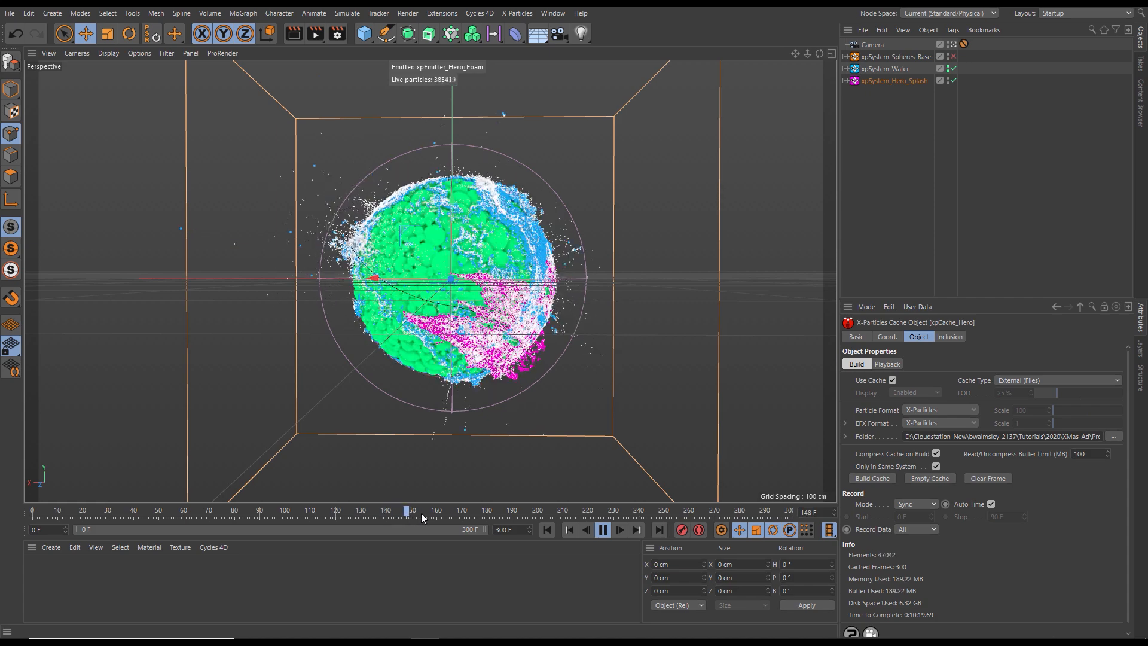
{"action": "left_click_drag", "start_coordinate": [490, 519], "coordinate": [102, 507]}
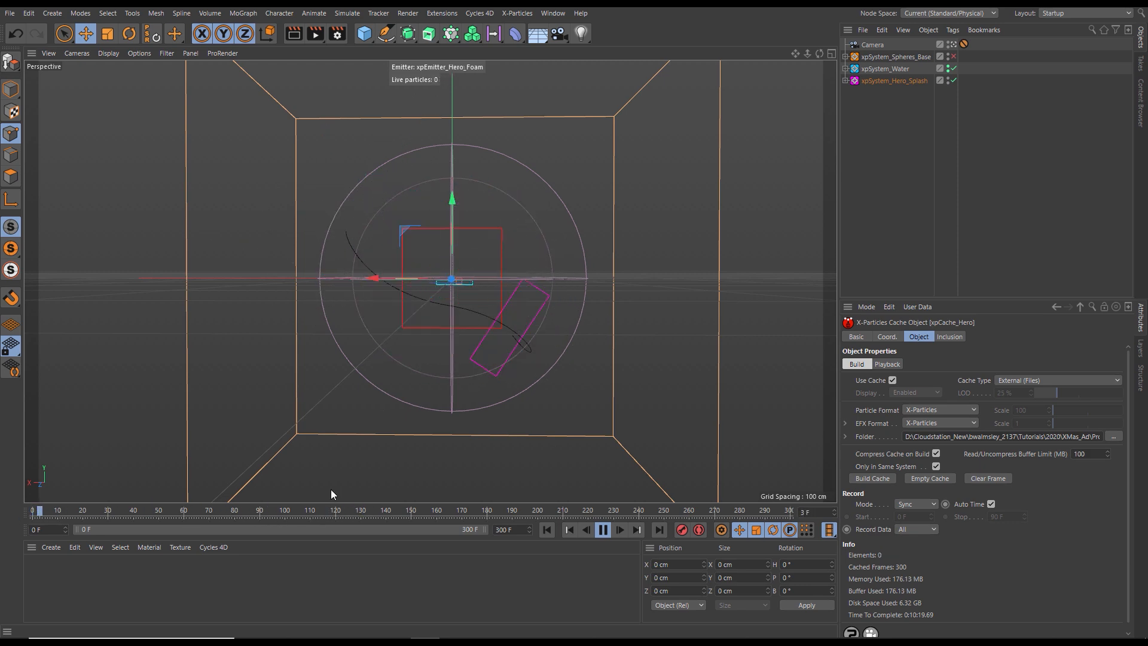
{"action": "left_click", "coordinate": [602, 530]}
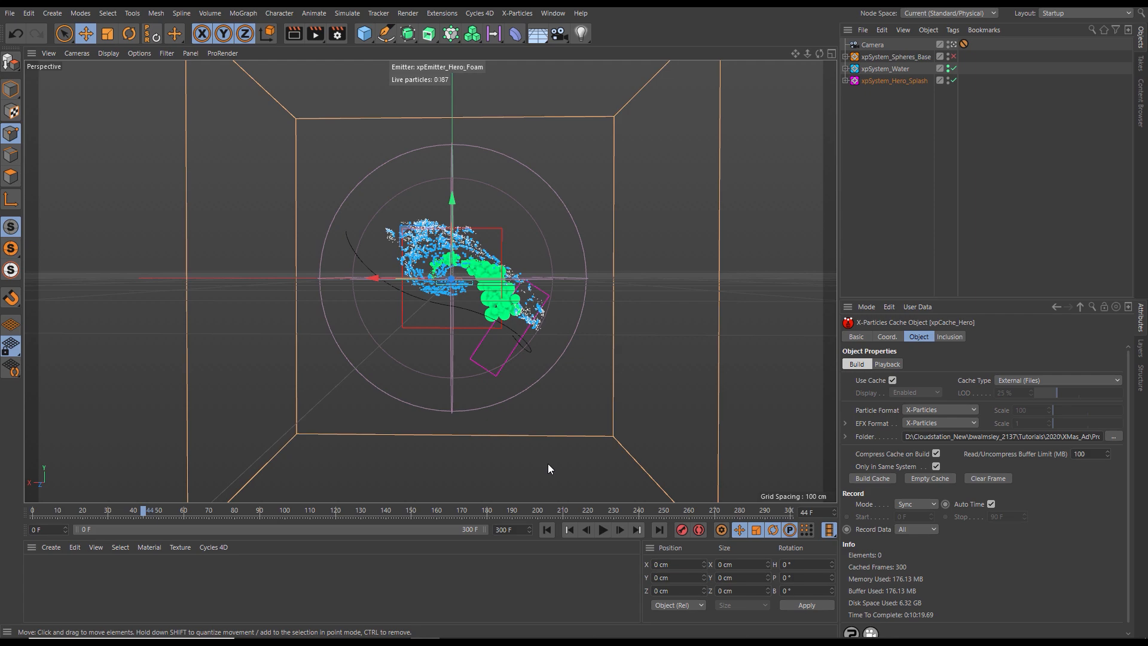
{"action": "left_click_drag", "start_coordinate": [149, 512], "coordinate": [2, 521]}
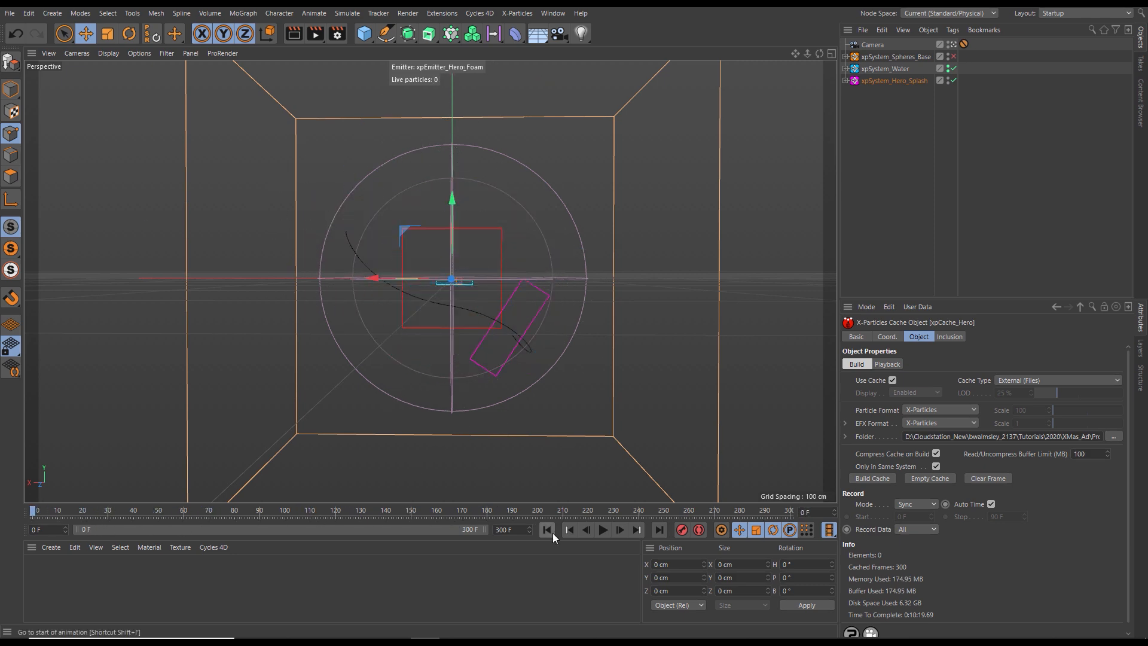